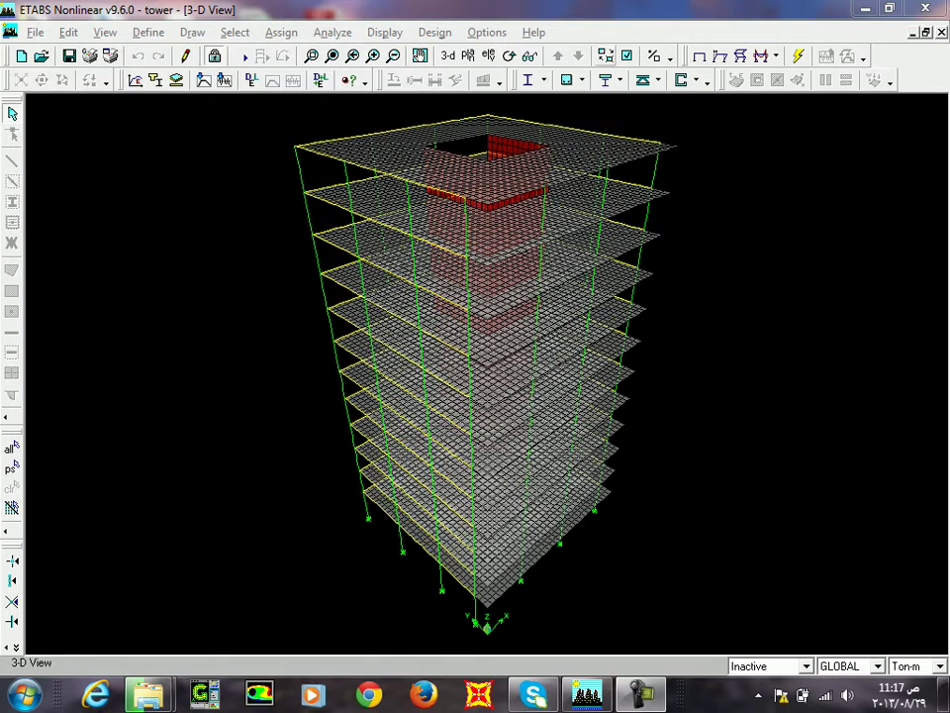
# Display the shell force contours of component M11 for the CASE26 Combo load on the 3-D model
pyautogui.click(385, 32)
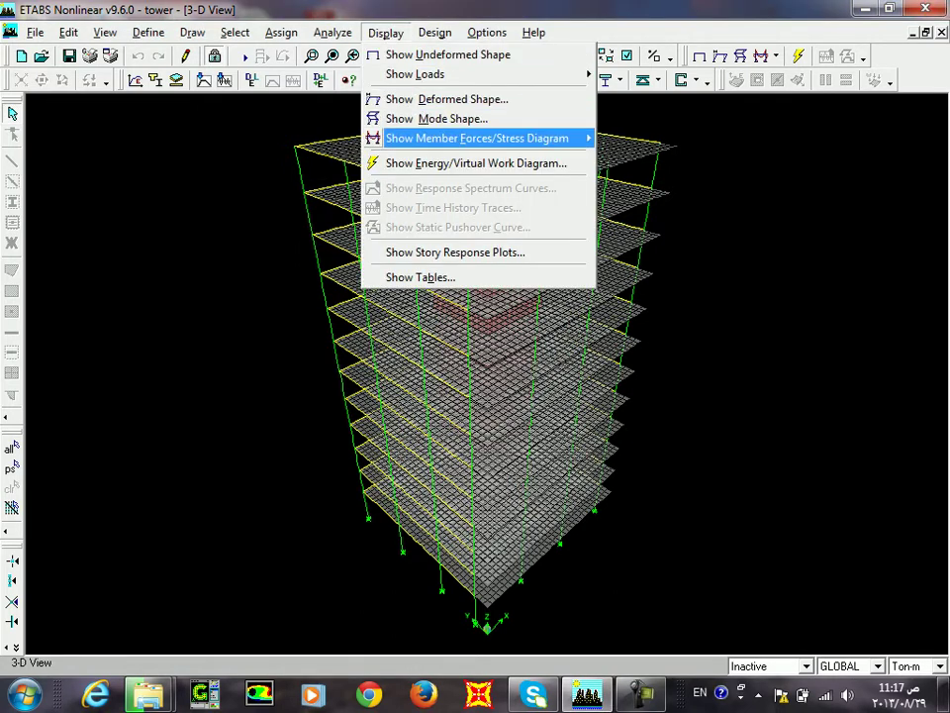
pyautogui.moveTo(476, 138)
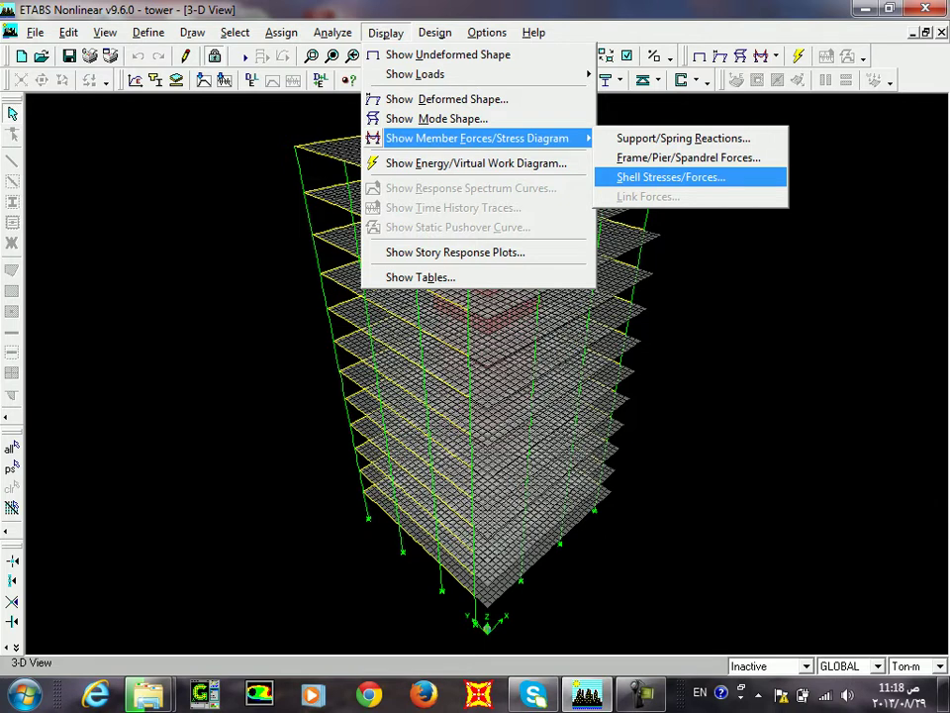
pyautogui.press('Return')
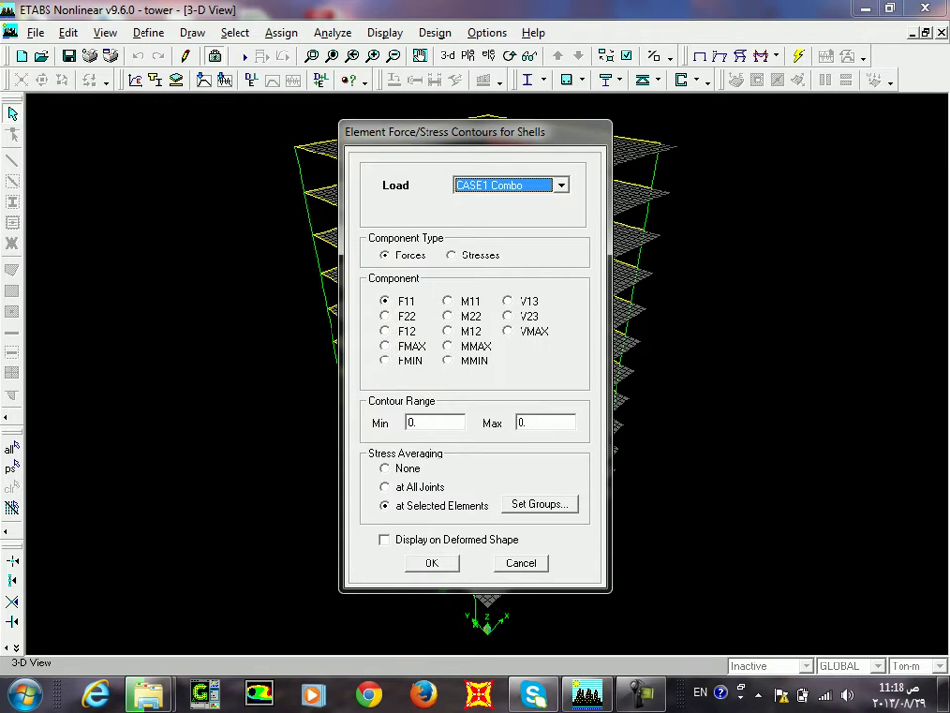
pyautogui.click(561, 185)
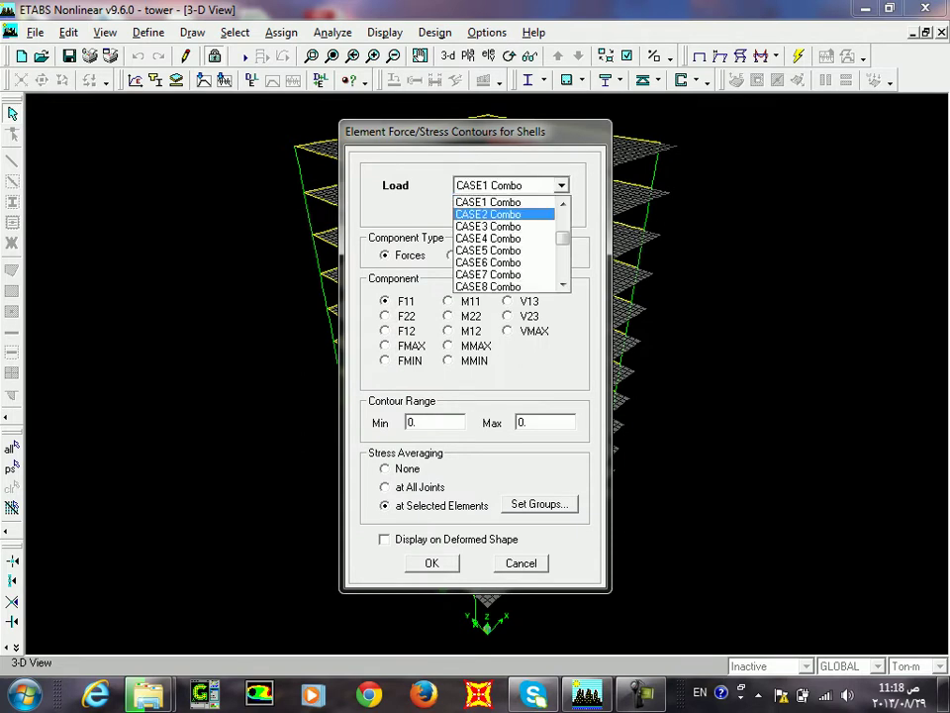
pyautogui.scroll(-6, 505, 244)
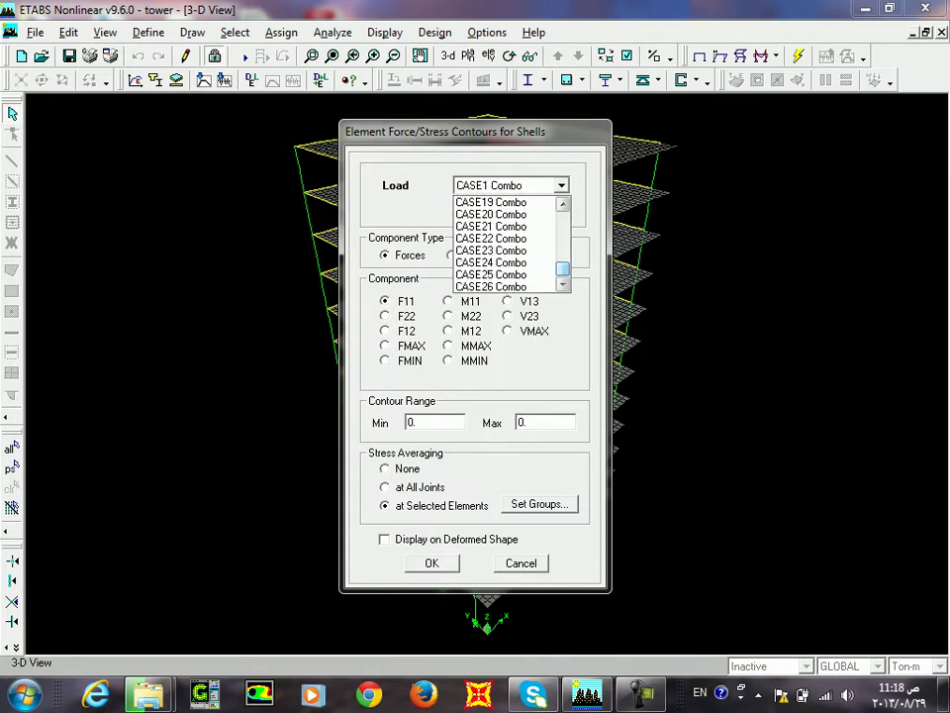
pyautogui.press('Return')
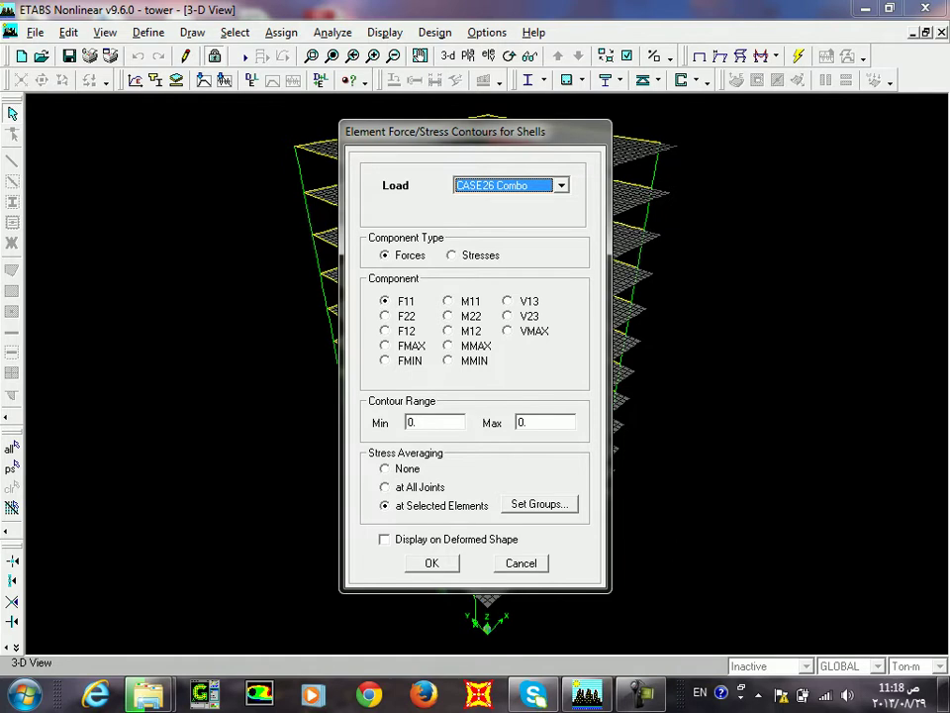
pyautogui.click(449, 301)
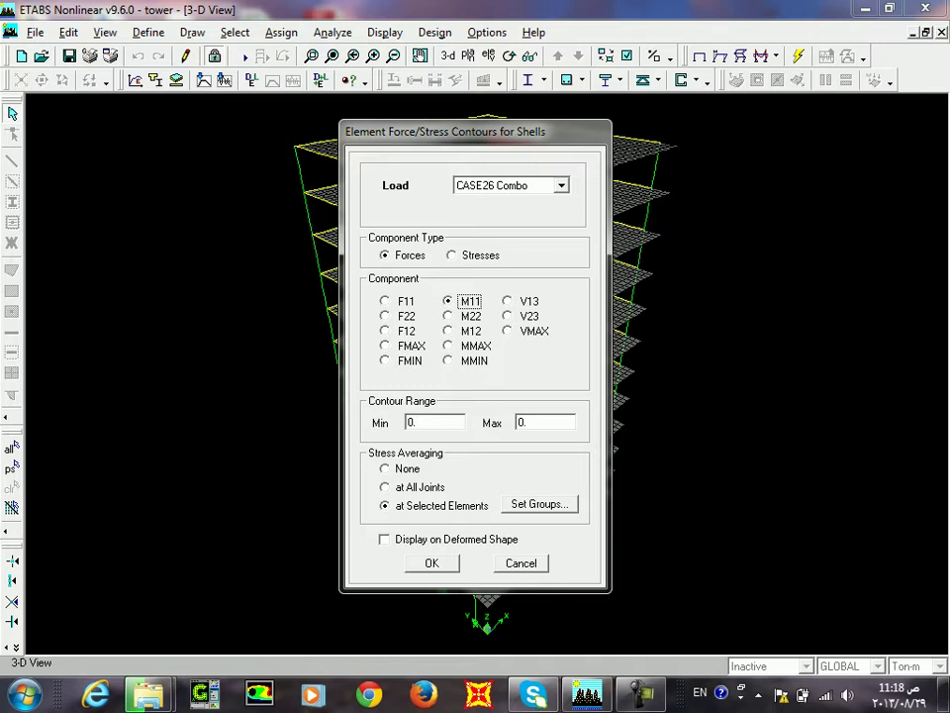
pyautogui.press('Tab')
pyautogui.press('Tab')
pyautogui.press('Return')
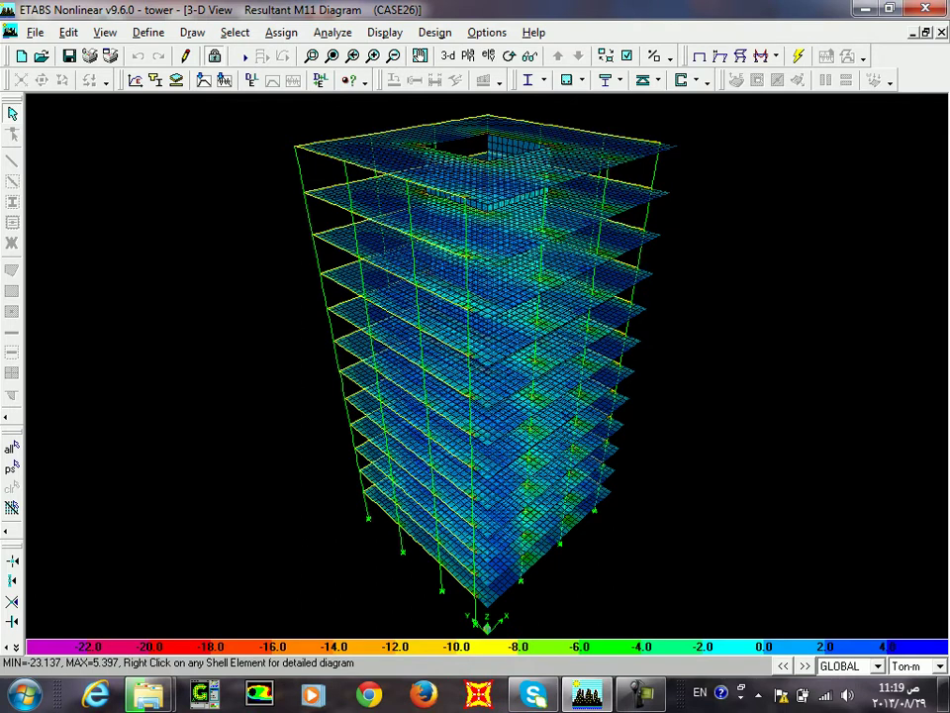
# Open the STORY12 plan view and set the M11 shell contour range from -2.85 to 2.85
pyautogui.click(468, 56)
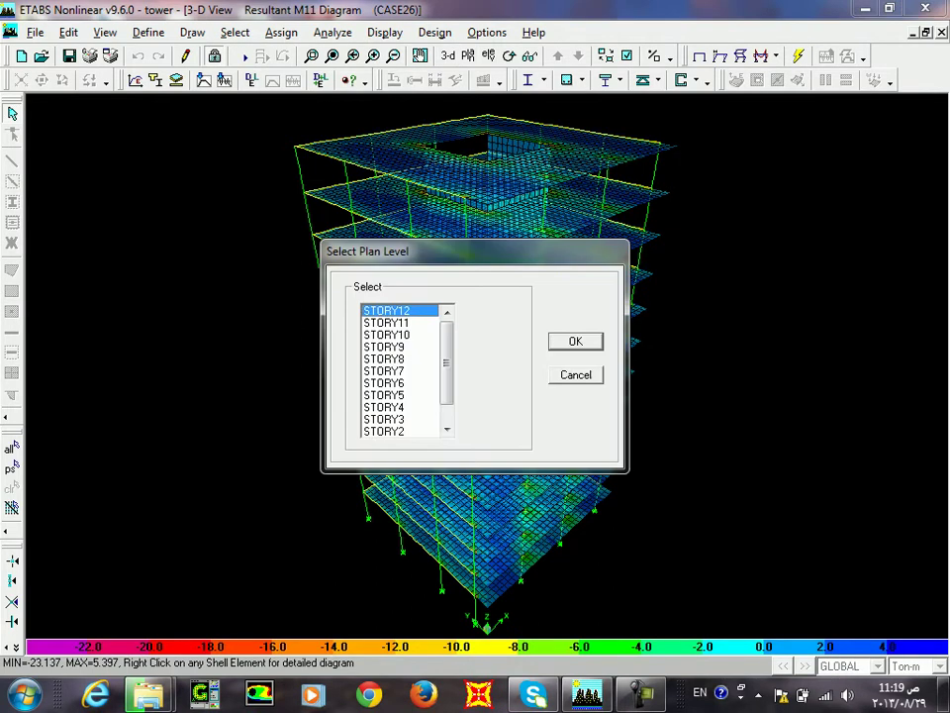
pyautogui.press('Return')
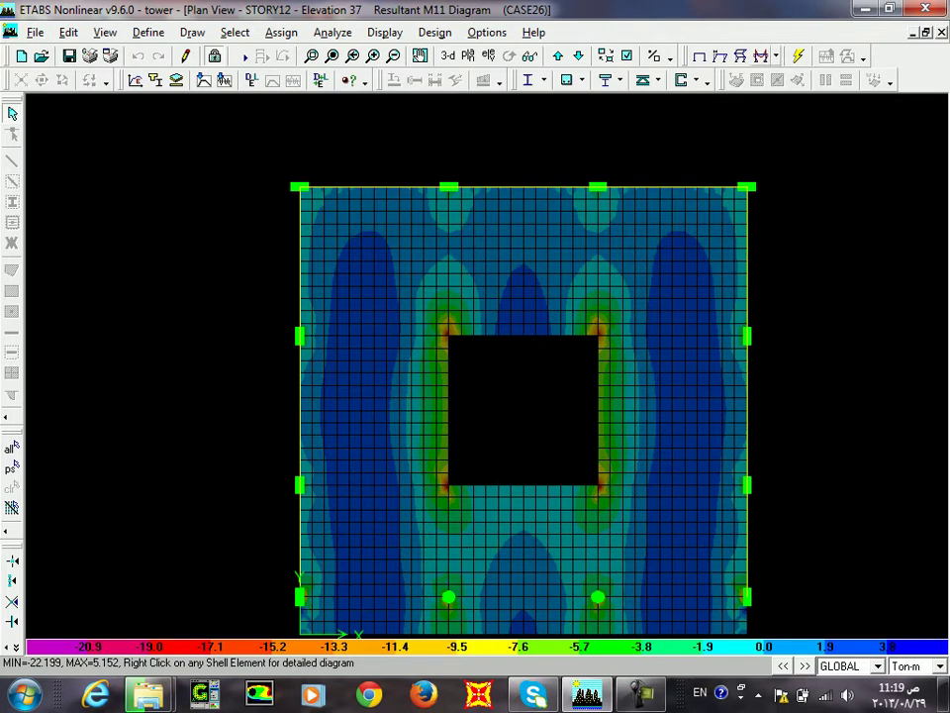
pyautogui.click(777, 56)
pyautogui.click(830, 117)
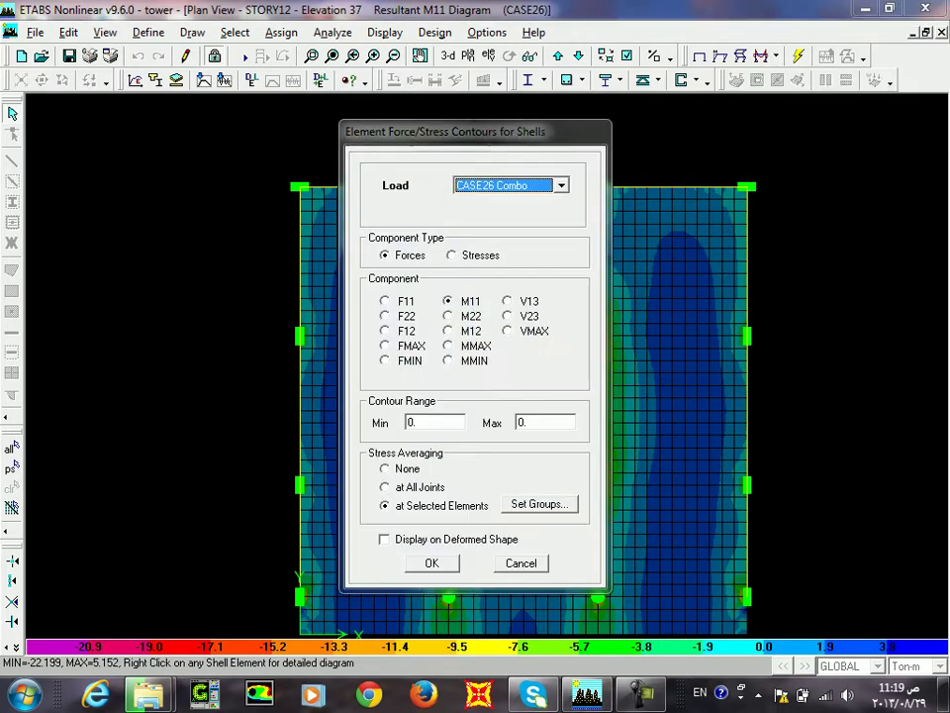
pyautogui.write('-')
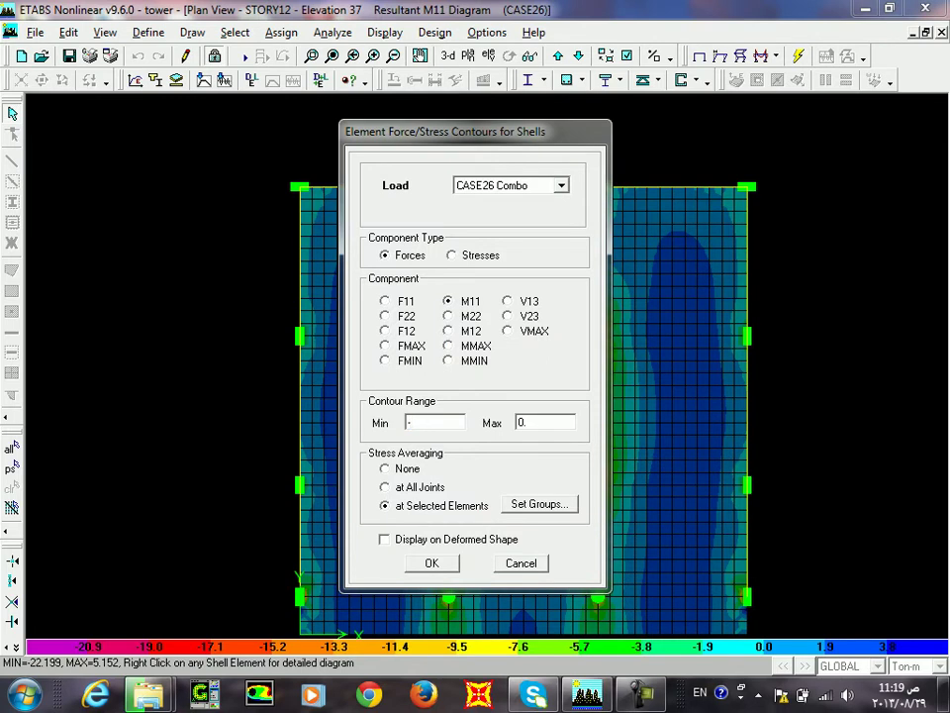
pyautogui.write('2.85')
pyautogui.press('Tab')
pyautogui.write('2.85')
pyautogui.press('Return')
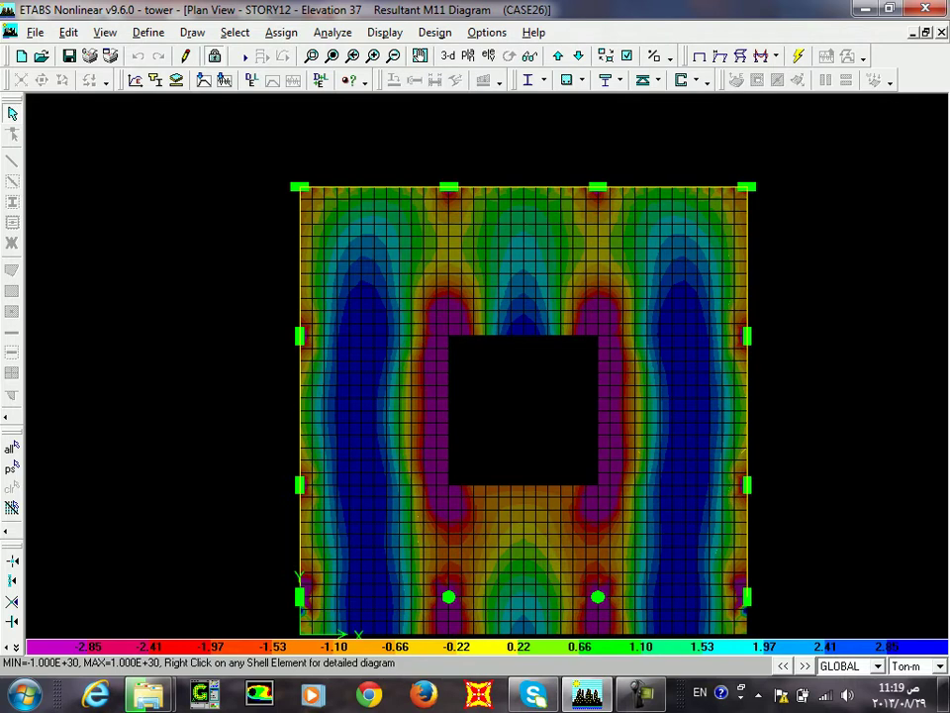
# Inspect the M11 area diagram of a deck element in the dark blue zone east of the core opening
pyautogui.rightClick(622, 521)
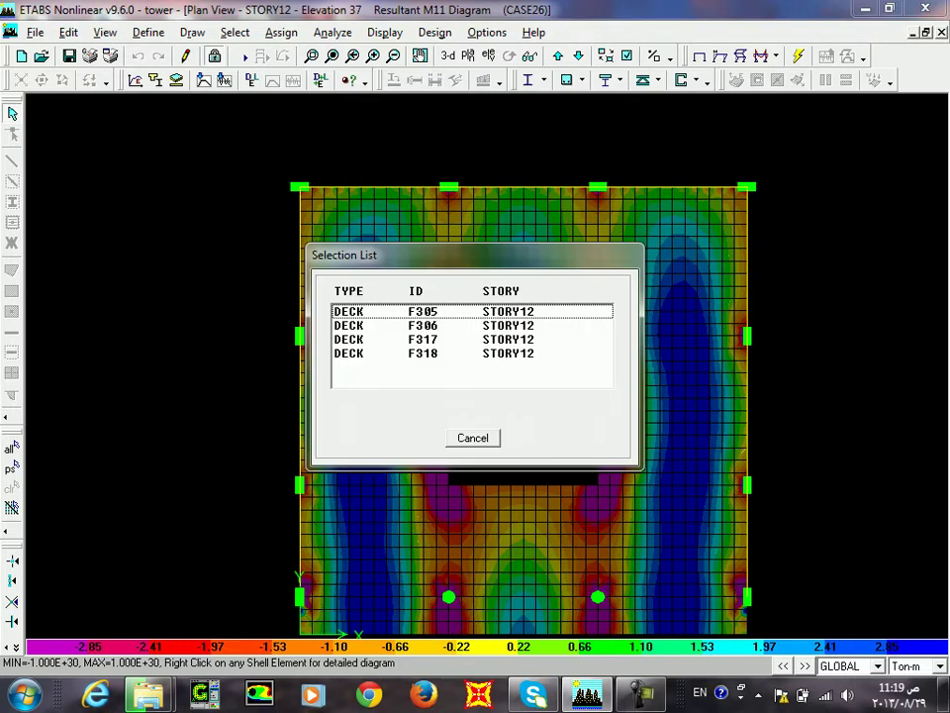
pyautogui.click(473, 438)
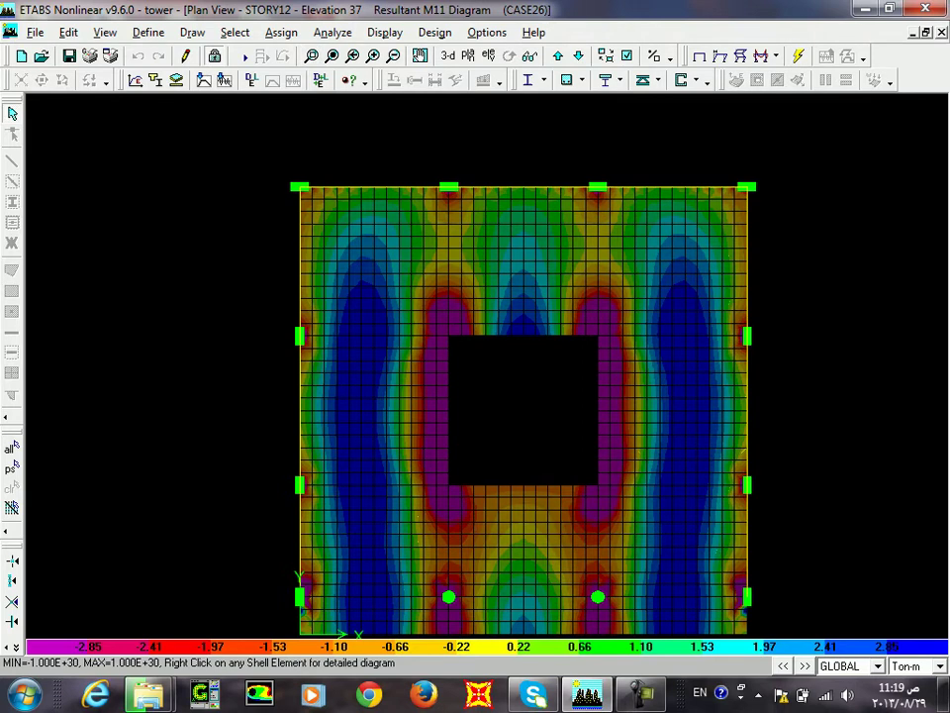
pyautogui.click(312, 56)
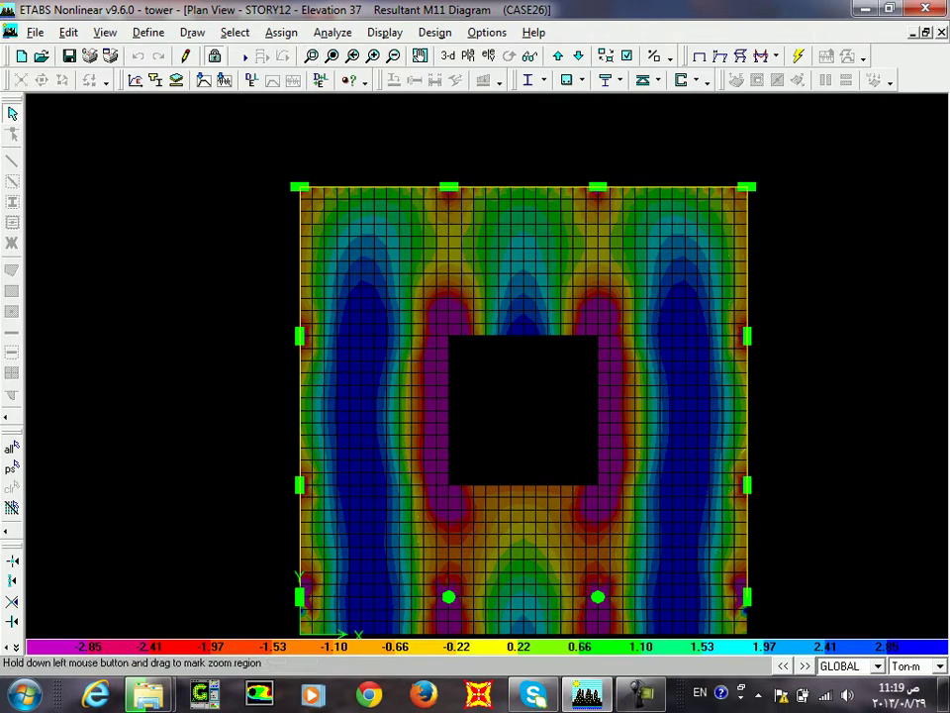
pyautogui.moveTo(624, 407); pyautogui.dragTo(728, 471)
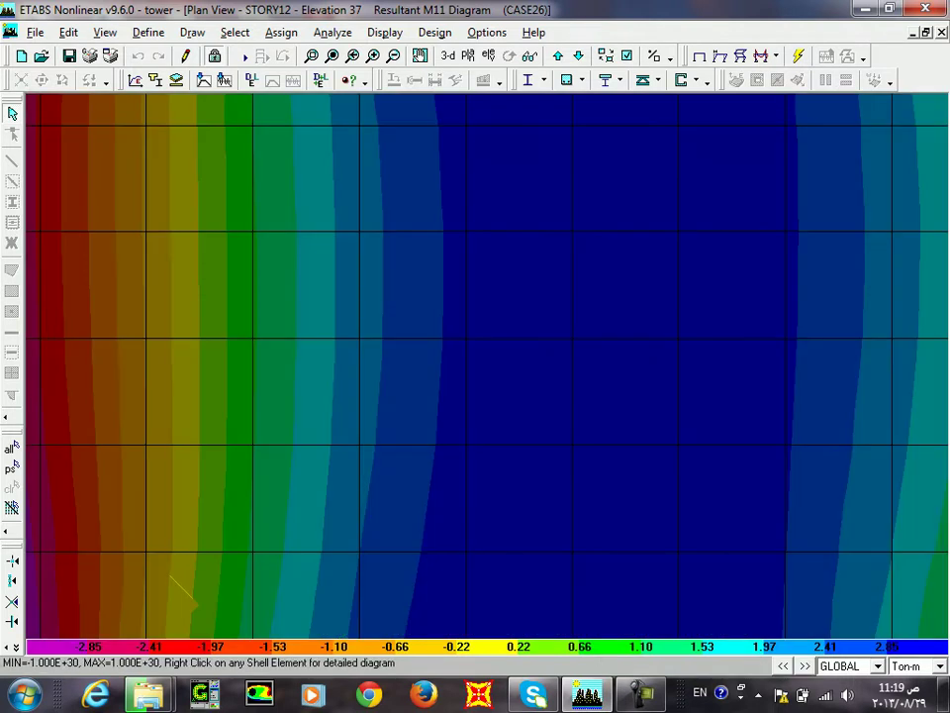
pyautogui.rightClick(500, 363)
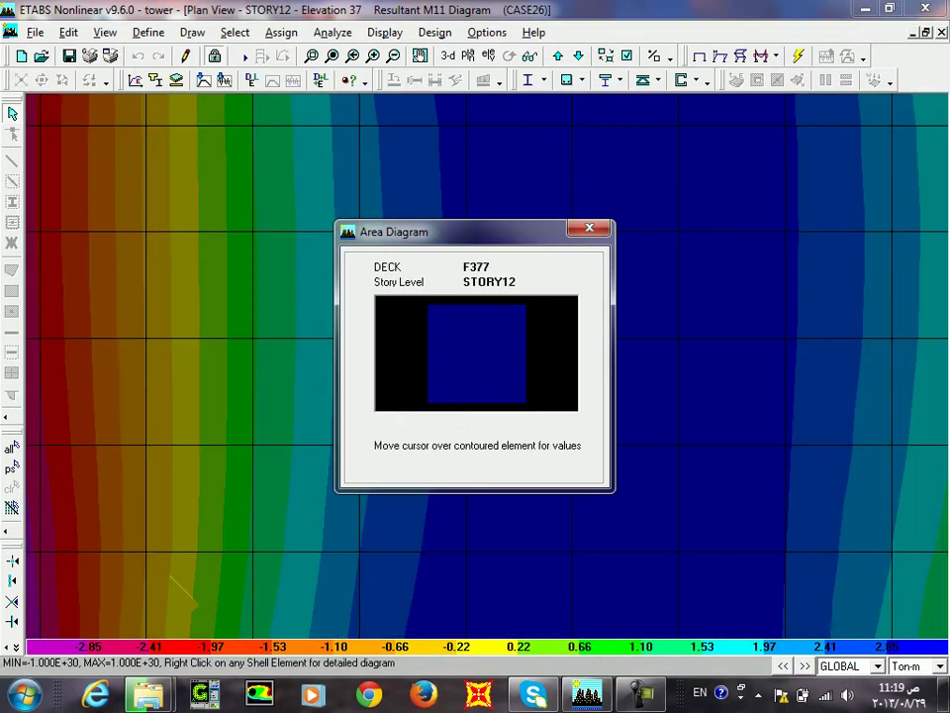
pyautogui.moveTo(416, 230); pyautogui.dragTo(207, 152)
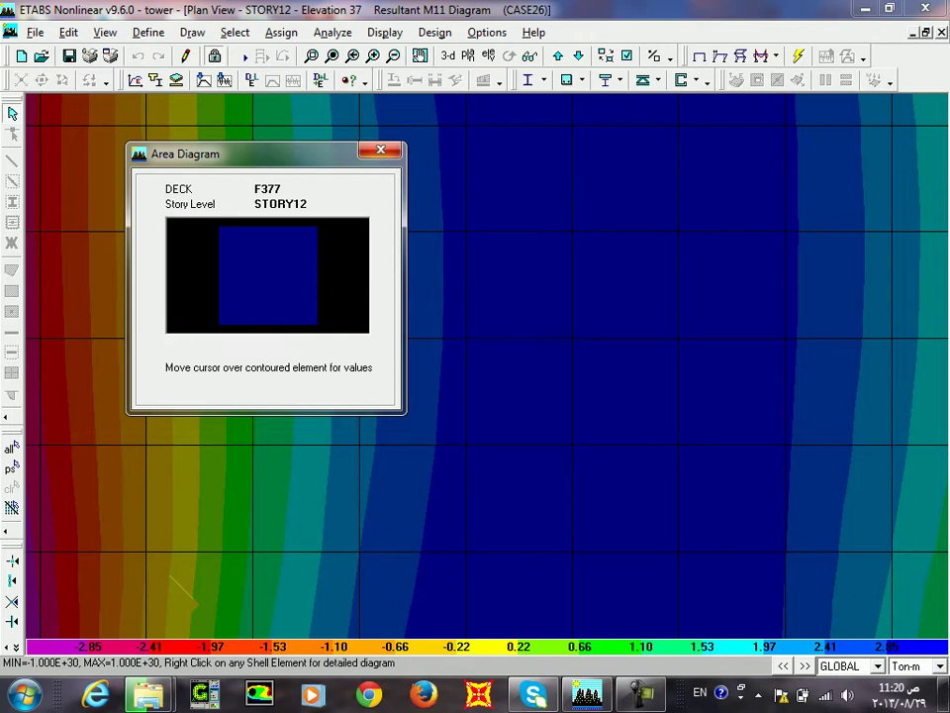
pyautogui.click(380, 151)
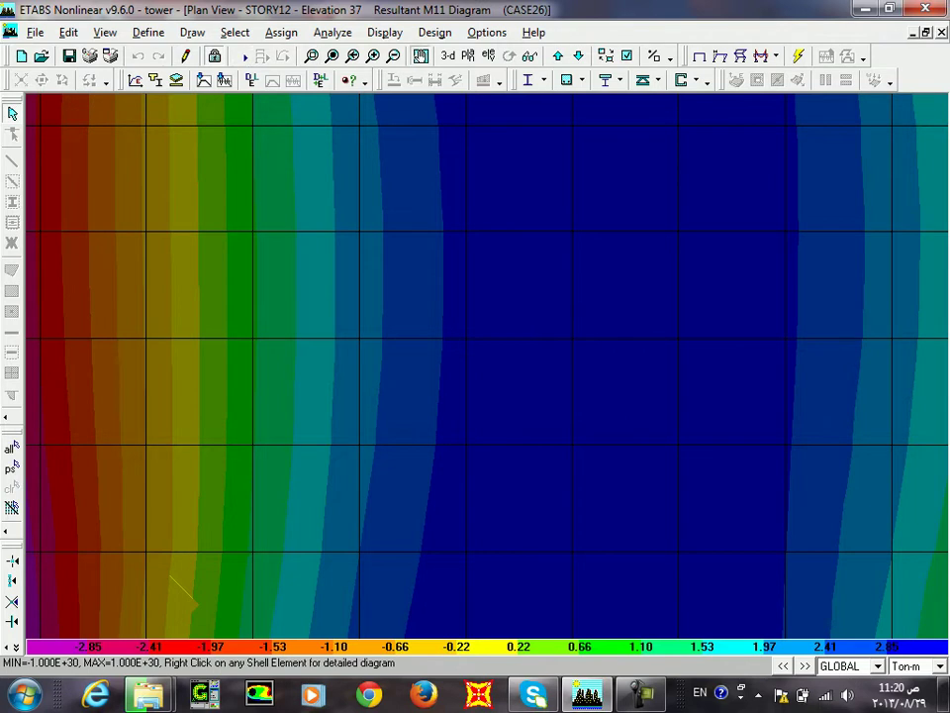
# Check the M11 value of a deck element in the purple zone along the opening's east edge
pyautogui.click(421, 56)
pyautogui.moveTo(297, 396); pyautogui.dragTo(744, 353)
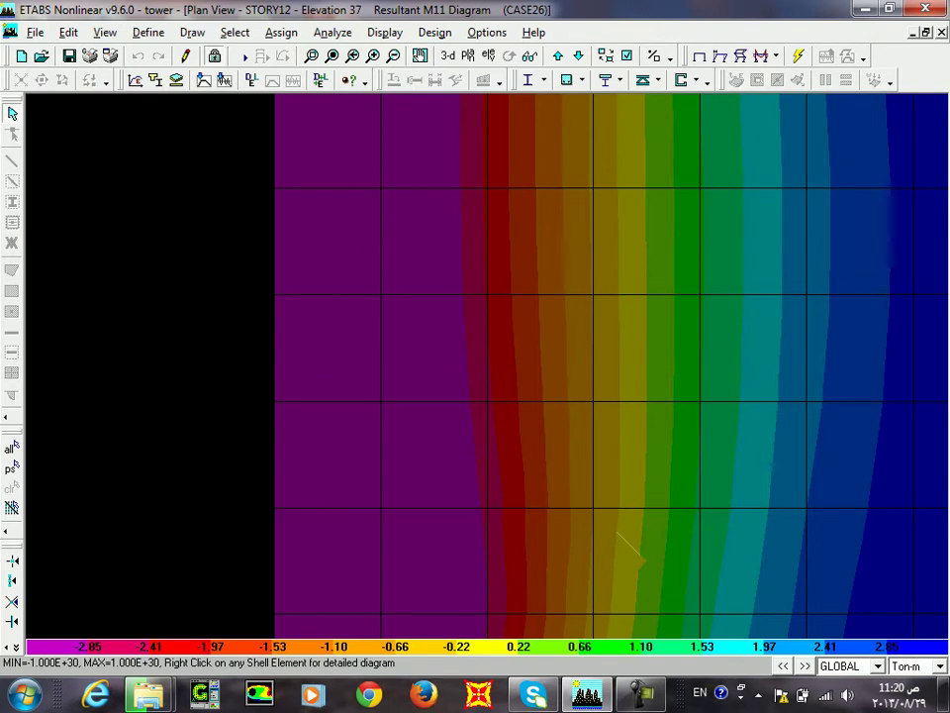
pyautogui.rightClick(327, 347)
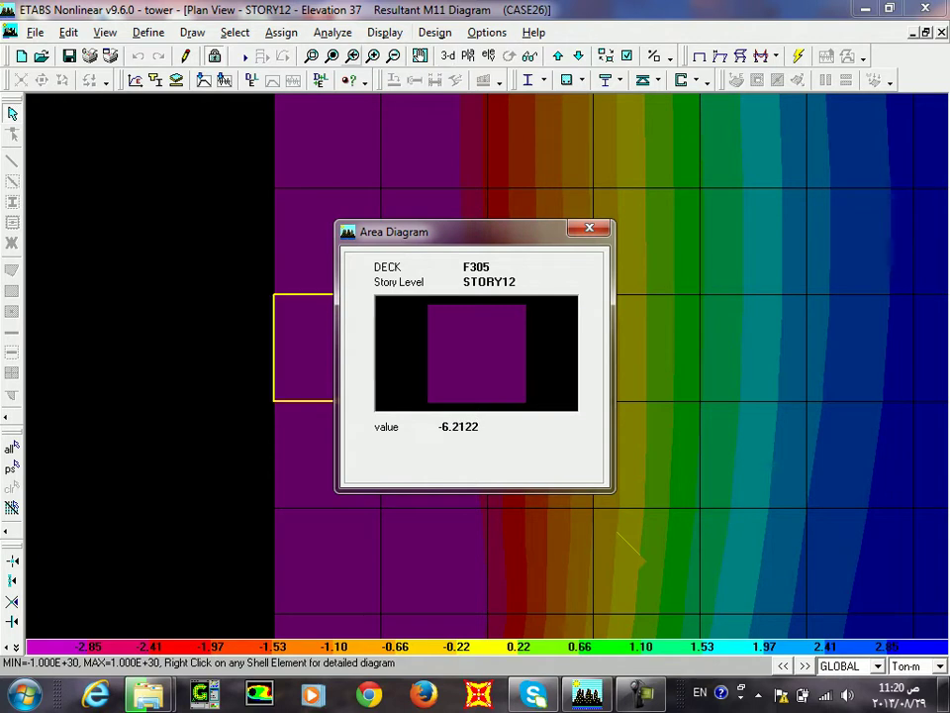
pyautogui.click(589, 227)
pyautogui.moveTo(604, 297); pyautogui.dragTo(156, 341, button='middle')
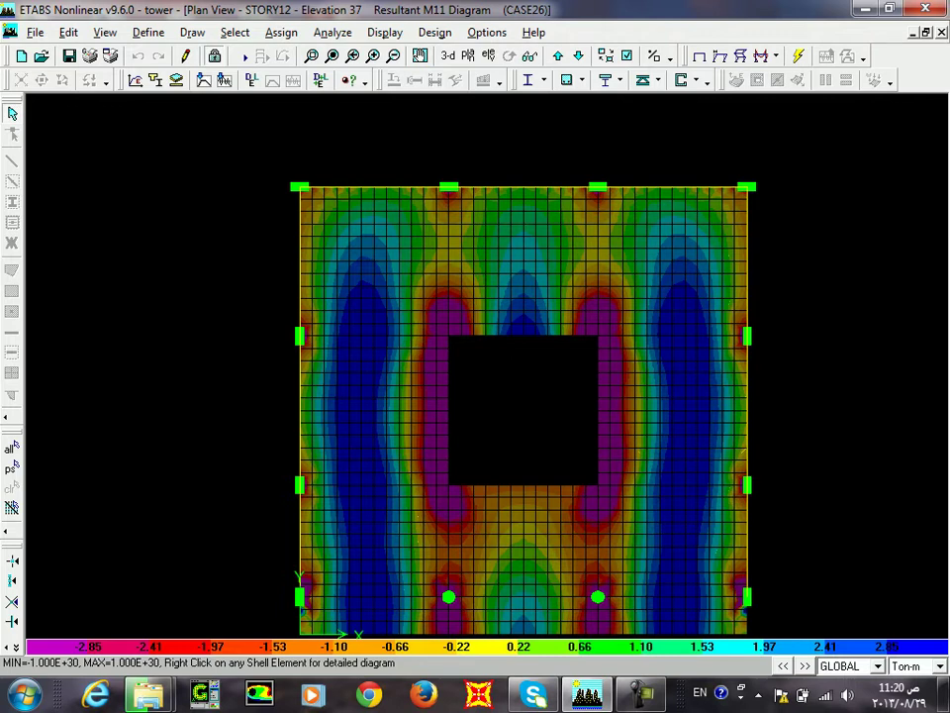
pyautogui.click(469, 56)
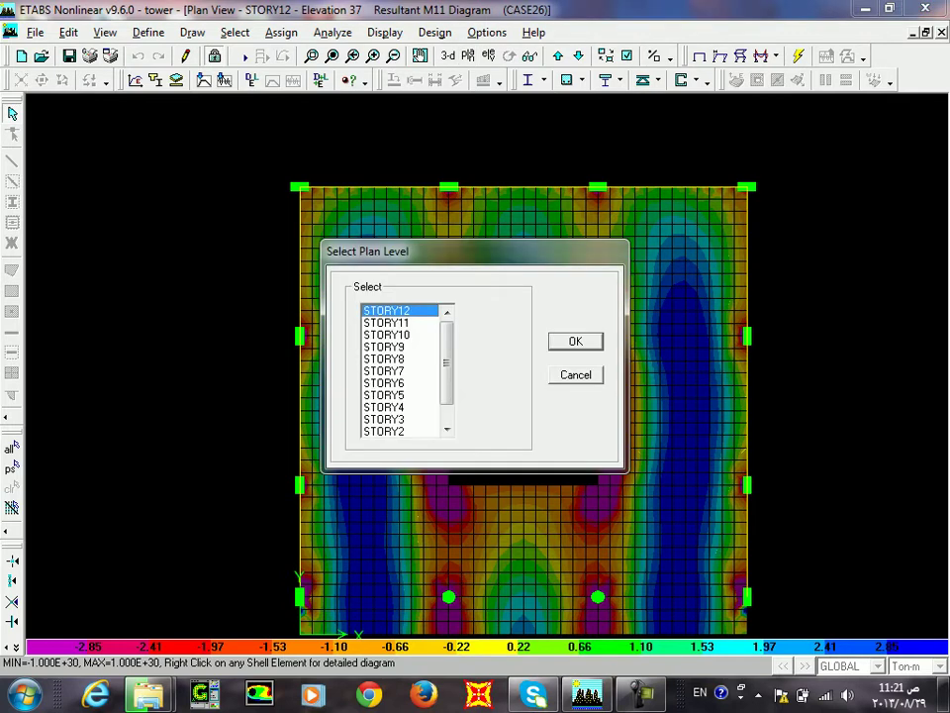
pyautogui.press('Return')
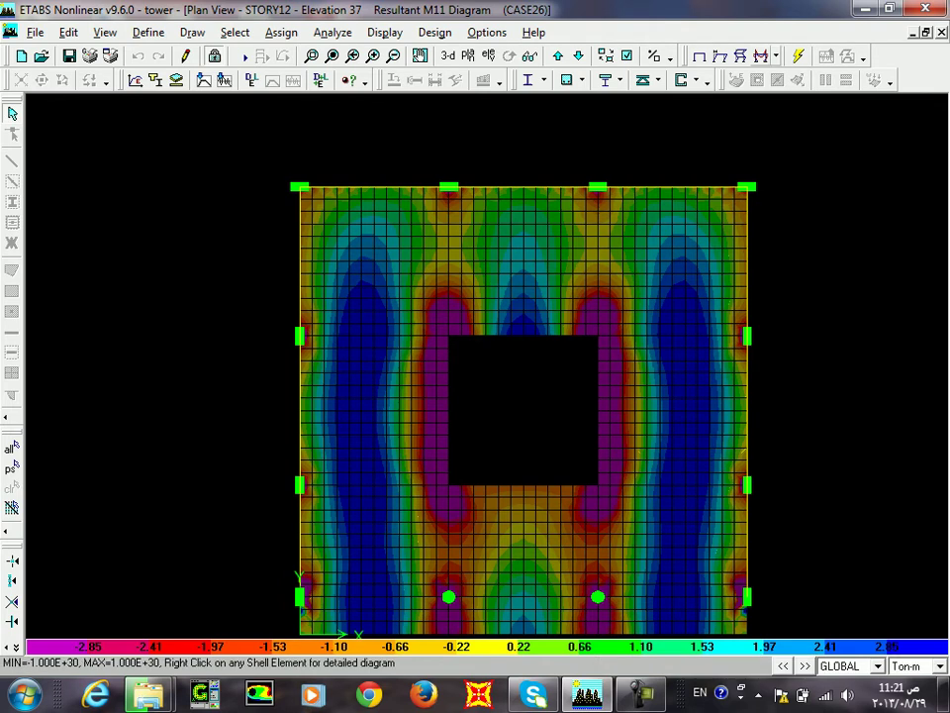
pyautogui.click(777, 57)
pyautogui.click(847, 98)
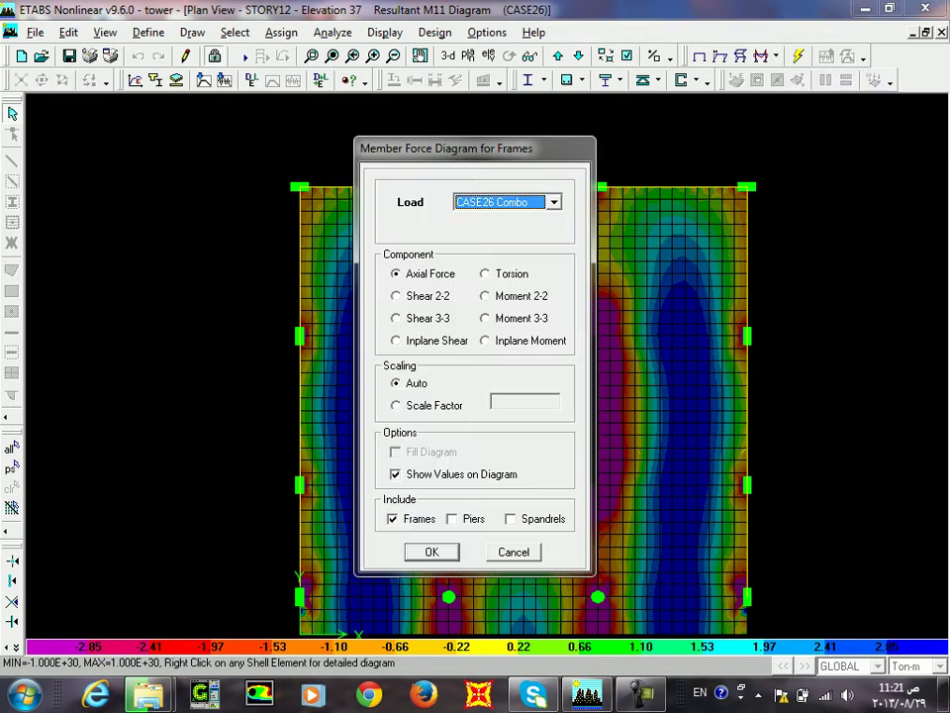
pyautogui.click(514, 552)
# Display the M22 shell force contours for CASE26 Combo on the STORY12 plan, keeping the -2.85 to 2.85 range
pyautogui.click(778, 57)
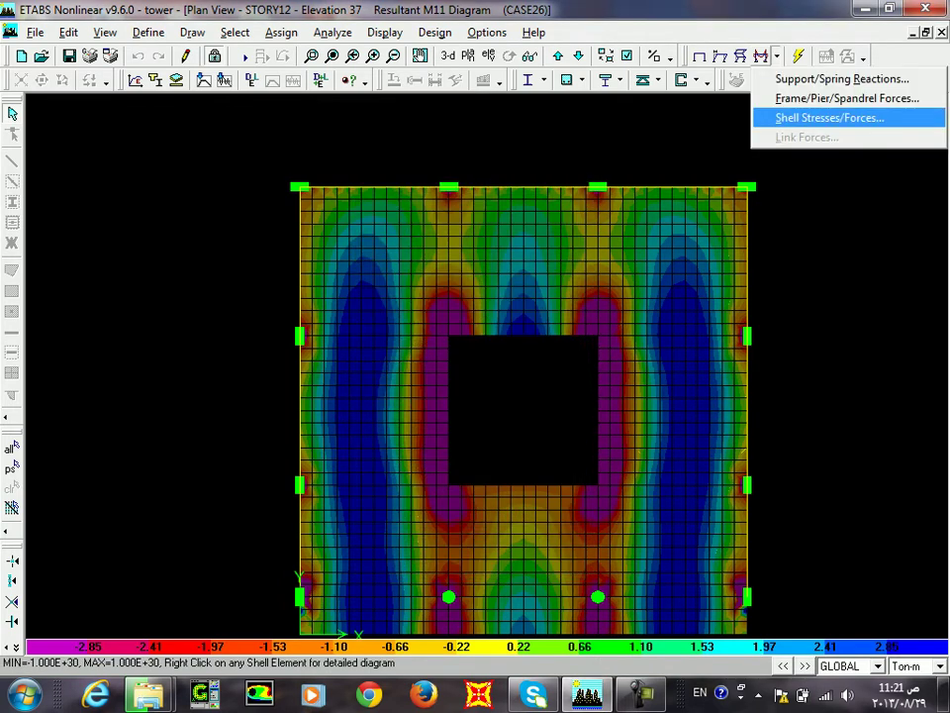
pyautogui.click(830, 118)
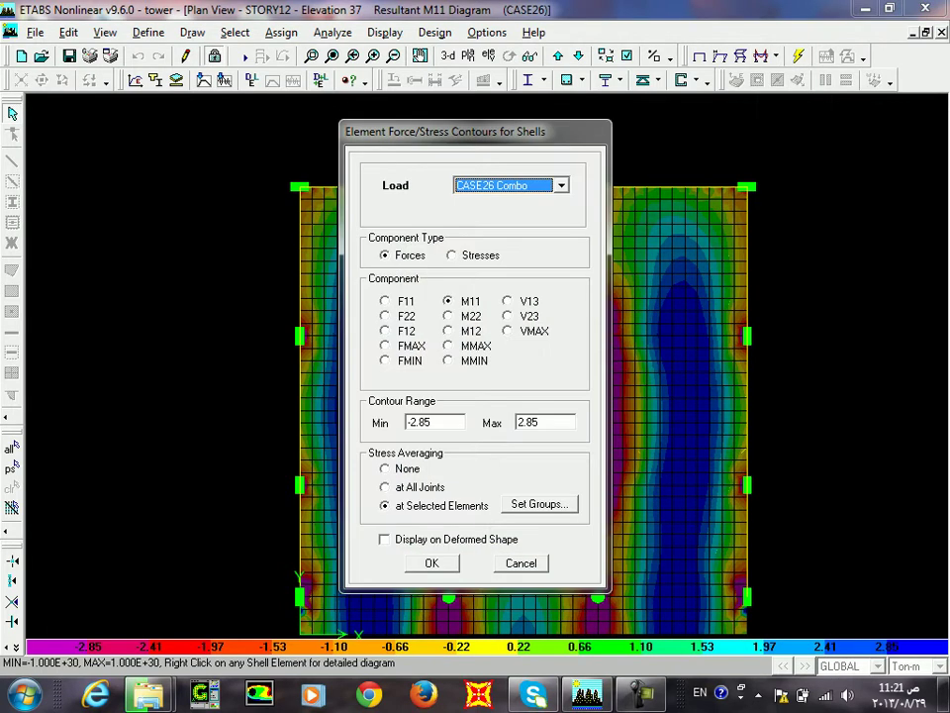
pyautogui.click(449, 316)
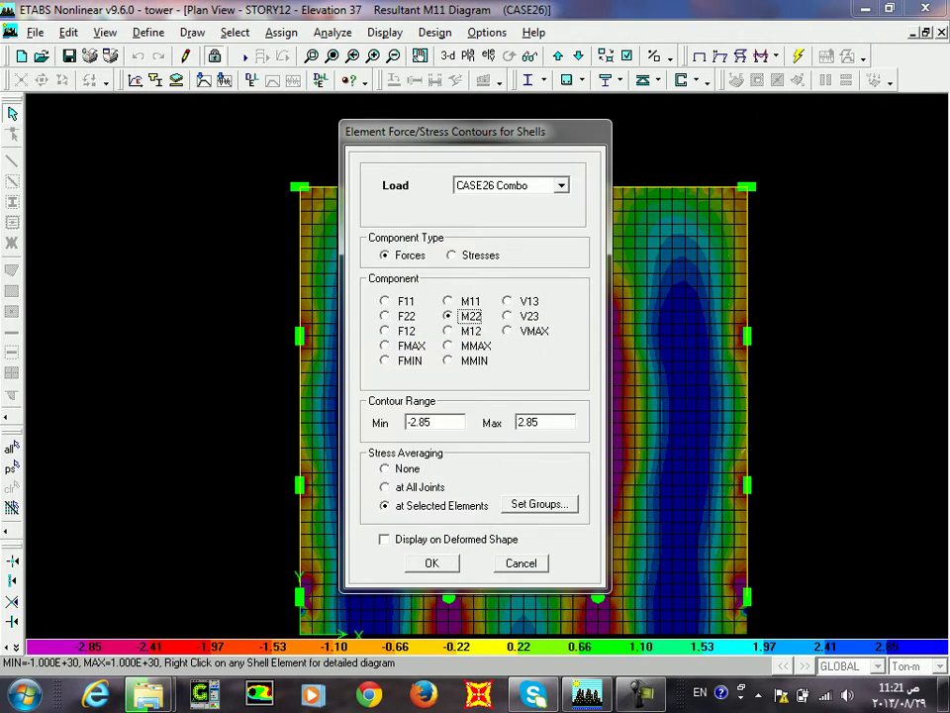
pyautogui.press('Return')
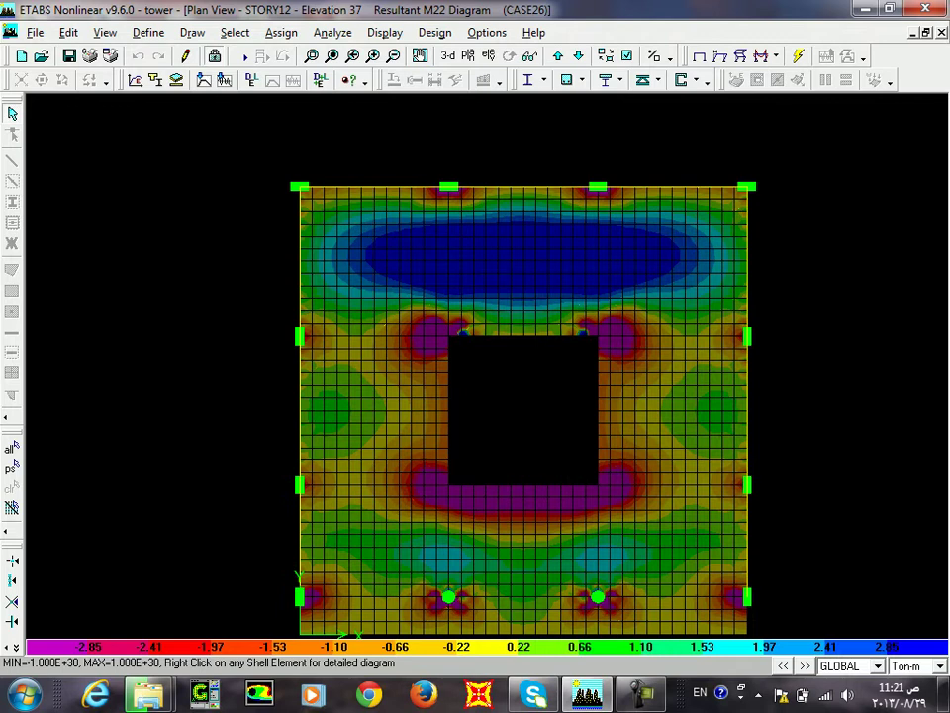
# Turn on the area local axes and show the undeformed shape of the STORY12 plan
pyautogui.click(626, 55)
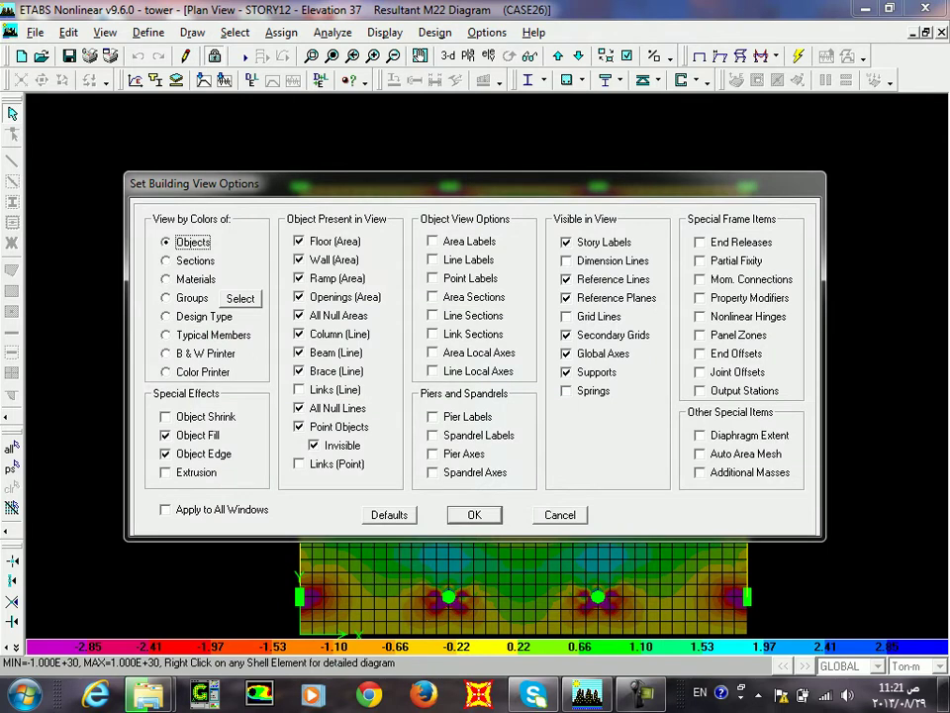
pyautogui.click(433, 353)
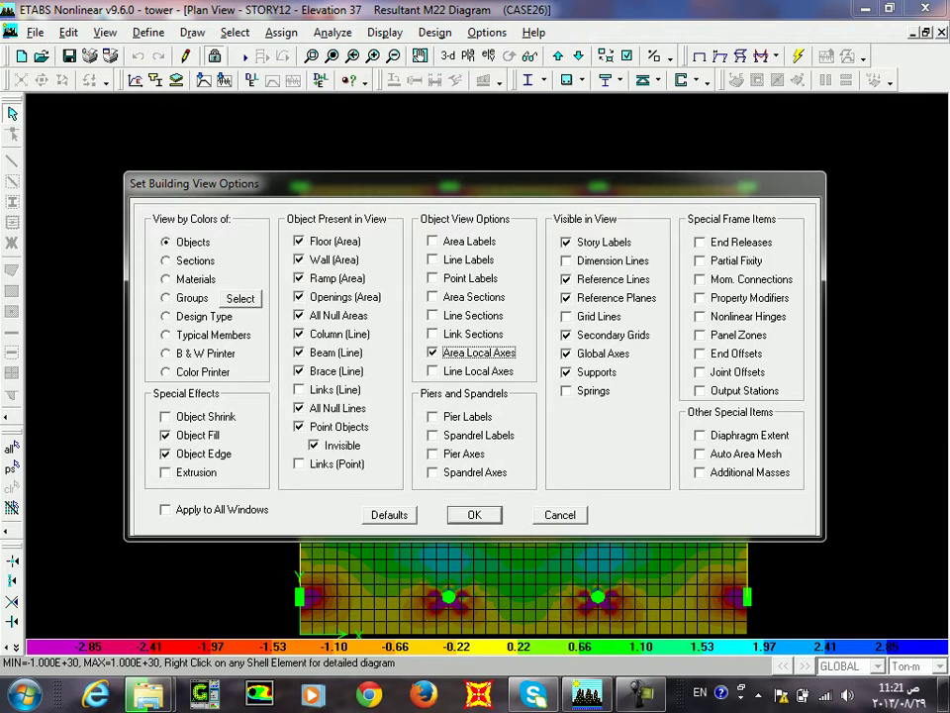
pyautogui.press('Return')
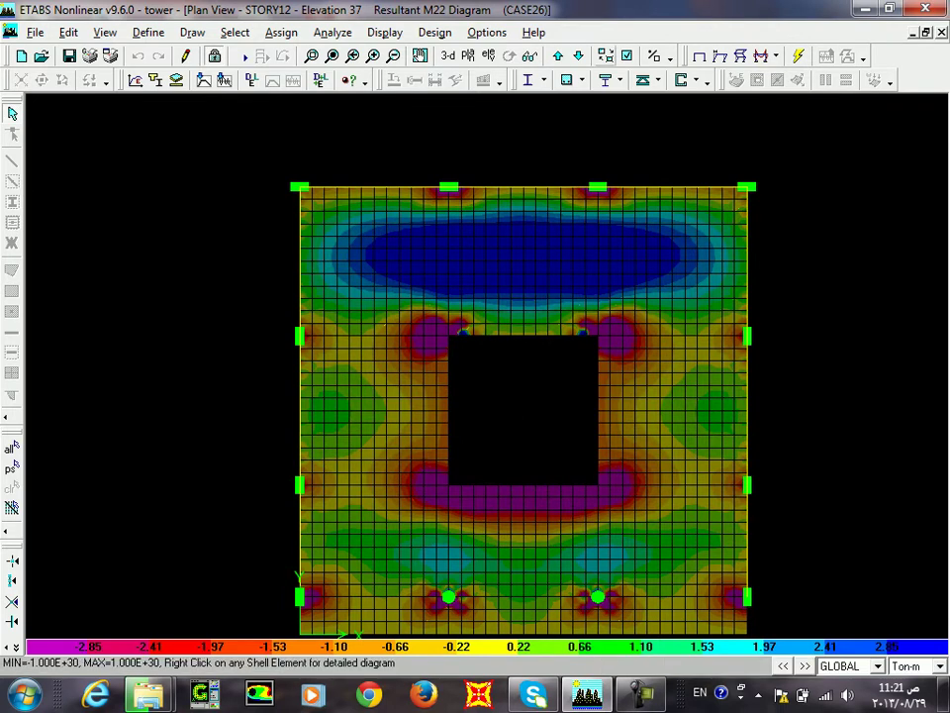
pyautogui.press('F4')
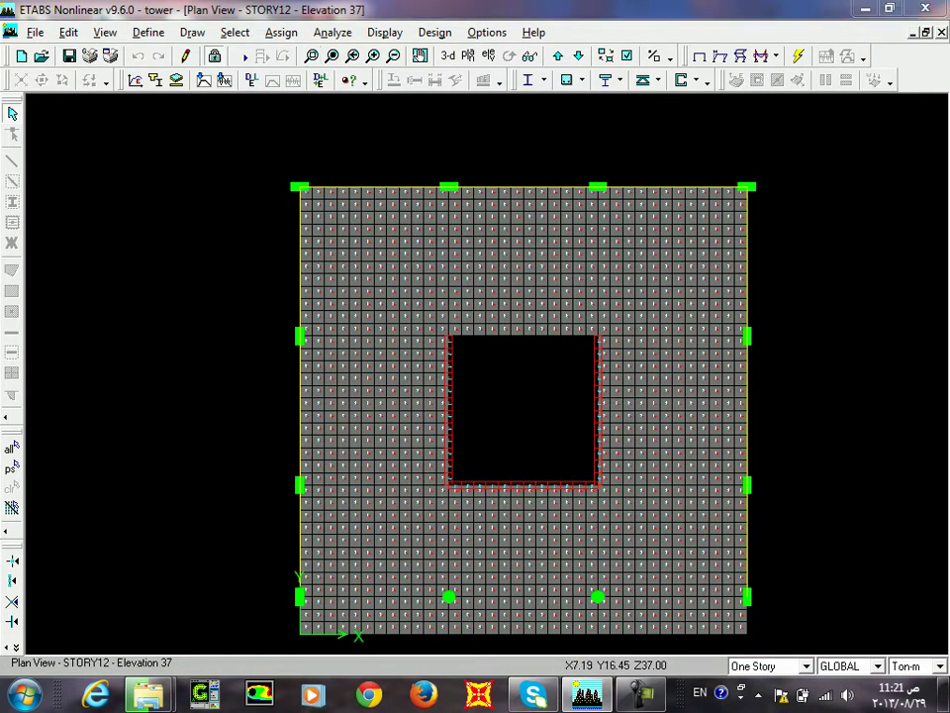
pyautogui.rightClick(478, 225)
pyautogui.click(473, 437)
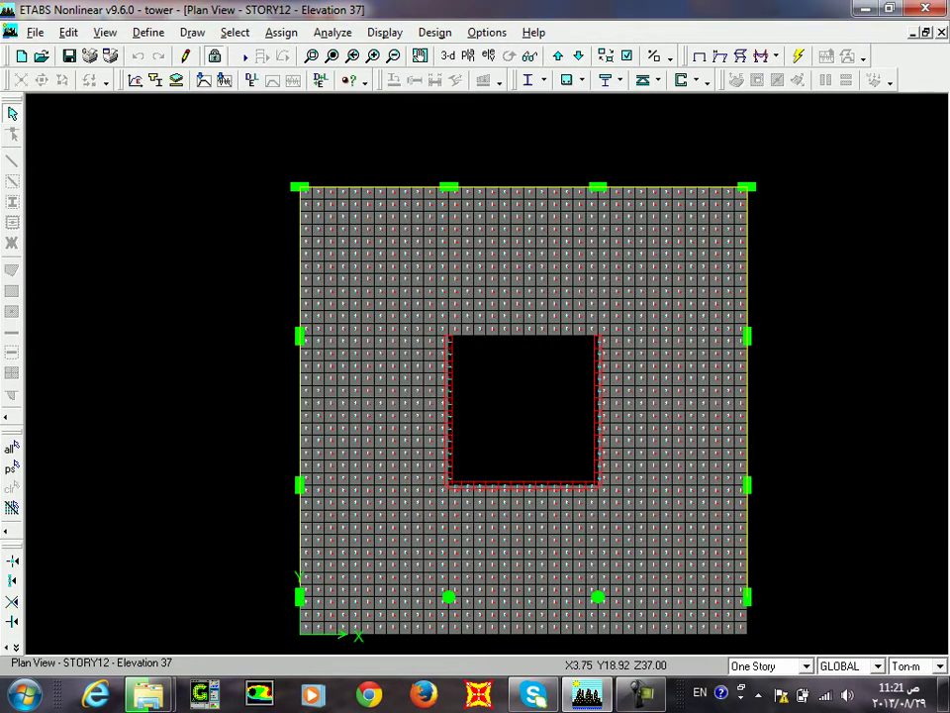
# Examine the local axis directions of the slab elements north of the core opening, ending with the 3-D view
pyautogui.click(312, 56)
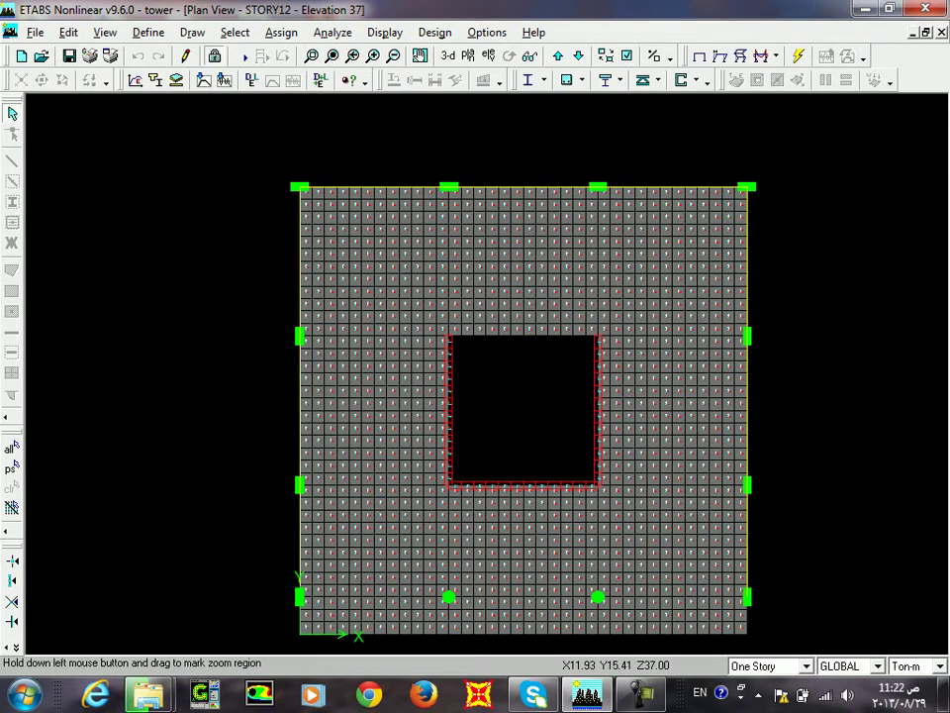
pyautogui.moveTo(460, 288); pyautogui.dragTo(461, 289)
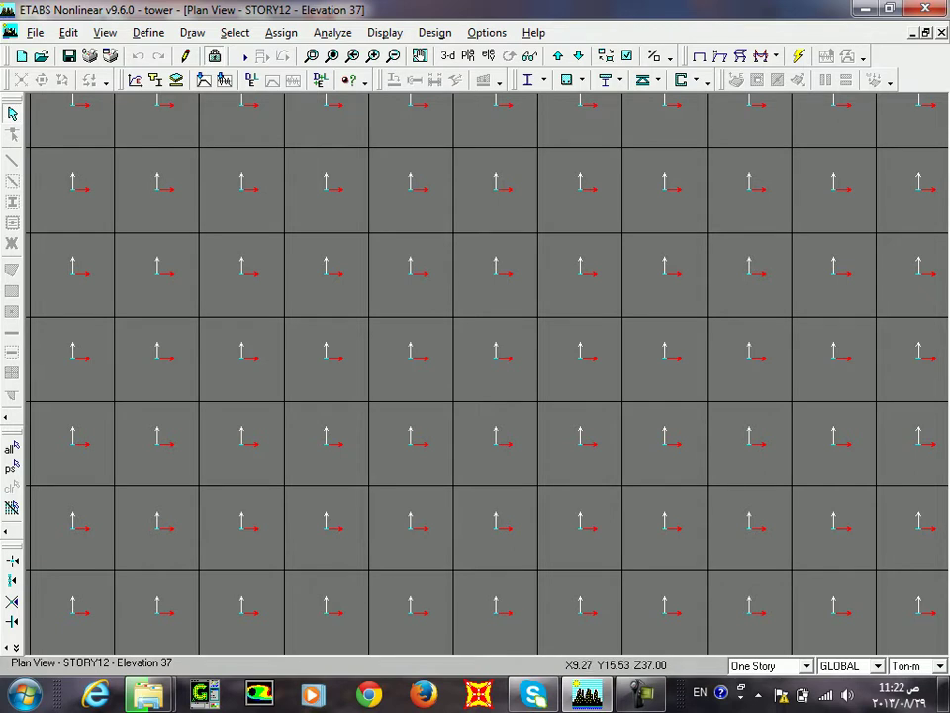
pyautogui.click(448, 57)
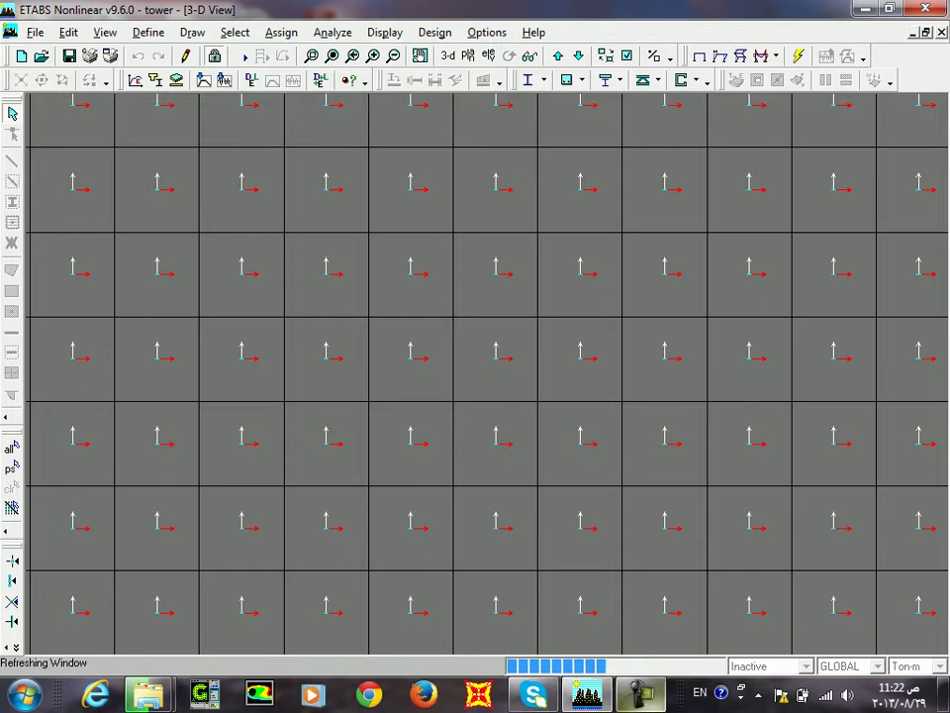
pyautogui.click(642, 694)
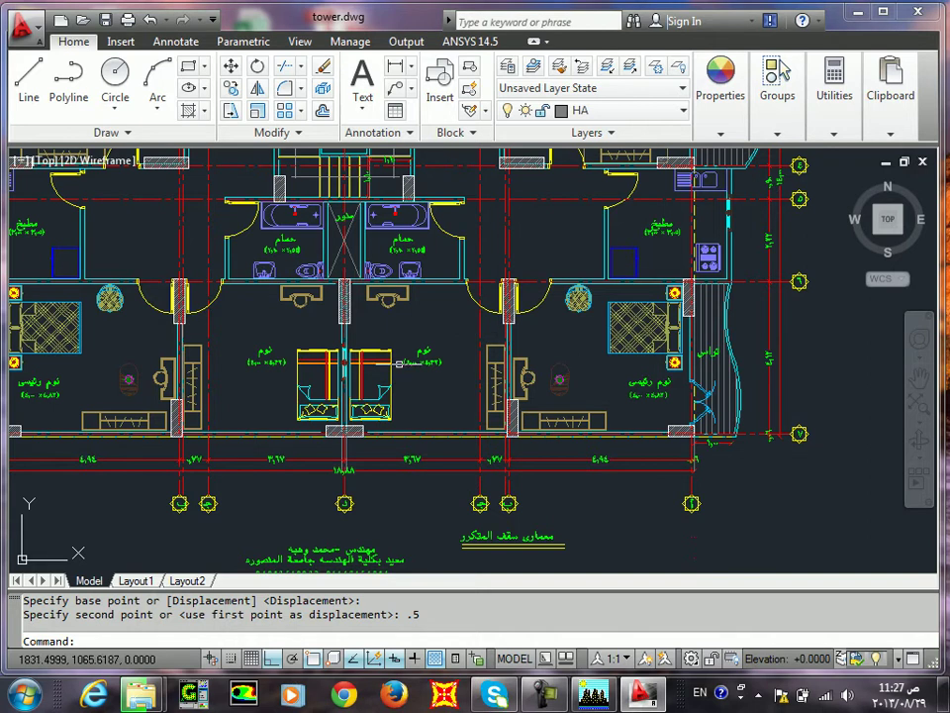
# Examine the columns, stair core and room layout of the typical floor plan in the AutoCAD drawing tower.dwg
pyautogui.scroll(-2, 410, 303)
pyautogui.scroll(-3, 410, 303)
pyautogui.scroll(4, 476, 394)
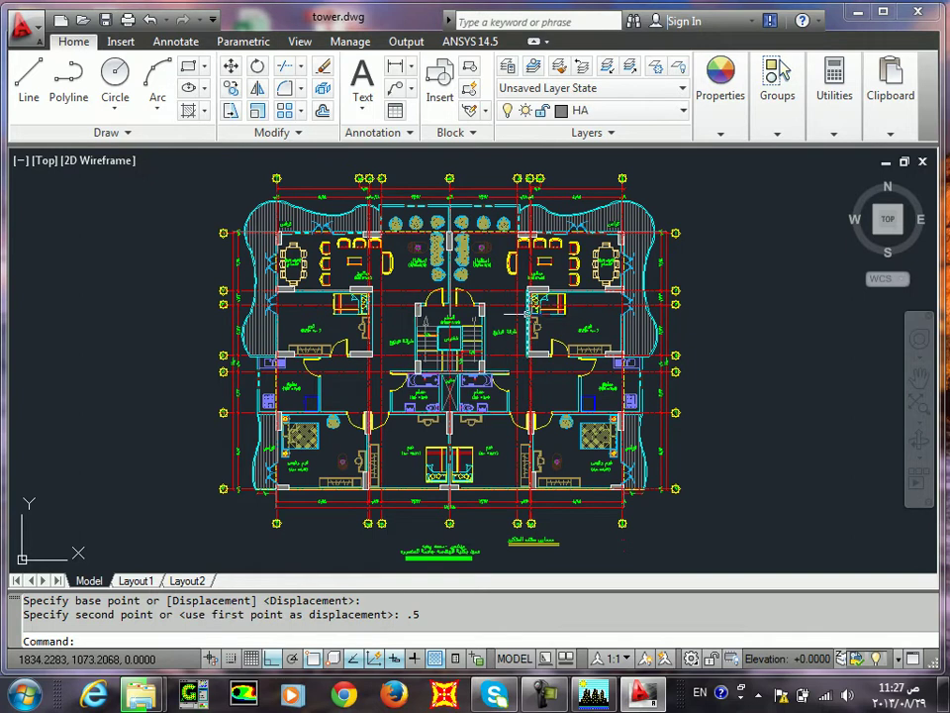
pyautogui.scroll(3, 424, 334)
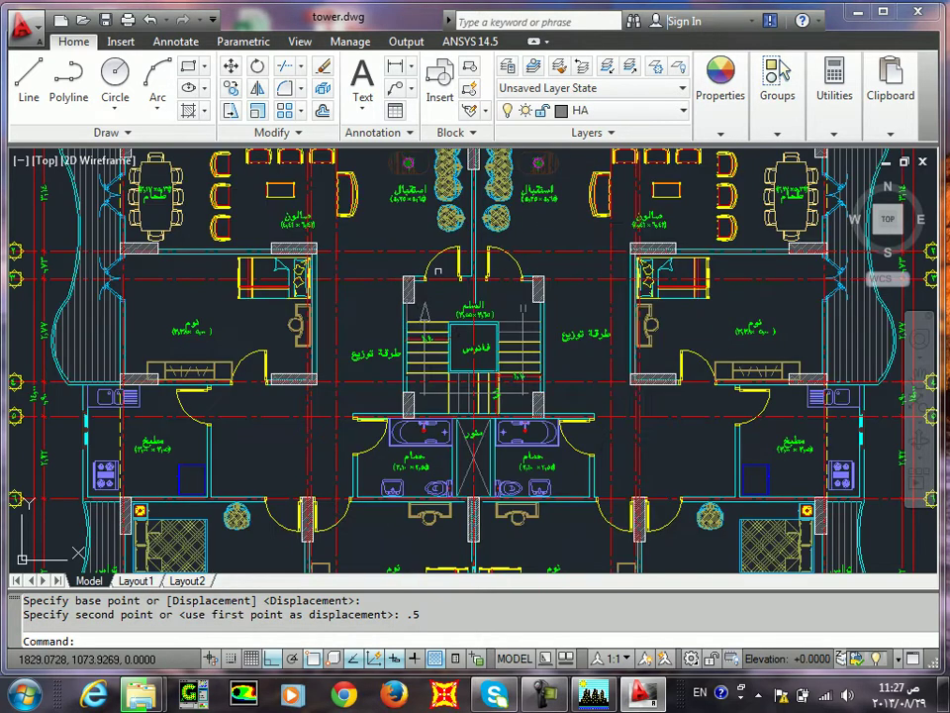
pyautogui.scroll(-2, 604, 295)
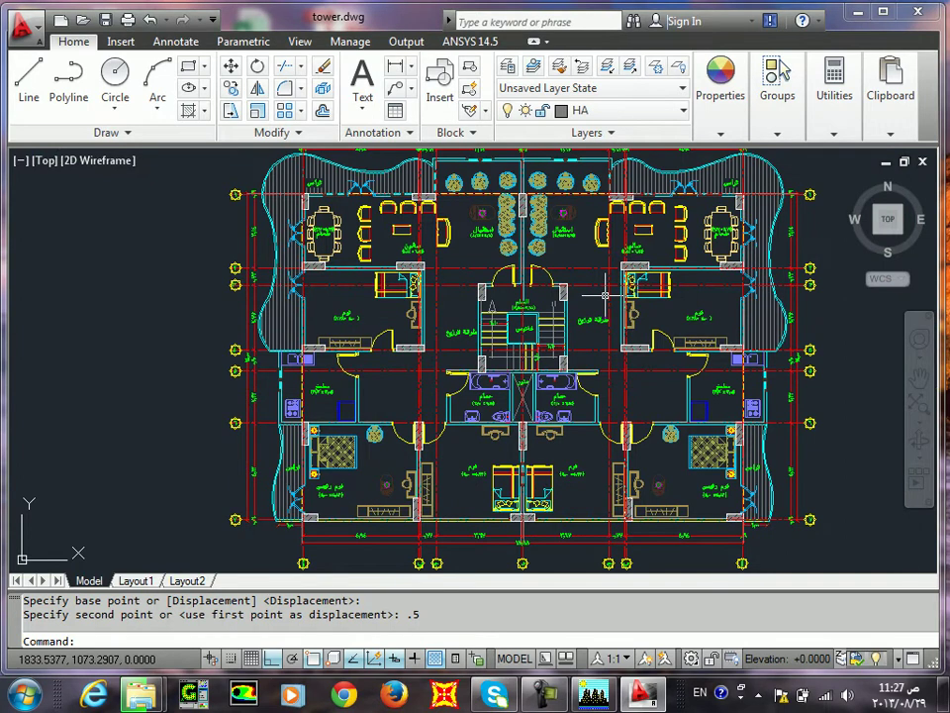
pyautogui.scroll(4, 539, 302)
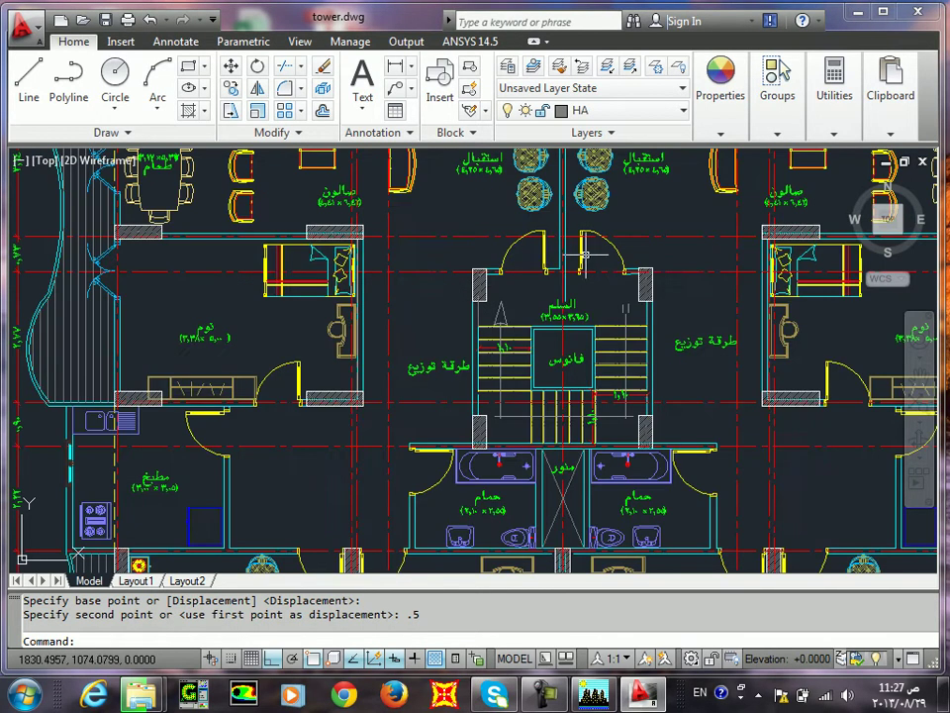
pyautogui.scroll(-2, 374, 401)
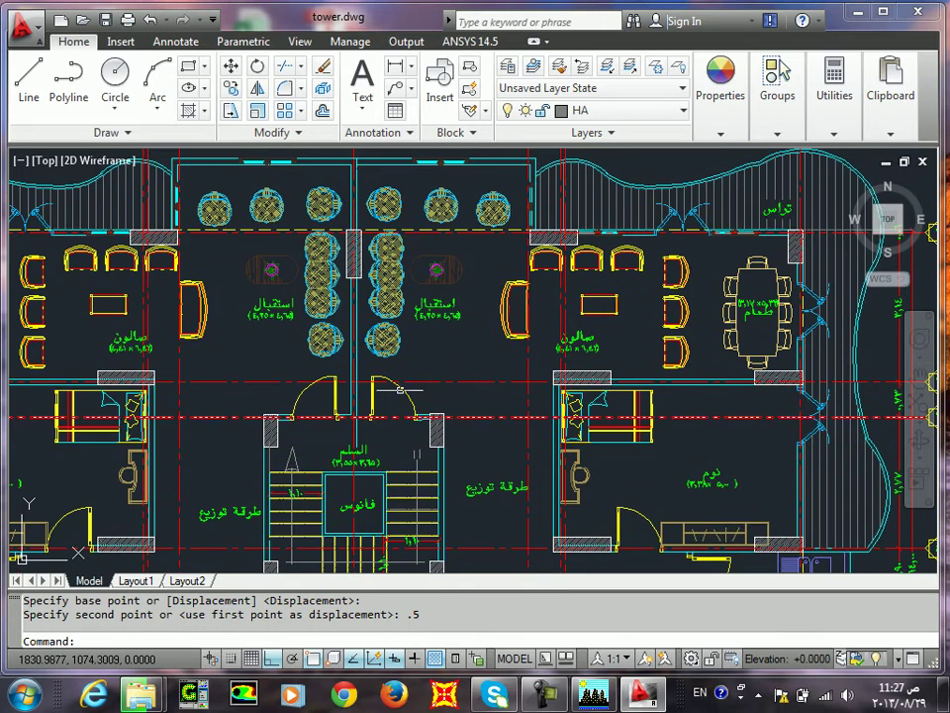
pyautogui.scroll(-3, 380, 436)
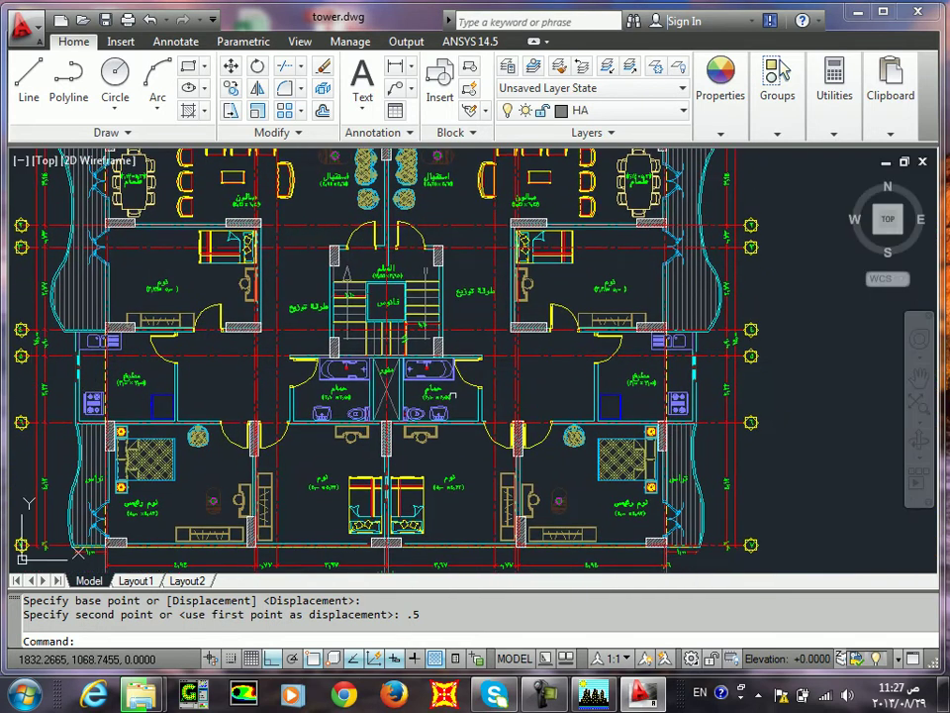
pyautogui.scroll(-2, 416, 315)
pyautogui.scroll(2, 461, 347)
pyautogui.scroll(1, 453, 312)
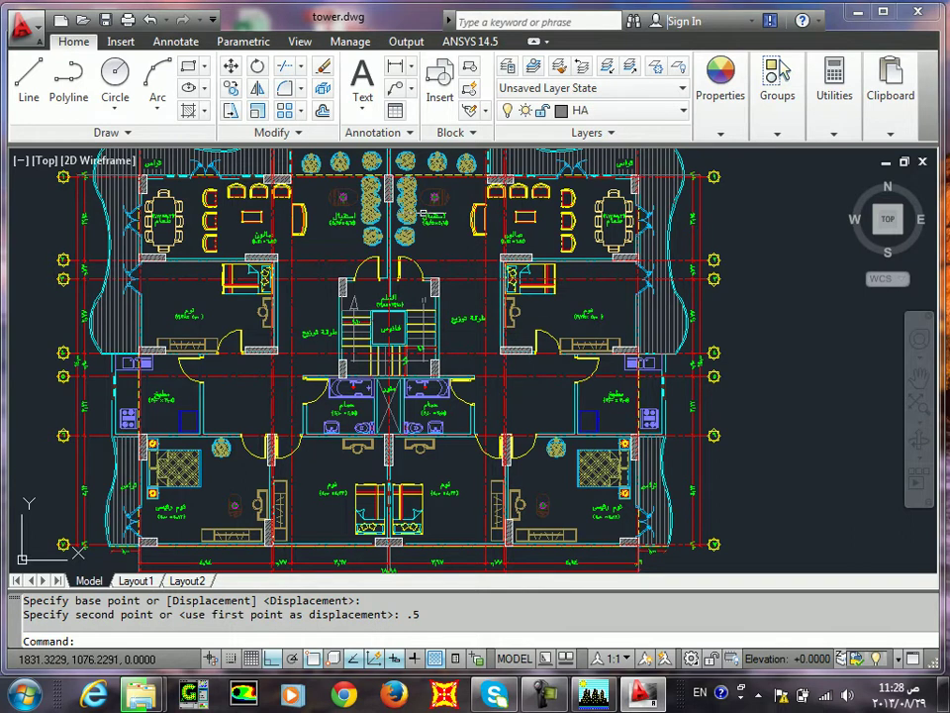
# Dimension the length of the hatched column below the east apartment's salon label, placing the linear dimension above it
pyautogui.scroll(5, 517, 260)
pyautogui.write('dli')
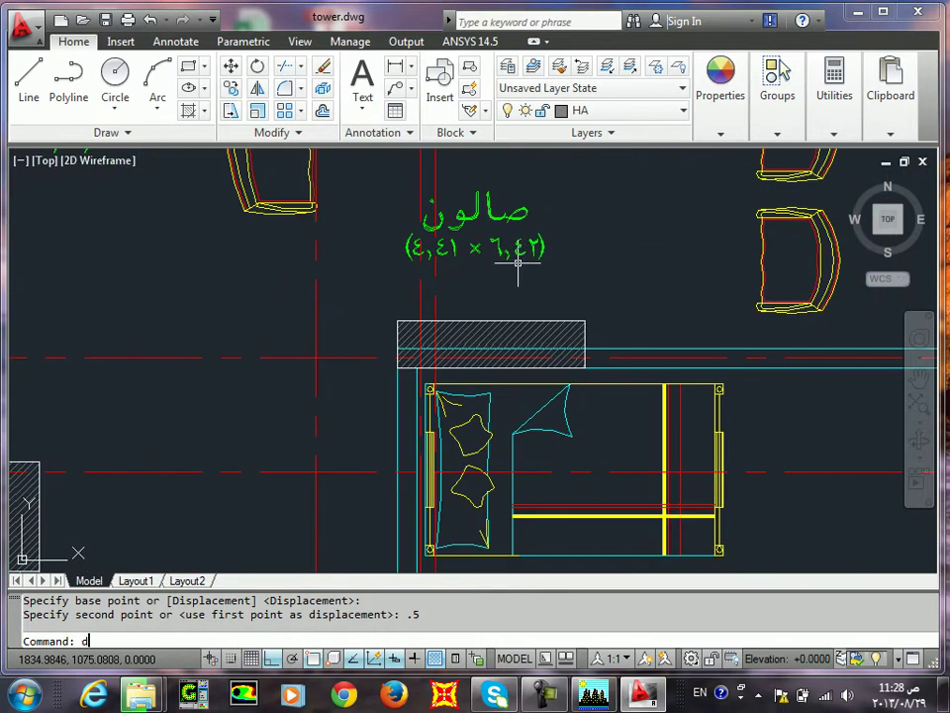
pyautogui.press('Return')
pyautogui.click(512, 320)
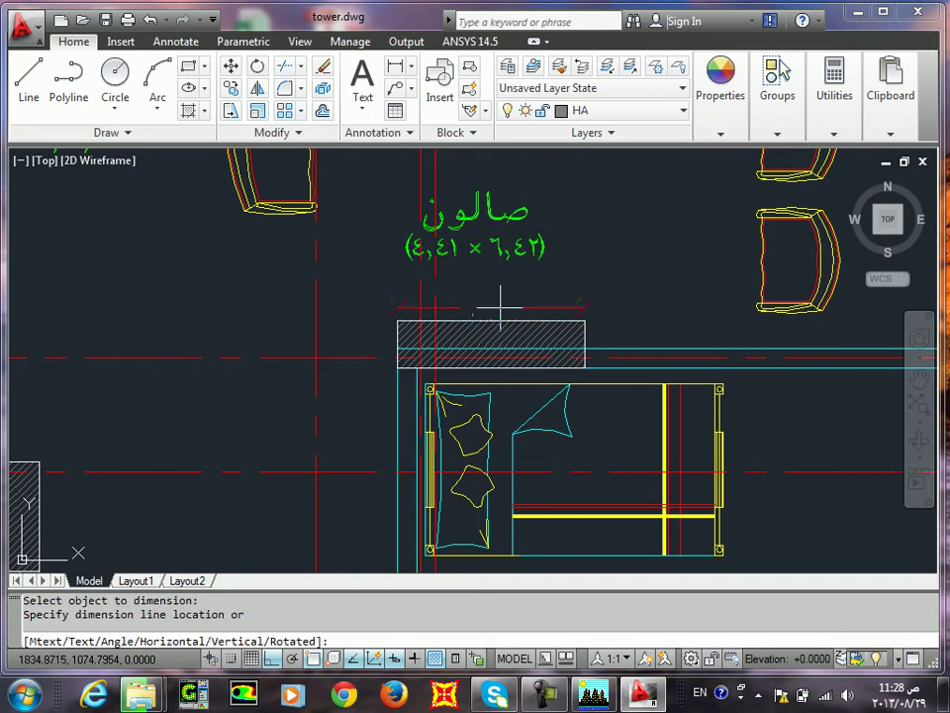
pyautogui.click(495, 292)
pyautogui.scroll(-6, 504, 376)
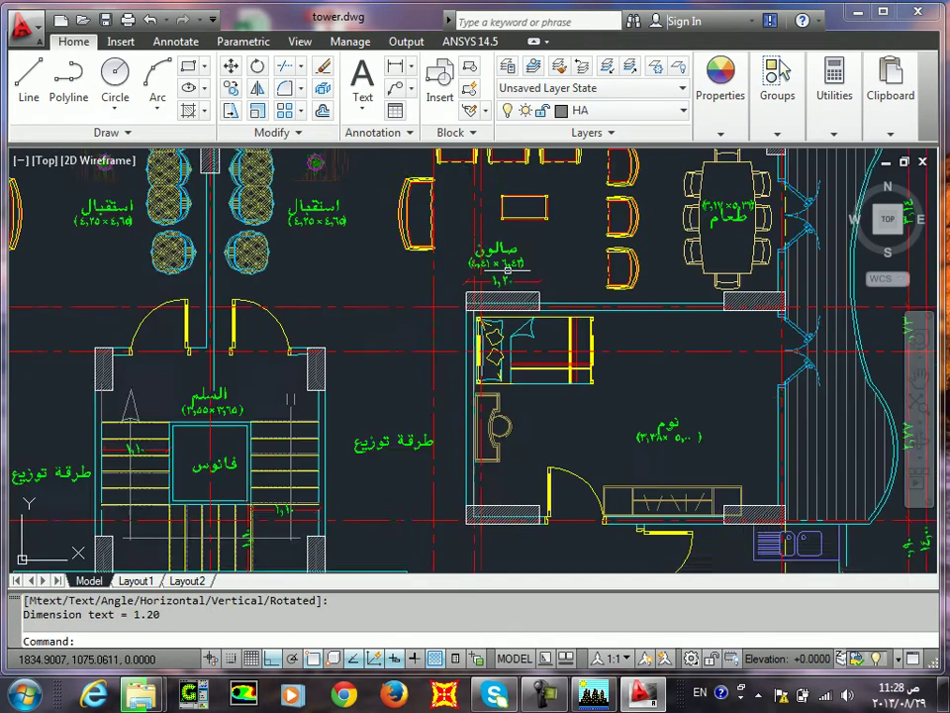
# Dimension the length of the hatched column south of the east apartment's dining table, placing the linear dimension above it
pyautogui.press('Return')
pyautogui.press('Return')
pyautogui.scroll(7, 593, 301)
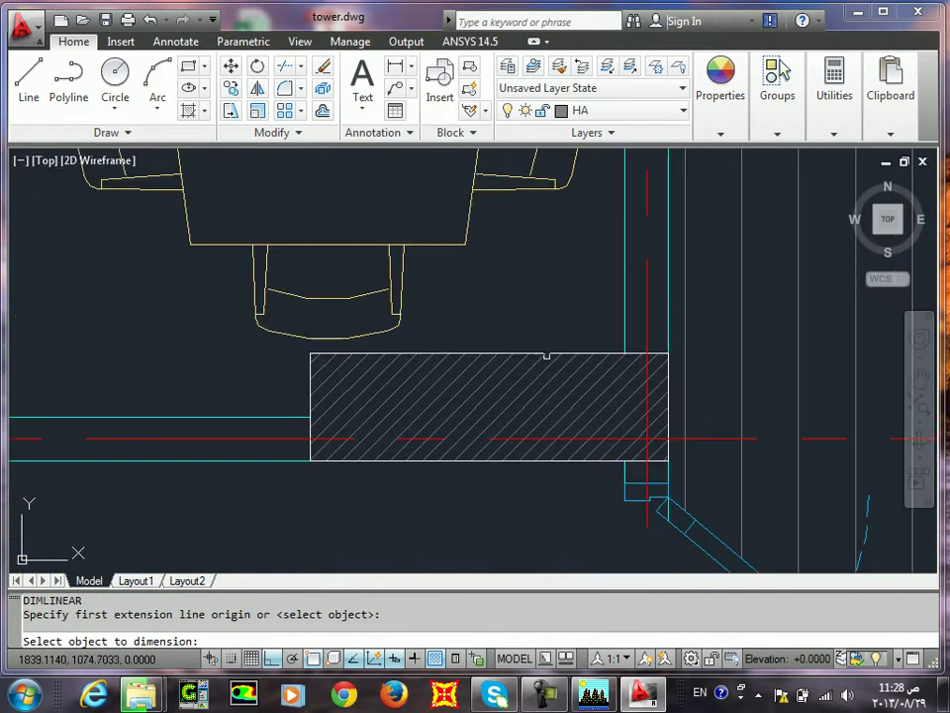
pyautogui.click(548, 355)
pyautogui.click(510, 319)
pyautogui.scroll(-8, 520, 310)
# Dimension the north-south length of the hatched corner column north of the east dining table, placing the dimension west of it
pyautogui.moveTo(519, 308); pyautogui.dragTo(533, 420, button='middle')
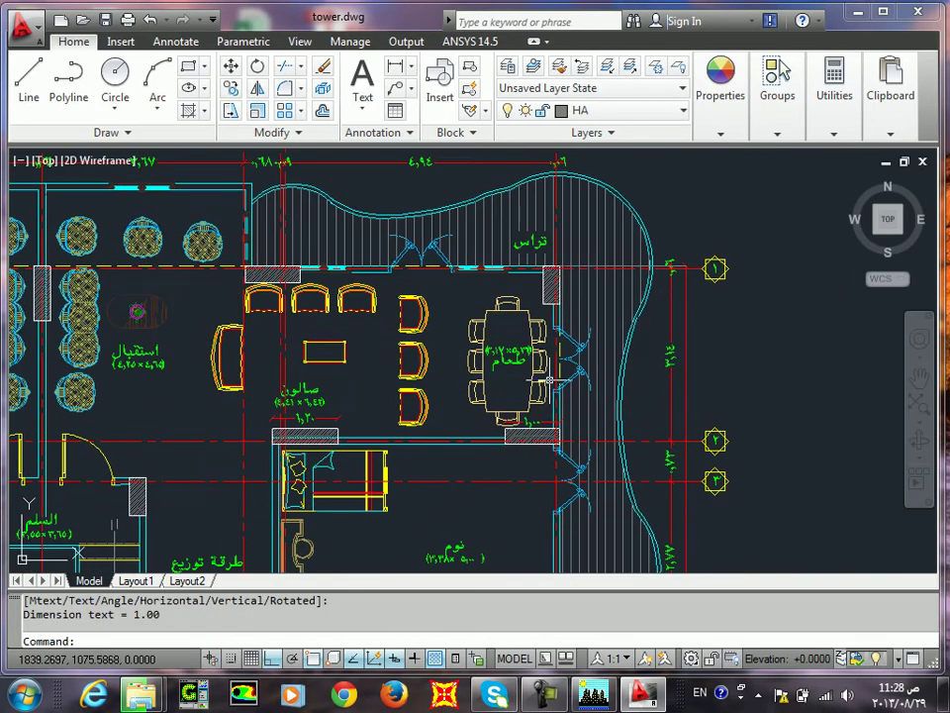
pyautogui.press('Return')
pyautogui.press('Return')
pyautogui.scroll(7, 551, 298)
pyautogui.click(508, 272)
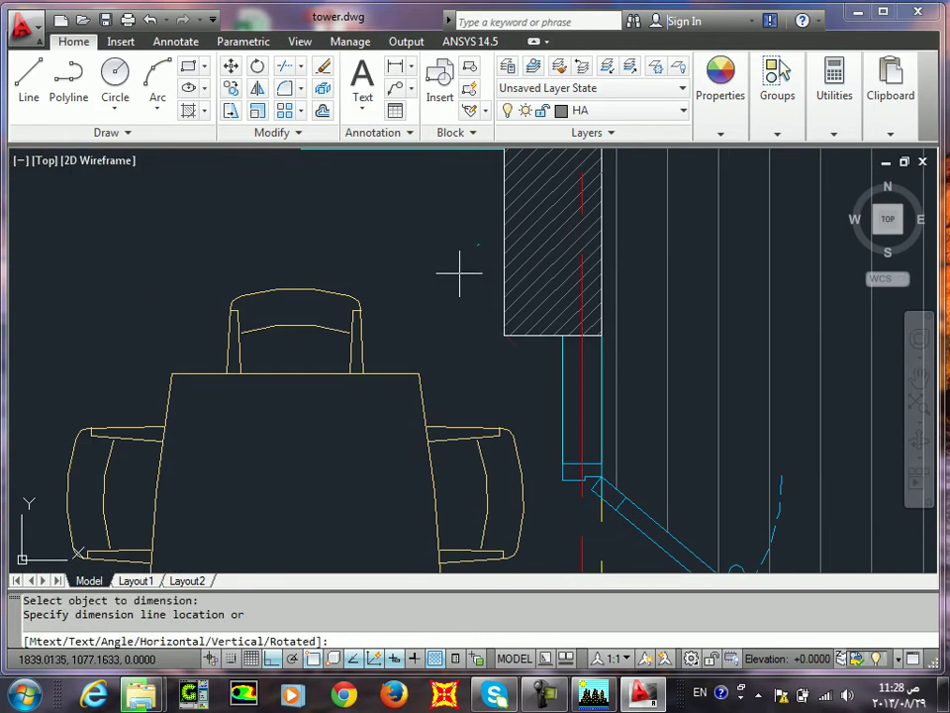
pyautogui.click(446, 247)
pyautogui.scroll(-6, 509, 331)
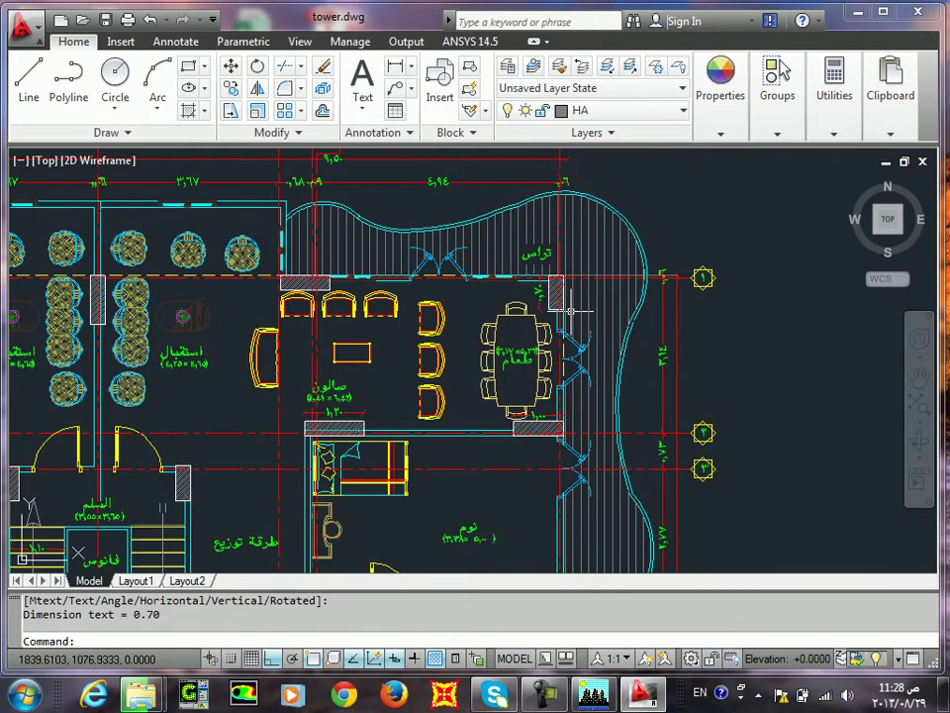
pyautogui.scroll(-6, 570, 310)
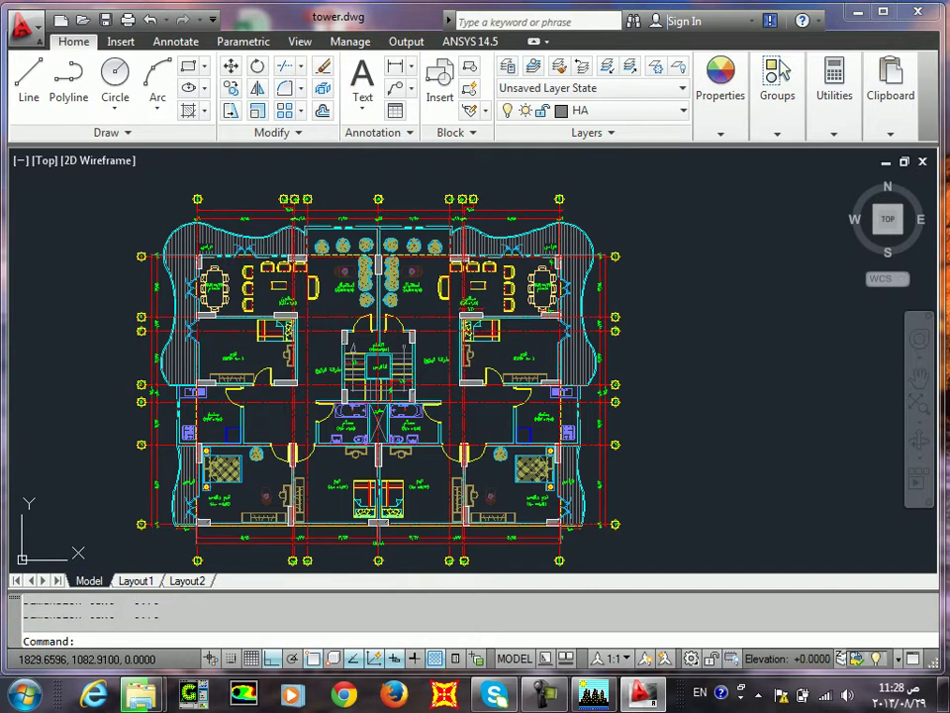
# Open the layer properties list and place it as a floating window over the drawing
pyautogui.click(507, 66)
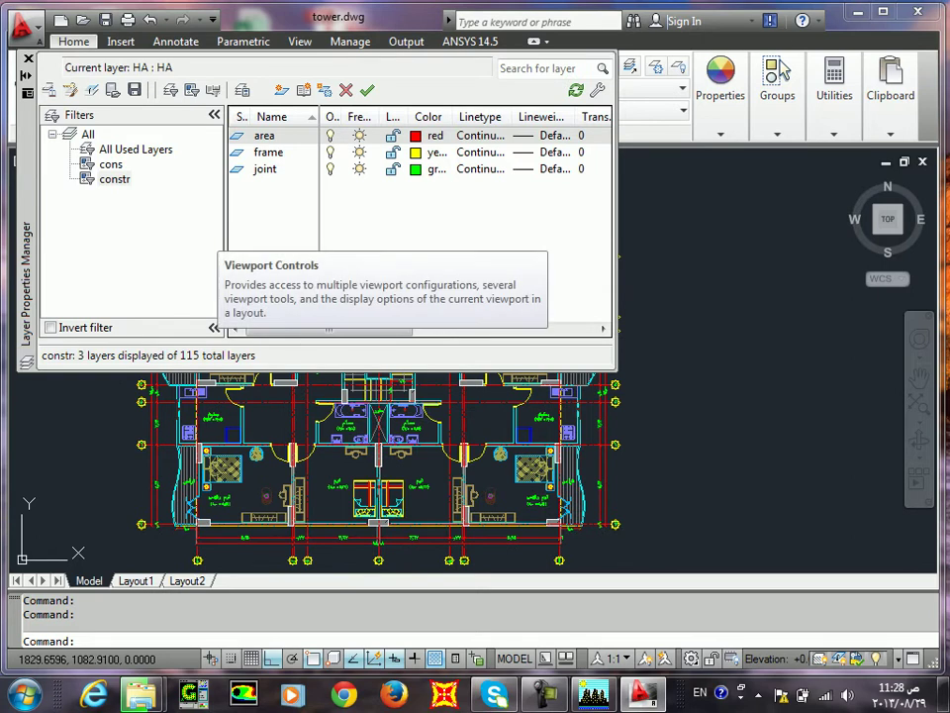
pyautogui.moveTo(27, 198)
pyautogui.mouseDown()
pyautogui.moveTo(326, 129)
pyautogui.moveTo(396, 59)
pyautogui.mouseUp()
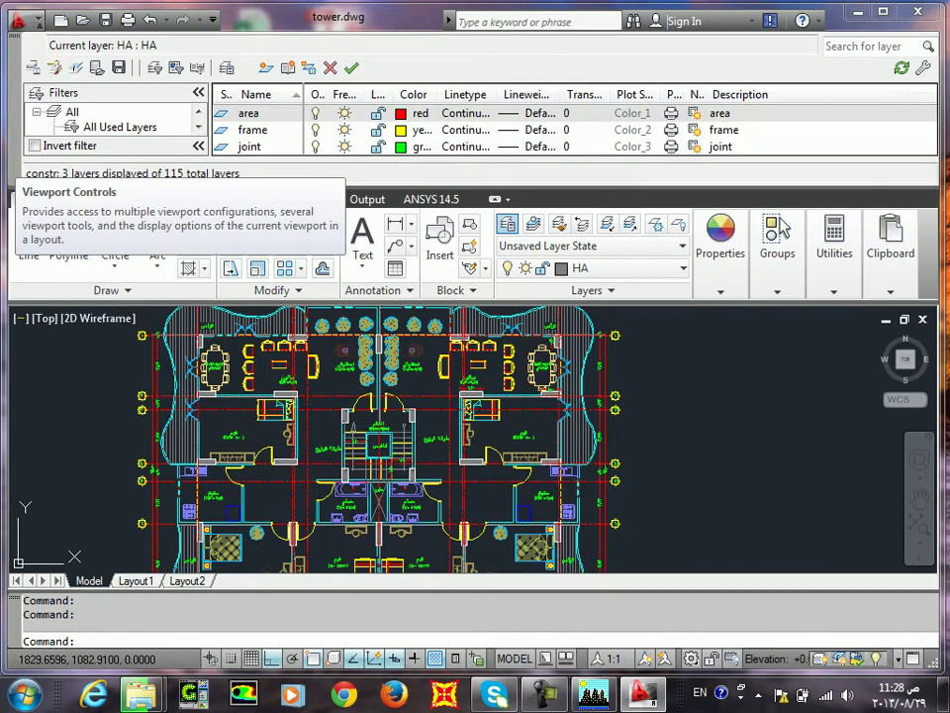
pyautogui.moveTo(14, 99)
pyautogui.mouseDown()
pyautogui.moveTo(33, 203)
pyautogui.moveTo(241, 534)
pyautogui.moveTo(258, 426)
pyautogui.moveTo(253, 306)
pyautogui.mouseUp()
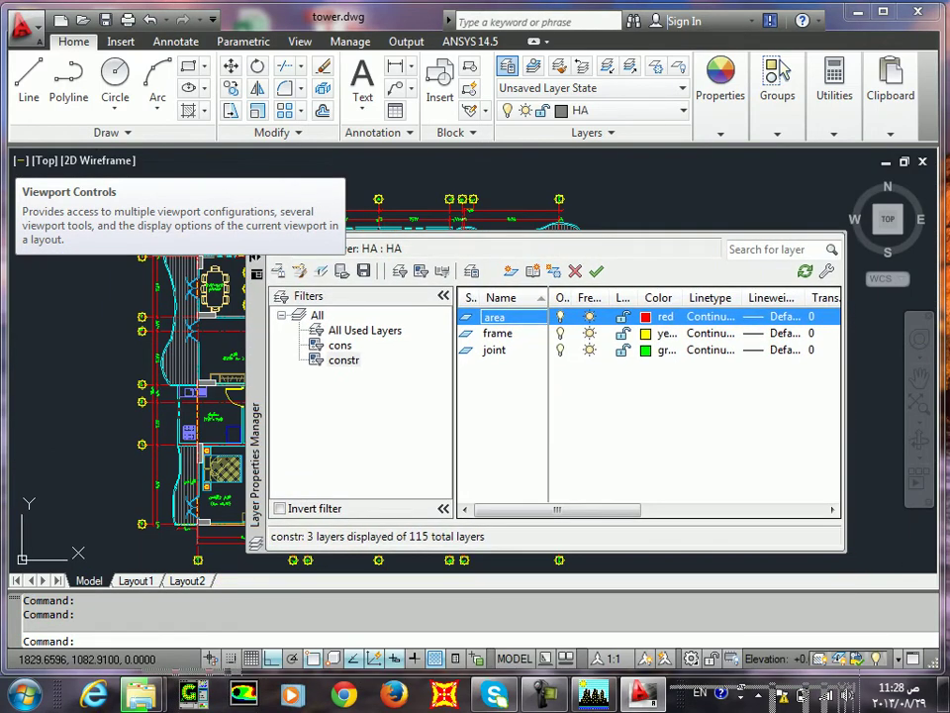
# Rename the joint layer, trying column first and settling on column1
pyautogui.press('Down')
pyautogui.press('Down')
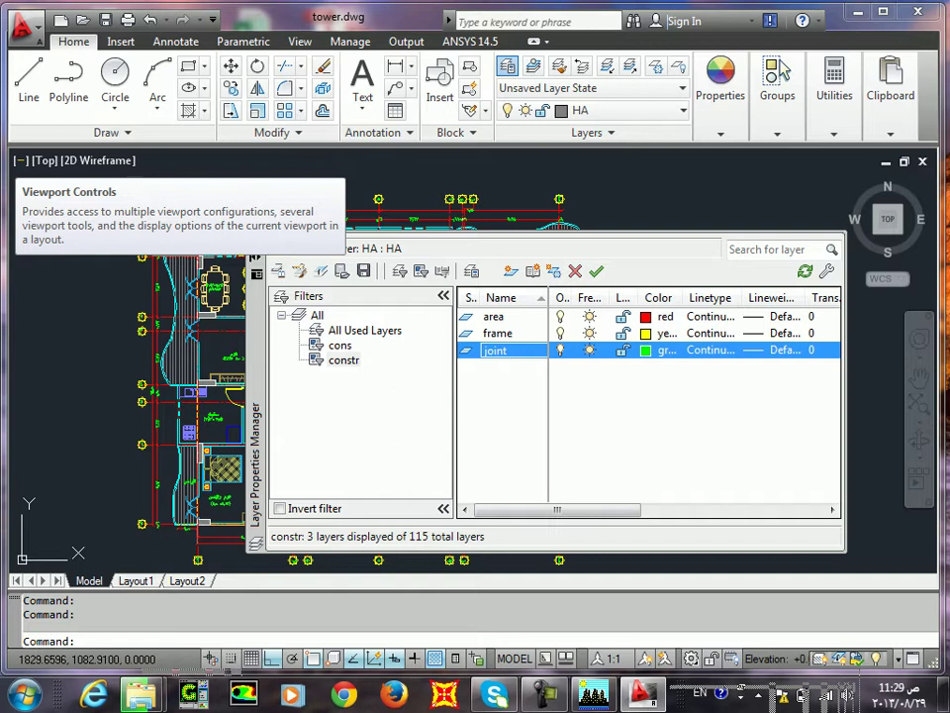
pyautogui.click(495, 352)
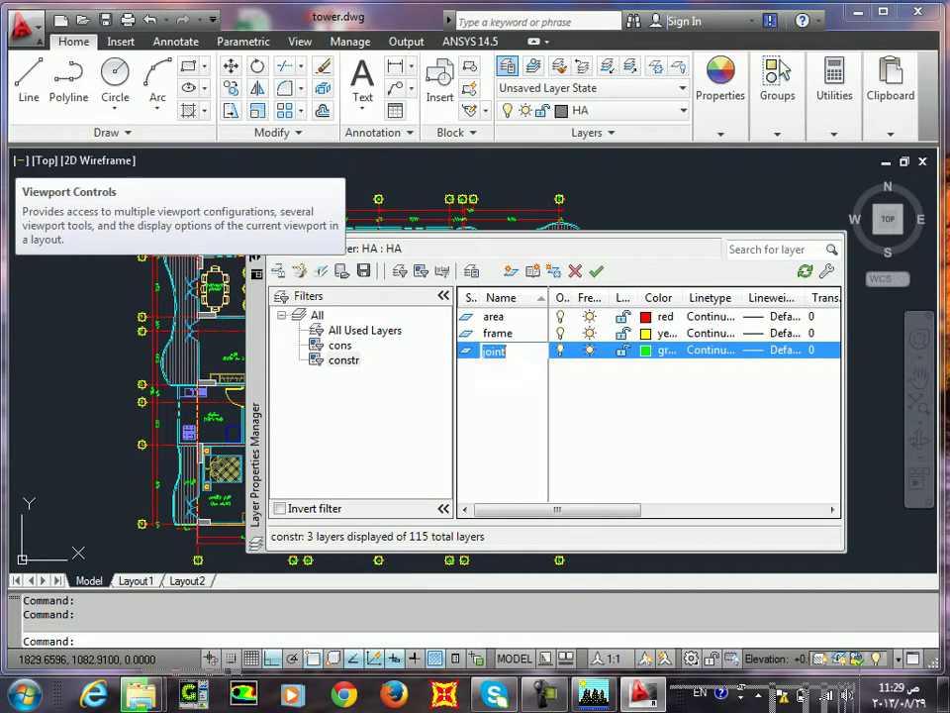
pyautogui.write('column')
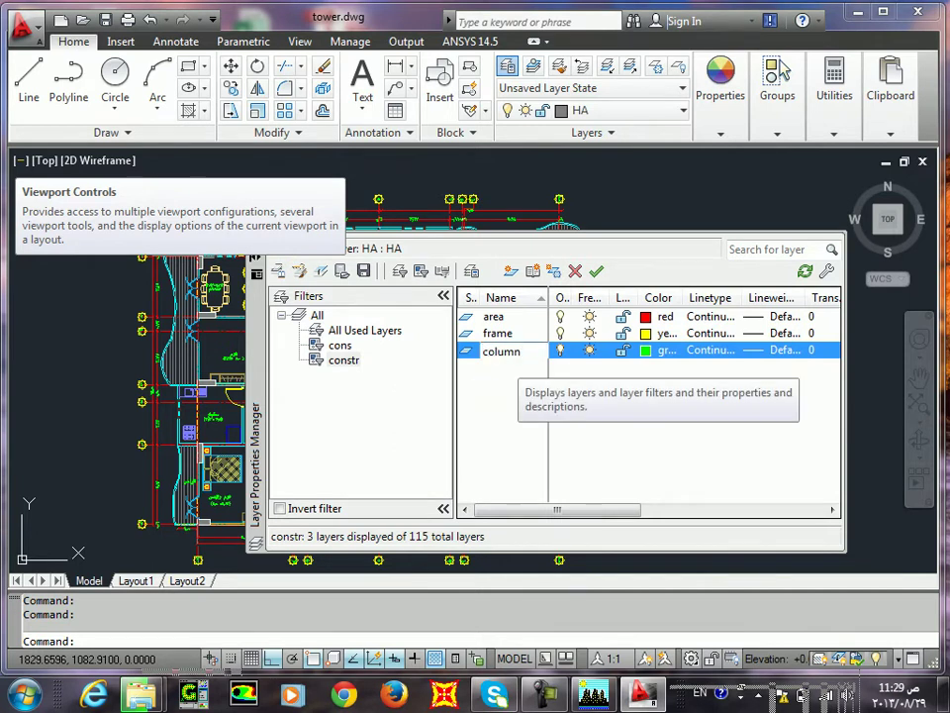
pyautogui.press('Return')
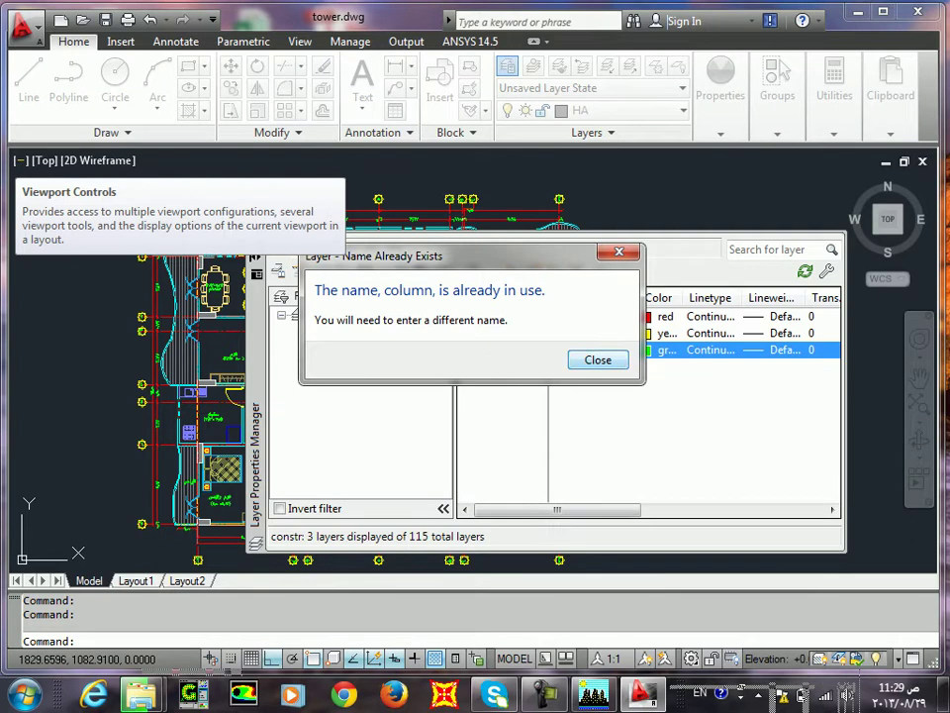
pyautogui.press('Return')
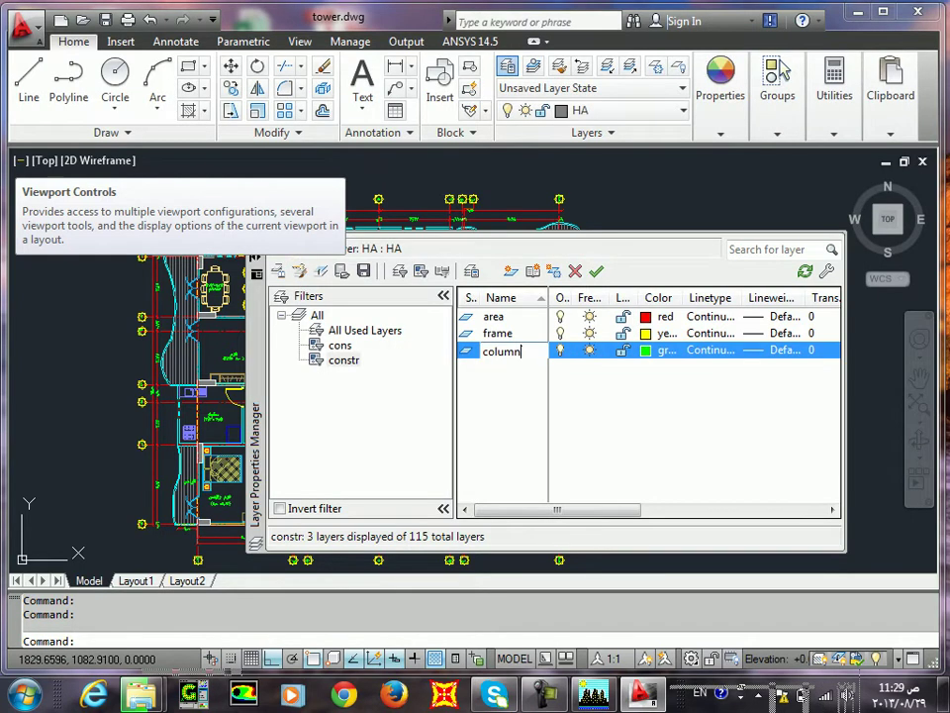
pyautogui.write('1')
pyautogui.press('Return')
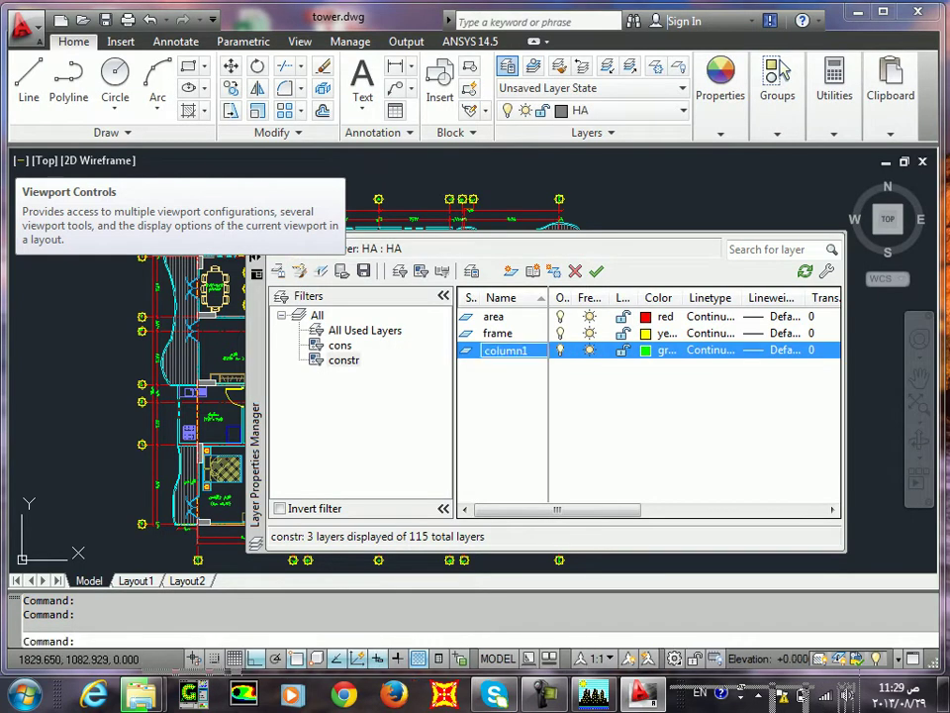
# Create a new layer under the constr filter based on column1 and name it rigid
pyautogui.click(495, 317)
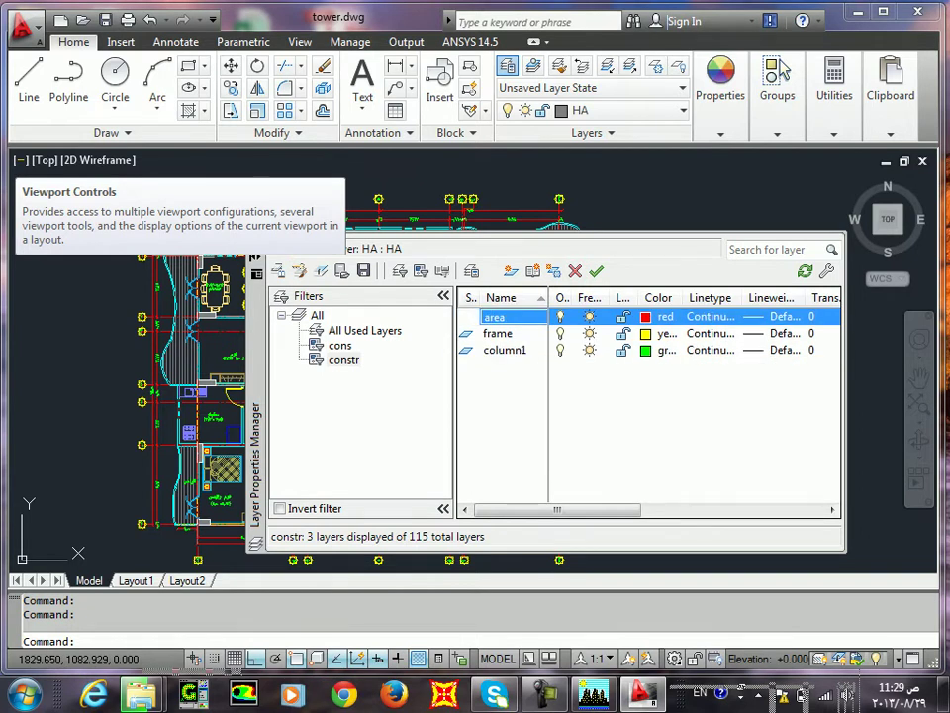
pyautogui.click(499, 333)
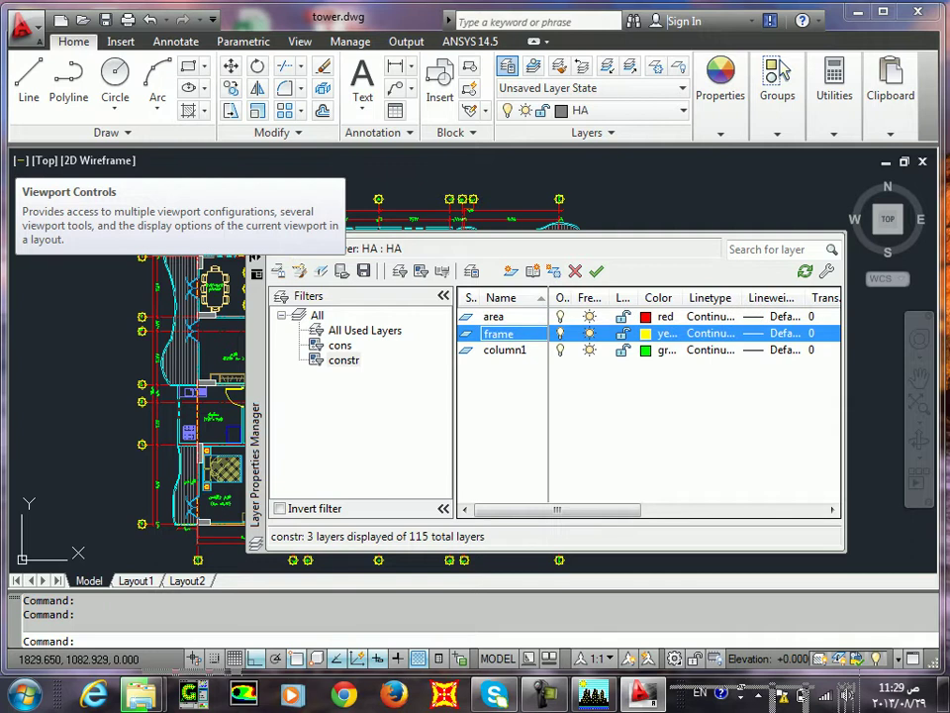
pyautogui.click(506, 351)
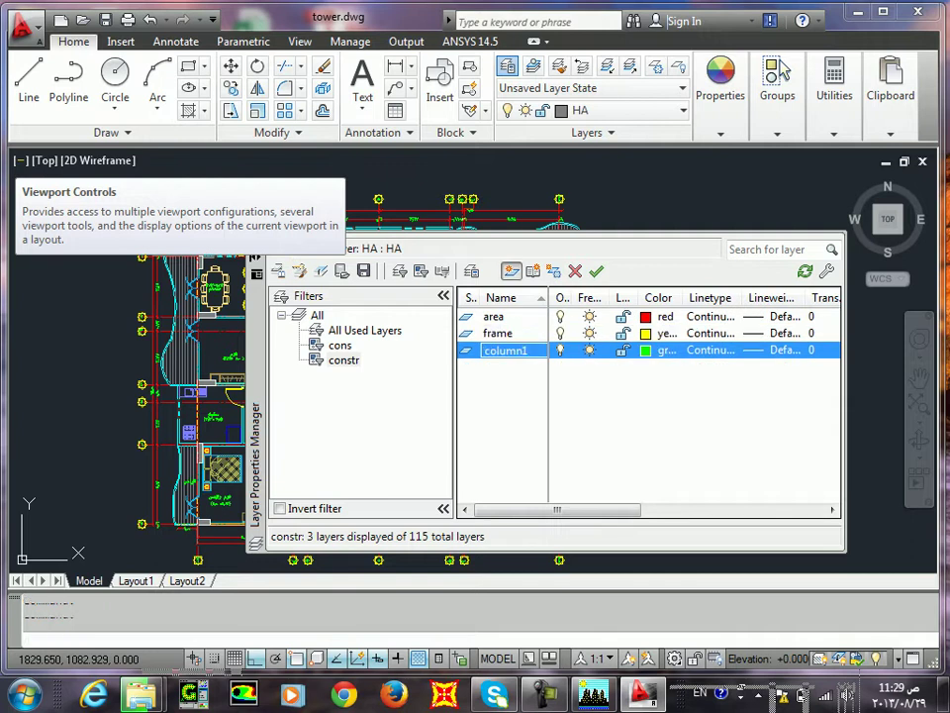
pyautogui.press('Return')
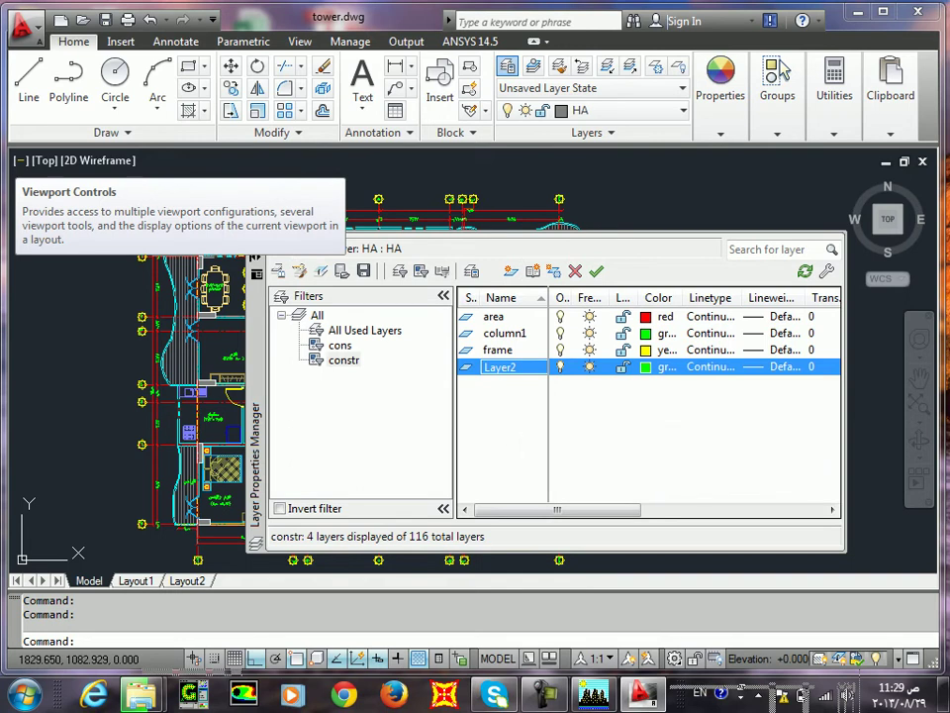
pyautogui.click(501, 368)
pyautogui.write('ri')
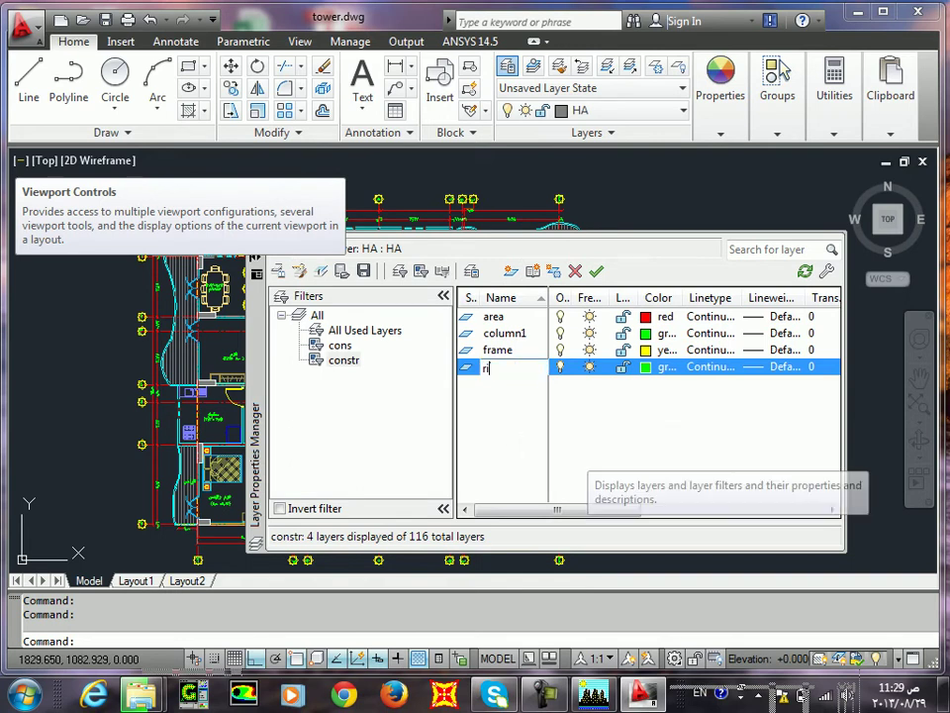
pyautogui.write('gid')
pyautogui.press('Return')
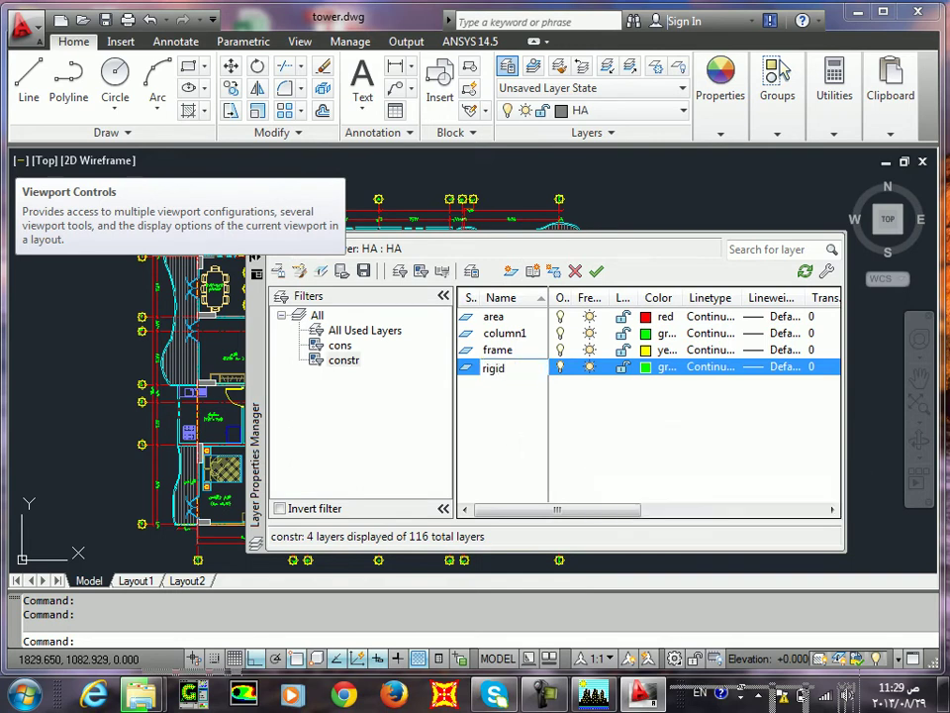
# Set the rigid layer's color to magenta
pyautogui.click(646, 367)
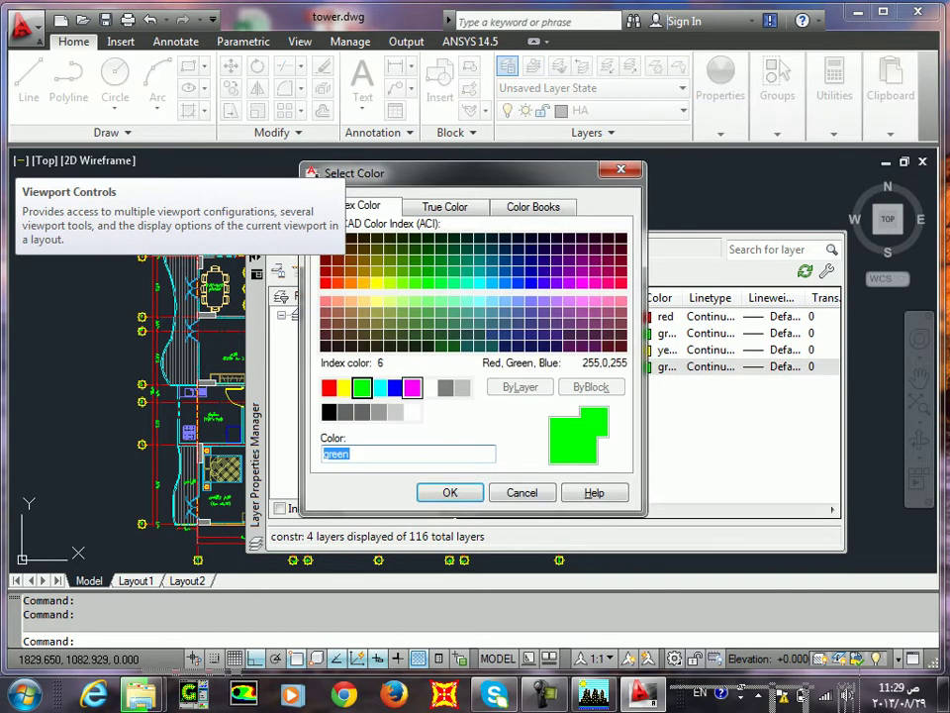
pyautogui.click(412, 388)
pyautogui.press('Return')
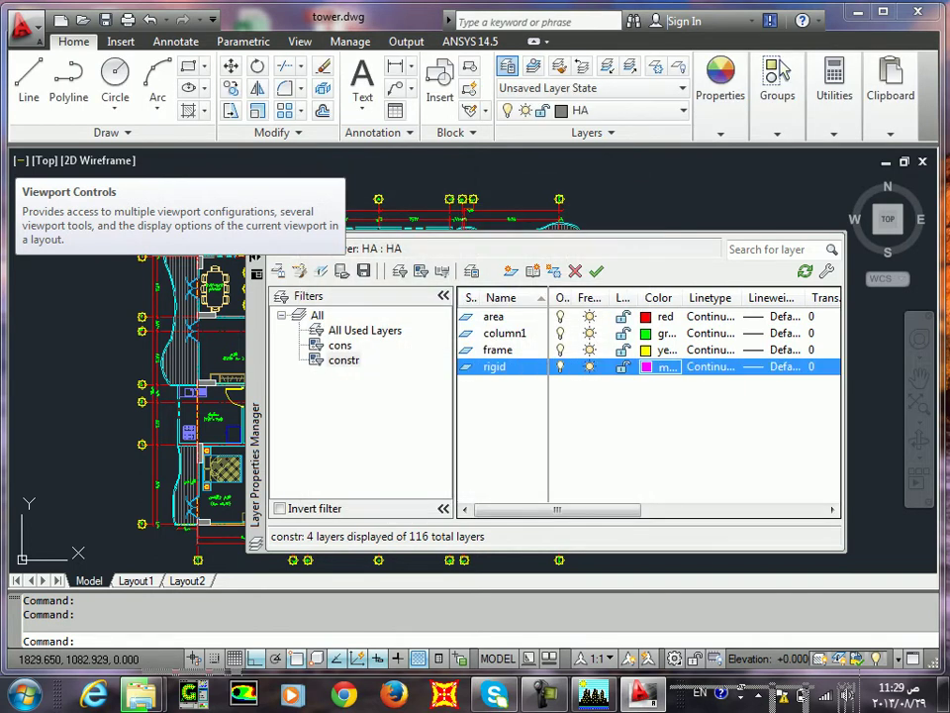
# Make the area layer current and close the layer properties list
pyautogui.click(505, 316)
pyautogui.click(505, 333)
pyautogui.click(505, 350)
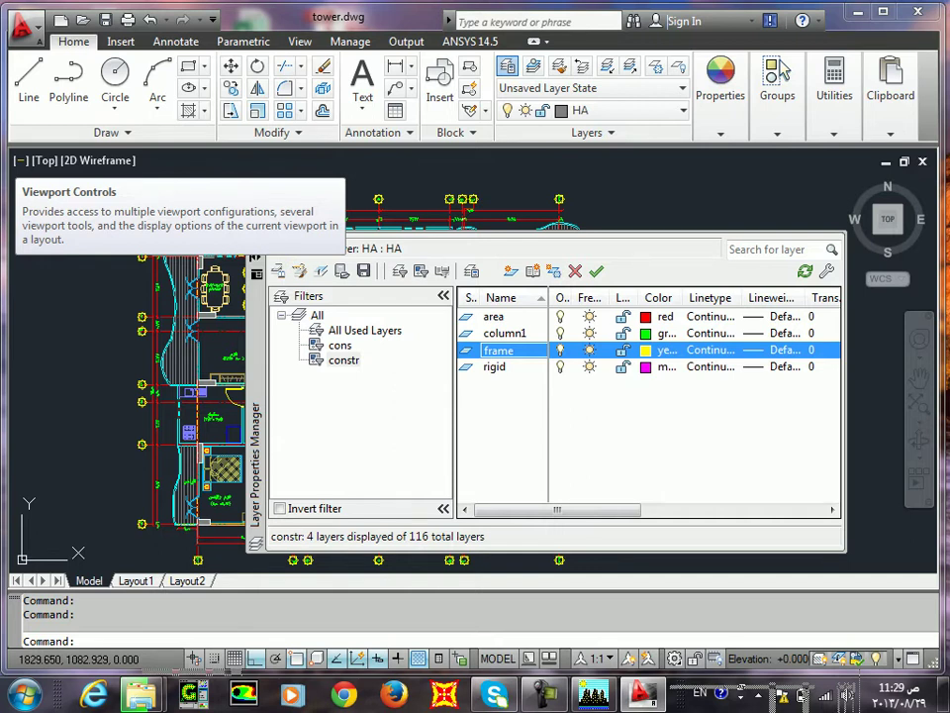
pyautogui.doubleClick(494, 317)
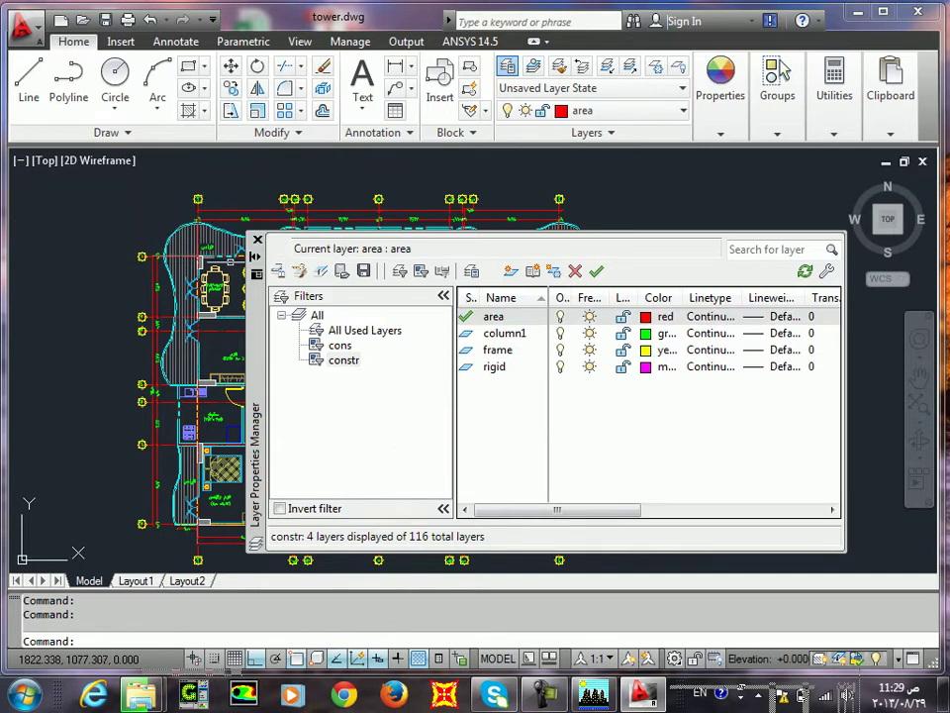
pyautogui.click(257, 239)
# Draw a 0.5 by 0.5 square 3D face in the empty space southwest of the plan
pyautogui.moveTo(405, 319); pyautogui.dragTo(530, 236, button='middle')
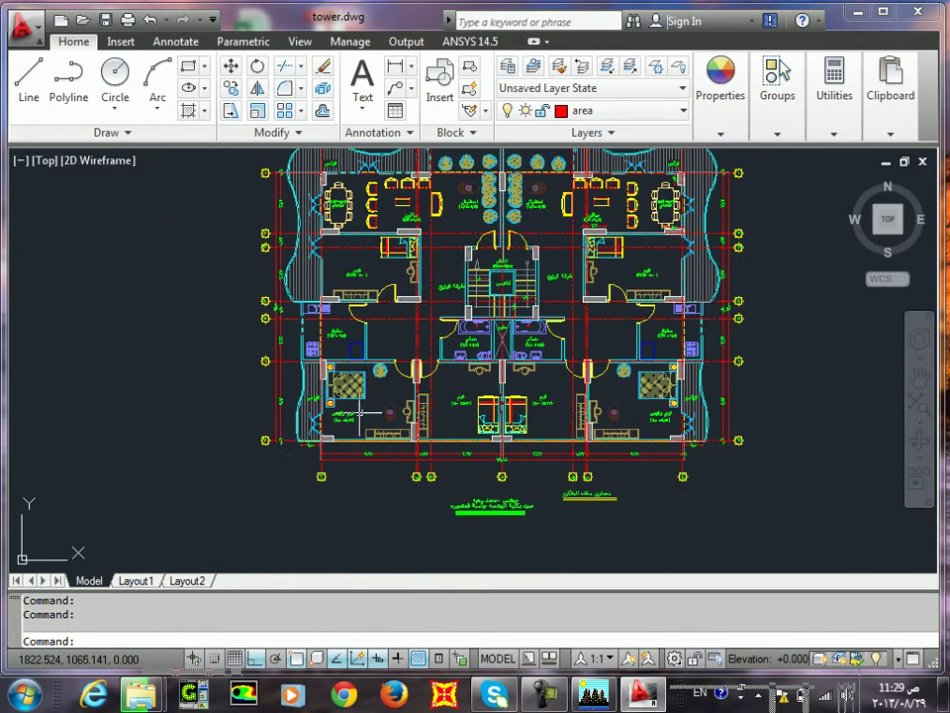
pyautogui.write('F')
pyautogui.press('Return')
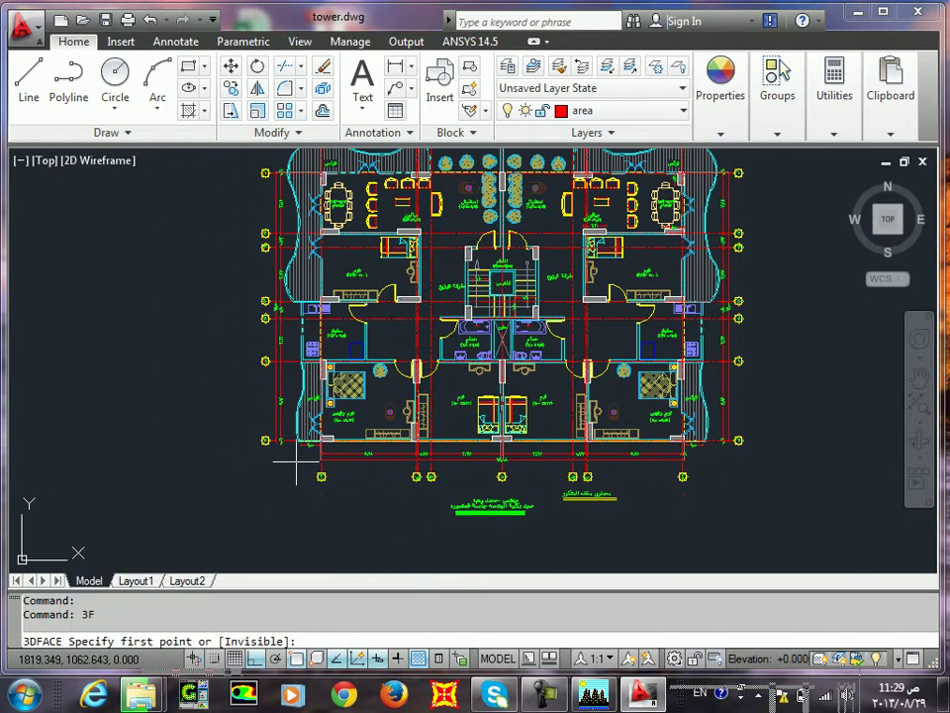
pyautogui.click(202, 538)
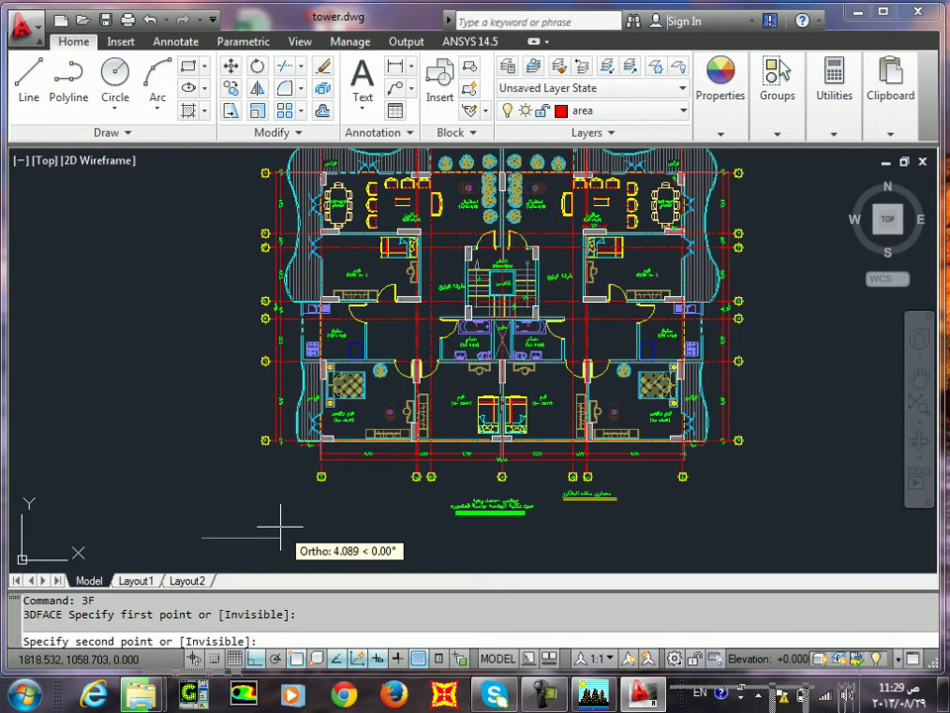
pyautogui.write('.5')
pyautogui.press('Return')
pyautogui.write('.5')
pyautogui.press('Return')
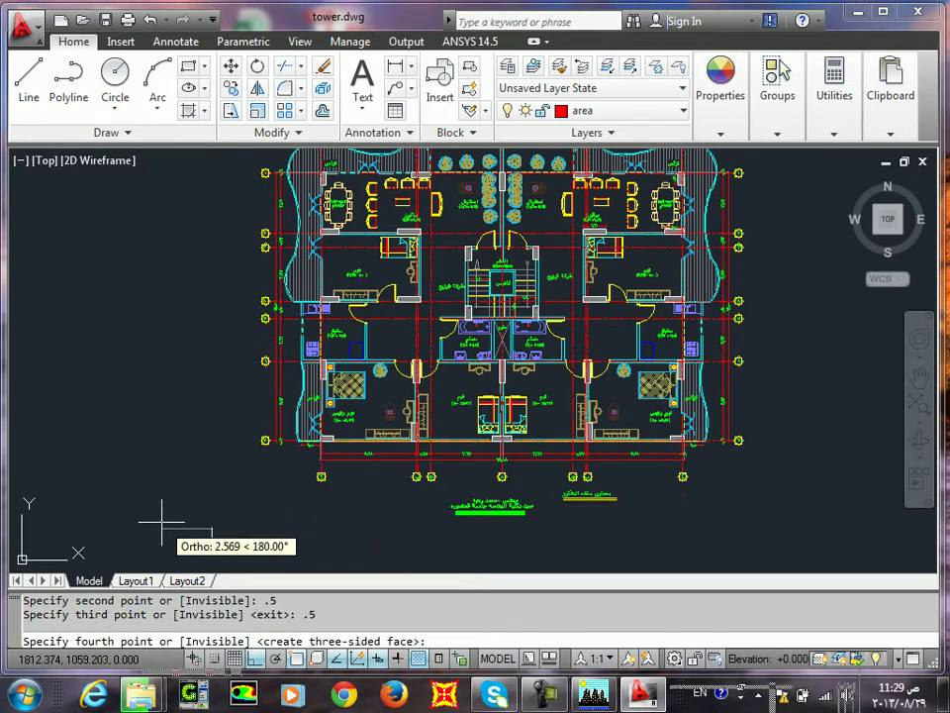
pyautogui.write('.5')
pyautogui.press('Return')
pyautogui.press('Return')
pyautogui.press('Return')
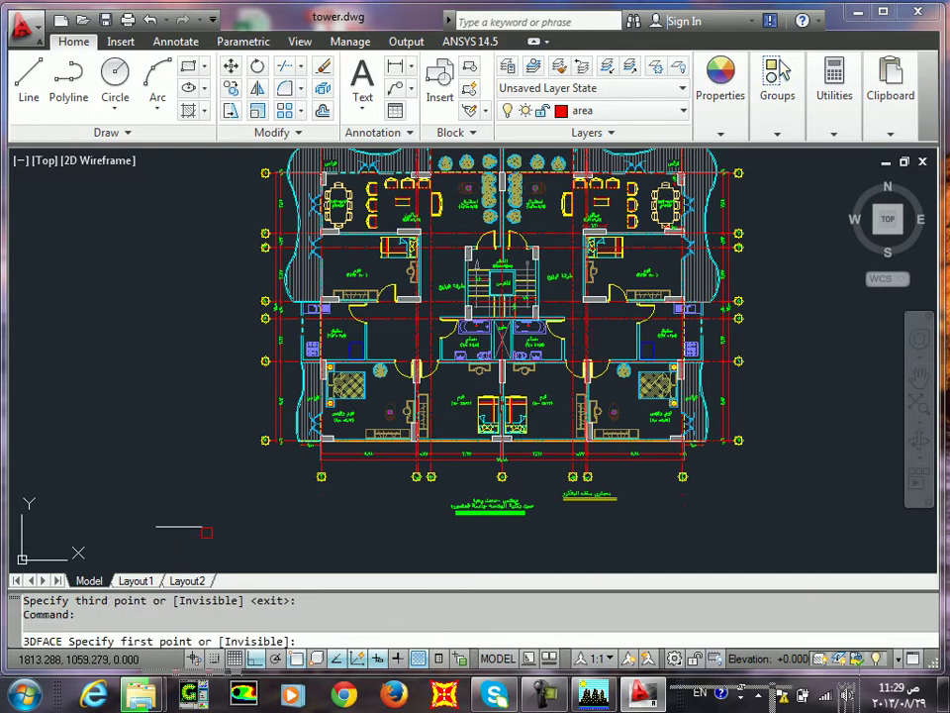
pyautogui.scroll(5, 187, 526)
pyautogui.press('Escape')
pyautogui.moveTo(199, 515); pyautogui.dragTo(168, 354, button='middle')
pyautogui.click(329, 368)
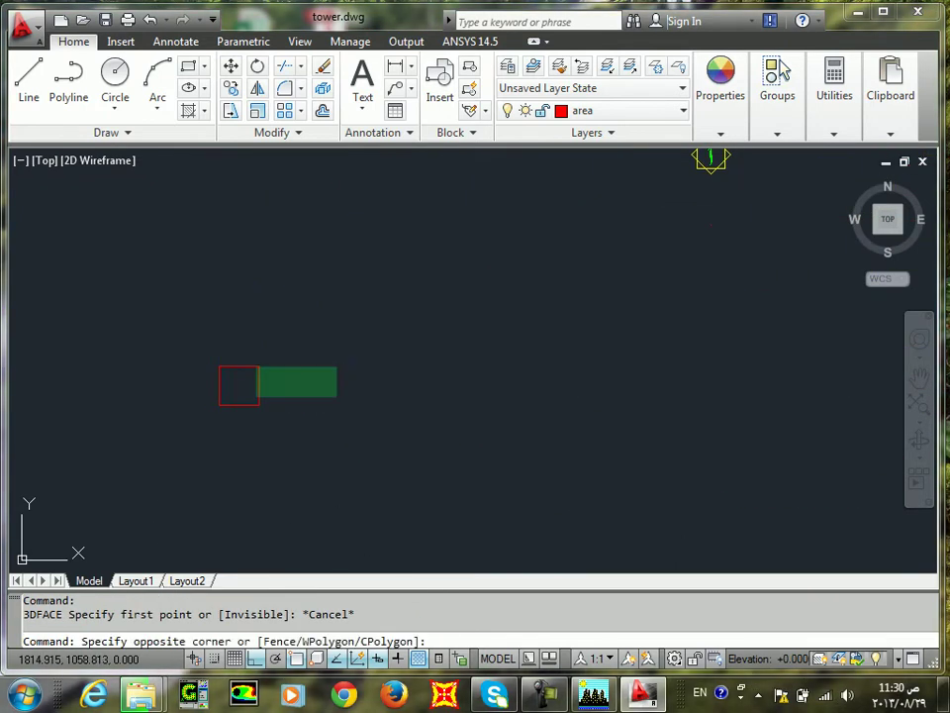
pyautogui.click(229, 439)
pyautogui.scroll(-4, 321, 342)
pyautogui.moveTo(321, 342); pyautogui.dragTo(252, 508, button='middle')
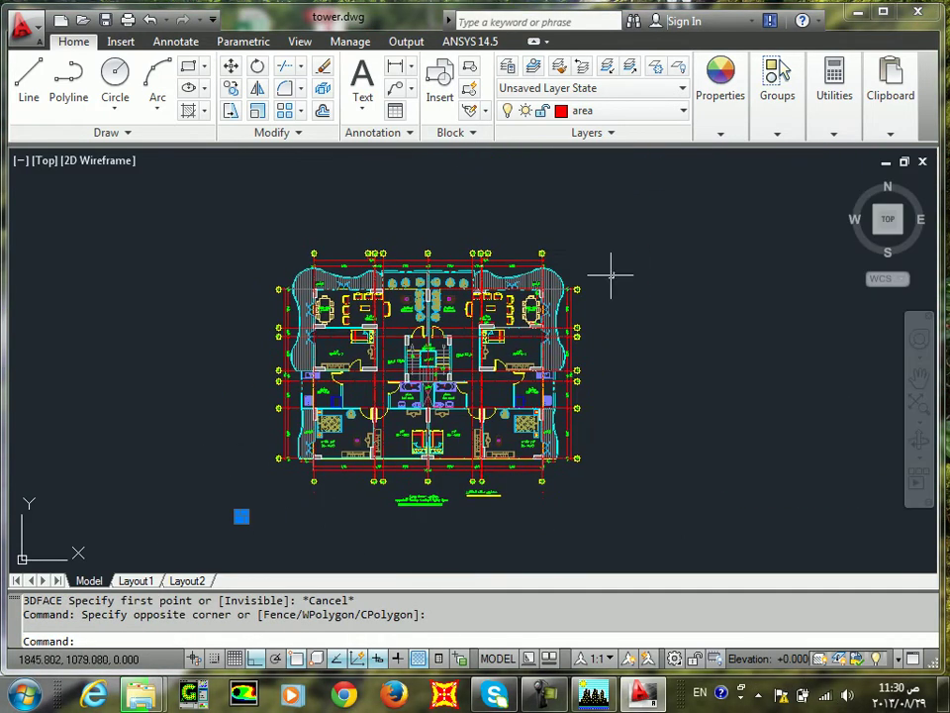
pyautogui.click(690, 204)
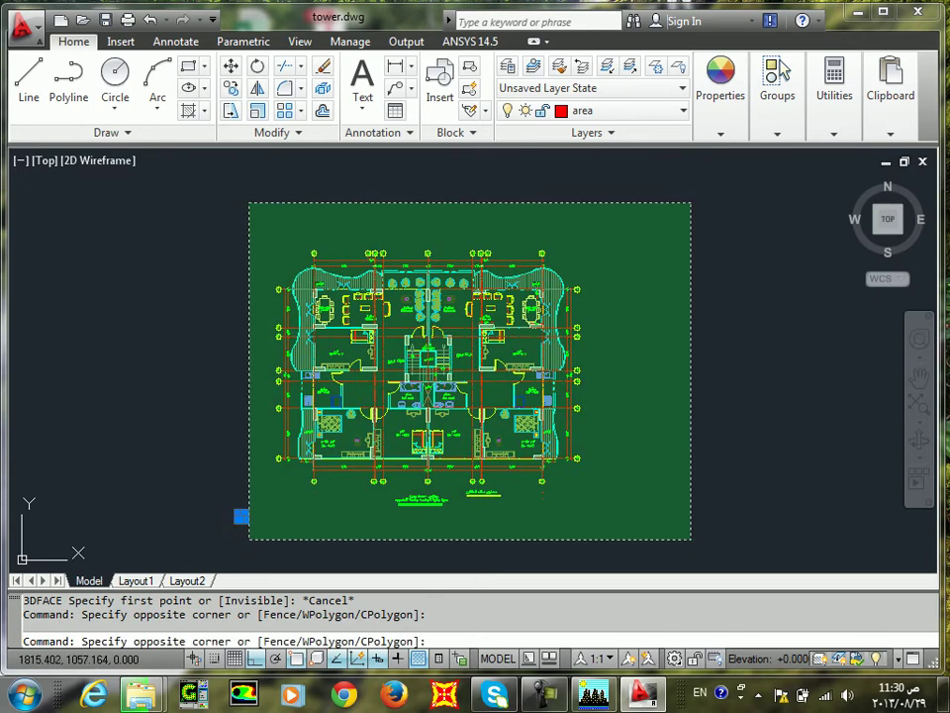
pyautogui.click(261, 531)
pyautogui.press('Escape')
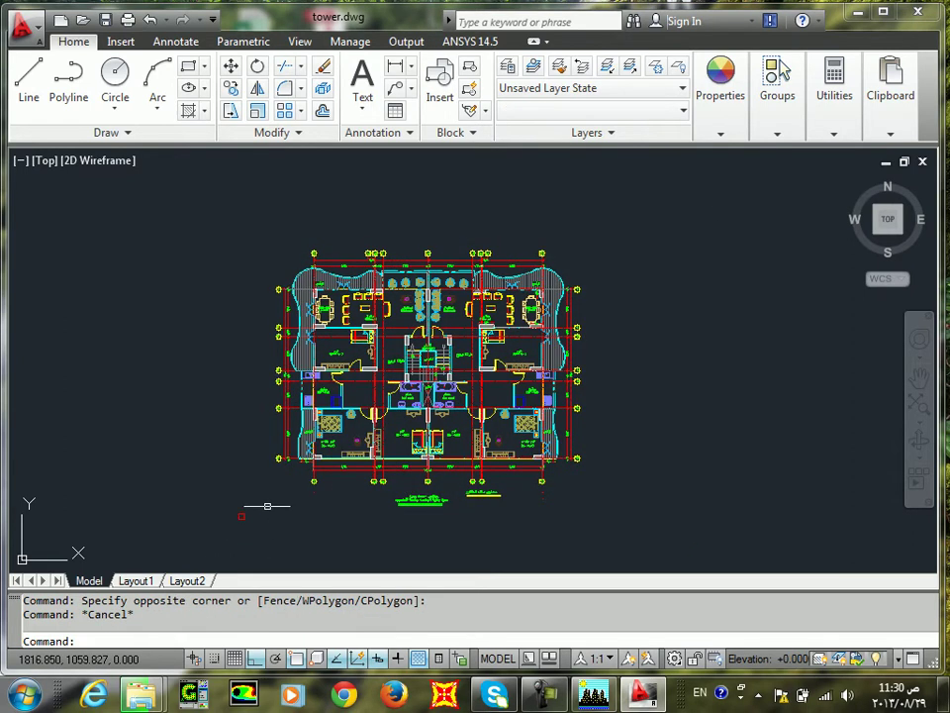
# Copy the whole floor plan to the empty area west of the original
pyautogui.click(638, 220)
pyautogui.click(258, 526)
pyautogui.write('co')
pyautogui.press('Return')
pyautogui.click(544, 497)
pyautogui.moveTo(343, 476); pyautogui.dragTo(631, 391, button='middle')
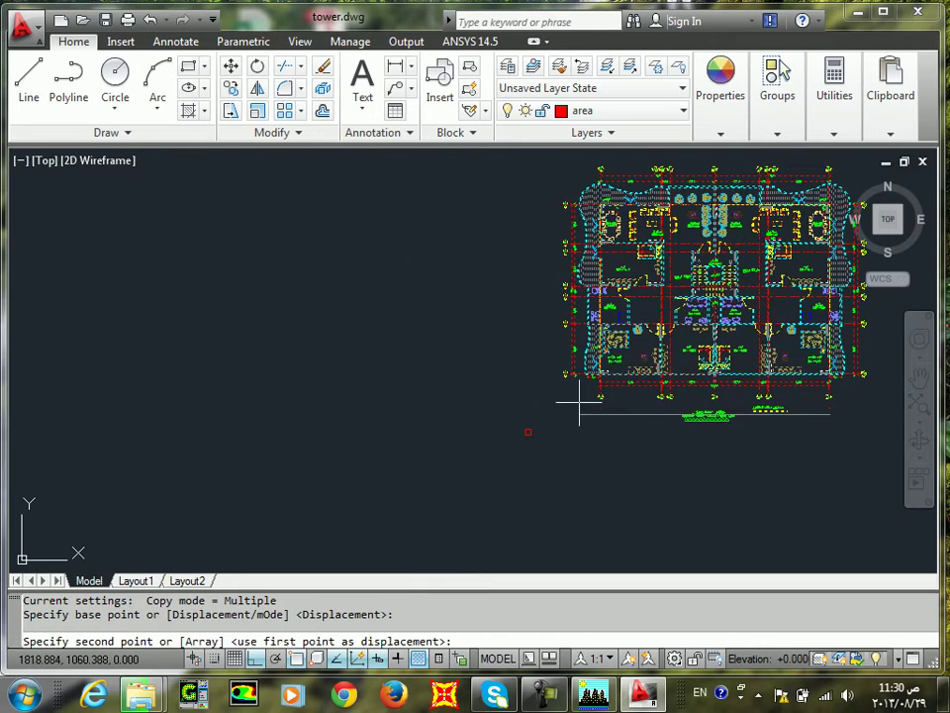
pyautogui.click(249, 383)
pyautogui.press('Return')
# Move the square 3D face west to the space southwest of the copied plan
pyautogui.scroll(-1, 475, 454)
pyautogui.scroll(2, 484, 451)
pyautogui.moveTo(530, 424); pyautogui.dragTo(474, 492)
pyautogui.press('Return')
pyautogui.click(534, 441)
pyautogui.scroll(-2, 277, 455)
pyautogui.moveTo(49, 441); pyautogui.dragTo(376, 456, button='middle')
pyautogui.scroll(5, 347, 455)
pyautogui.click(374, 422)
# Move the square 3D face straight north to near the copied plan's southernmost grid bubble
pyautogui.press('Return')
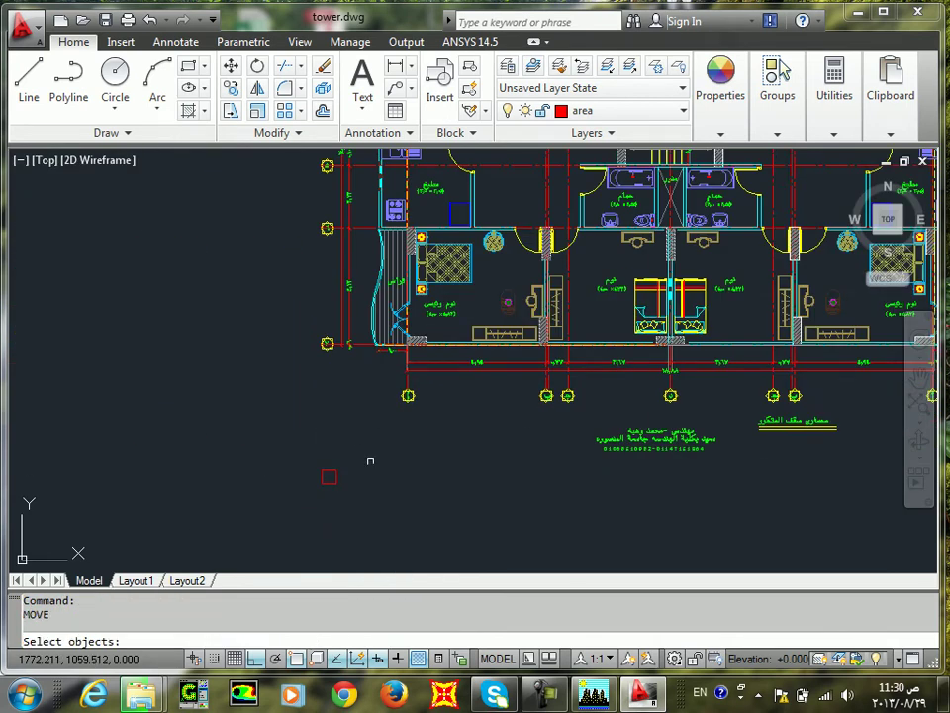
pyautogui.scroll(3, 366, 479)
pyautogui.moveTo(332, 433); pyautogui.dragTo(251, 545)
pyautogui.press('Return')
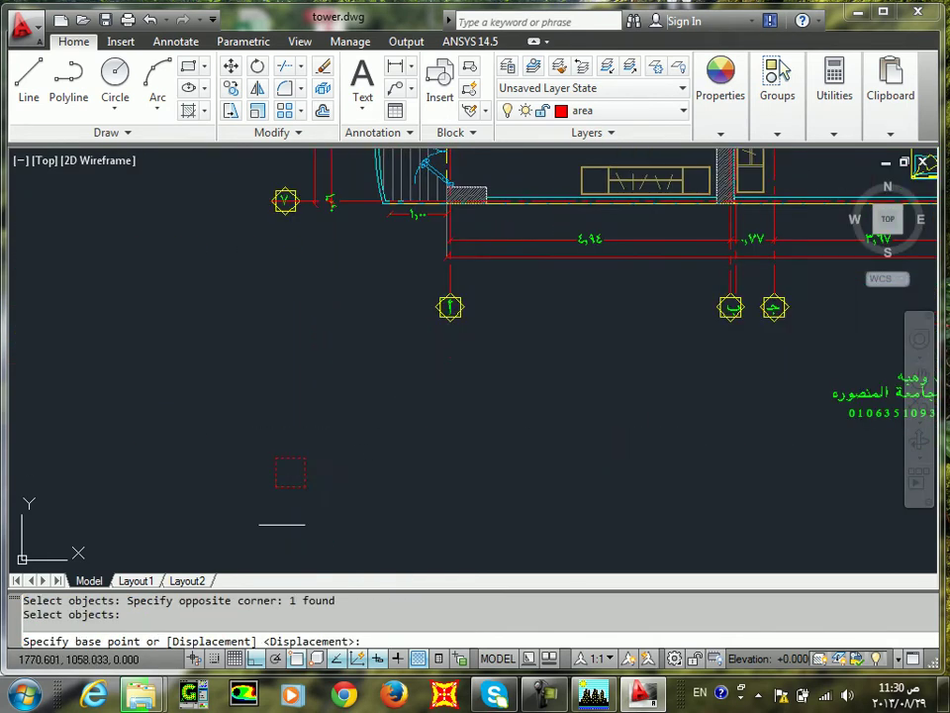
pyautogui.click(305, 486)
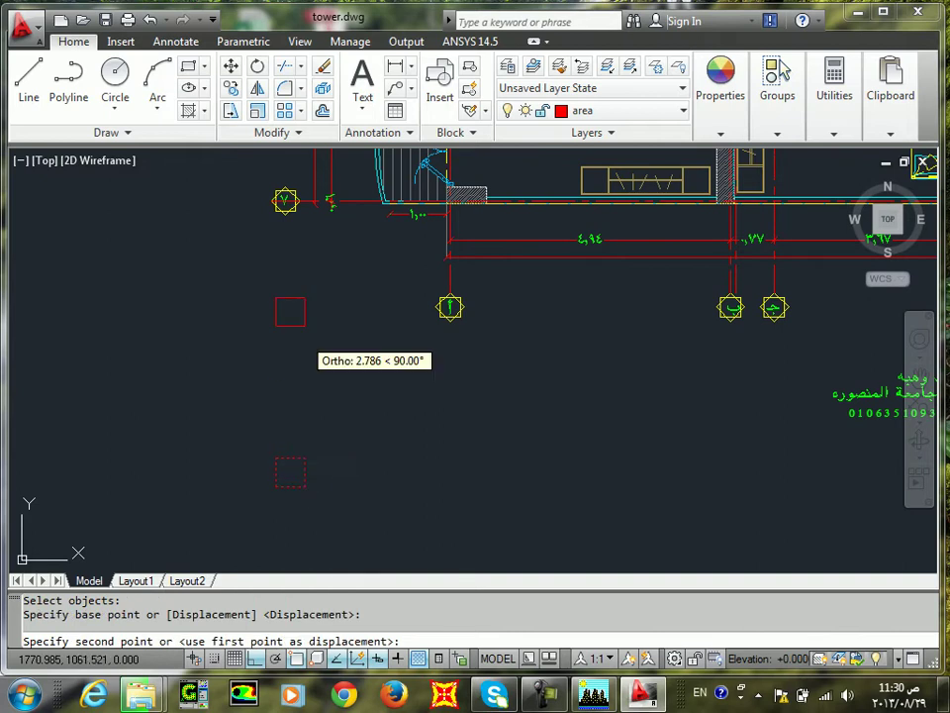
pyautogui.click(319, 230)
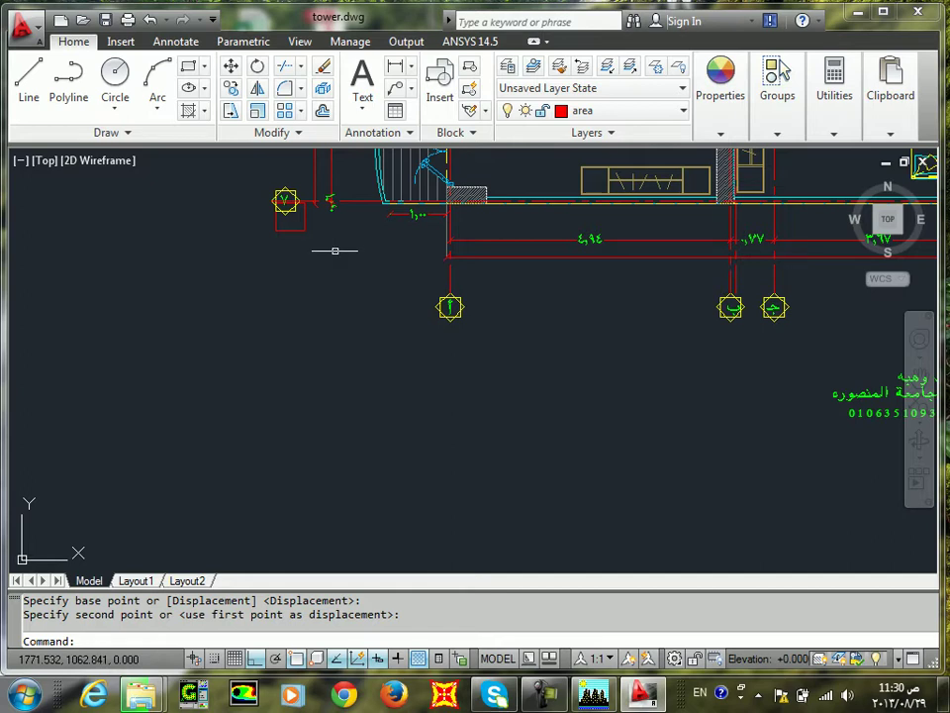
# Move the square by its lower-left corner onto the outer southwest corner of the copied plan's terrace
pyautogui.scroll(-10, 335, 250)
pyautogui.scroll(8, 383, 415)
pyautogui.click(270, 302)
pyautogui.click(183, 343)
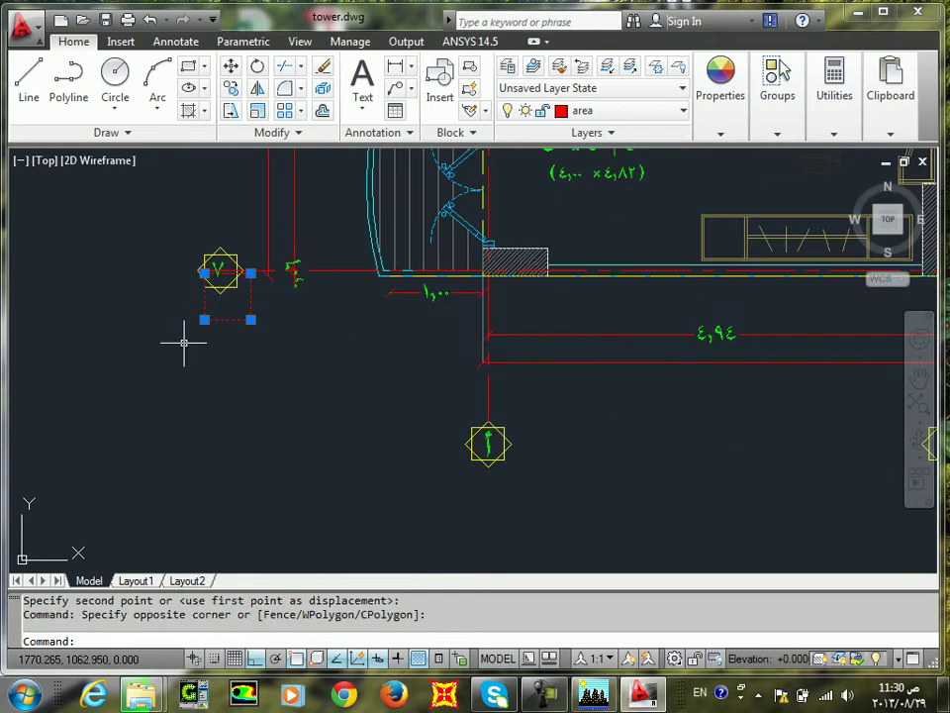
pyautogui.write('m')
pyautogui.press('Return')
pyautogui.click(204, 319)
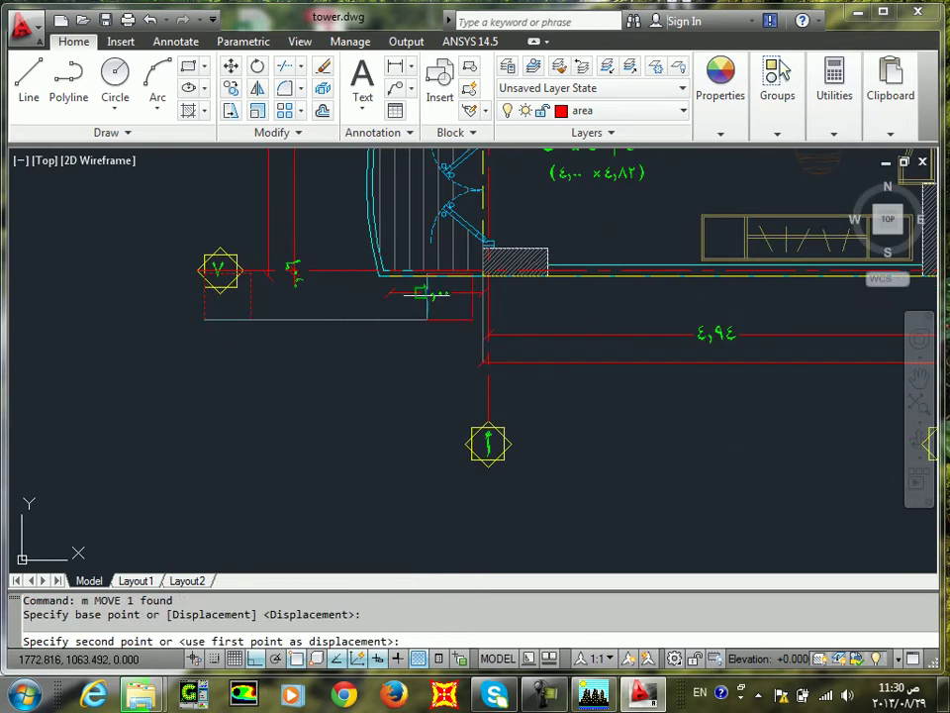
pyautogui.click(378, 278)
# Draw a vertical guide line from the outer west edge of the curved northwest terrace to south of the plan
pyautogui.scroll(-3, 377, 278)
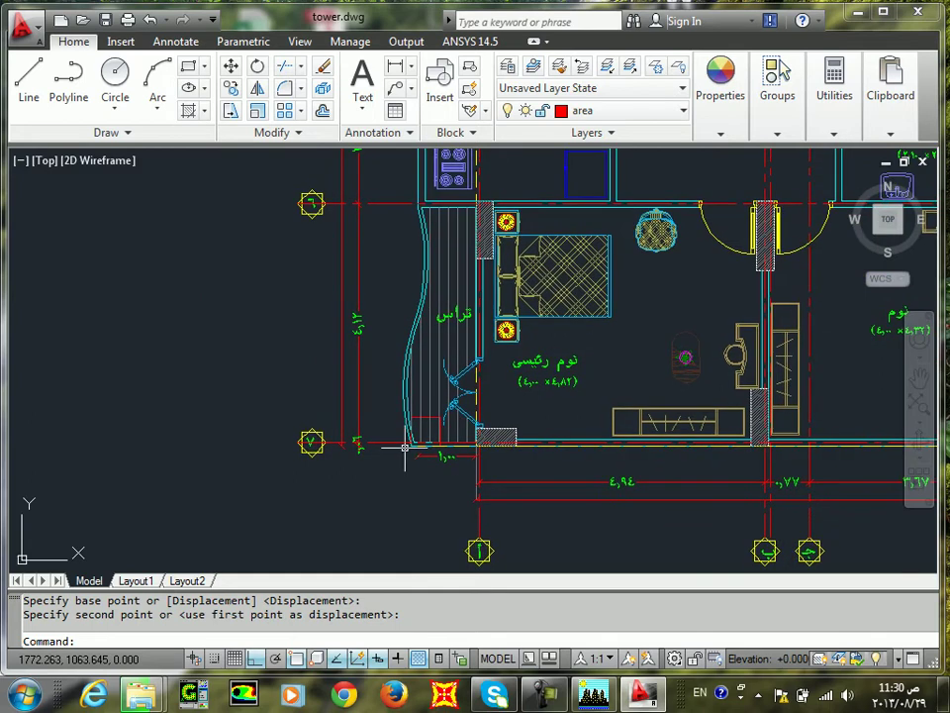
pyautogui.scroll(-4, 405, 446)
pyautogui.scroll(1, 411, 443)
pyautogui.write('l')
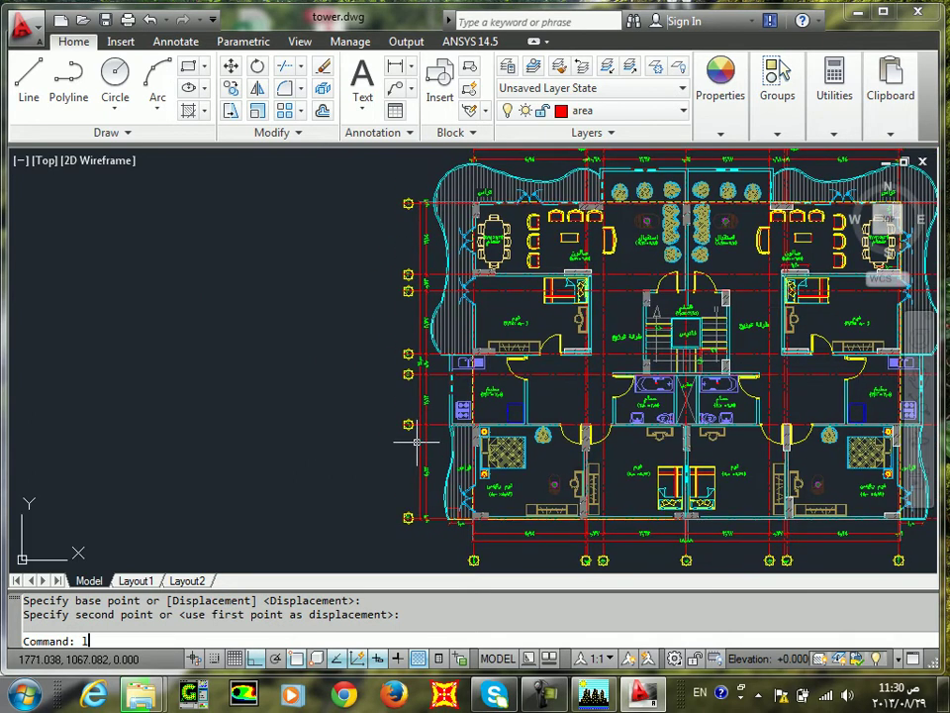
pyautogui.press('space')
pyautogui.click(433, 206)
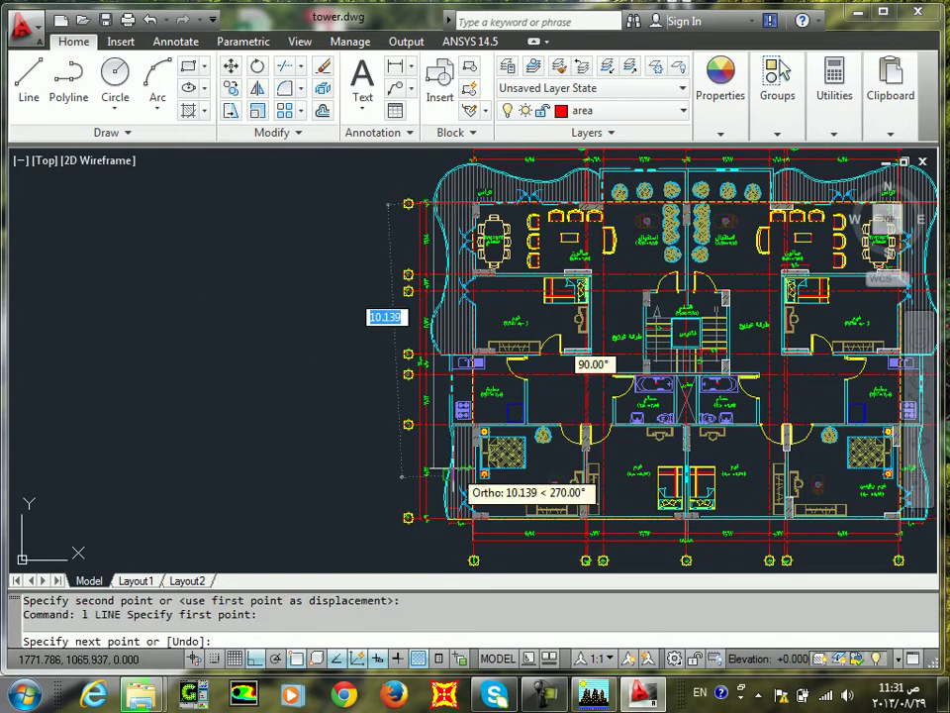
pyautogui.moveTo(453, 468); pyautogui.dragTo(450, 280, button='middle')
pyautogui.click(441, 382)
pyautogui.press('space')
# Move the square west so its lower-left corner lies on the vertical guide line, and erase the guide line
pyautogui.scroll(6, 426, 372)
pyautogui.click(489, 289)
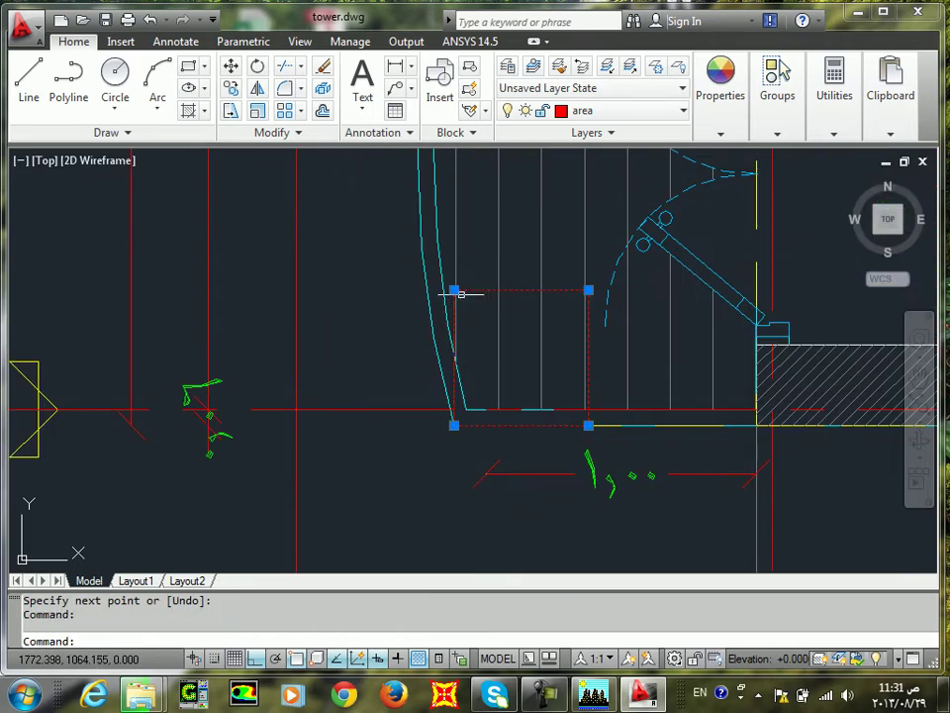
pyautogui.write('m')
pyautogui.press('Return')
pyautogui.click(453, 425)
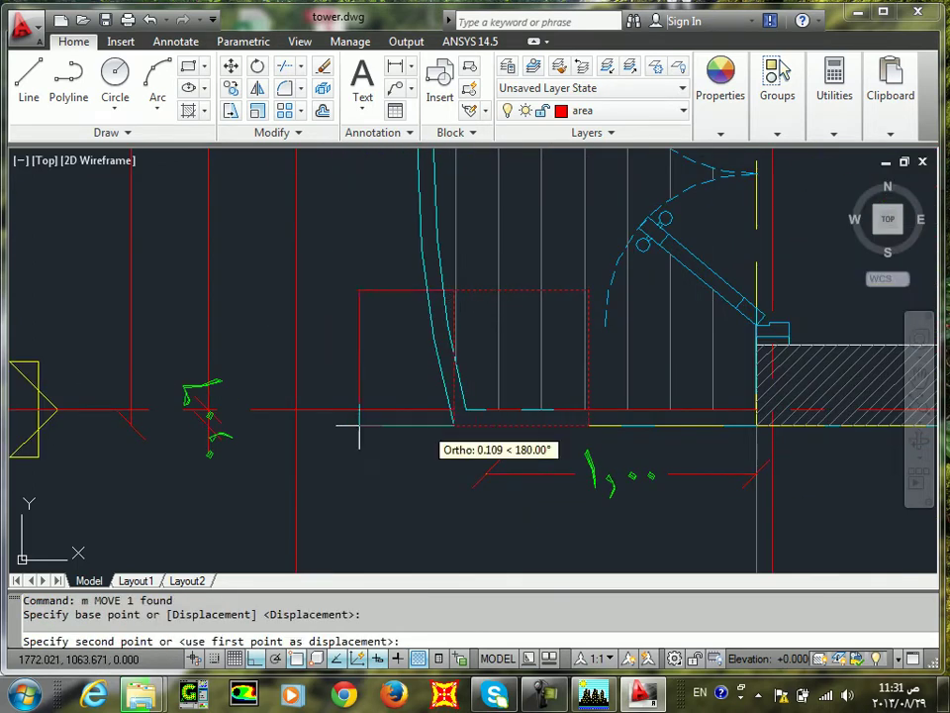
pyautogui.click(297, 425)
pyautogui.click(224, 531)
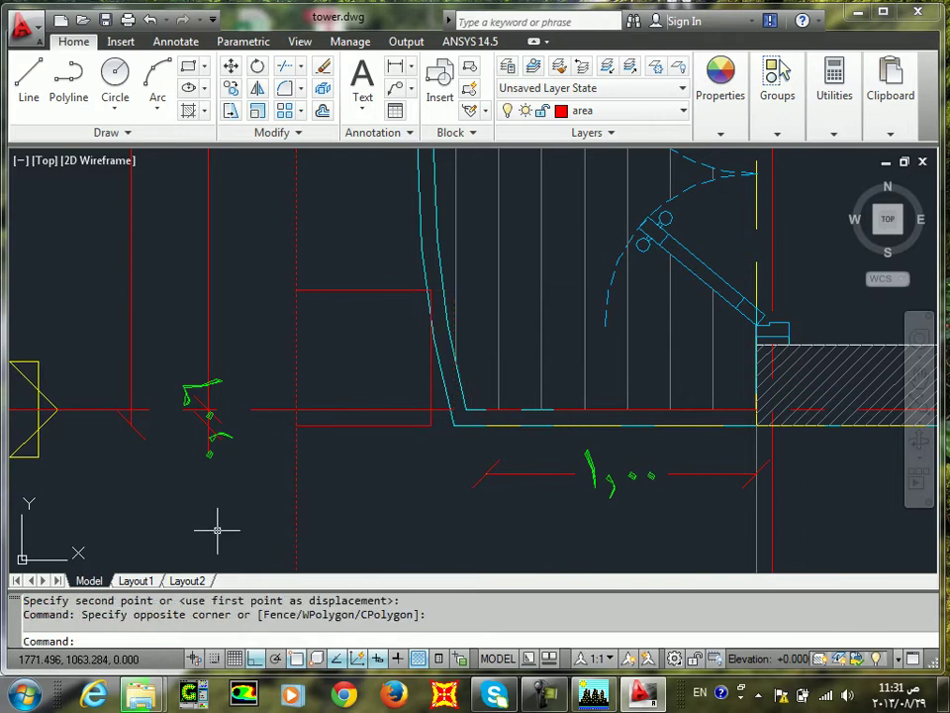
pyautogui.write('e')
pyautogui.press('Return')
# Array the square rectangularly in seven rows running north, with a row spacing of about 5.01
pyautogui.click(377, 264)
pyautogui.click(358, 301)
pyautogui.write('a')
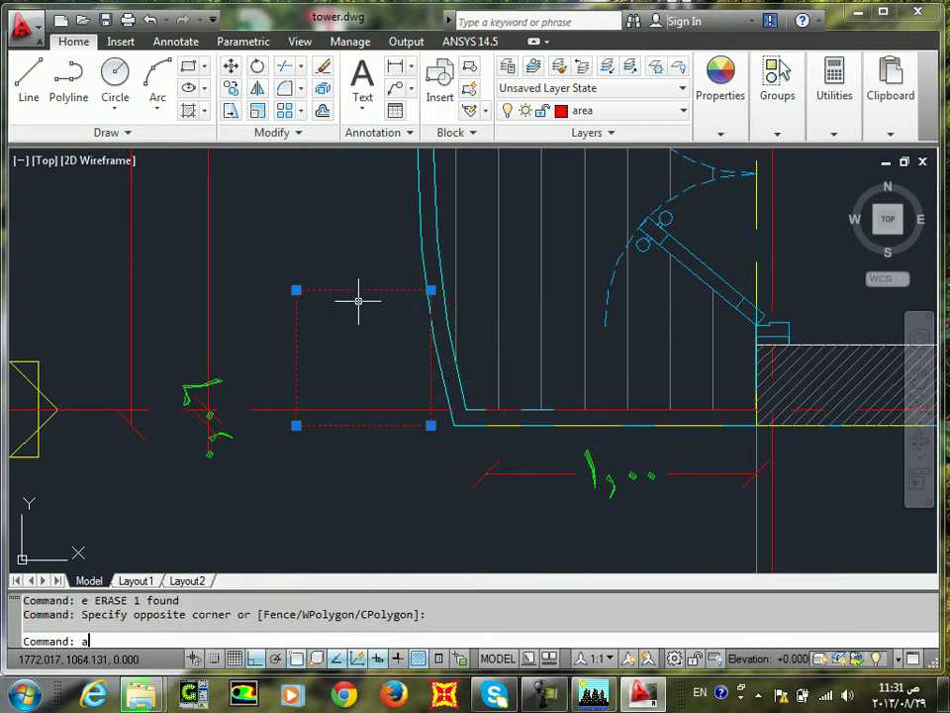
pyautogui.write('r')
pyautogui.press('Return')
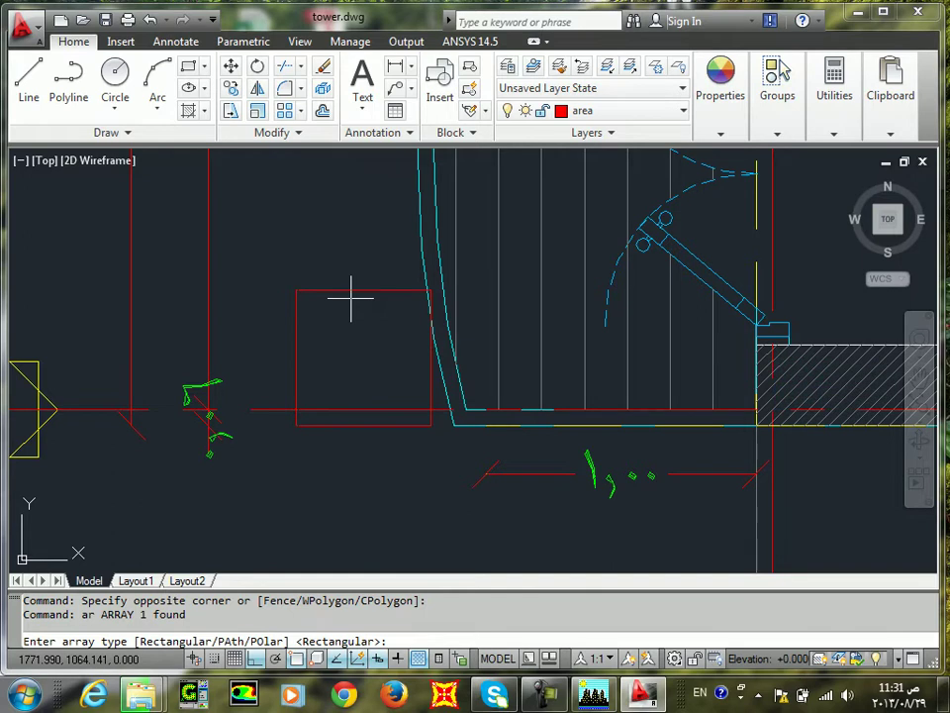
pyautogui.press('Return')
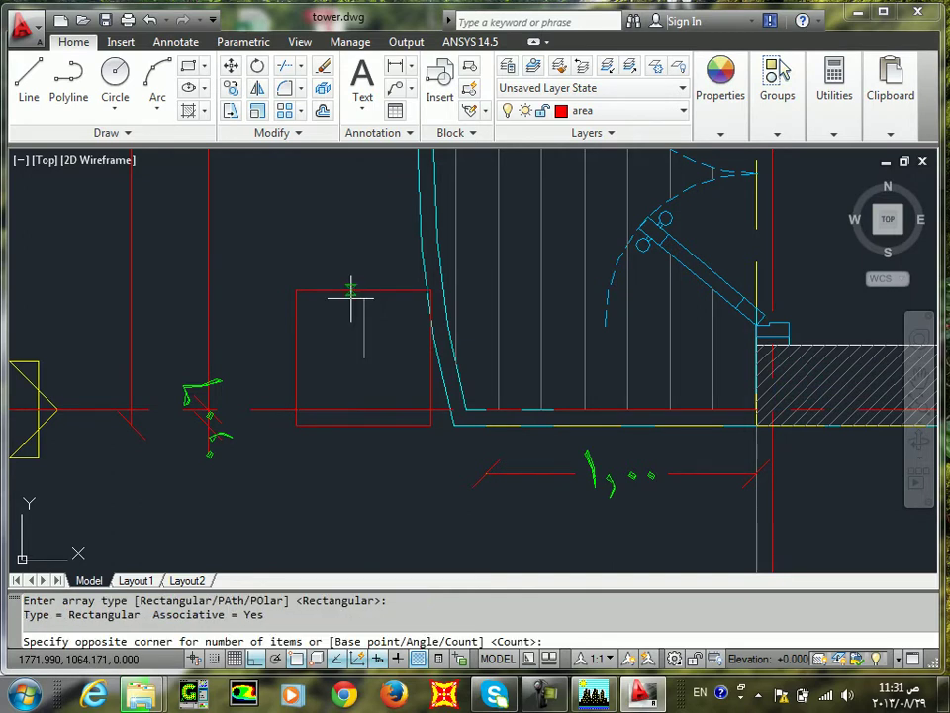
pyautogui.moveTo(351, 474); pyautogui.dragTo(344, 522, button='middle')
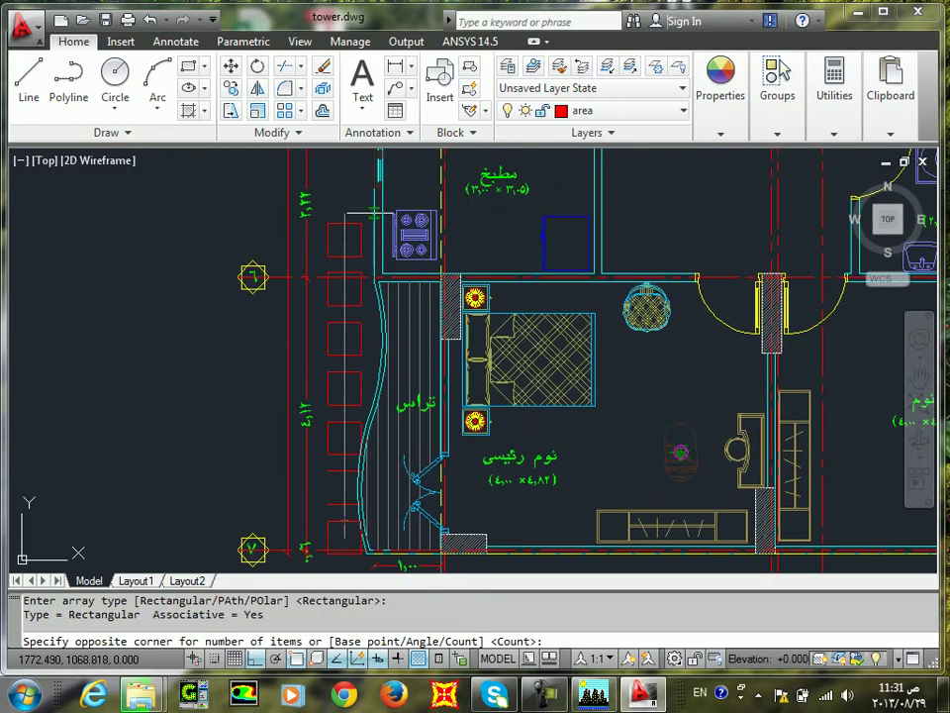
pyautogui.click(345, 223)
pyautogui.click(346, 222)
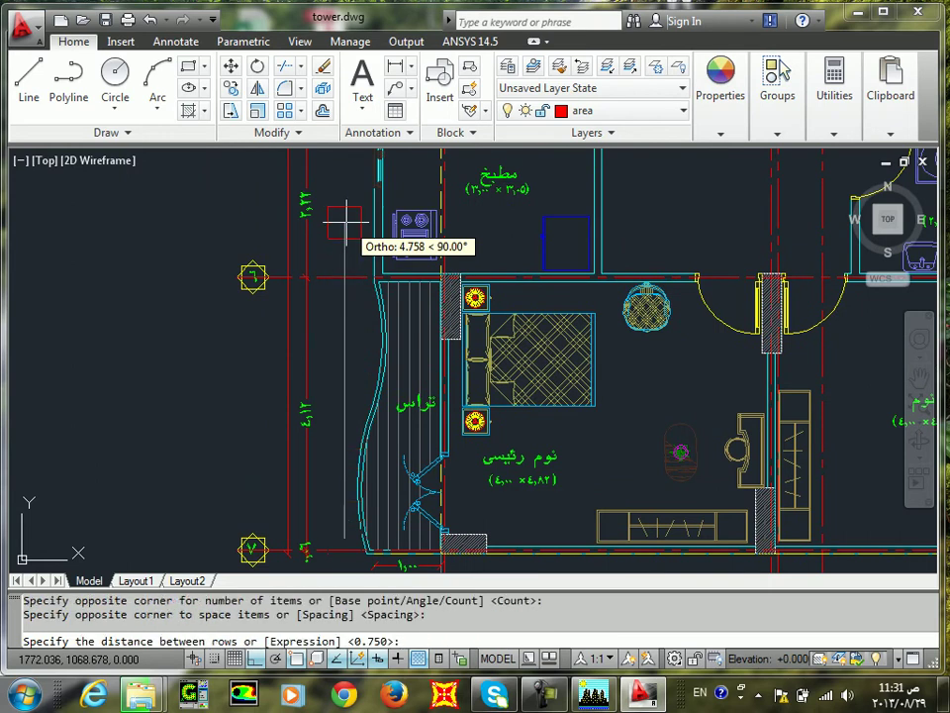
pyautogui.click(345, 206)
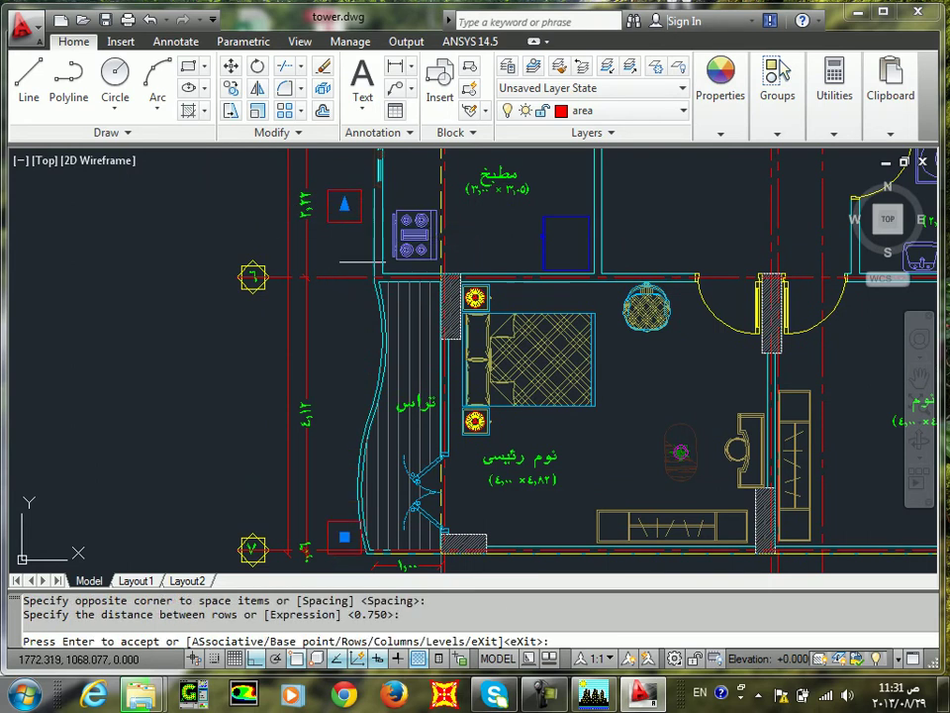
pyautogui.press('Escape')
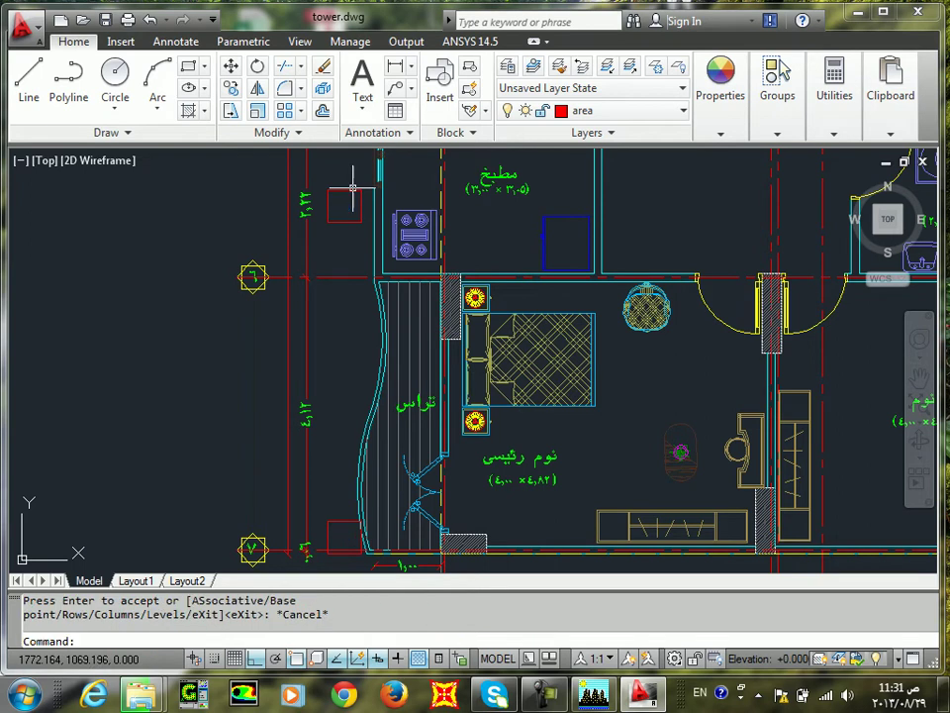
# Edit the rectangular array to 70 columns and 70 rows, both with 0.5 spacing
pyautogui.click(353, 188)
pyautogui.click(348, 196)
pyautogui.click(339, 253)
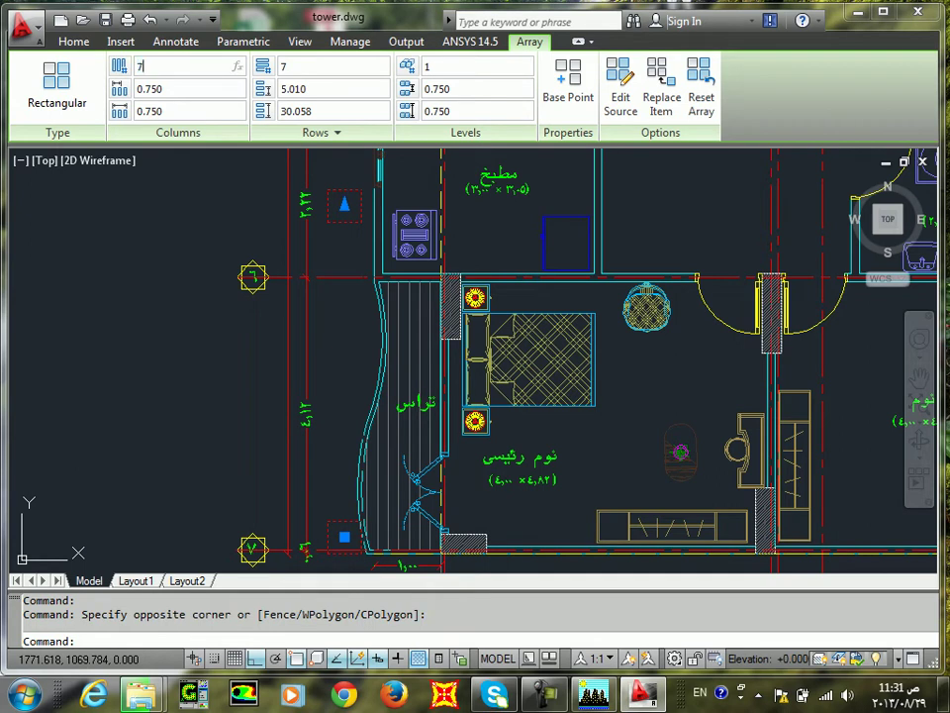
pyautogui.press('Tab')
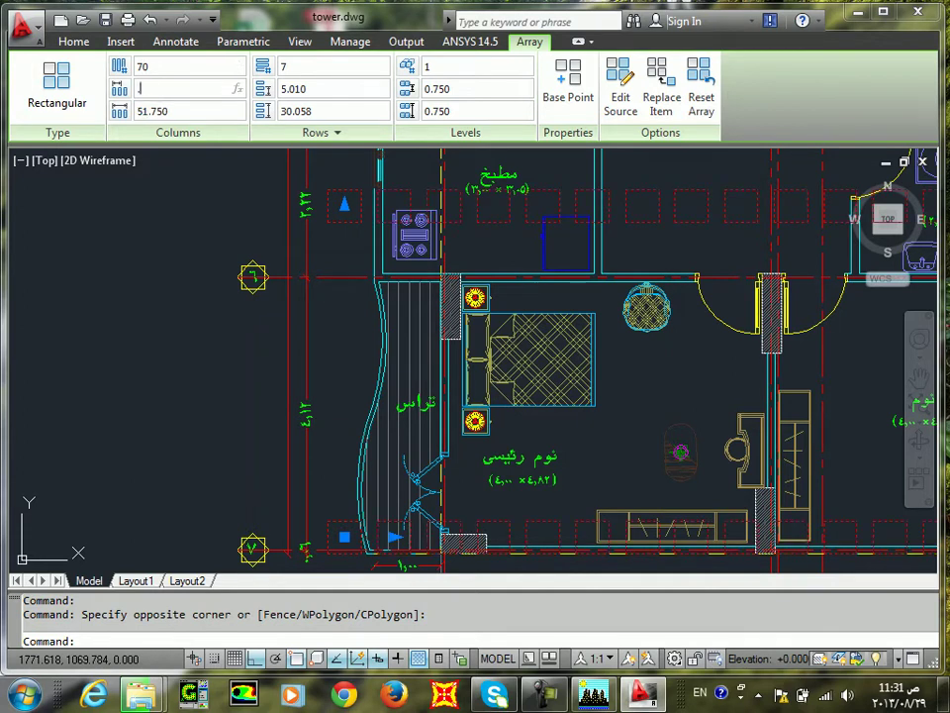
pyautogui.press('Tab')
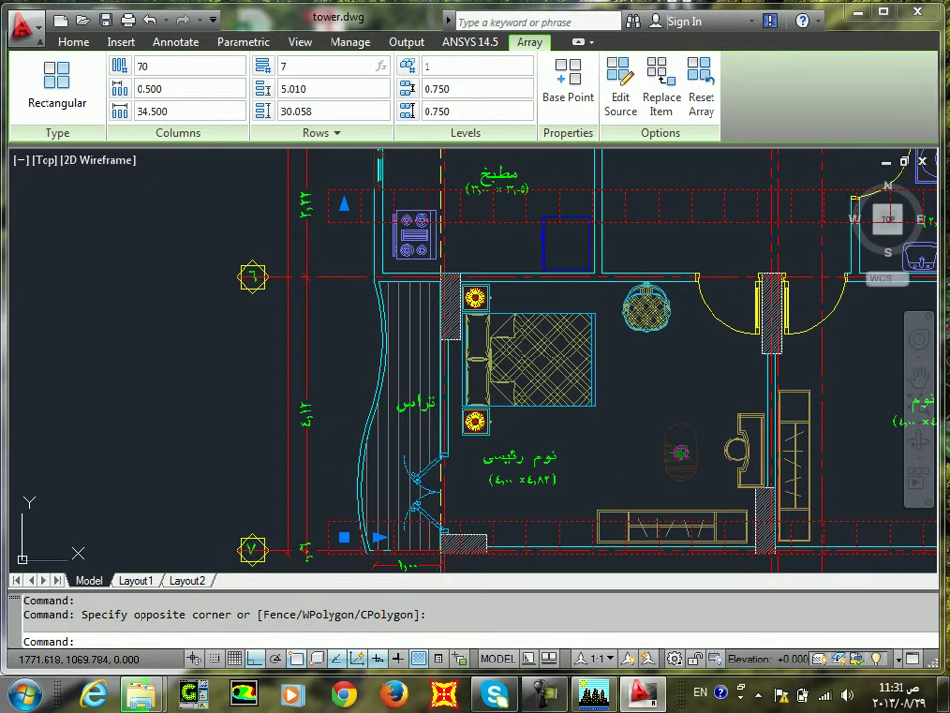
pyautogui.write('70')
pyautogui.press('Tab')
pyautogui.press('Tab')
pyautogui.scroll(-10, 436, 334)
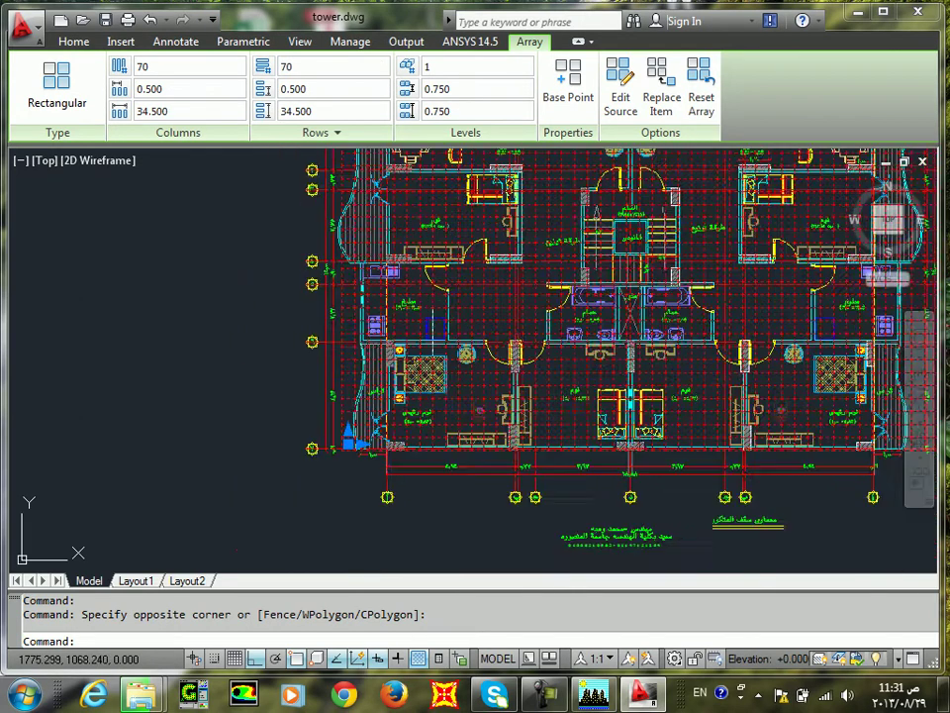
pyautogui.moveTo(499, 277); pyautogui.dragTo(468, 388, button='middle')
pyautogui.scroll(3, 450, 382)
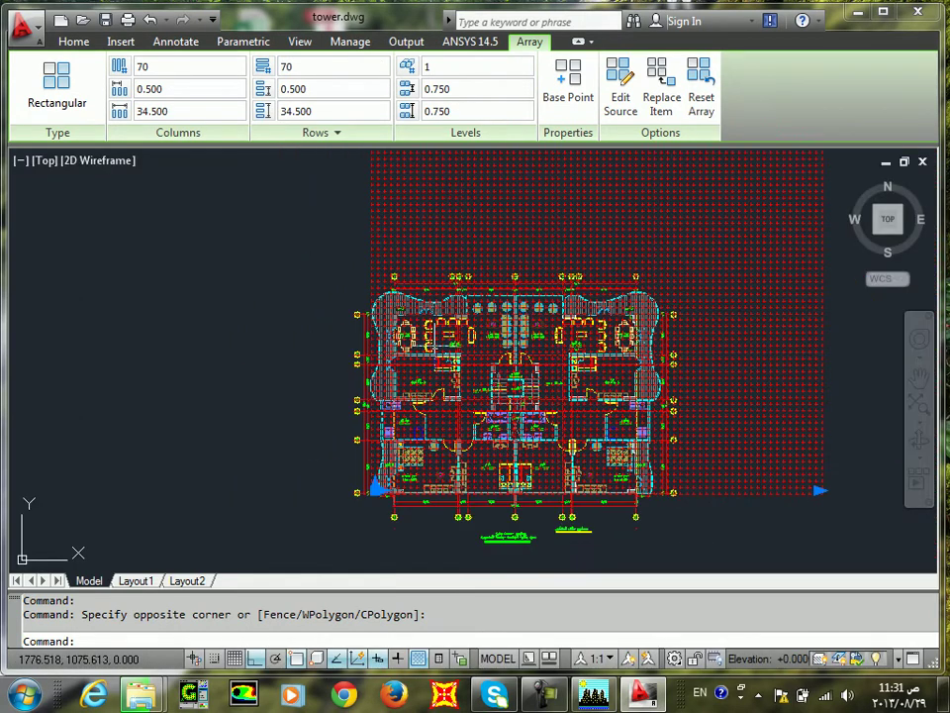
pyautogui.moveTo(623, 309); pyautogui.dragTo(533, 367, button='middle')
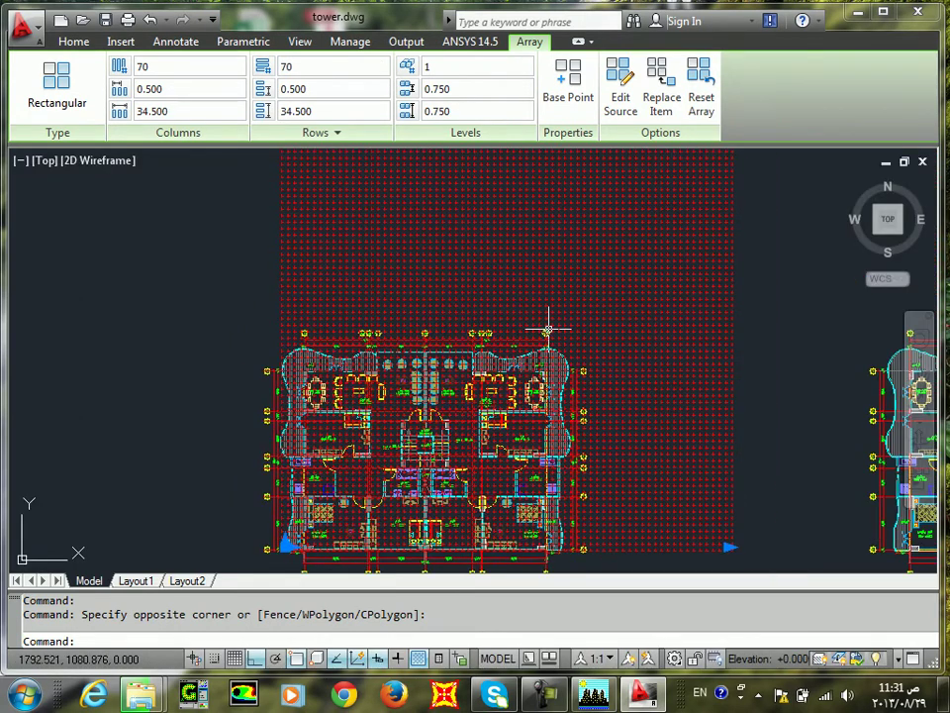
pyautogui.press('Return')
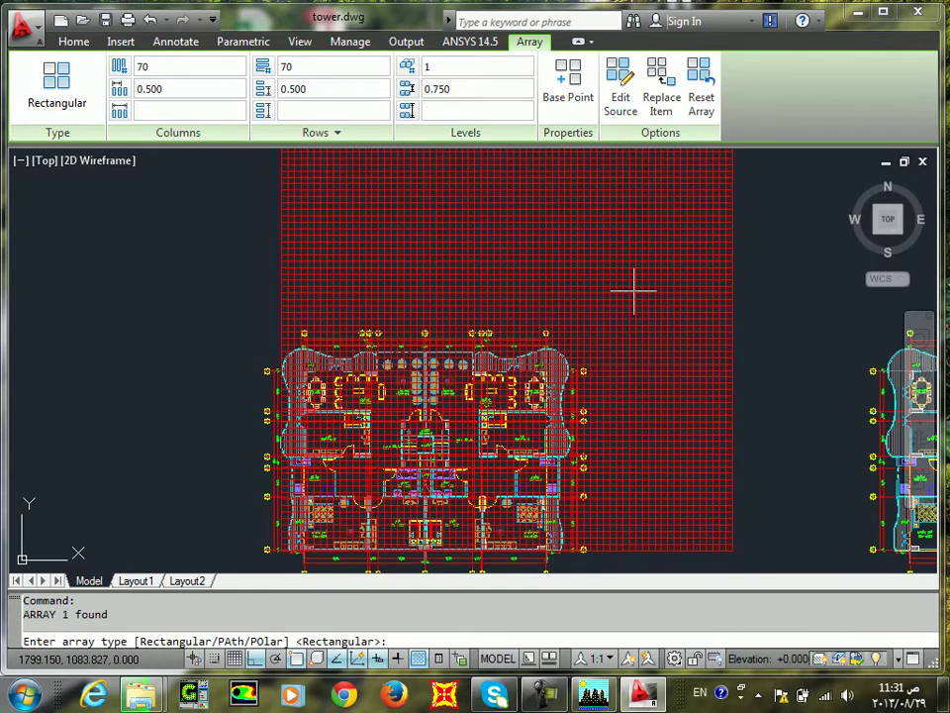
pyautogui.press('Escape')
# Explode the array of area squares into individual faces
pyautogui.click(778, 221)
pyautogui.click(590, 326)
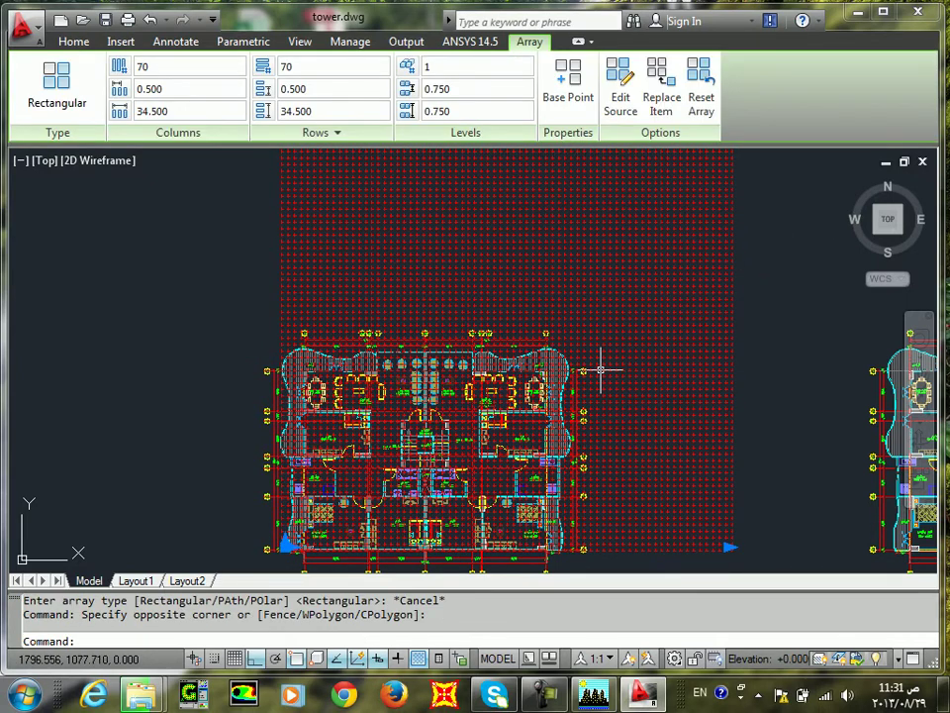
pyautogui.write('x')
pyautogui.press('space')
# Erase the large blocks of faces lying east and north of the copied plan
pyautogui.scroll(-2, 599, 369)
pyautogui.moveTo(599, 368)
pyautogui.mouseDown(button='middle')
pyautogui.moveTo(527, 367)
pyautogui.moveTo(470, 391)
pyautogui.mouseUp(button='middle')
pyautogui.click(596, 200)
pyautogui.click(462, 519)
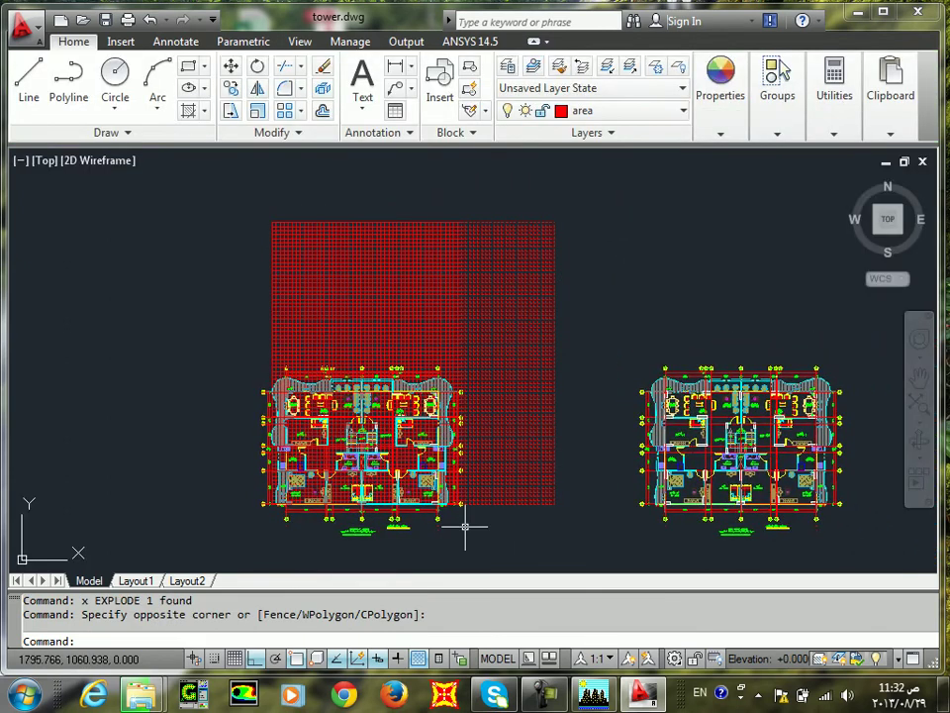
pyautogui.write('e')
pyautogui.press('space')
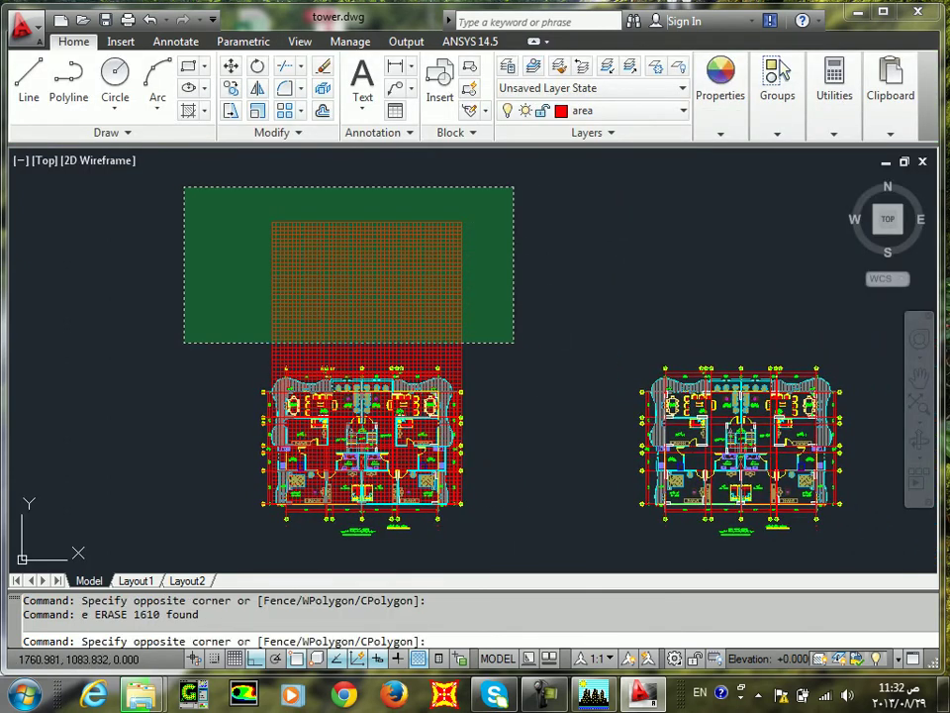
pyautogui.click(199, 370)
pyautogui.press('space')
# Erase the topmost surplus faces over the dimension lines along the plan's north side
pyautogui.scroll(6, 445, 380)
pyautogui.scroll(2, 145, 320)
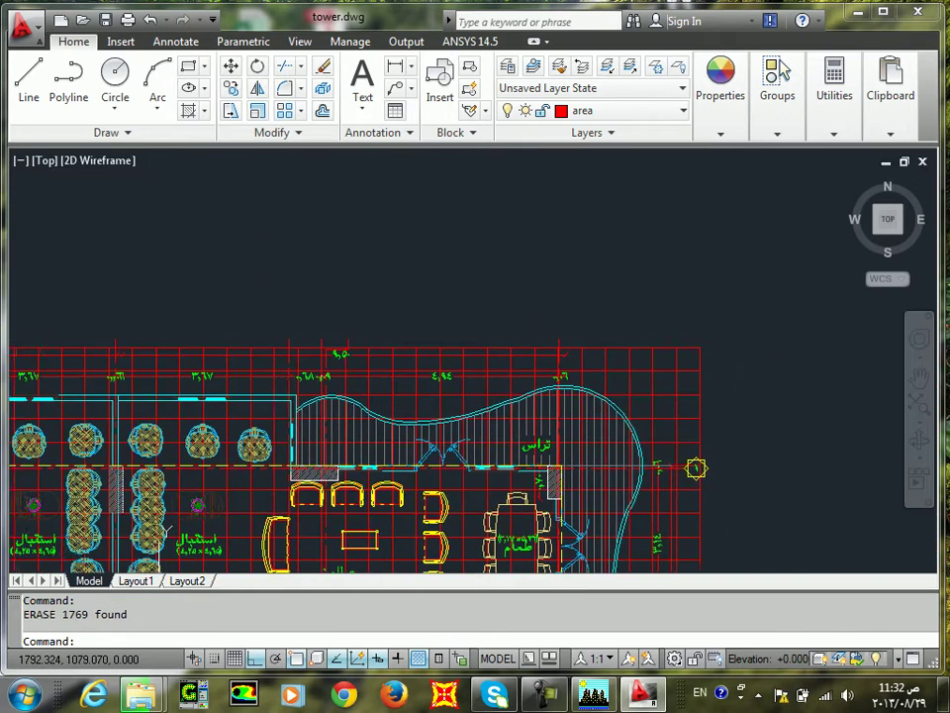
pyautogui.click(690, 312)
pyautogui.click(226, 359)
pyautogui.press('space')
pyautogui.moveTo(634, 357); pyautogui.dragTo(294, 383, button='middle')
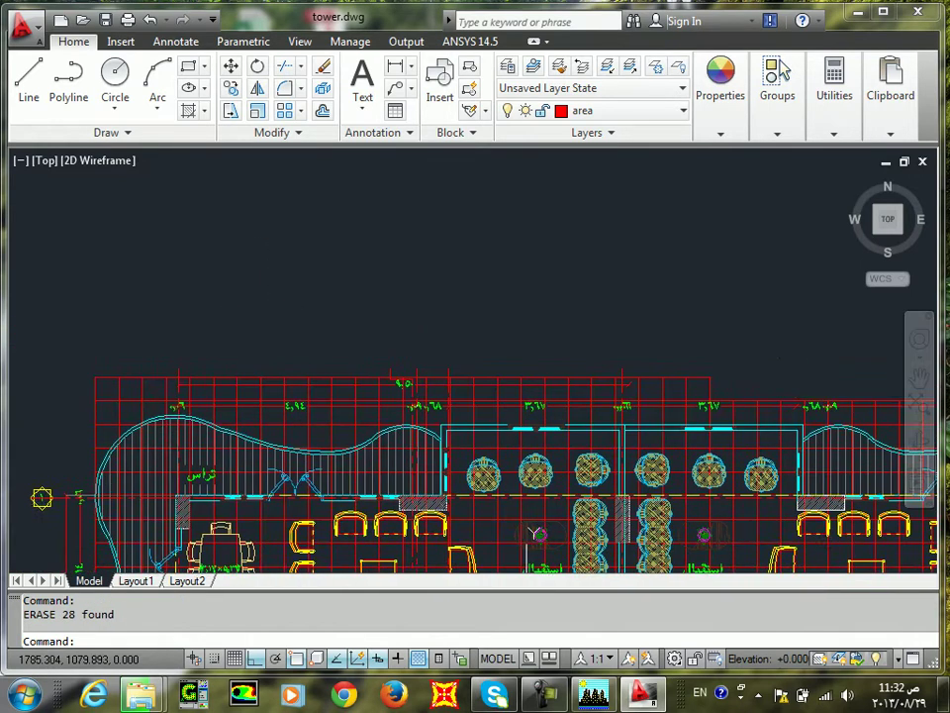
pyautogui.click(684, 343)
pyautogui.click(75, 390)
pyautogui.press('space')
# Erase the empty faces above the concave north edge of the northwest terrace and the one at its outer corner
pyautogui.scroll(4, 327, 416)
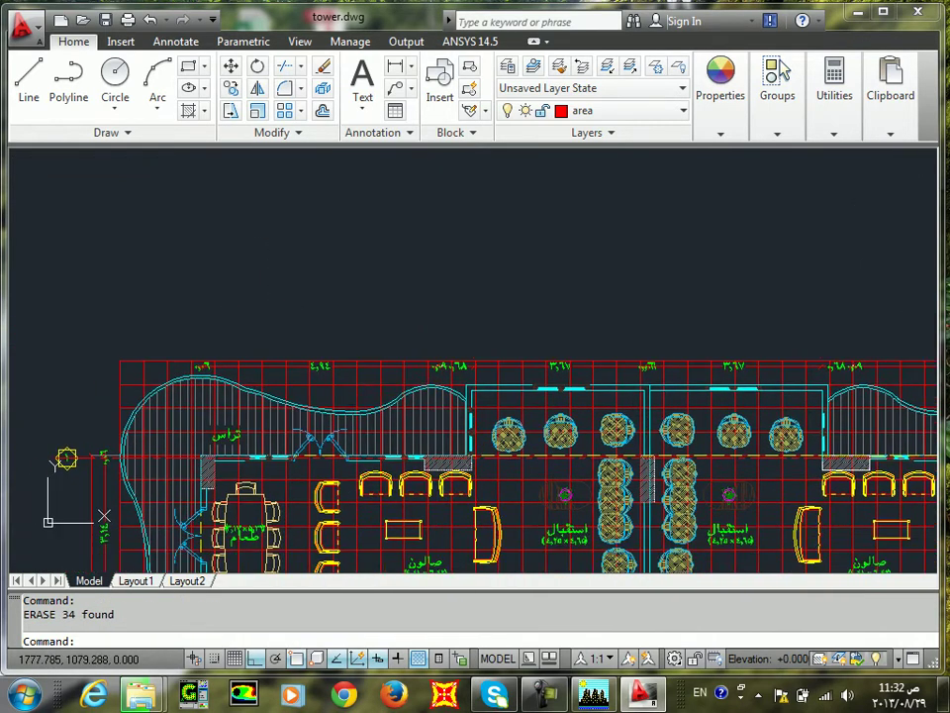
pyautogui.click(457, 333)
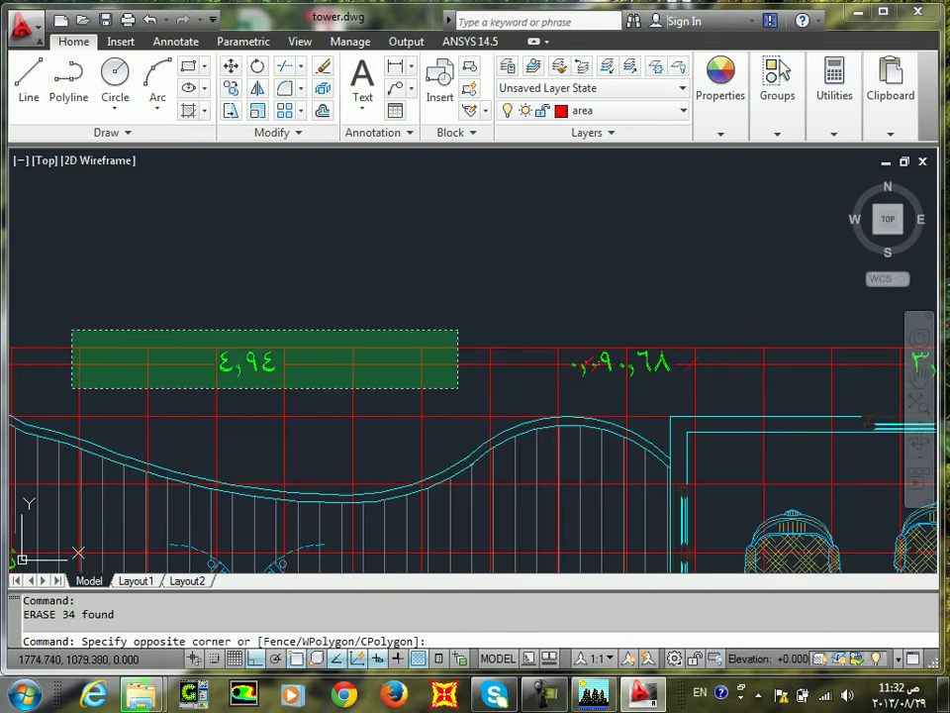
pyautogui.click(71, 388)
pyautogui.press('space')
pyautogui.scroll(-4, 227, 369)
pyautogui.moveTo(74, 368); pyautogui.dragTo(195, 222, button='middle')
pyautogui.moveTo(108, 194); pyautogui.dragTo(185, 268, button='middle')
pyautogui.scroll(4, 191, 274)
pyautogui.click(270, 294)
pyautogui.click(211, 350)
pyautogui.press('space')
# Erase the faces lying outside the plan's west edge, beside the concave terrace curve and further south
pyautogui.scroll(-4, 211, 357)
pyautogui.moveTo(225, 510)
pyautogui.mouseDown(button='middle')
pyautogui.moveTo(291, 197)
pyautogui.moveTo(323, 232)
pyautogui.mouseUp(button='middle')
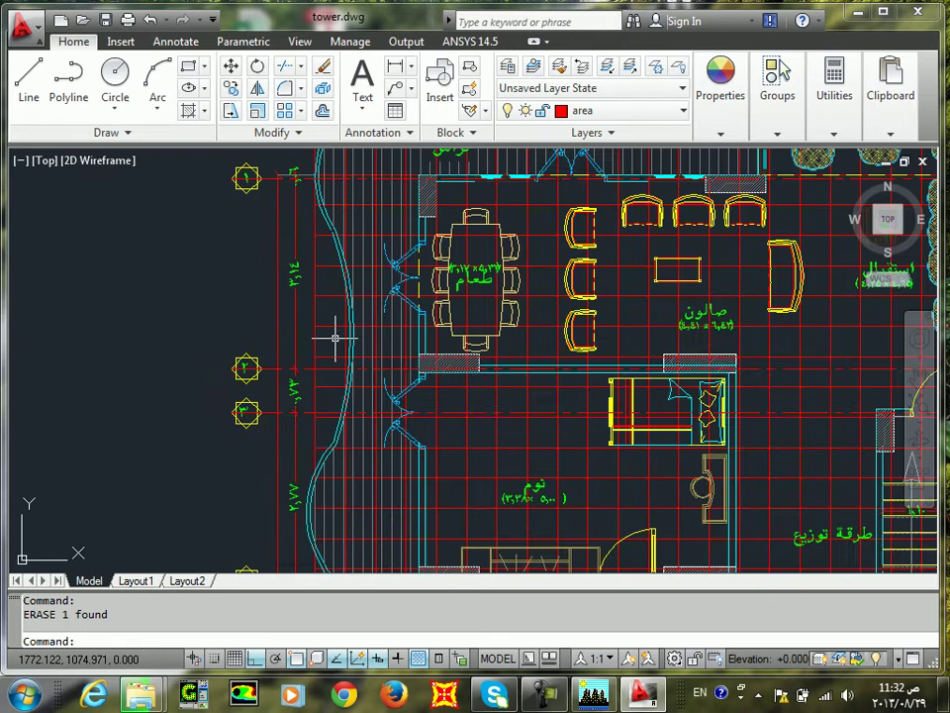
pyautogui.click(331, 275)
pyautogui.click(298, 392)
pyautogui.press('Delete')
pyautogui.scroll(-3, 298, 392)
pyautogui.scroll(4, 135, 318)
pyautogui.click(161, 273)
pyautogui.click(120, 498)
pyautogui.press('space')
# Erase the surplus columns of faces beyond the southern part of the plan's east edge
pyautogui.scroll(-3, 210, 431)
pyautogui.moveTo(212, 434); pyautogui.dragTo(143, 198, button='middle')
pyautogui.moveTo(455, 297); pyautogui.dragTo(368, 424, button='middle')
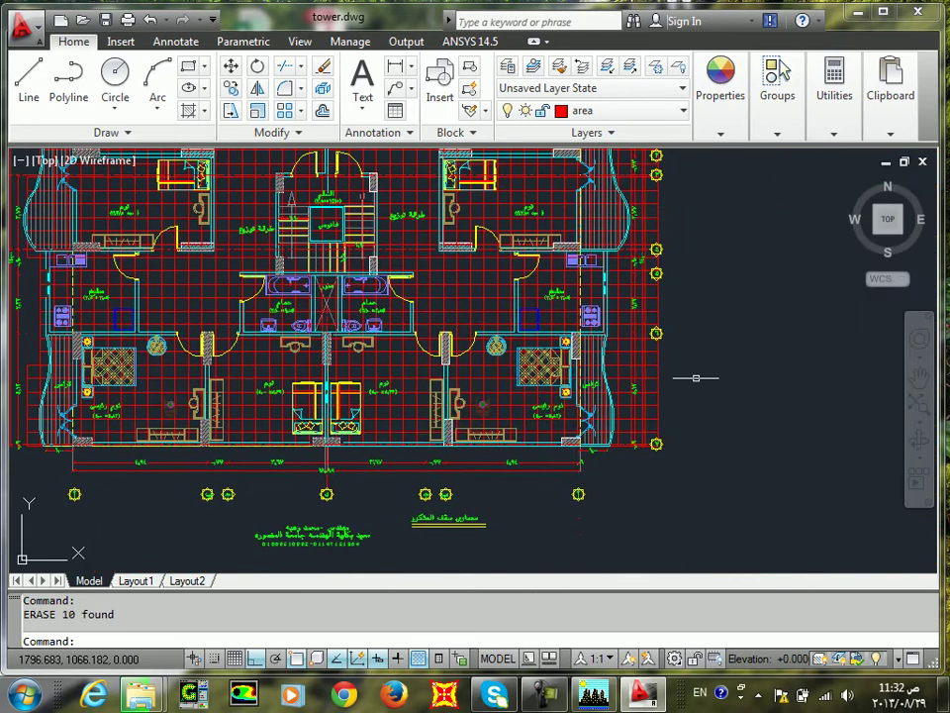
pyautogui.click(705, 253)
pyautogui.click(628, 449)
pyautogui.press('Delete')
# Erase the surplus faces outside the east edge of the northeast terraces and at their outer corner
pyautogui.moveTo(683, 198); pyautogui.dragTo(645, 477, button='middle')
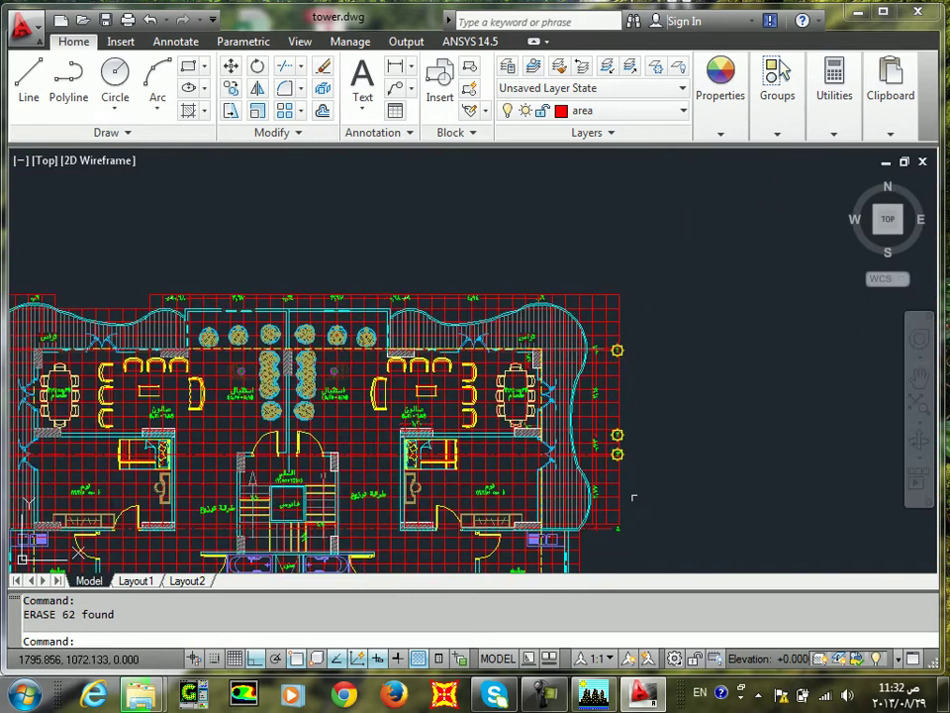
pyautogui.click(648, 332)
pyautogui.click(595, 439)
pyautogui.press('space')
pyautogui.click(668, 442)
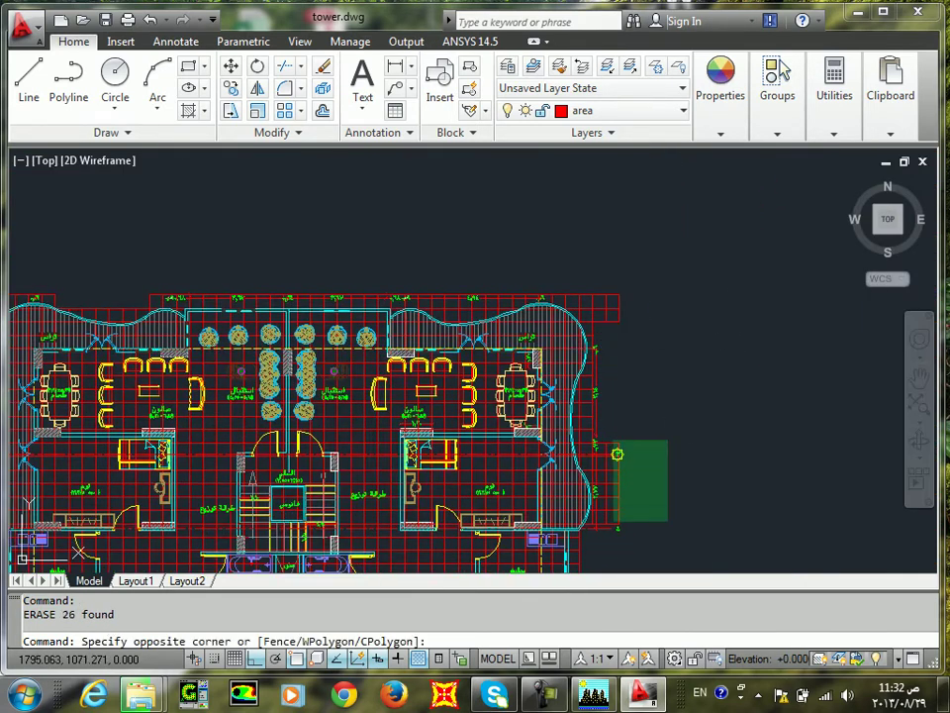
pyautogui.click(608, 519)
pyautogui.press('Delete')
pyautogui.click(641, 273)
pyautogui.click(594, 330)
pyautogui.press('Delete')
# Erase the empty faces above the concave north edge of the northeast terrace
pyautogui.scroll(5, 492, 292)
pyautogui.click(522, 269)
pyautogui.click(288, 317)
pyautogui.press('Delete')
pyautogui.click(441, 325)
pyautogui.click(347, 360)
pyautogui.press('Delete')
# Erase the top-row faces above the reception rooms and above the northwest terrace's smaller bulge
pyautogui.scroll(-3, 384, 326)
pyautogui.moveTo(385, 325); pyautogui.dragTo(559, 377, button='middle')
pyautogui.click(564, 325)
pyautogui.click(181, 360)
pyautogui.press('Delete')
pyautogui.moveTo(160, 342); pyautogui.dragTo(493, 375, button='middle')
pyautogui.click(489, 407)
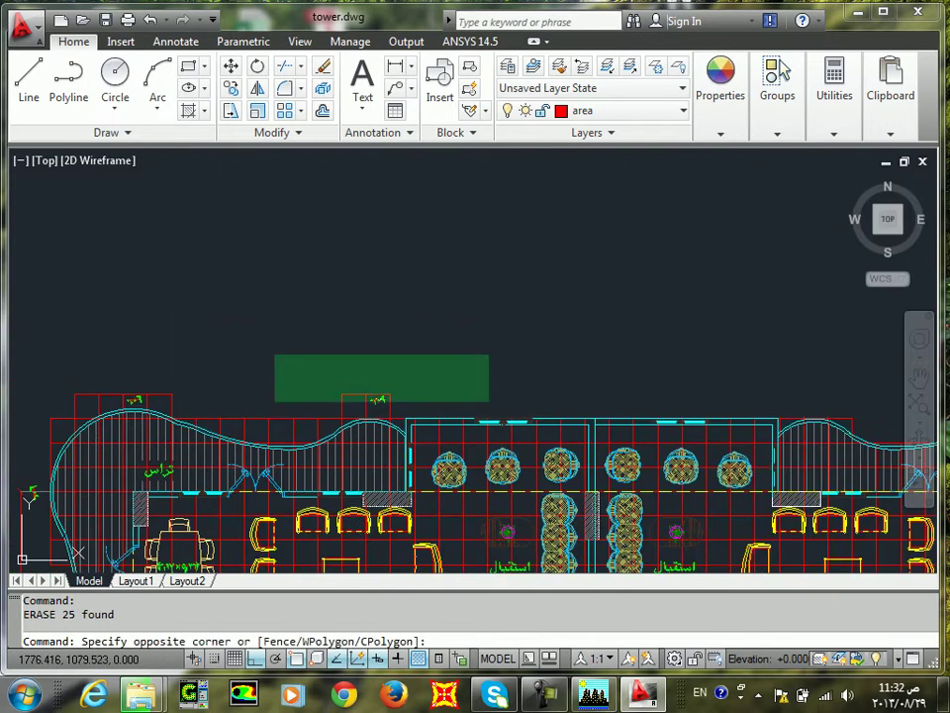
pyautogui.click(258, 408)
pyautogui.press('Delete')
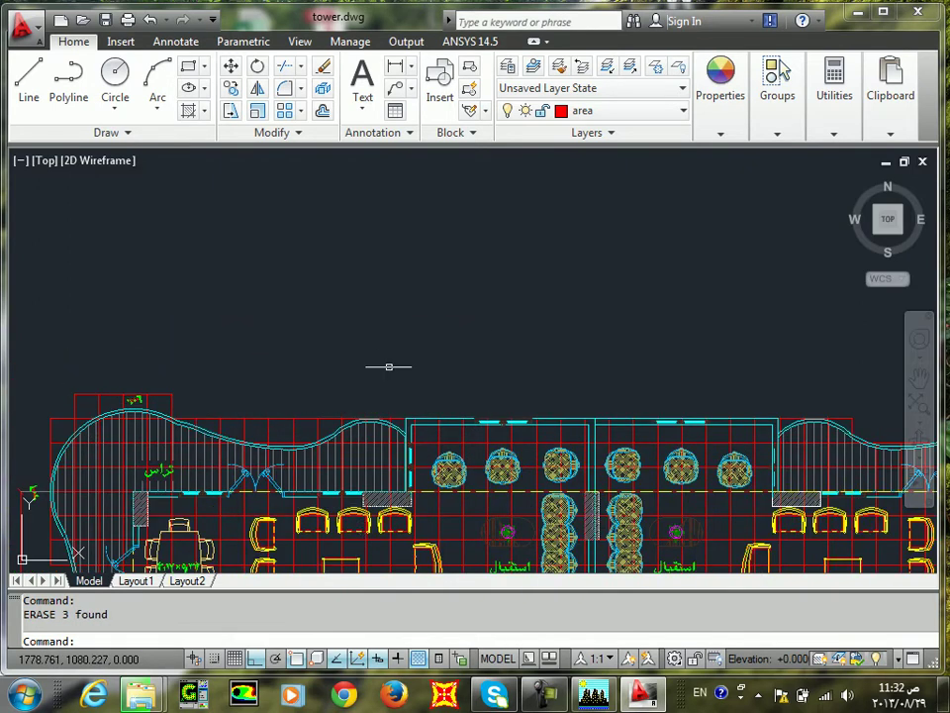
# Stretch the shared outer corner of two boundary faces onto the northwest terrace's outer curve beside the dining room
pyautogui.moveTo(380, 452); pyautogui.dragTo(401, 251, button='middle')
pyautogui.scroll(-2, 425, 339)
pyautogui.moveTo(425, 338)
pyautogui.mouseDown(button='middle')
pyautogui.moveTo(467, 308)
pyautogui.moveTo(483, 268)
pyautogui.mouseUp(button='middle')
pyautogui.scroll(8, 236, 269)
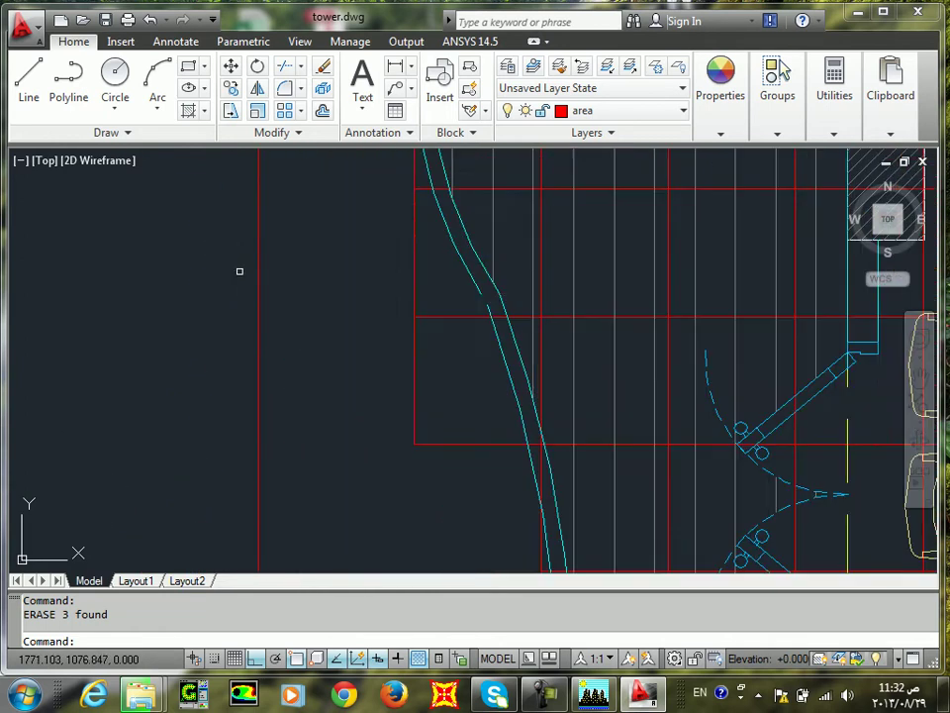
pyautogui.click(430, 281)
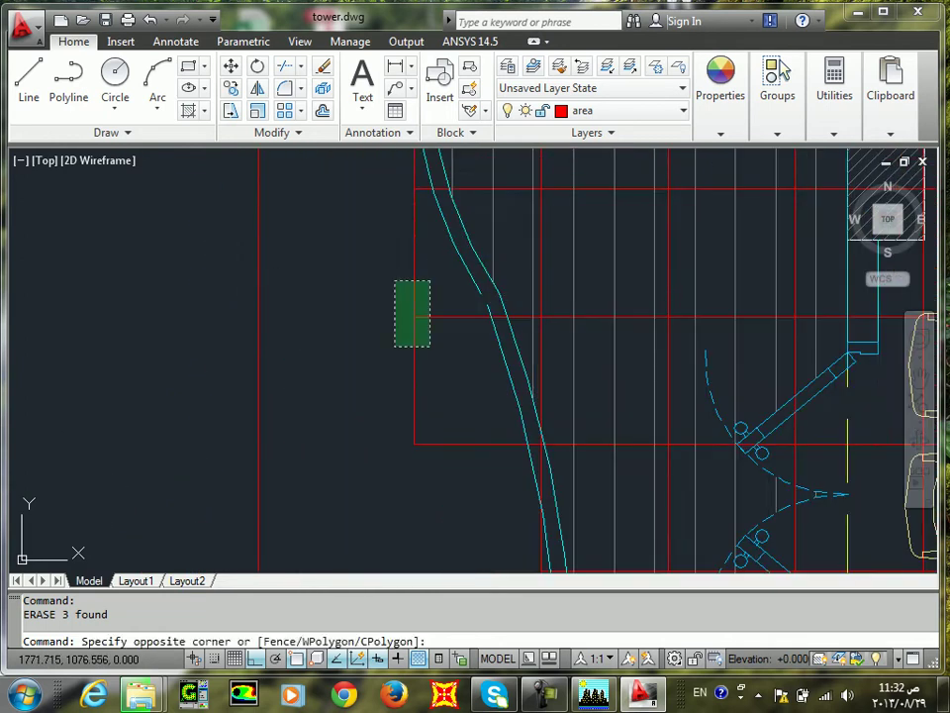
pyautogui.click(414, 317)
pyautogui.click(480, 293)
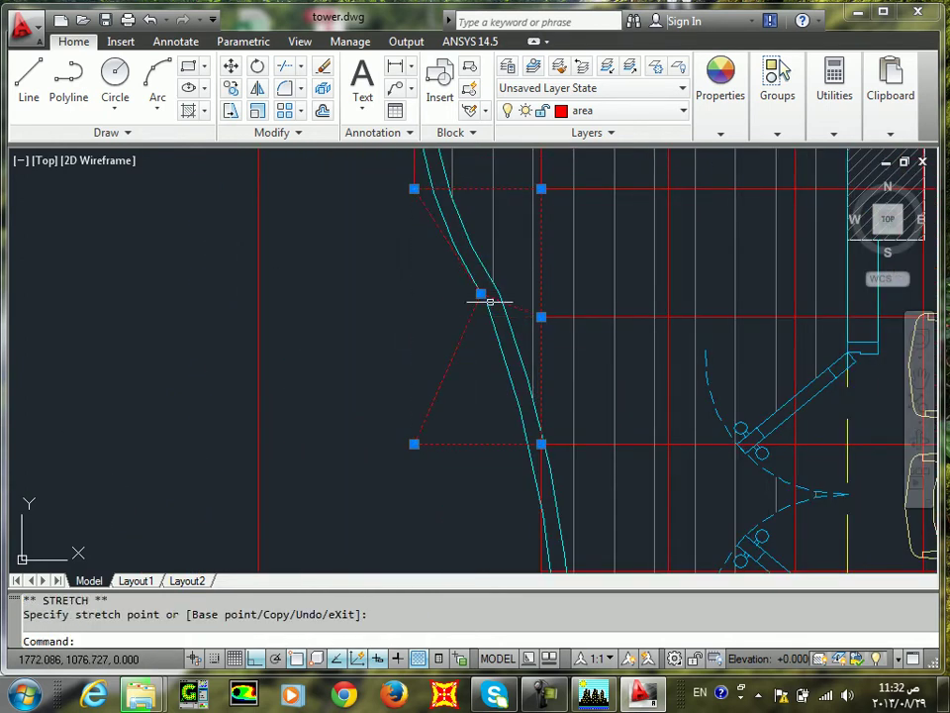
pyautogui.click(413, 444)
# Stretch the shared corner of the boundary faces further north horizontally onto the terrace's outer curve
pyautogui.moveTo(504, 371); pyautogui.dragTo(526, 516, button='middle')
pyautogui.scroll(3, 454, 317)
pyautogui.click(442, 324)
pyautogui.click(374, 403)
pyautogui.click(400, 364)
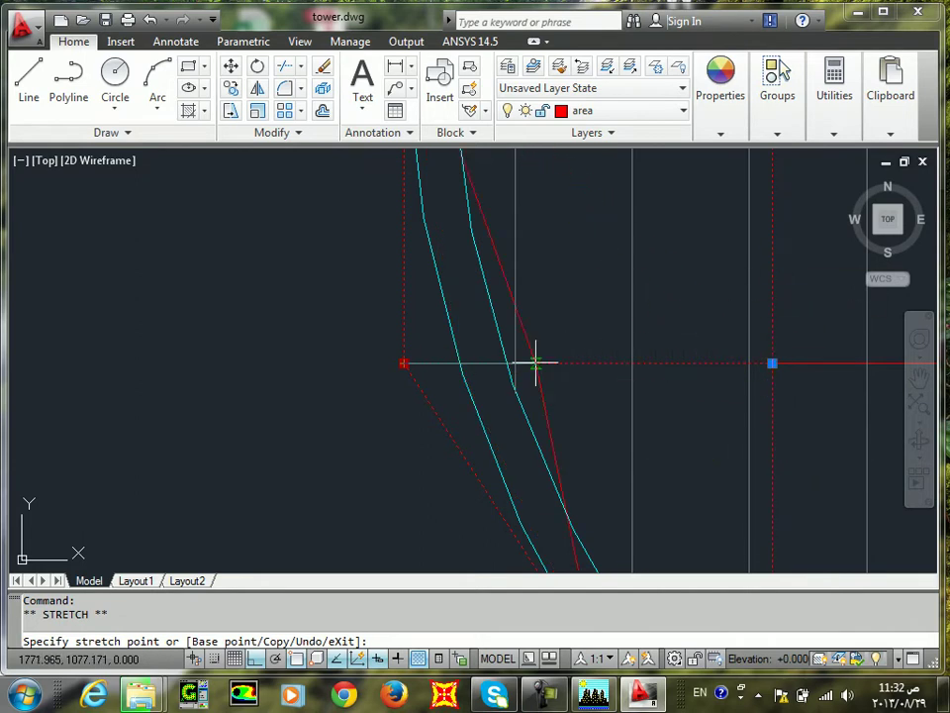
pyautogui.click(458, 341)
# Stretch the next face corner north, near the terrace's westernmost bulge, east onto the outer curve
pyautogui.scroll(-4, 464, 312)
pyautogui.moveTo(462, 281); pyautogui.dragTo(483, 520, button='middle')
pyautogui.scroll(8, 482, 389)
pyautogui.scroll(4, 299, 482)
pyautogui.click(184, 429)
pyautogui.click(147, 475)
pyautogui.click(165, 455)
pyautogui.click(195, 451)
# Stretch the face corner just above the terrace's westernmost bulge horizontally onto the outer curve
pyautogui.scroll(-5, 260, 318)
pyautogui.moveTo(307, 188); pyautogui.dragTo(358, 539, button='middle')
pyautogui.scroll(-3, 364, 228)
pyautogui.moveTo(372, 178); pyautogui.dragTo(436, 419, button='middle')
pyautogui.scroll(2, 451, 332)
pyautogui.moveTo(451, 332); pyautogui.dragTo(489, 565, button='middle')
pyautogui.click(442, 364)
pyautogui.click(366, 448)
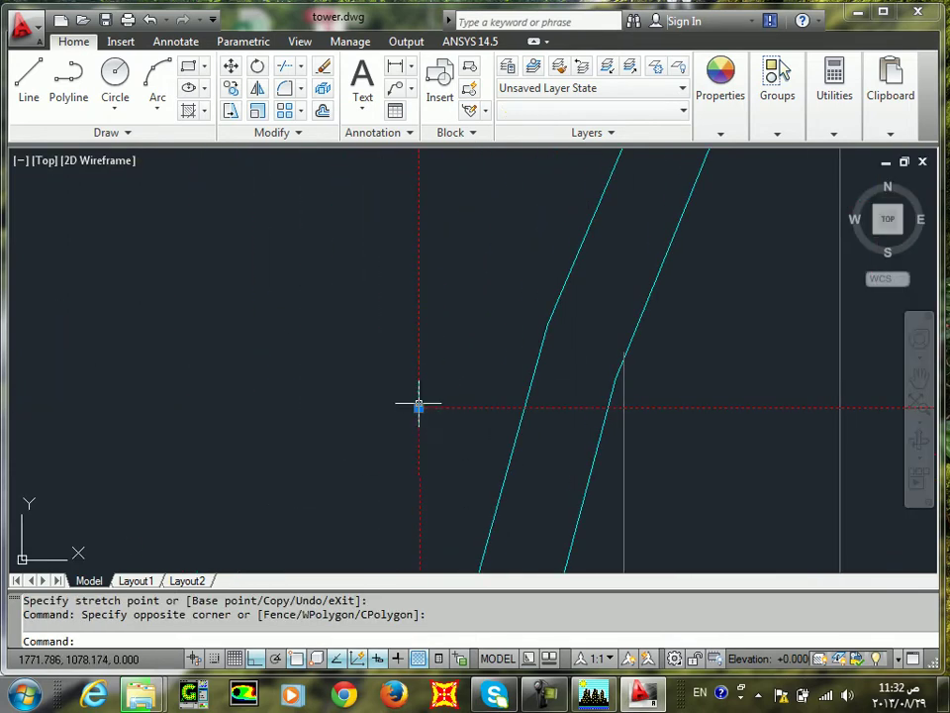
pyautogui.click(419, 407)
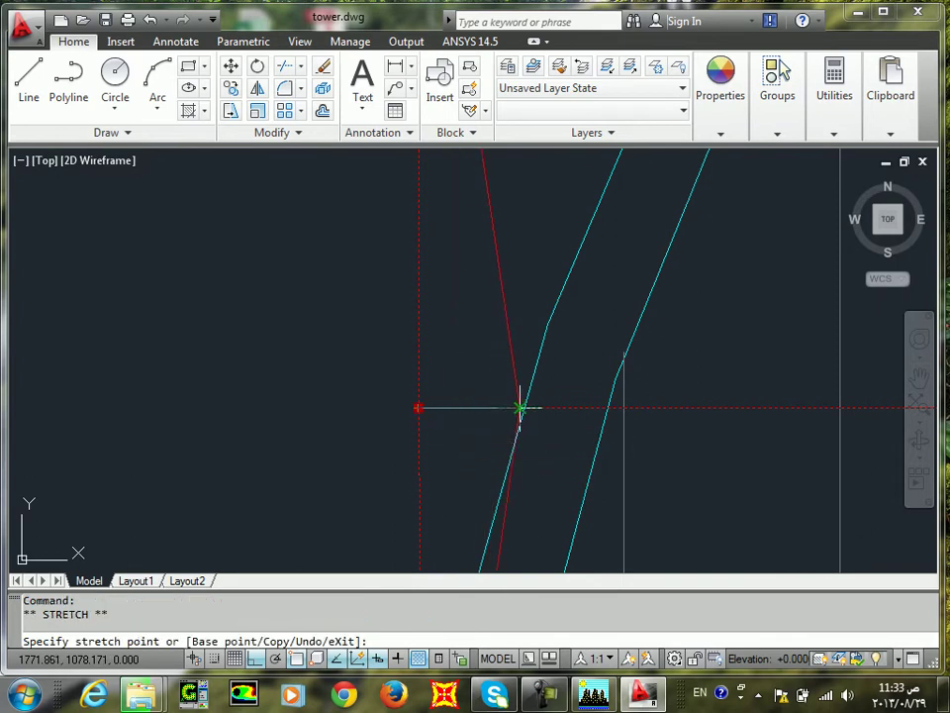
# Stretch the lower-left corner of the northwesternmost face horizontally onto the terrace's outer curve
pyautogui.scroll(-3, 608, 339)
pyautogui.moveTo(580, 185); pyautogui.dragTo(548, 480, button='middle')
pyautogui.click(547, 479)
pyautogui.click(484, 518)
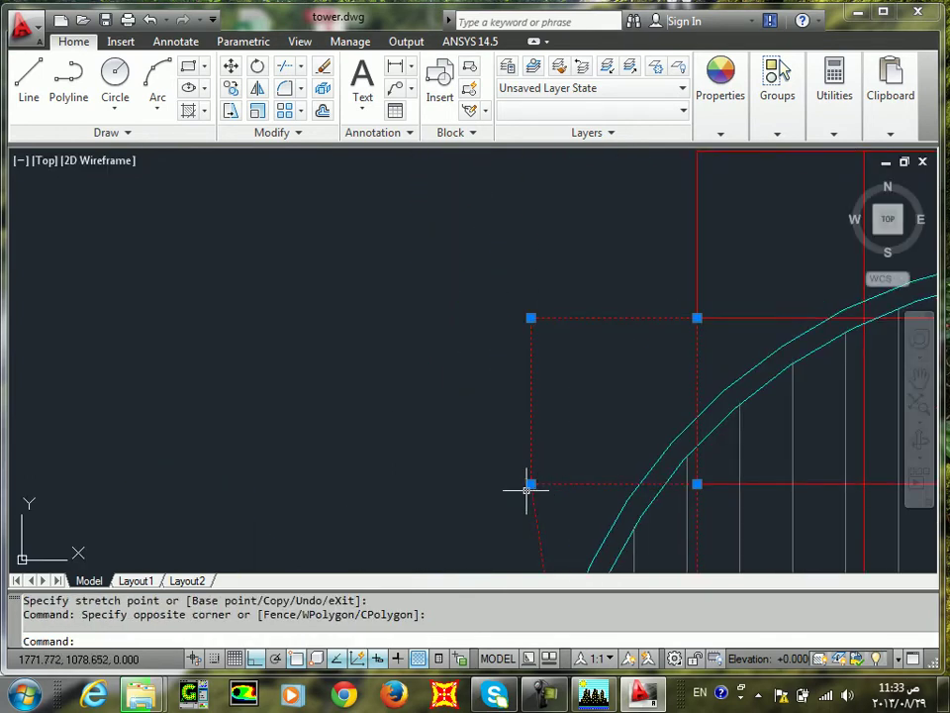
pyautogui.click(531, 484)
pyautogui.click(639, 484)
# Stretch the corner shared by the northwesternmost face and its northeastern neighbour diagonally onto the terrace's outer curve
pyautogui.click(732, 280)
pyautogui.click(657, 351)
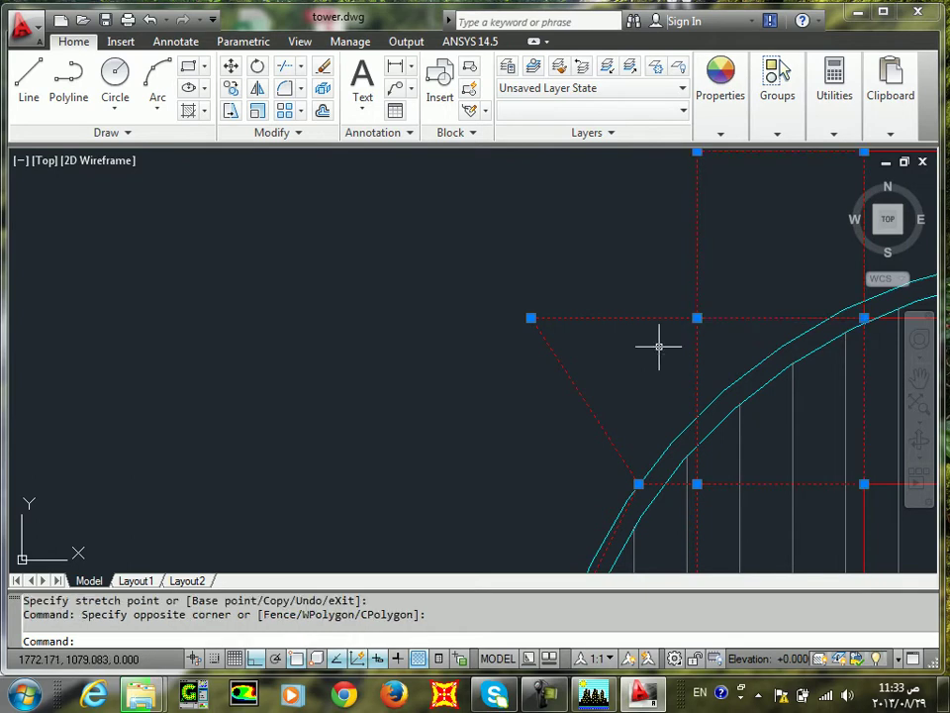
pyautogui.click(697, 318)
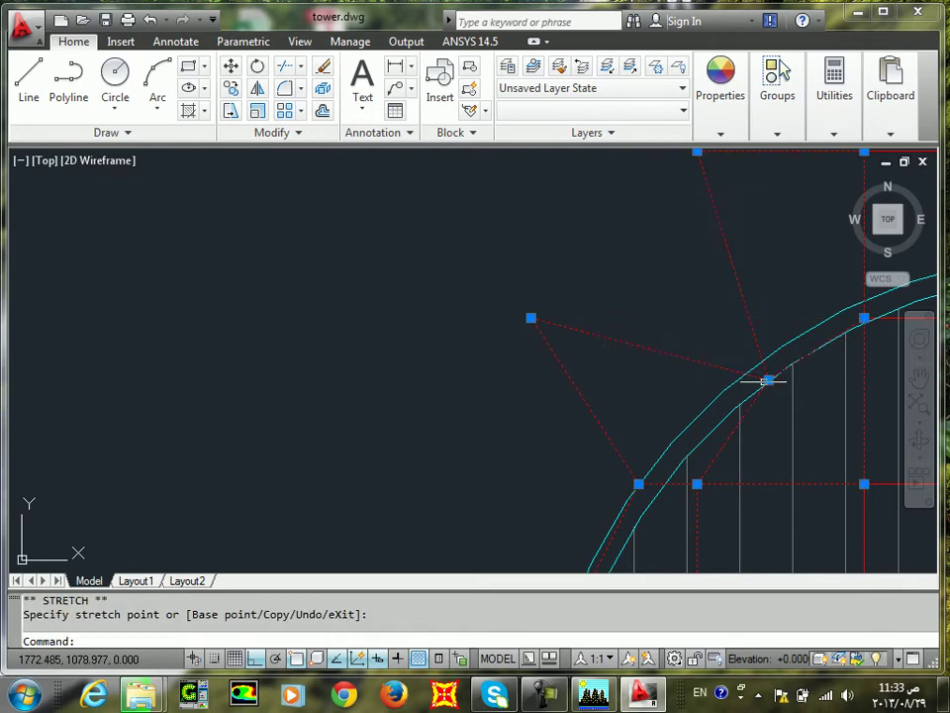
pyautogui.click(756, 377)
# Stretch the free upper-left corner of the northwesternmost face onto the terrace's outer curve and deselect the faces
pyautogui.click(568, 269)
pyautogui.click(458, 360)
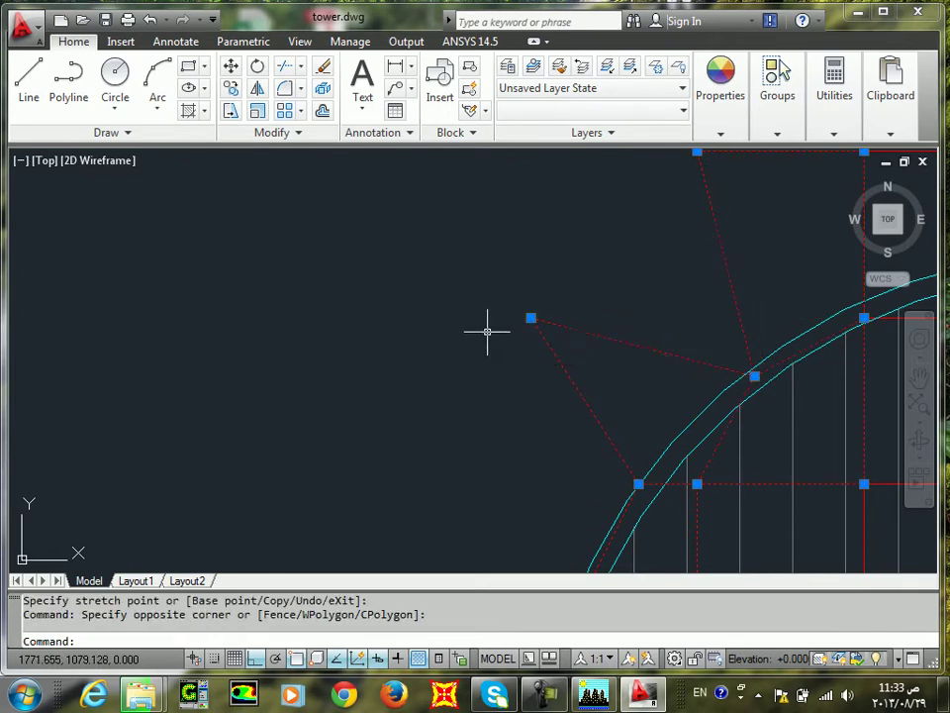
pyautogui.click(526, 320)
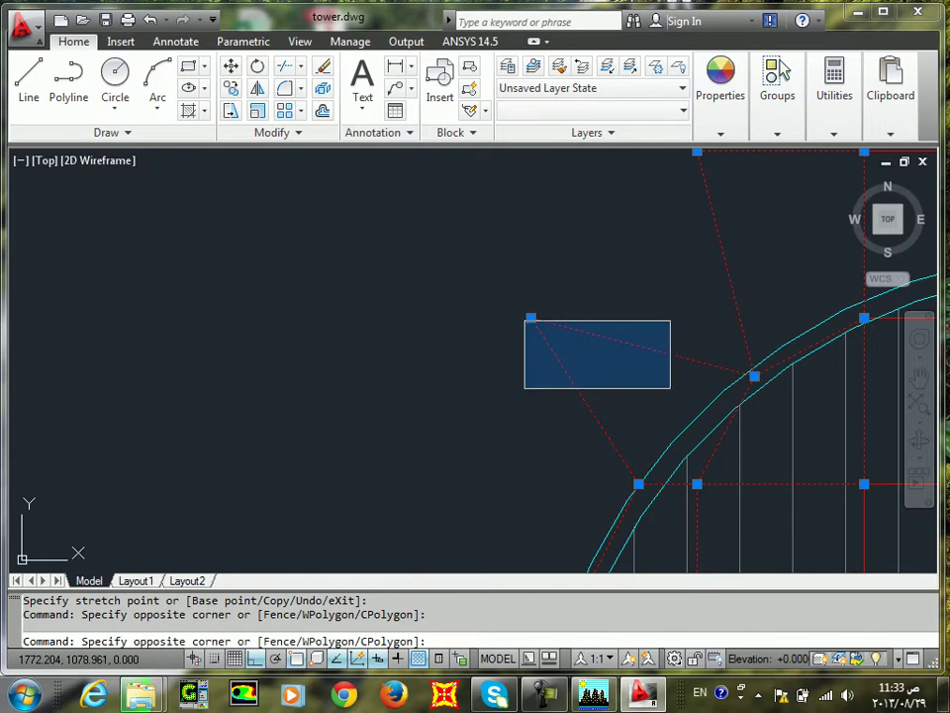
pyautogui.click(604, 364)
pyautogui.click(530, 318)
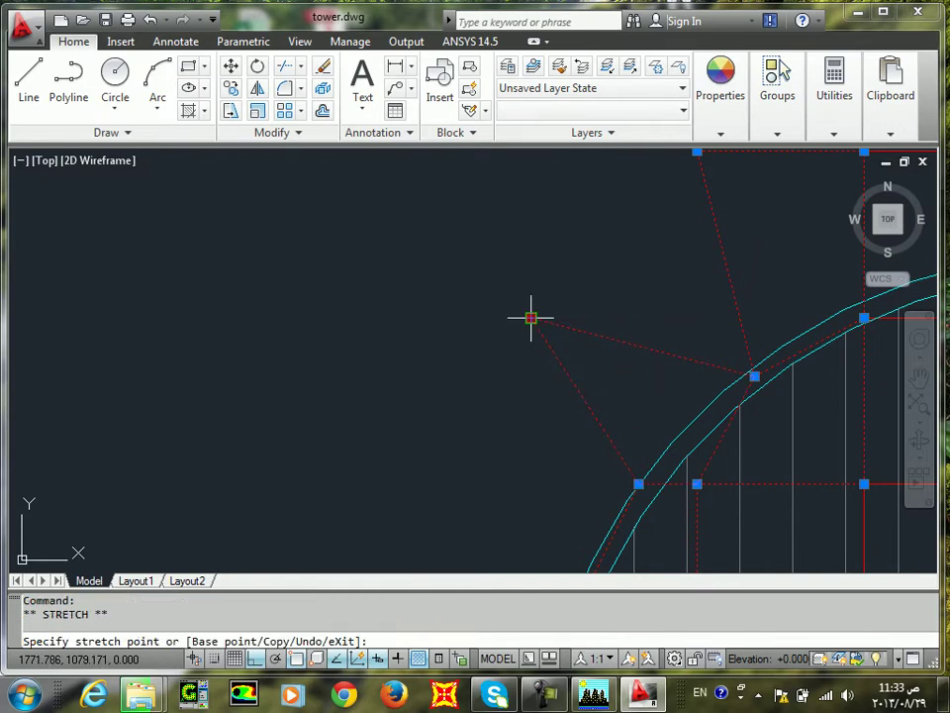
pyautogui.click(689, 414)
pyautogui.scroll(-3, 614, 396)
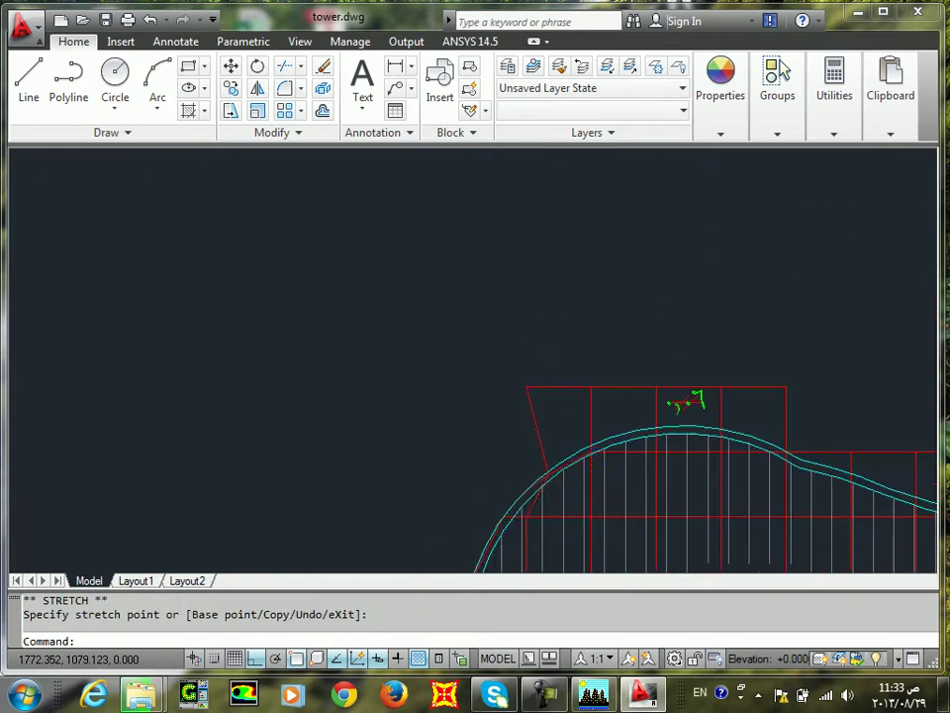
pyautogui.scroll(-6, 731, 349)
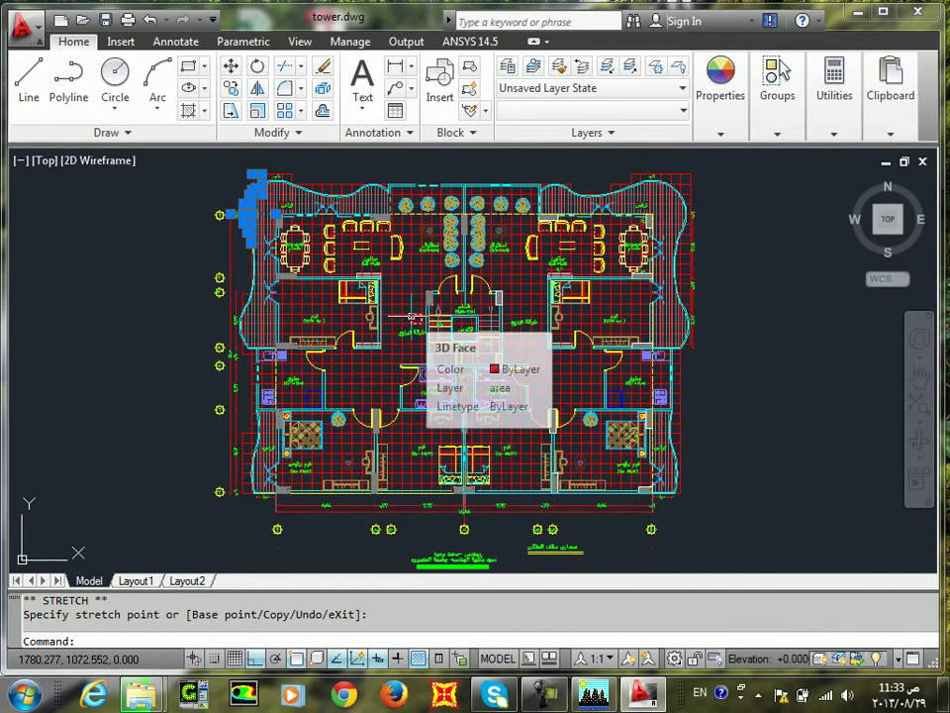
pyautogui.press('Escape')
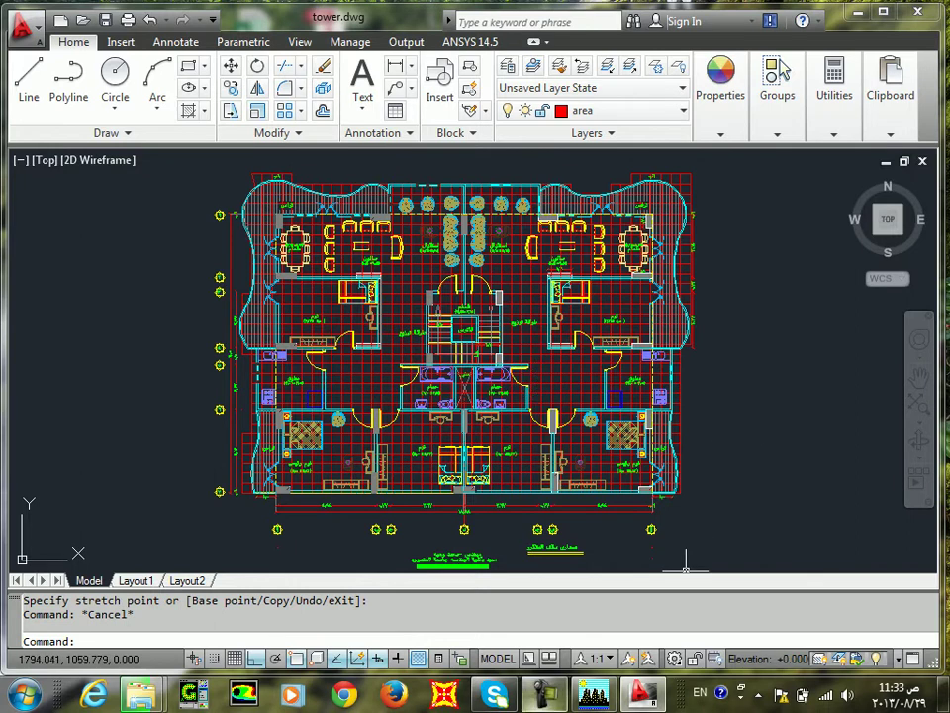
pyautogui.click(548, 694)
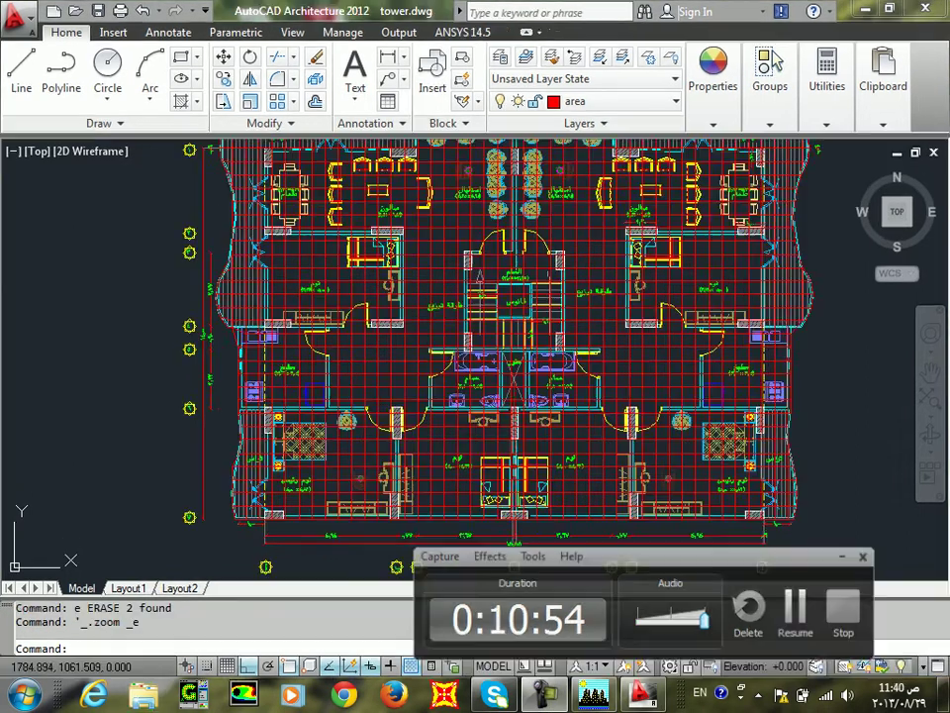
pyautogui.middleClick(475, 367)
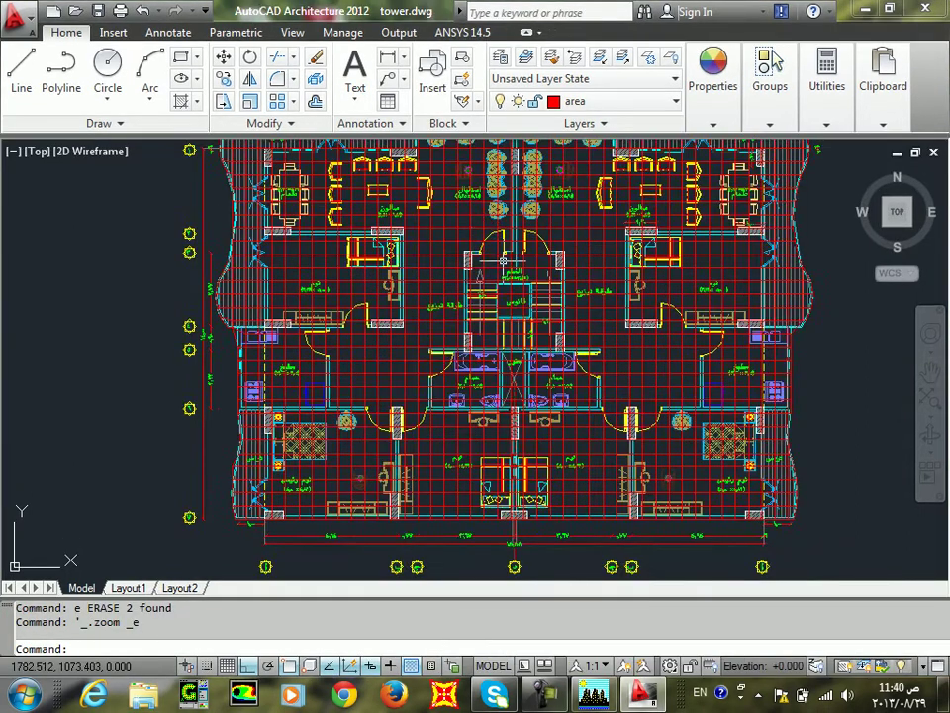
pyautogui.scroll(4, 405, 524)
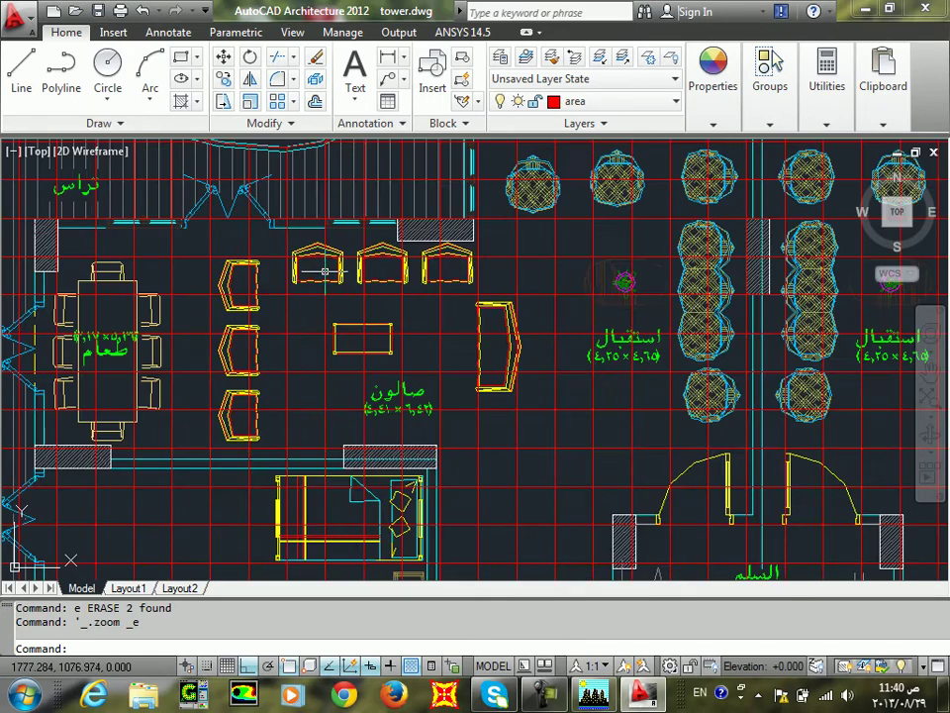
pyautogui.moveTo(555, 325); pyautogui.dragTo(446, 277, button='middle')
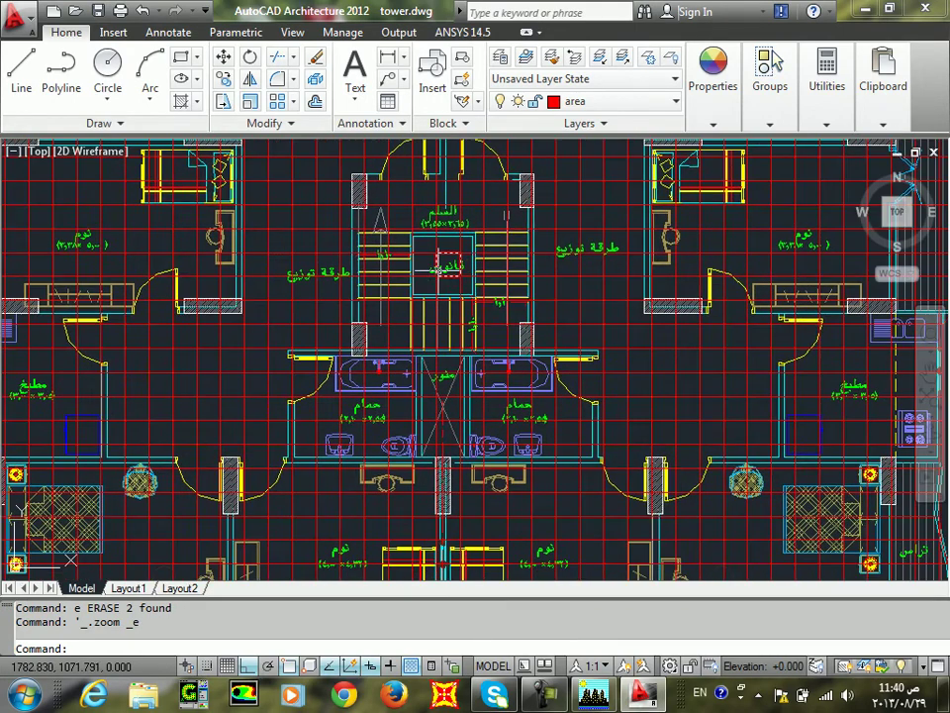
pyautogui.moveTo(440, 266)
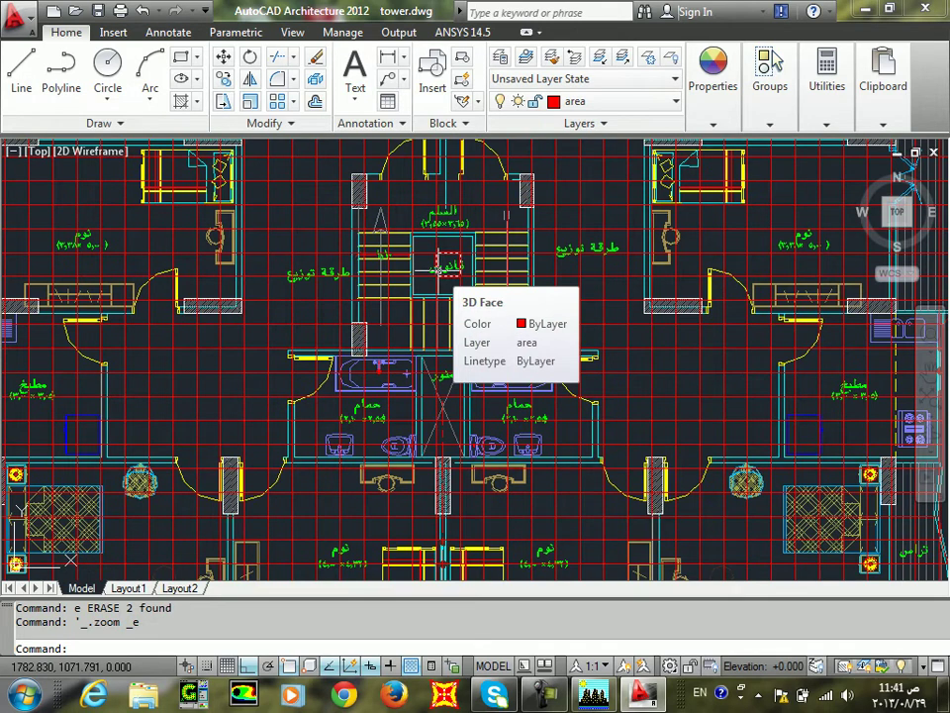
# Erase the area faces, the label and the crossed lines inside the light shaft between the two bathrooms
pyautogui.scroll(6, 435, 389)
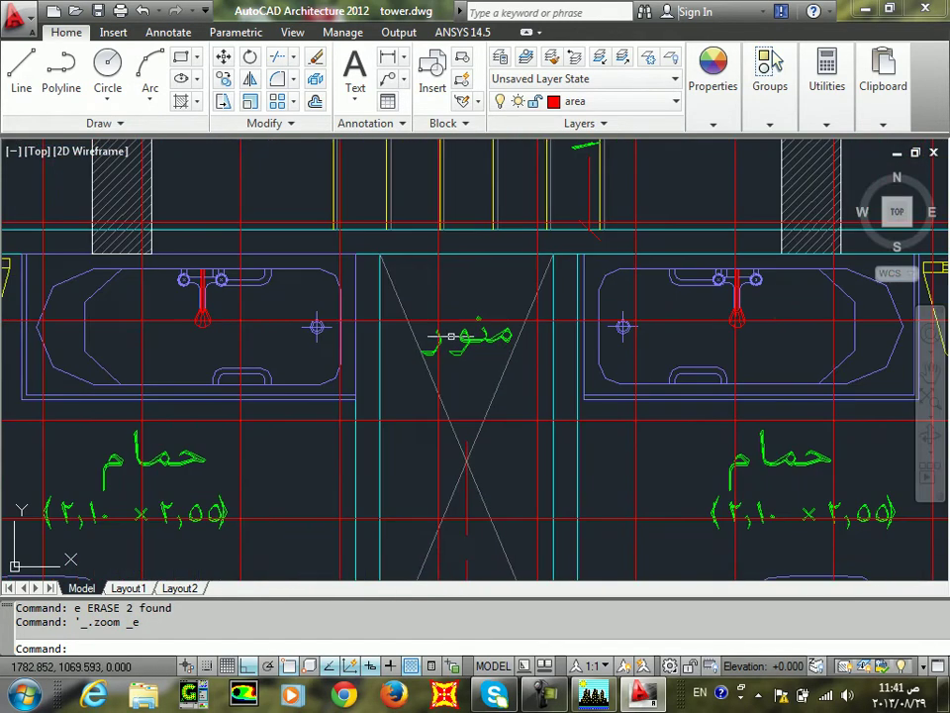
pyautogui.click(515, 362)
pyautogui.click(434, 520)
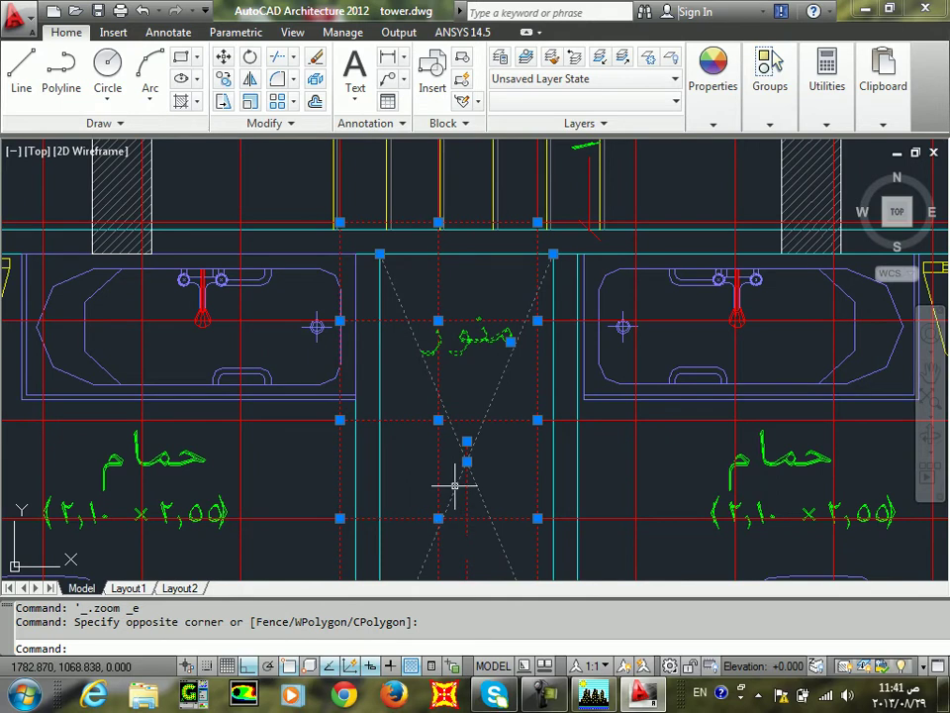
pyautogui.write('e')
pyautogui.press('Return')
pyautogui.scroll(-2, 452, 488)
pyautogui.moveTo(518, 365); pyautogui.dragTo(508, 309, button='middle')
pyautogui.scroll(2, 530, 384)
pyautogui.click(528, 376)
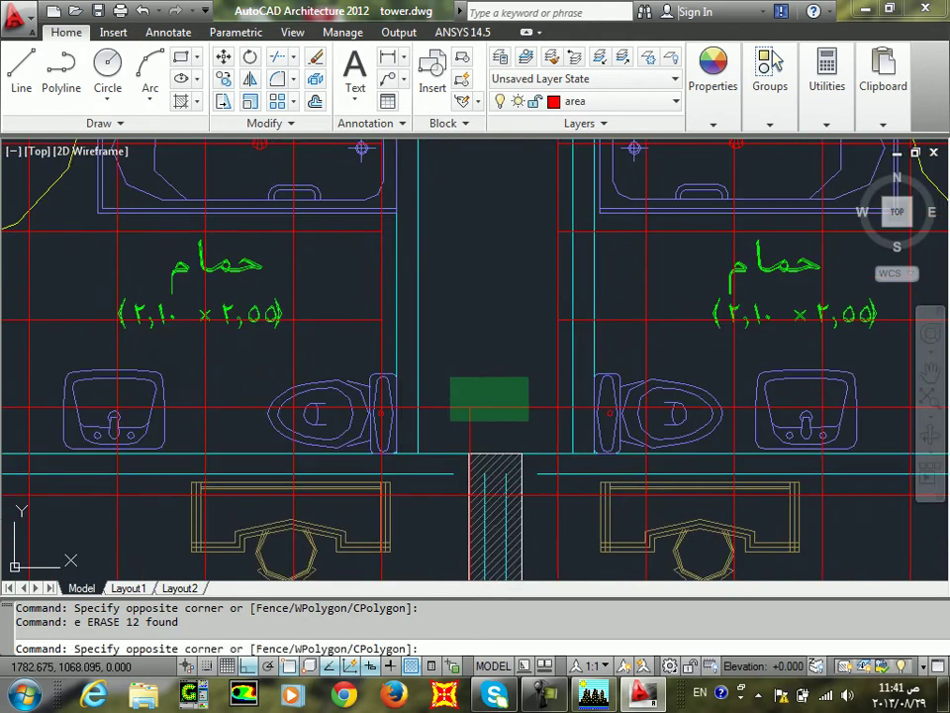
pyautogui.click(453, 420)
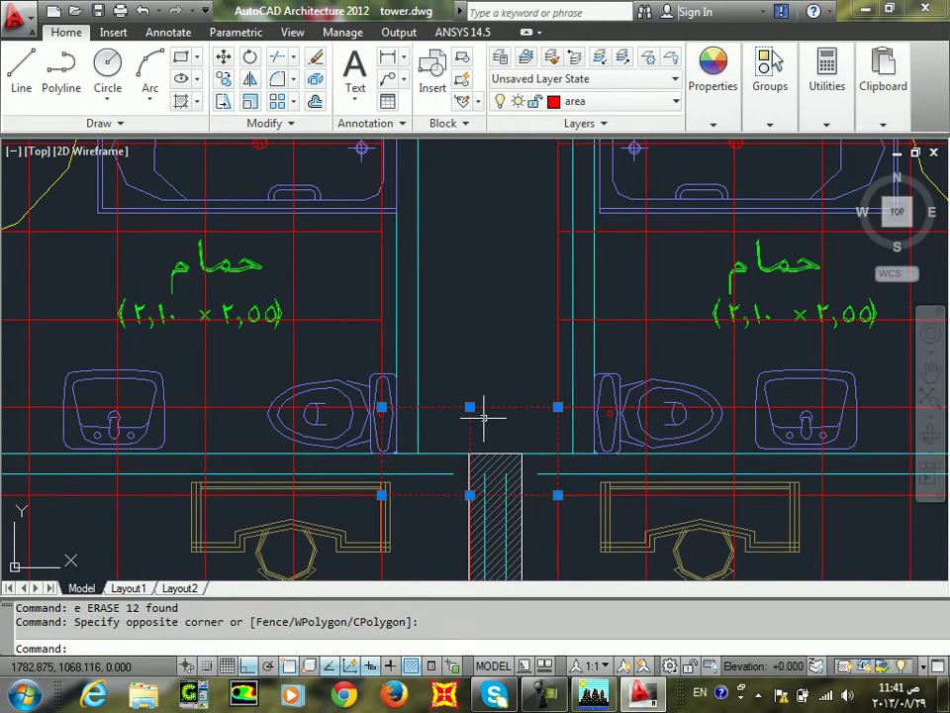
pyautogui.press('Escape')
pyautogui.click(573, 387)
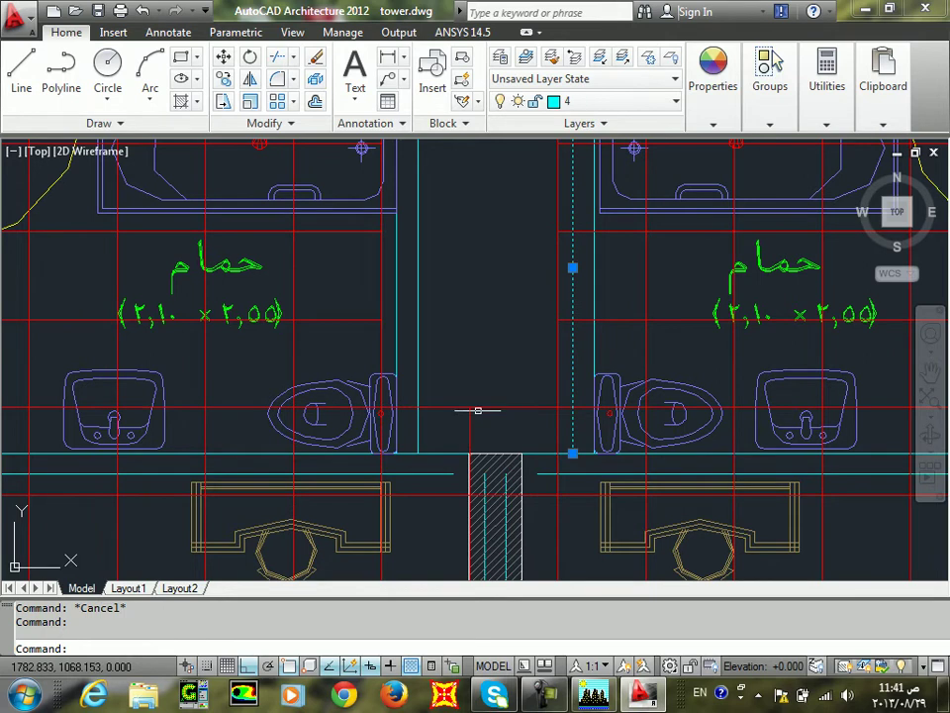
pyautogui.press('Escape')
# Stretch the area faces' edge at the light shaft's southern end about 0.25 m straight down onto the shaft's wall line
pyautogui.click(568, 392)
pyautogui.click(272, 404)
pyautogui.write('s')
pyautogui.press('Return')
pyautogui.scroll(4, 499, 404)
pyautogui.click(436, 520)
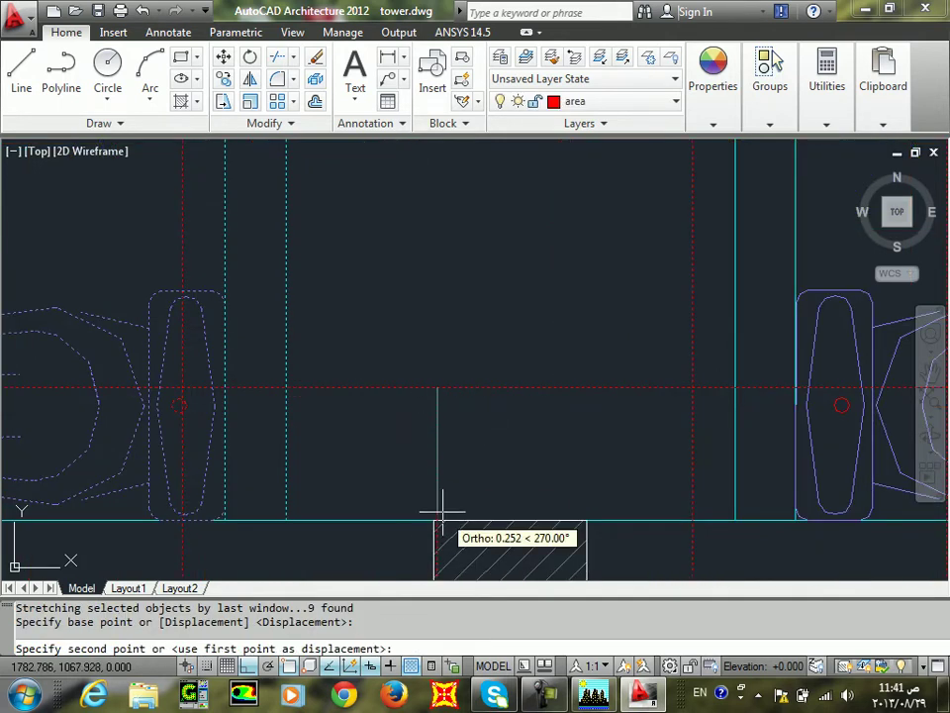
pyautogui.scroll(-4, 450, 474)
pyautogui.press('Escape')
# Erase the area faces, stair treads, central lantern well, labels and direction lines inside the stairwell between its four columns
pyautogui.scroll(-1, 509, 388)
pyautogui.moveTo(551, 201)
pyautogui.mouseDown(button='middle')
pyautogui.moveTo(559, 316)
pyautogui.moveTo(543, 472)
pyautogui.mouseUp(button='middle')
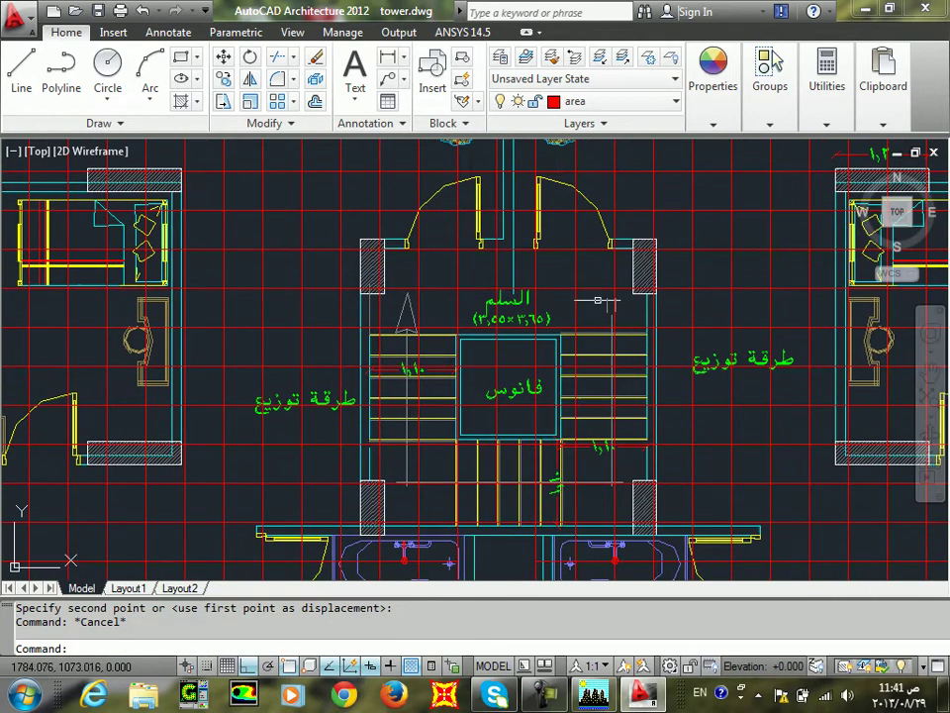
pyautogui.click(624, 272)
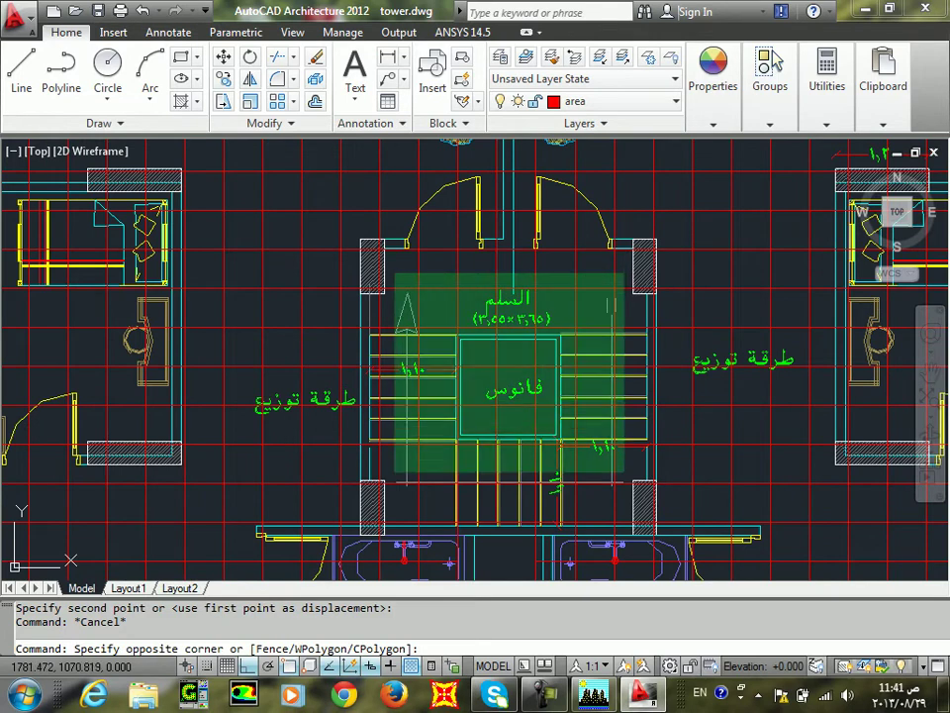
pyautogui.click(401, 492)
pyautogui.write('e')
pyautogui.press('Return')
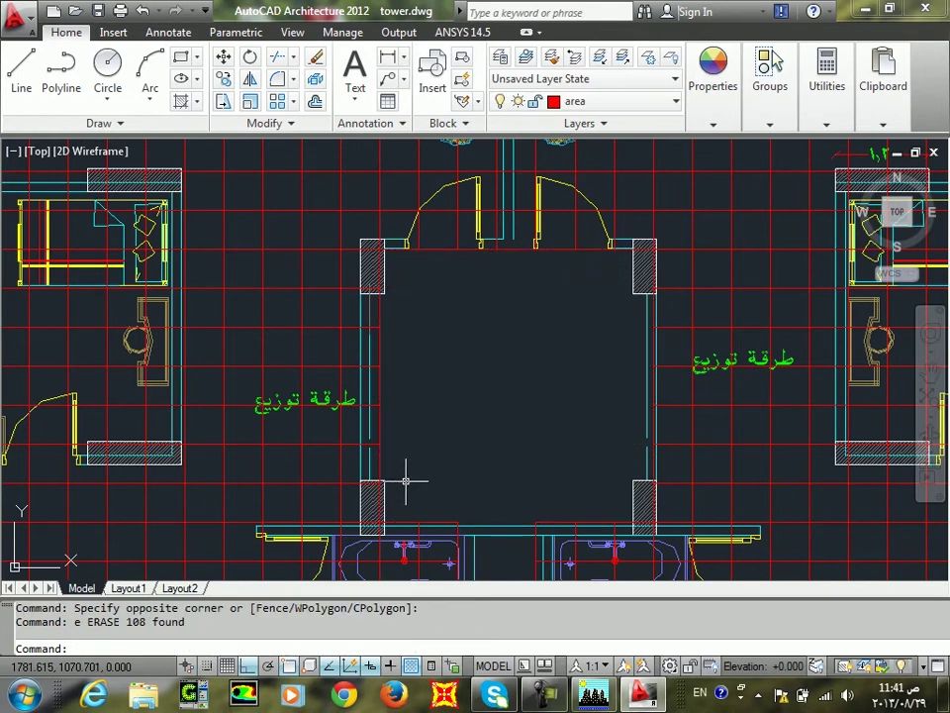
pyautogui.moveTo(542, 348); pyautogui.dragTo(550, 210, button='middle')
pyautogui.moveTo(510, 358); pyautogui.dragTo(494, 445, button='middle')
pyautogui.scroll(-3, 522, 323)
pyautogui.moveTo(522, 322)
pyautogui.mouseDown(button='middle')
pyautogui.moveTo(501, 268)
pyautogui.moveTo(505, 323)
pyautogui.mouseUp(button='middle')
pyautogui.scroll(-2, 495, 312)
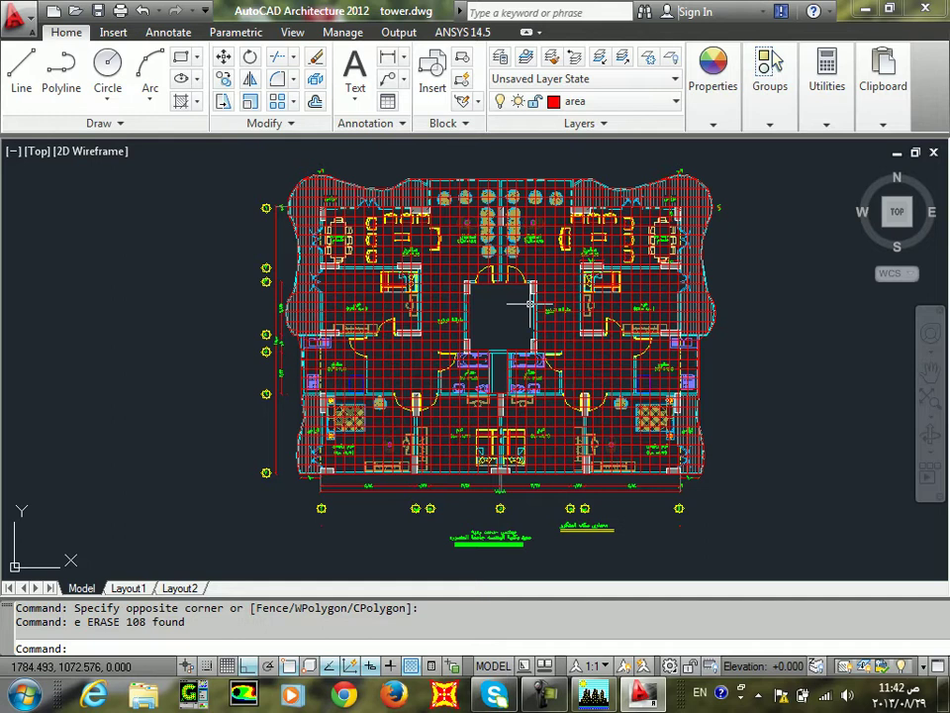
pyautogui.scroll(5, 531, 302)
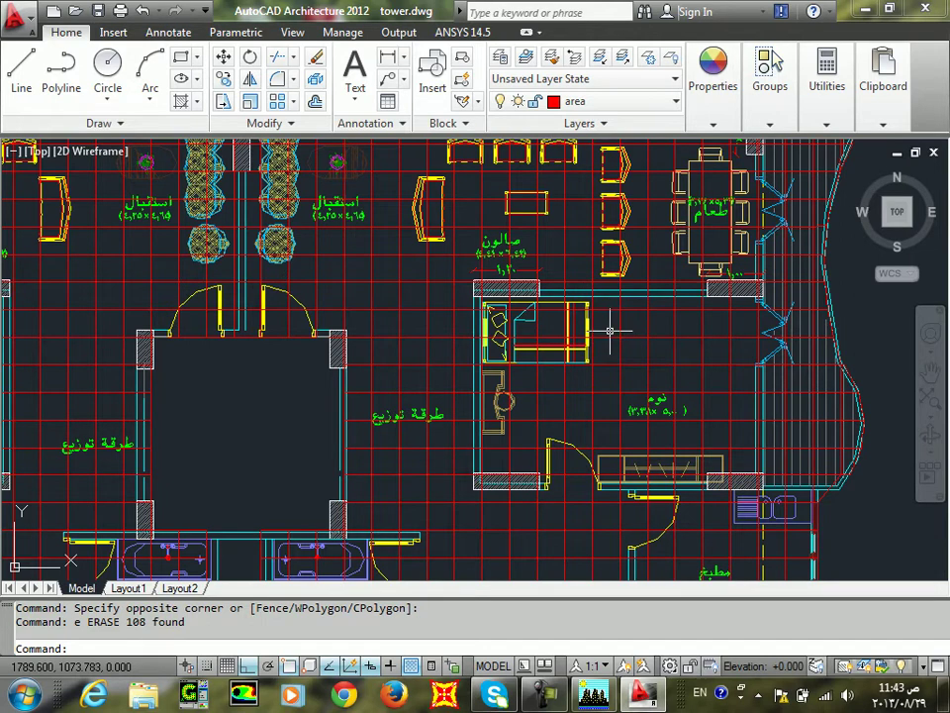
# Try to turn off the area layer with LAYOFF by picking faces in the corridor east of the stairwell
pyautogui.write('LAYOFF')
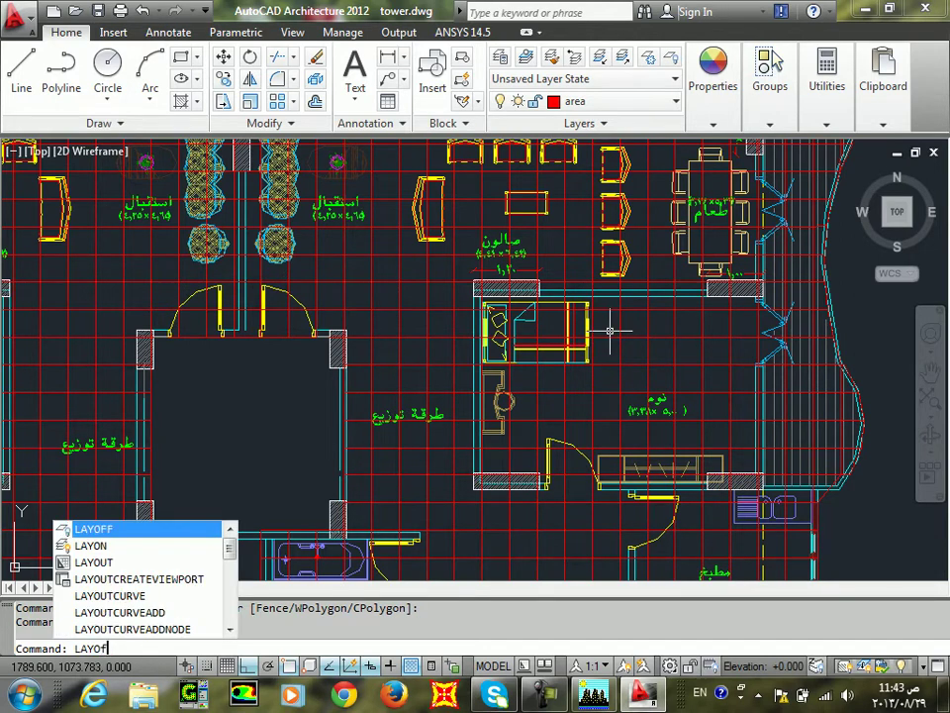
pyautogui.press('Return')
pyautogui.click(416, 328)
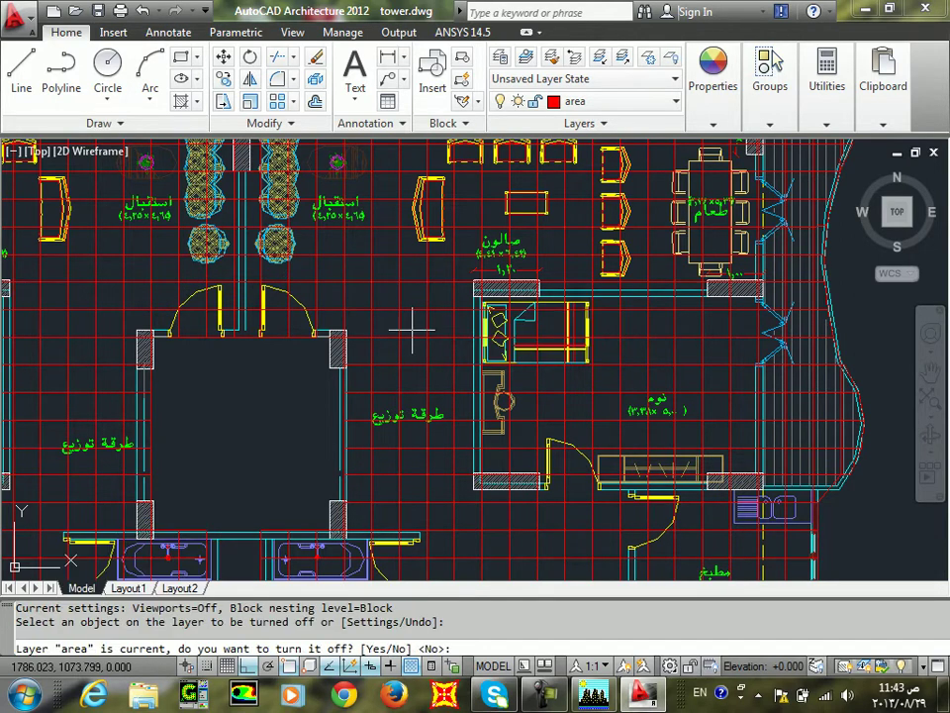
pyautogui.press('Escape')
pyautogui.press('Escape')
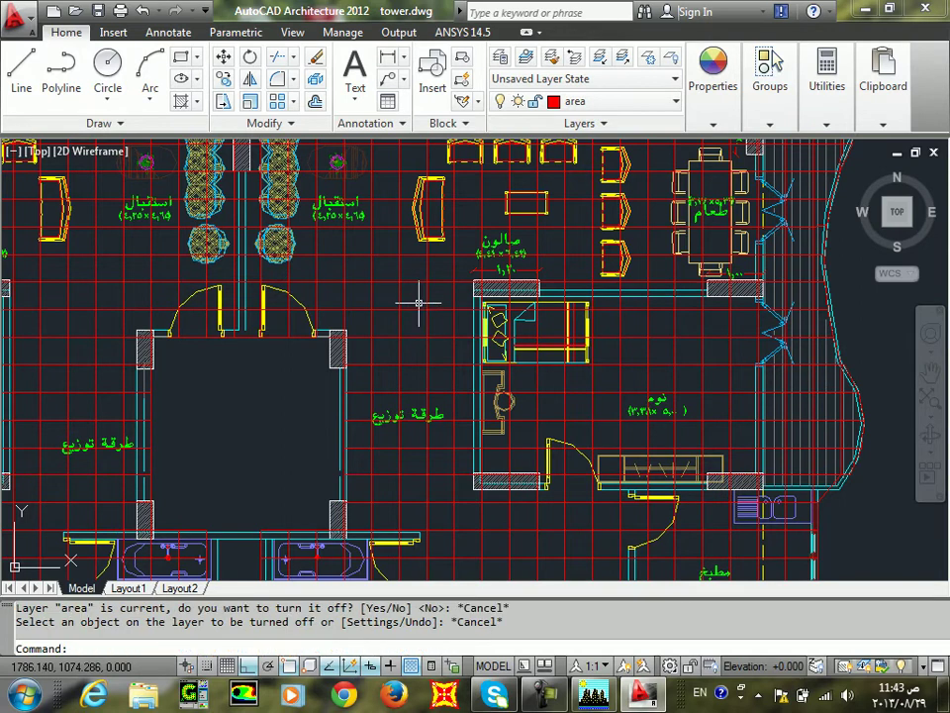
pyautogui.write('layo')
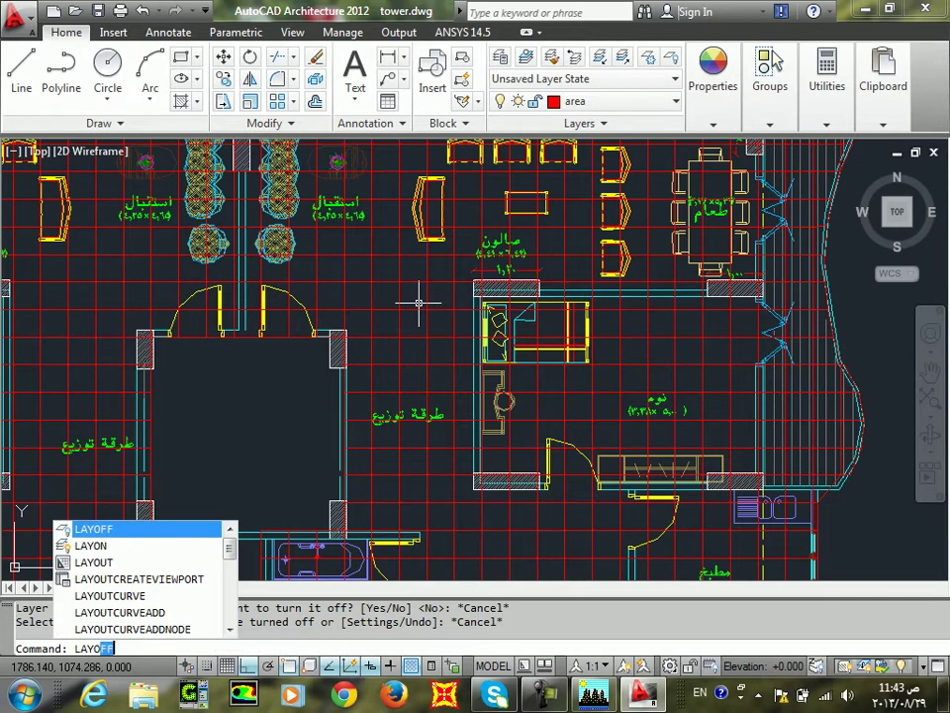
pyautogui.press('Return')
pyautogui.click(427, 282)
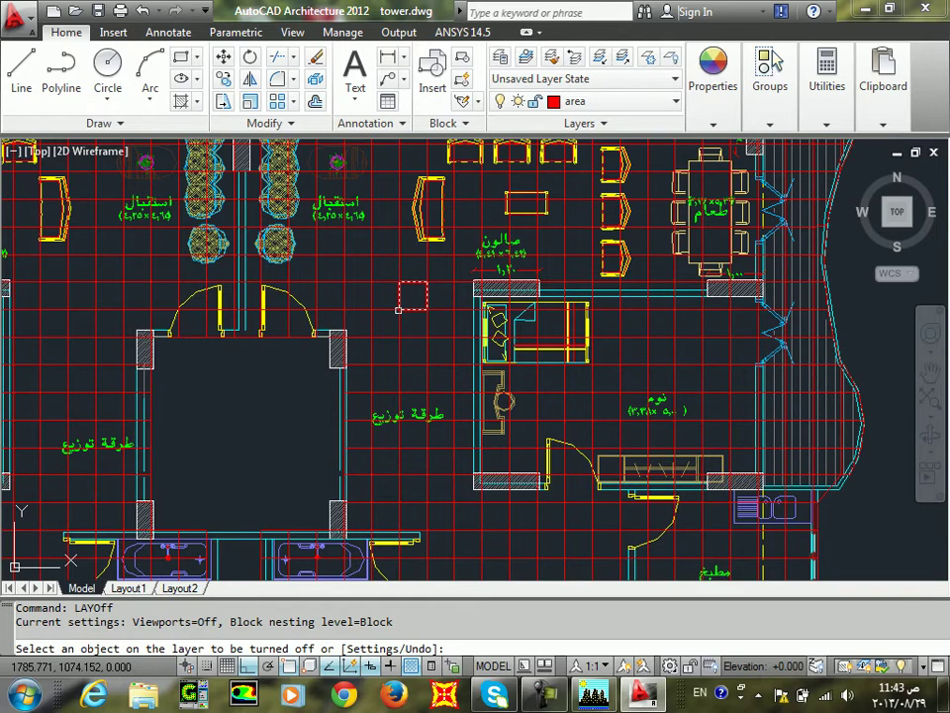
pyautogui.click(398, 310)
pyautogui.press('Return')
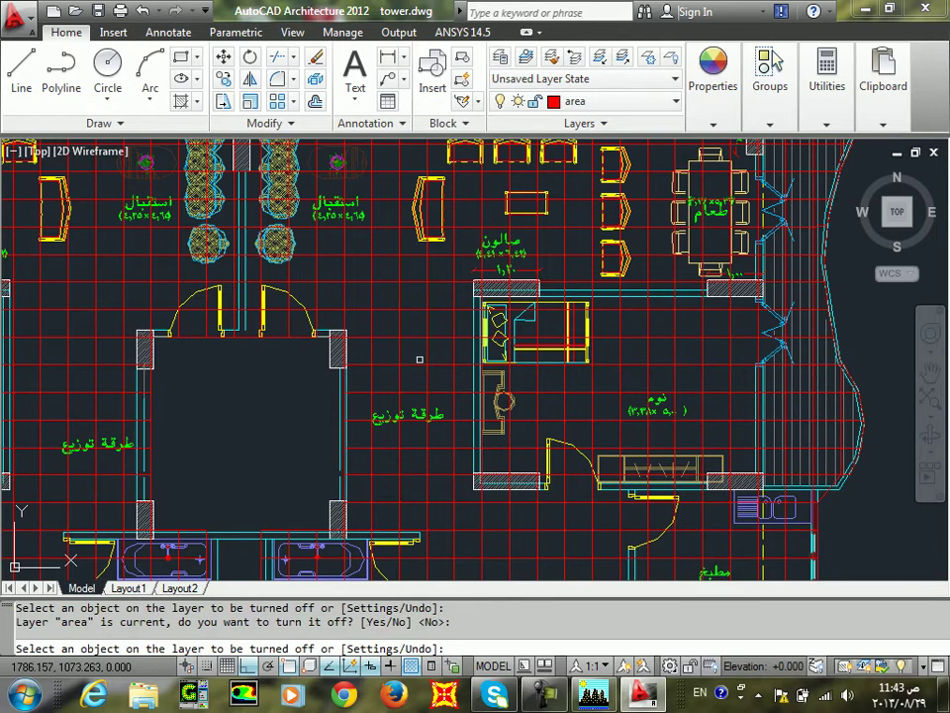
pyautogui.click(427, 316)
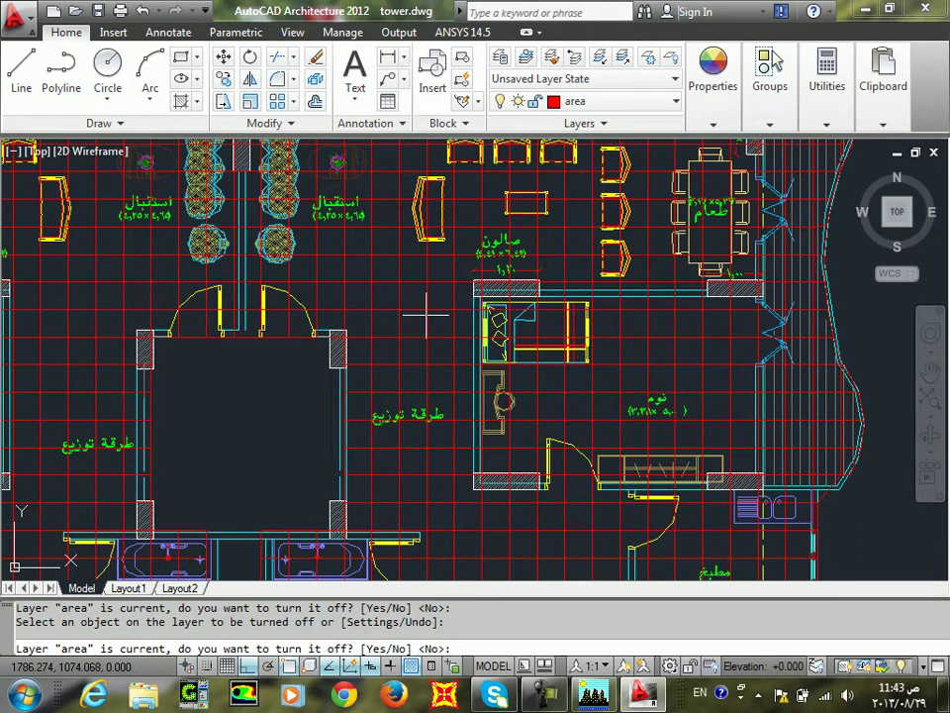
pyautogui.press('Return')
pyautogui.press('Escape')
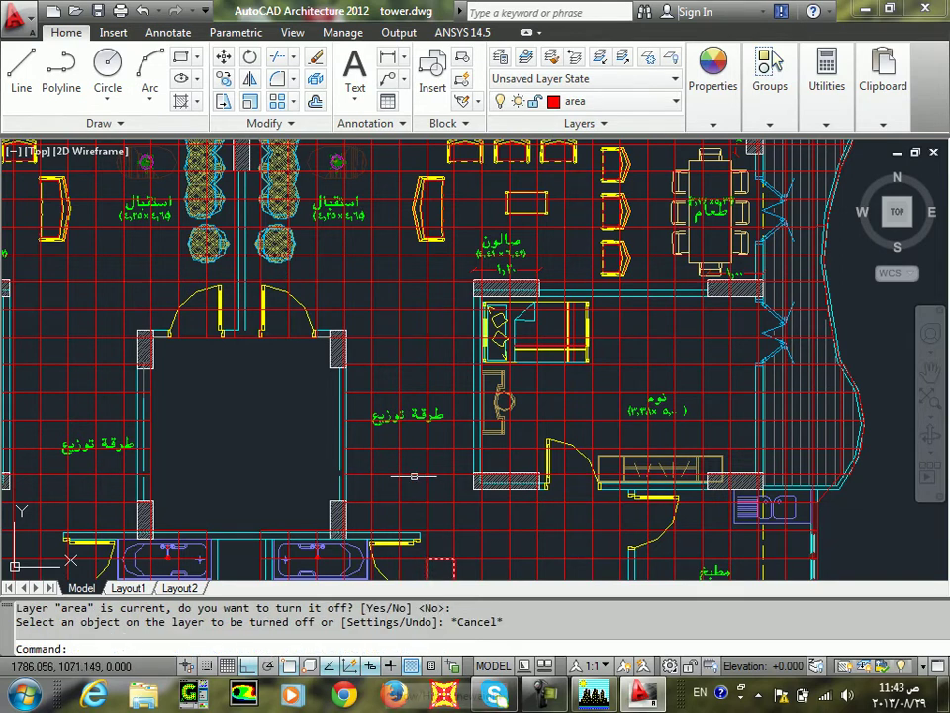
# Isolate the column layer COLL with LAYISO by picking the outline of a hatched bedroom column
pyautogui.write('lay')
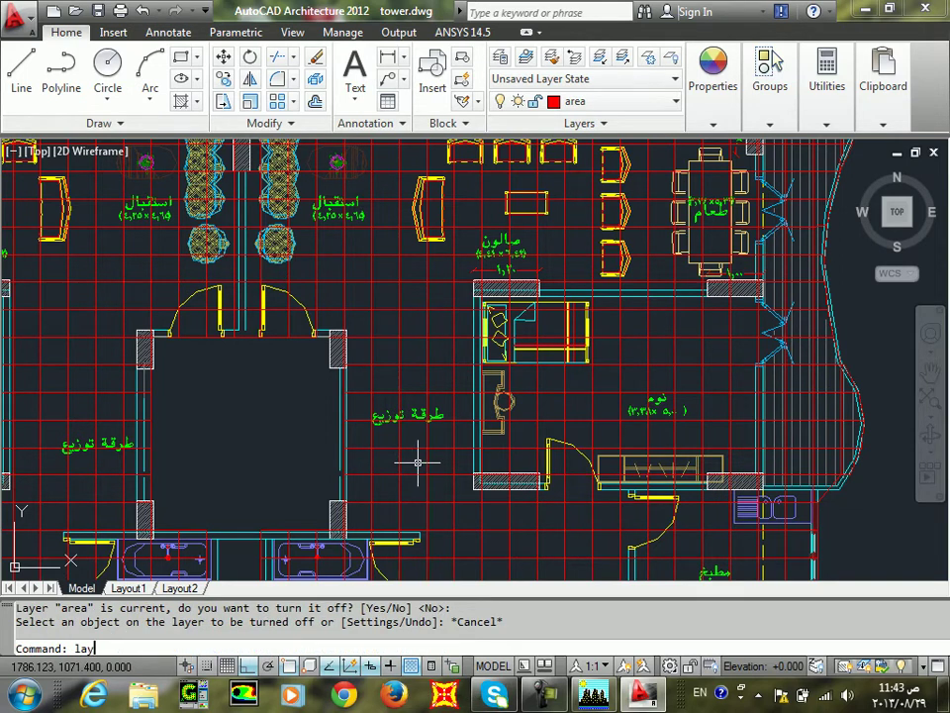
pyautogui.write('iso')
pyautogui.press('Return')
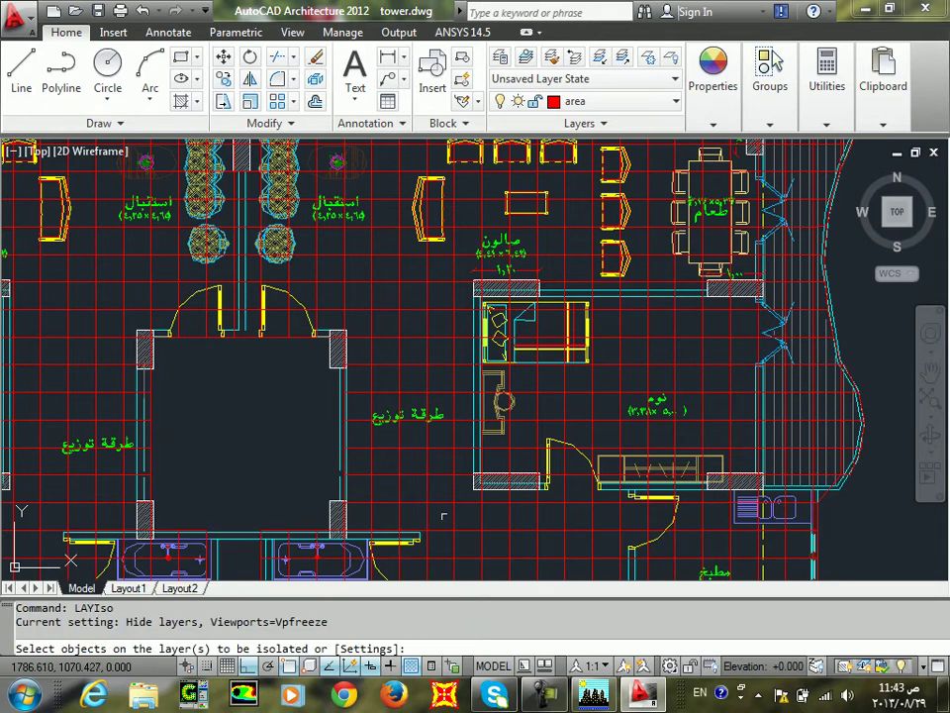
pyautogui.scroll(8, 418, 462)
pyautogui.click(513, 310)
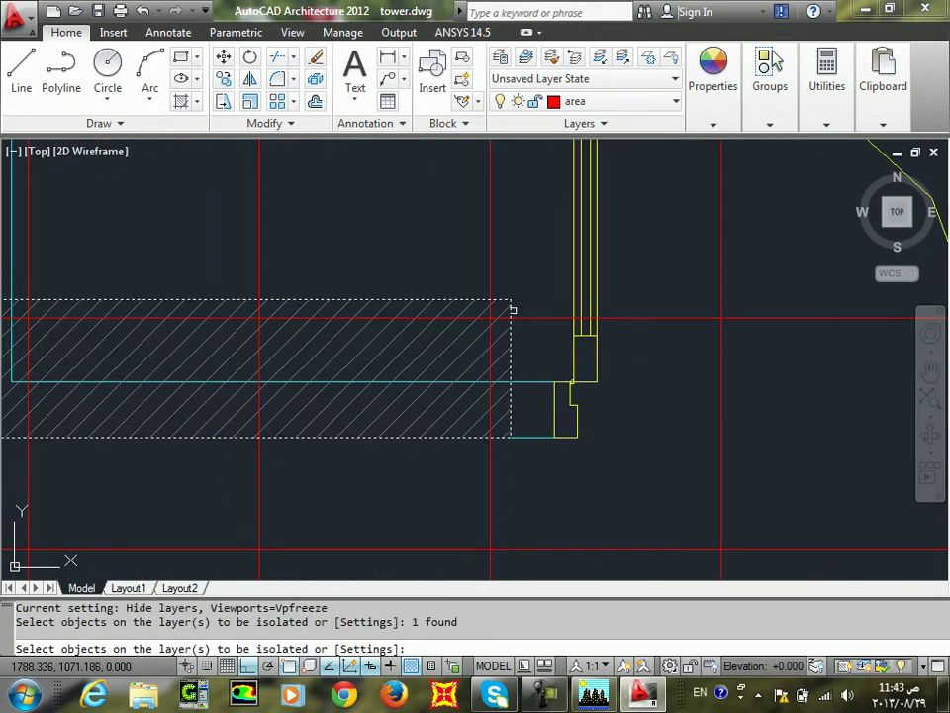
pyautogui.press('Return')
pyautogui.scroll(-4, 539, 264)
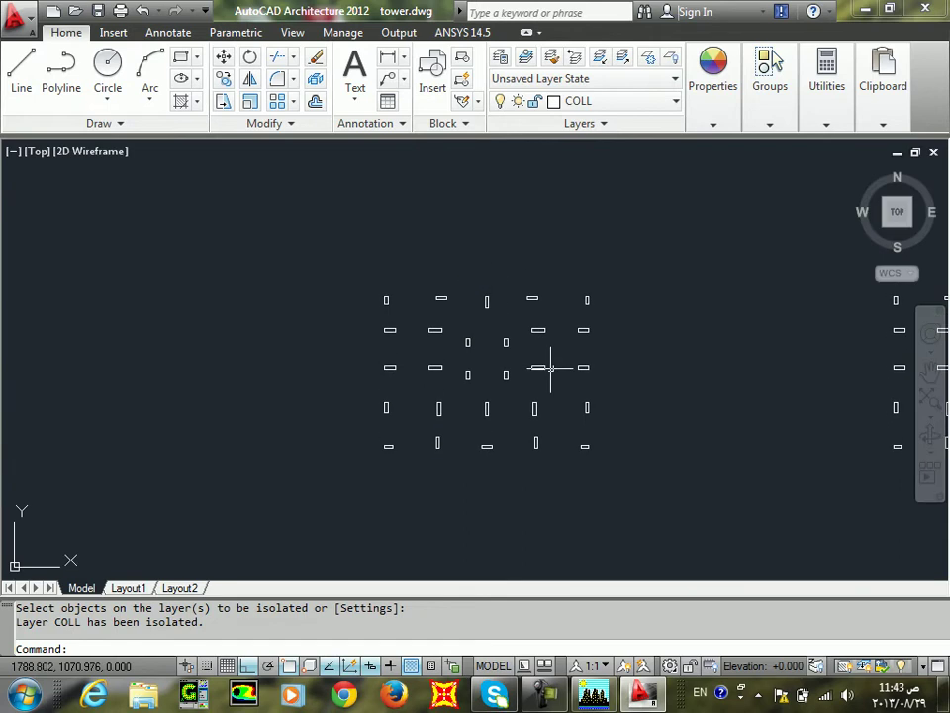
pyautogui.moveTo(597, 341); pyautogui.dragTo(484, 312, button='middle')
pyautogui.scroll(2, 444, 265)
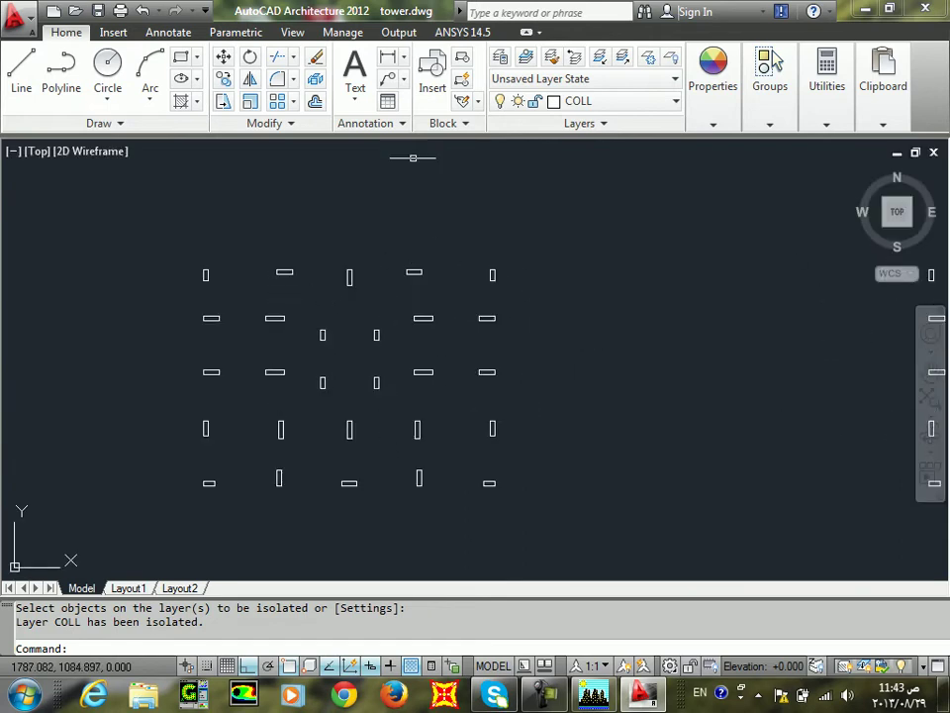
# Turn on the rigid layer and make it the current layer
pyautogui.click(613, 101)
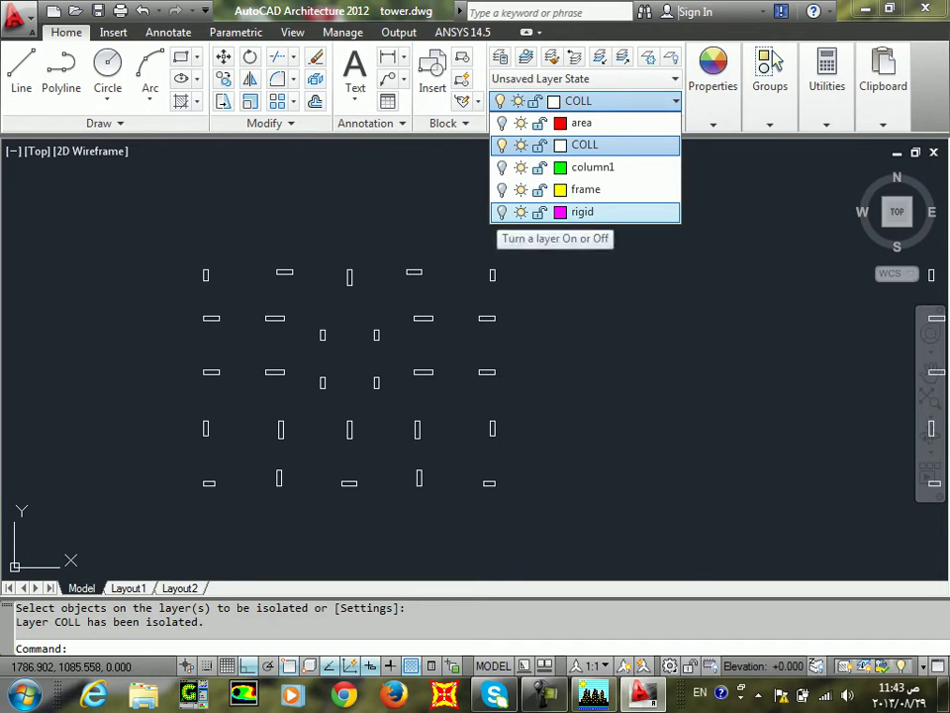
pyautogui.click(502, 211)
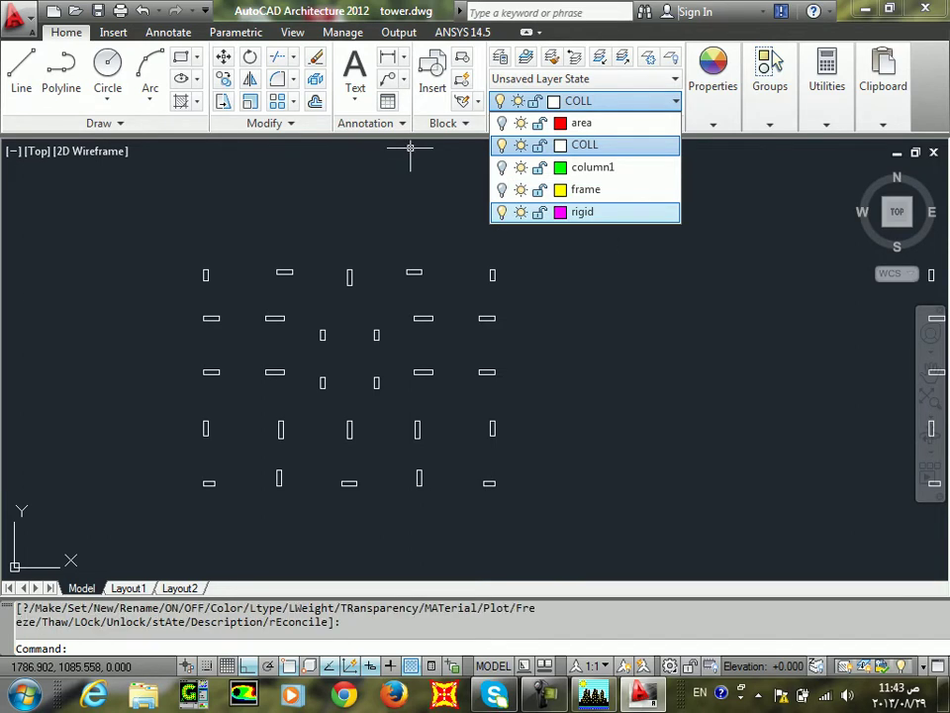
pyautogui.click(584, 212)
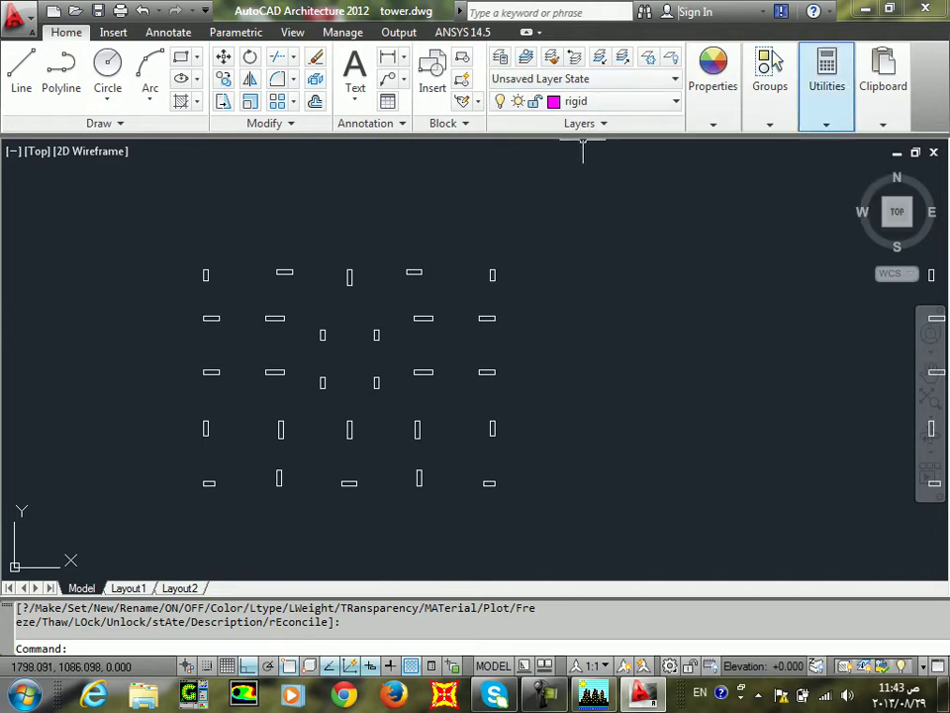
# Set the lineweight of layer rigid to 0.70 mm in the layer properties
pyautogui.click(770, 80)
pyautogui.moveTo(714, 85)
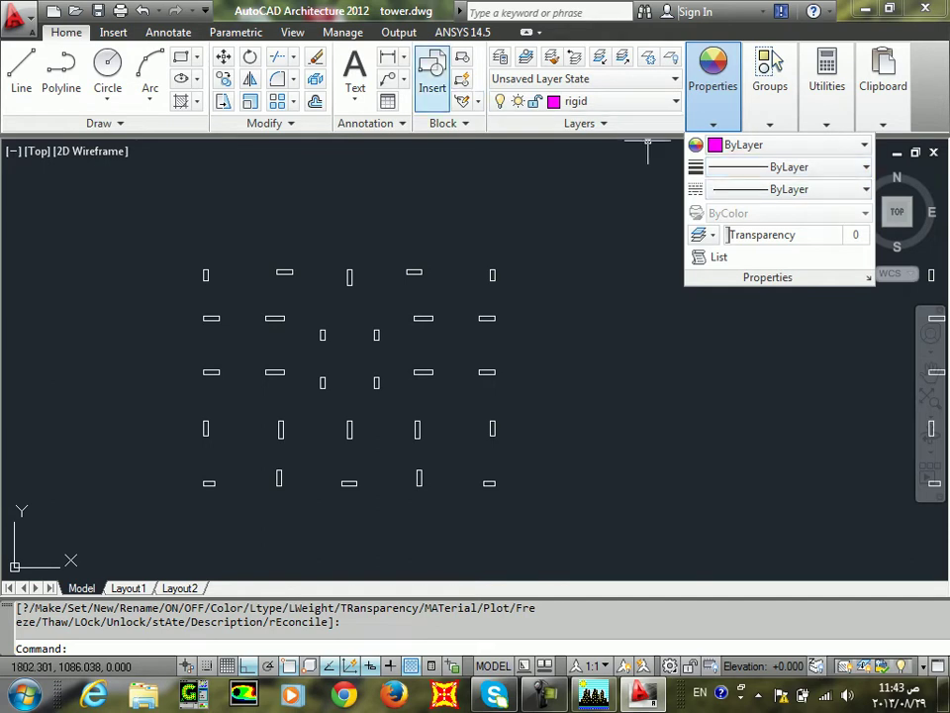
pyautogui.click(516, 194)
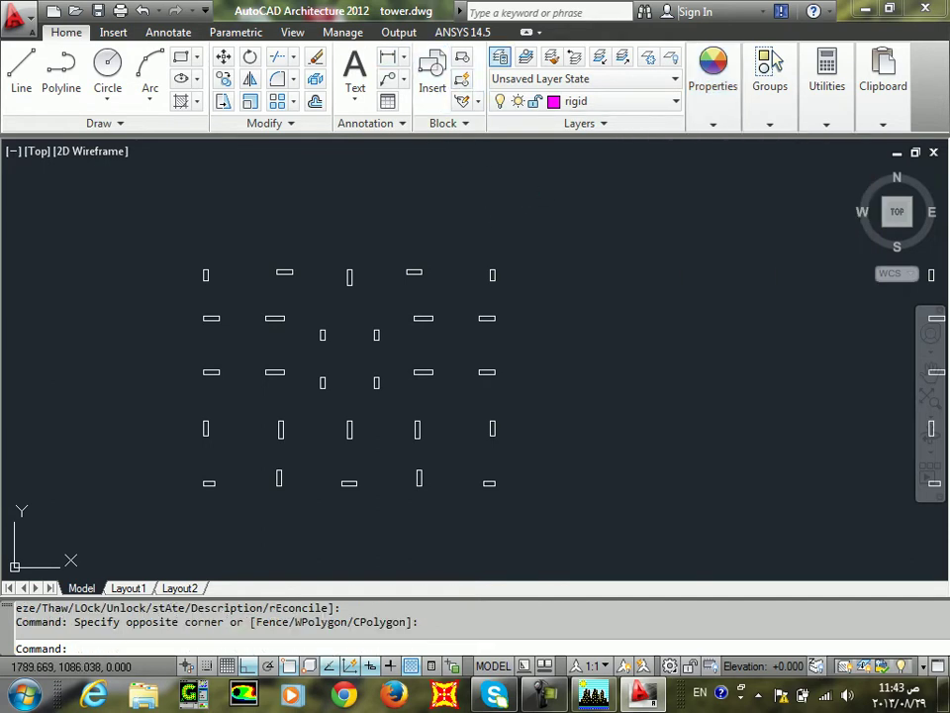
pyautogui.click(501, 57)
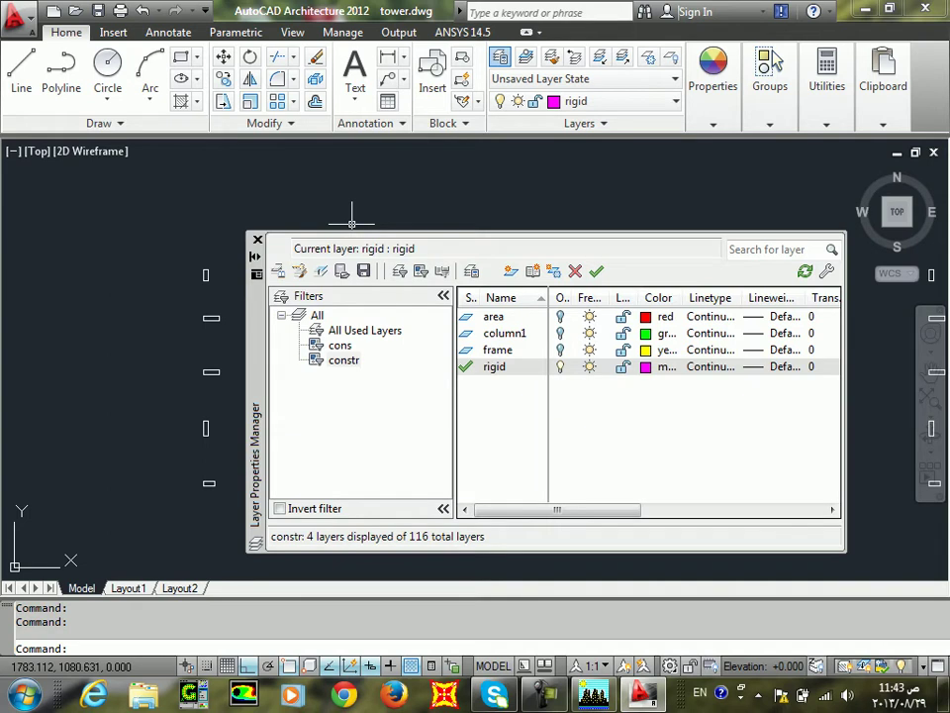
pyautogui.click(783, 366)
pyautogui.scroll(-3, 466, 308)
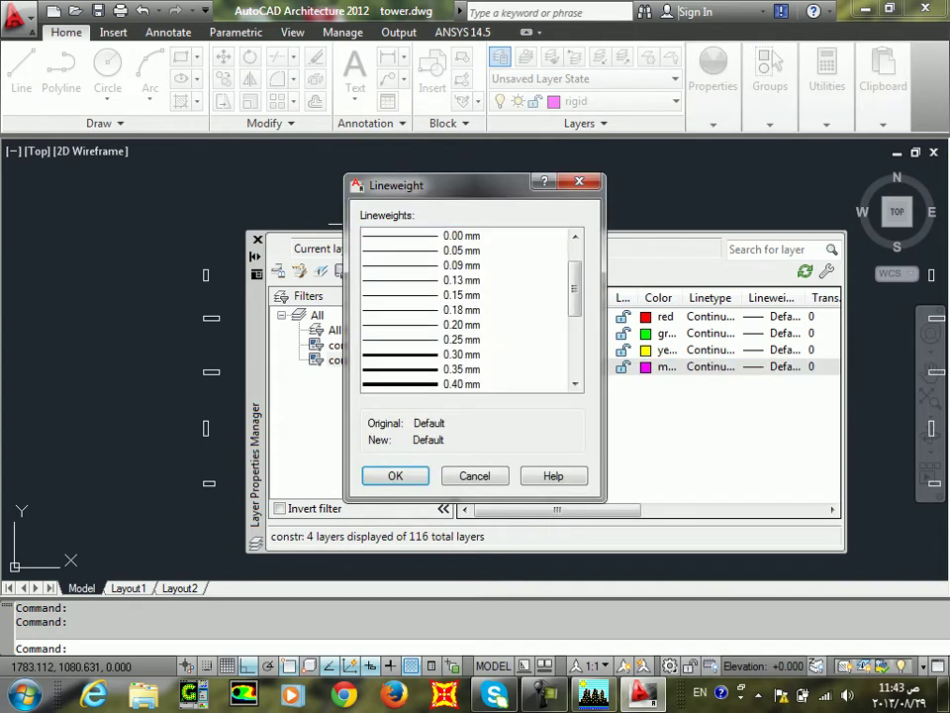
pyautogui.click(446, 280)
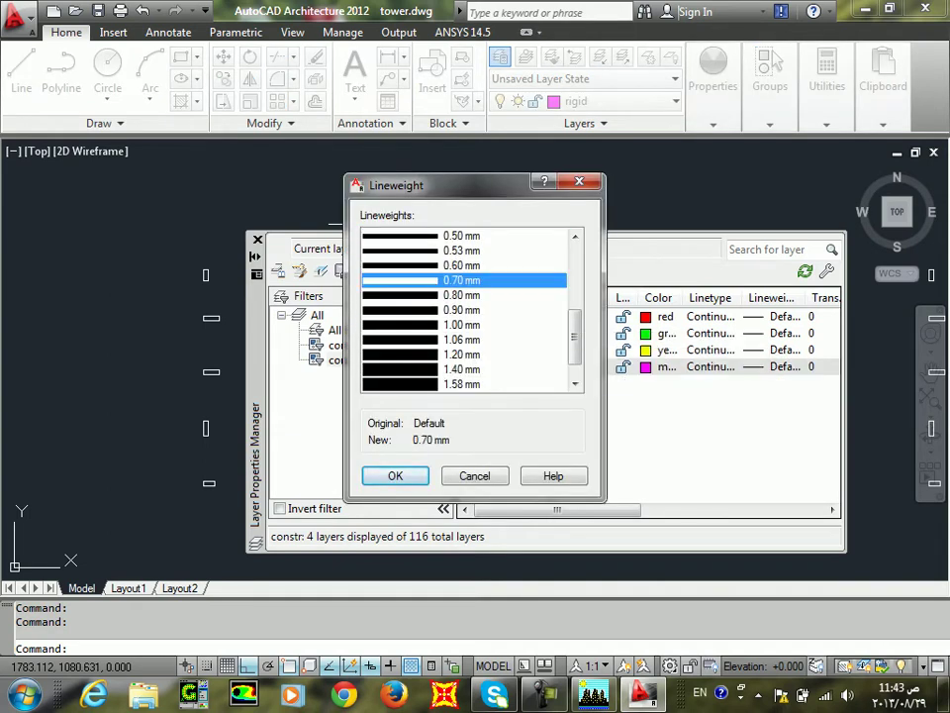
pyautogui.press('Return')
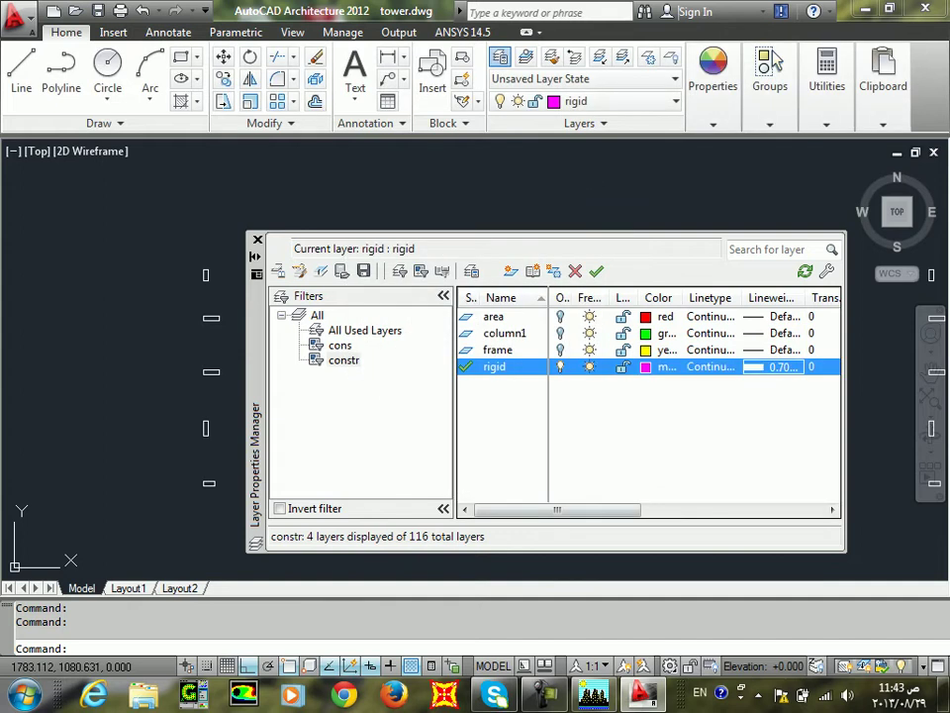
pyautogui.click(258, 240)
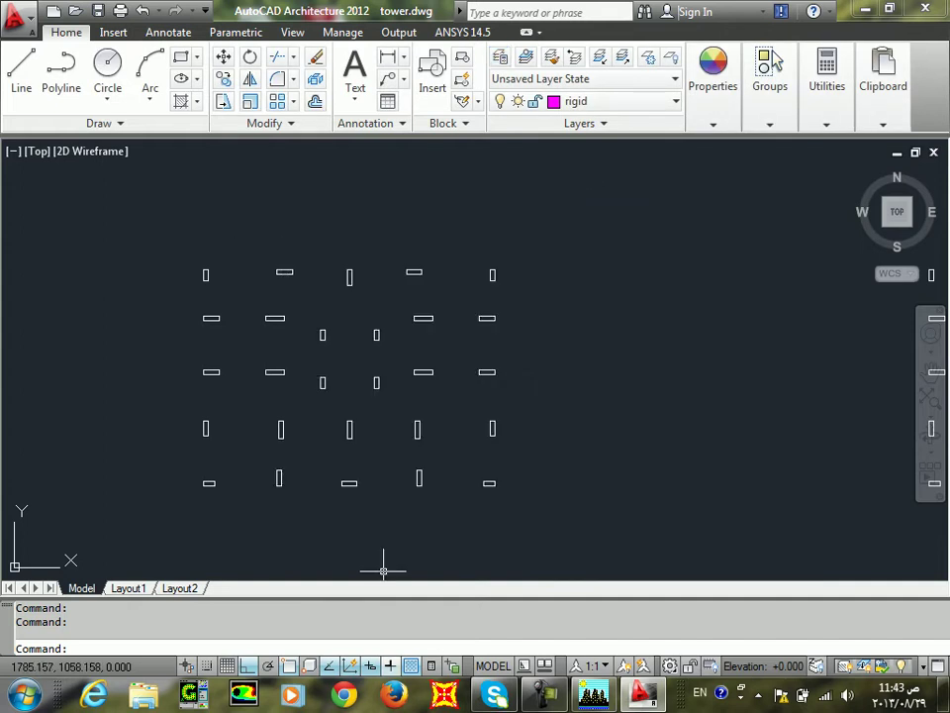
# Turn on lineweight display and draw a lengthwise centreline through the northeast corner column between the midpoints of its short sides
pyautogui.click(390, 666)
pyautogui.press('l')
pyautogui.press('Return')
pyautogui.scroll(8, 501, 259)
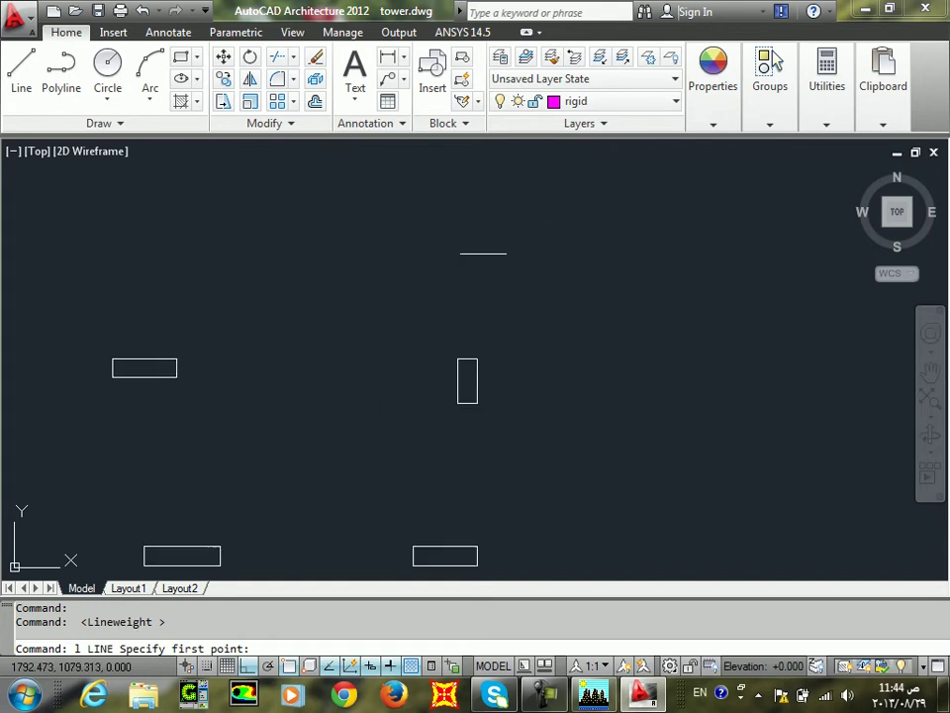
pyautogui.click(450, 319)
pyautogui.click(449, 409)
pyautogui.press('Return')
# Draw a lengthwise centreline through the easternmost column in the second row from the north, between its short-side midpoints
pyautogui.scroll(-2, 459, 544)
pyautogui.scroll(2, 480, 435)
pyautogui.press('Return')
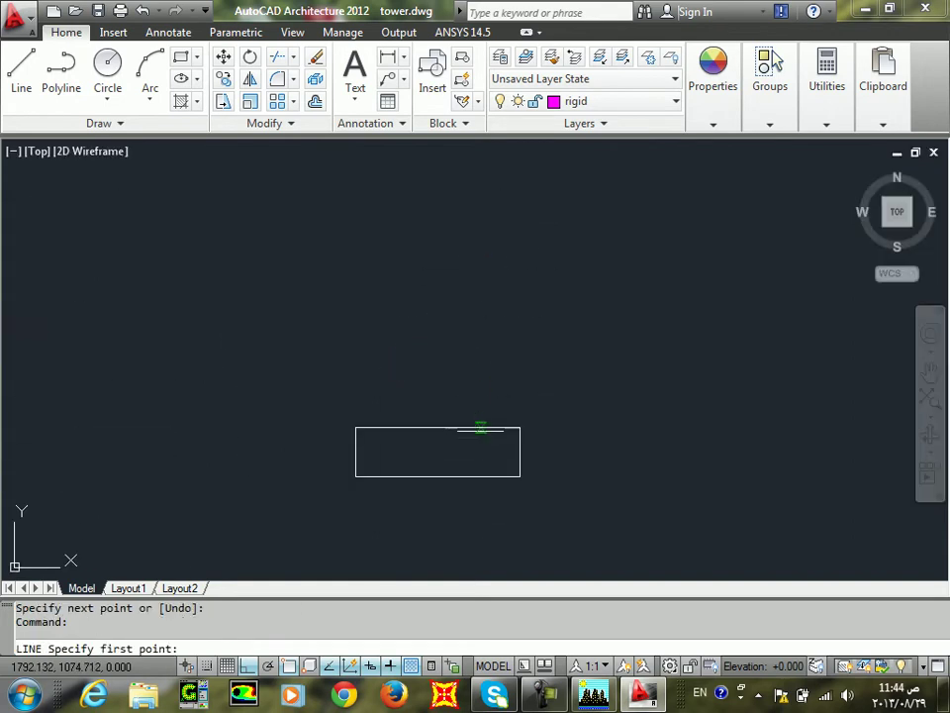
pyautogui.click(519, 452)
pyautogui.click(356, 451)
pyautogui.press('Return')
pyautogui.scroll(-2, 356, 451)
pyautogui.press('Return')
pyautogui.scroll(3, 424, 519)
pyautogui.scroll(-2, 391, 409)
pyautogui.moveTo(361, 242); pyautogui.dragTo(397, 392, button='middle')
pyautogui.scroll(6, 383, 371)
pyautogui.scroll(3, 347, 271)
pyautogui.moveTo(263, 154); pyautogui.dragTo(287, 377, button='middle')
pyautogui.scroll(3, 286, 375)
pyautogui.press('Escape')
pyautogui.click(318, 388)
pyautogui.press('Escape')
pyautogui.scroll(-4, 372, 301)
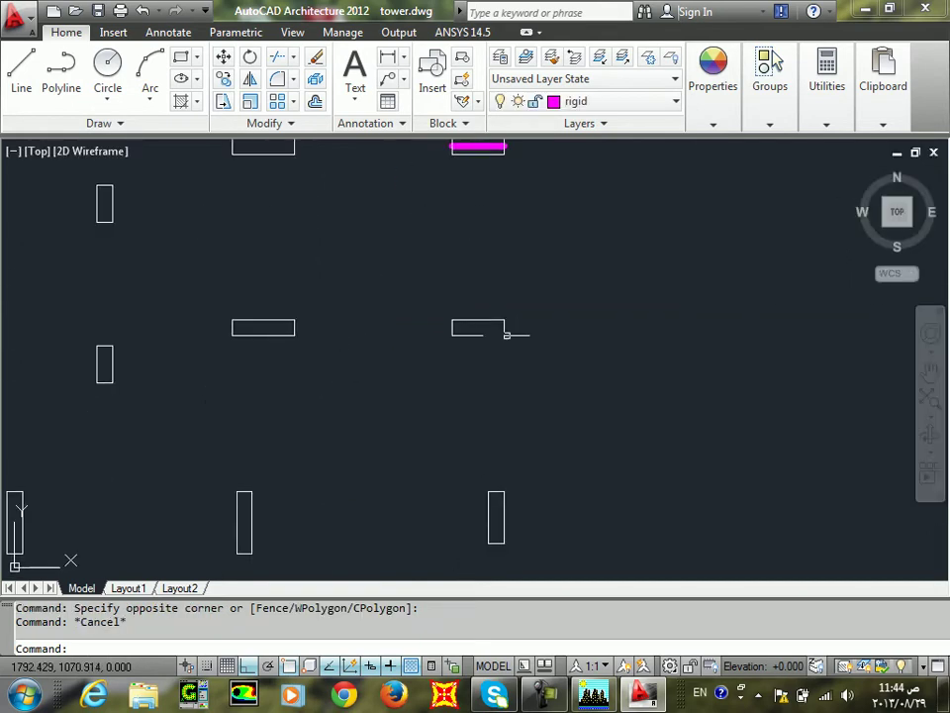
# Draw a horizontal centreline through the easternmost column in the middle row, between the midpoints of its short sides
pyautogui.scroll(4, 500, 332)
pyautogui.press('Return')
pyautogui.click(505, 323)
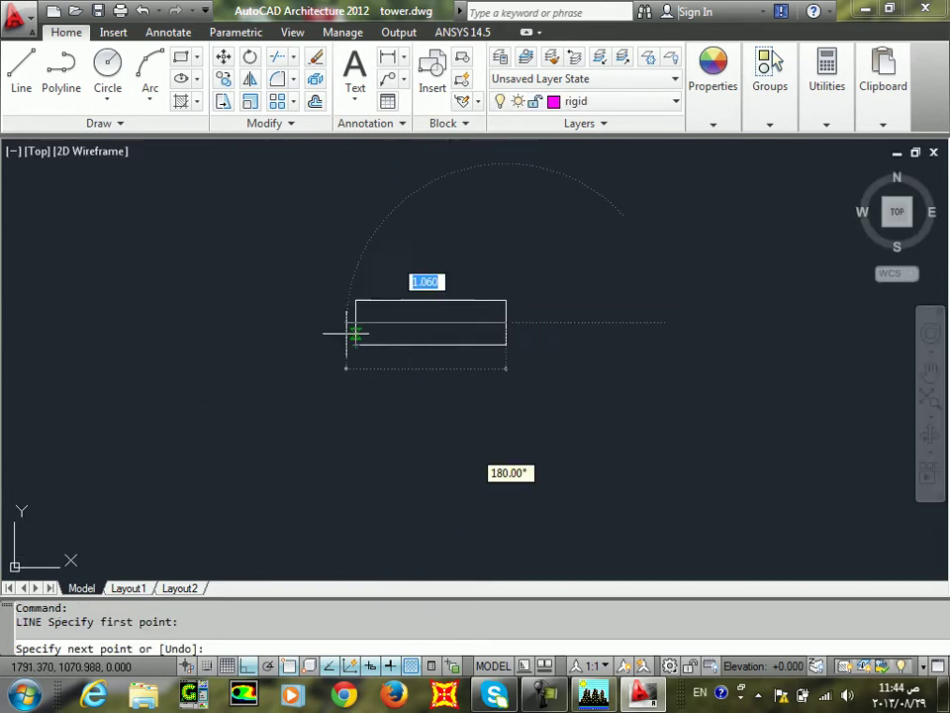
pyautogui.click(355, 323)
pyautogui.press('Return')
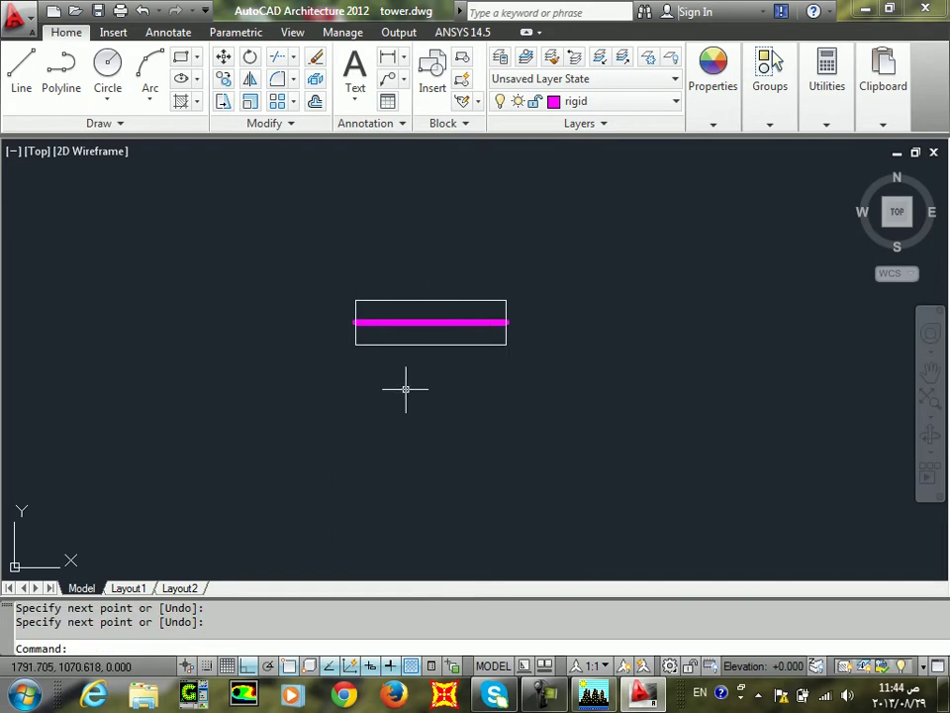
# Draw a vertical centreline through the easternmost column in the second row from the south, between its short-side midpoints
pyautogui.scroll(-2, 433, 360)
pyautogui.press('Return')
pyautogui.moveTo(486, 516); pyautogui.dragTo(471, 352, button='middle')
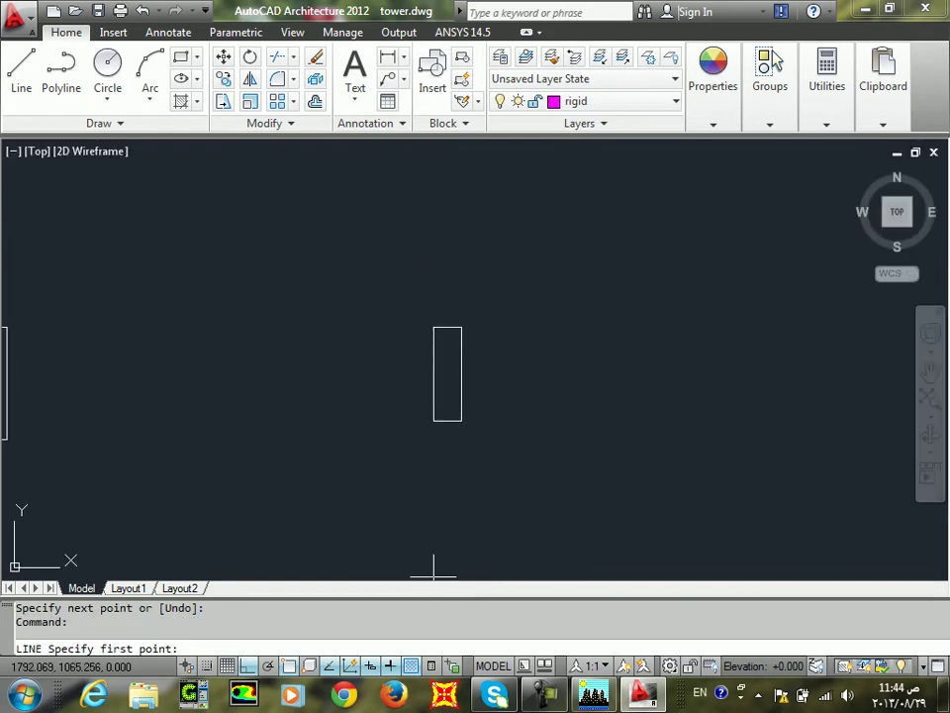
pyautogui.click(442, 331)
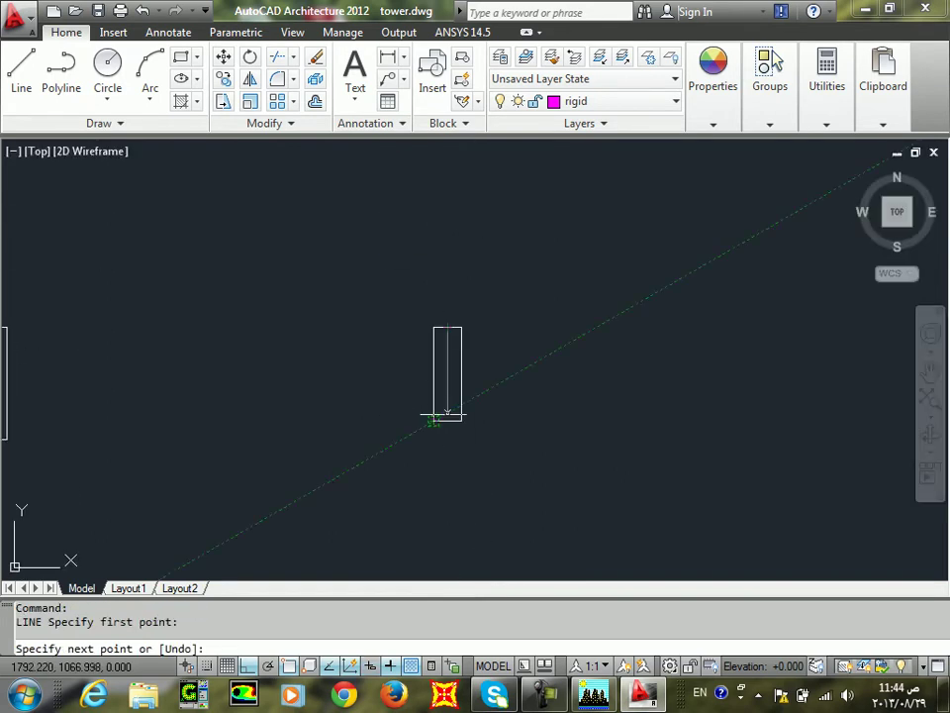
pyautogui.click(448, 421)
pyautogui.press('Return')
# Draw a horizontal centreline through the southeast corner column between the midpoints of its short sides
pyautogui.scroll(-2, 451, 467)
pyautogui.moveTo(450, 477); pyautogui.dragTo(479, 231, button='middle')
pyautogui.press('Return')
pyautogui.scroll(5, 497, 366)
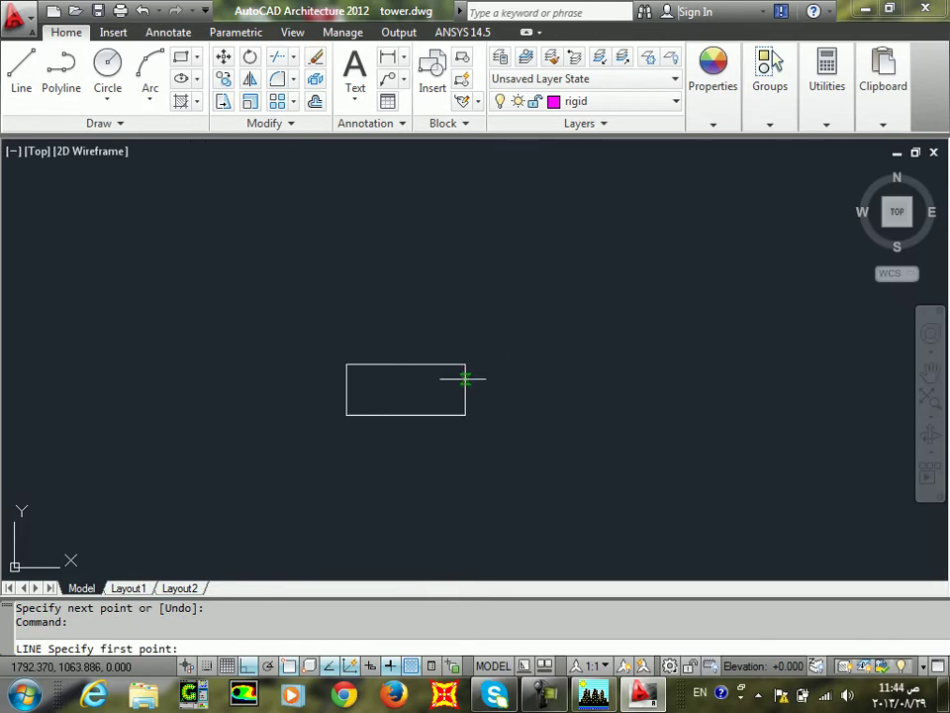
pyautogui.click(465, 388)
pyautogui.click(349, 390)
pyautogui.press('Return')
pyautogui.scroll(-4, 376, 386)
pyautogui.press('Return')
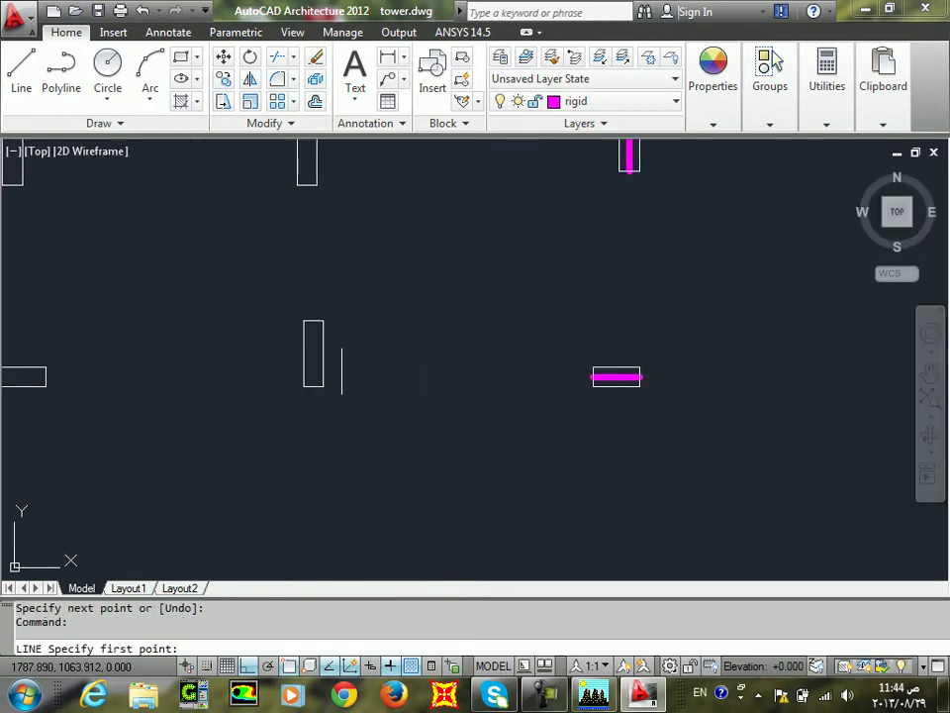
pyautogui.scroll(3, 326, 337)
pyautogui.click(289, 288)
pyautogui.press('Return')
pyautogui.click(288, 418)
pyautogui.scroll(-4, 333, 352)
pyautogui.press('Return')
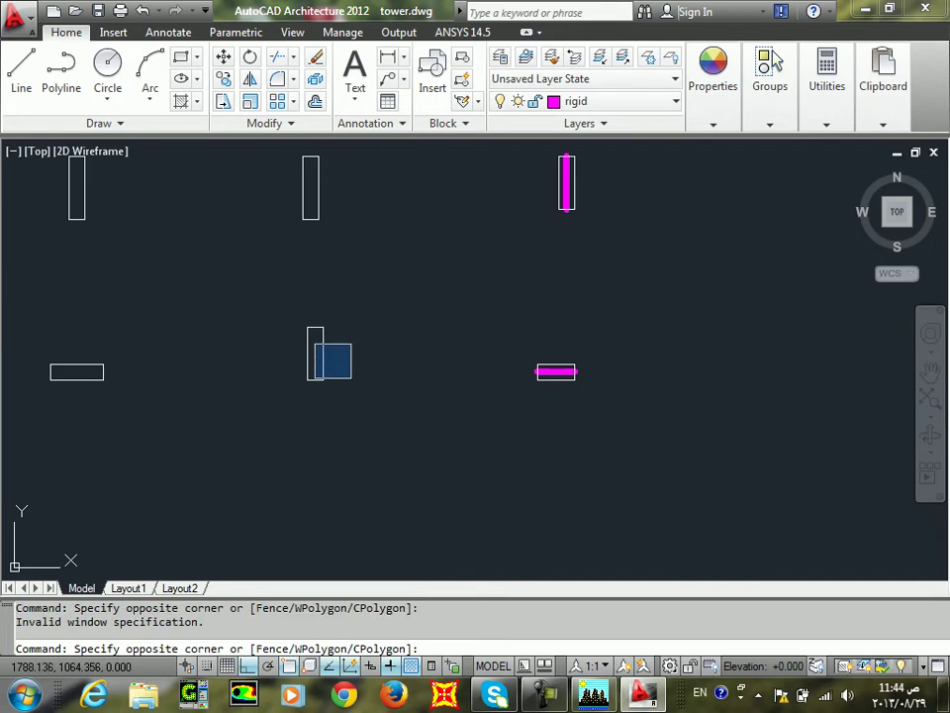
pyautogui.press('Escape')
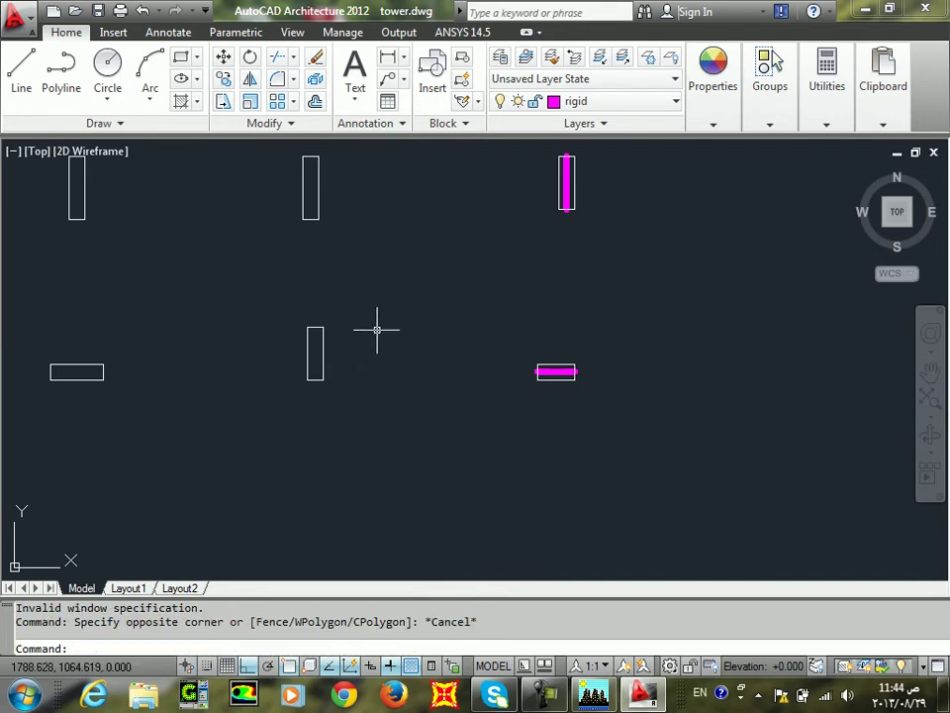
# Draw a vertical centreline through the second column from the east in the southernmost row, between its short-side midpoints
pyautogui.press('Return')
pyautogui.scroll(3, 314, 352)
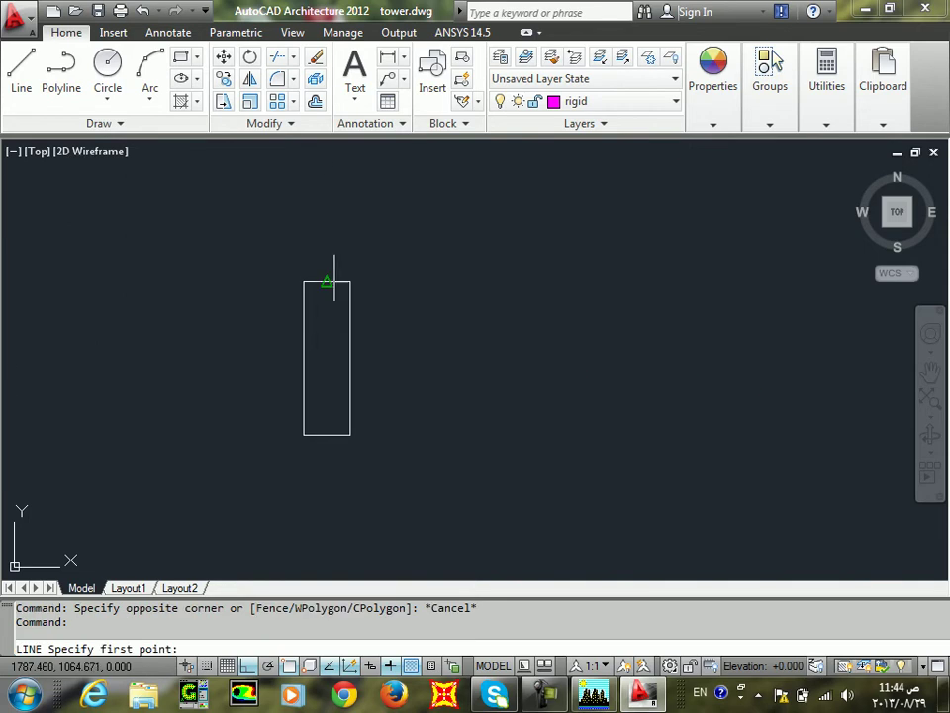
pyautogui.click(326, 283)
pyautogui.click(328, 434)
pyautogui.press('Return')
# Draw a horizontal centreline through the middle column of the southernmost row, between the midpoints of its short sides
pyautogui.press('Return')
pyautogui.scroll(-3, 801, 338)
pyautogui.scroll(3, 370, 363)
pyautogui.click(469, 381)
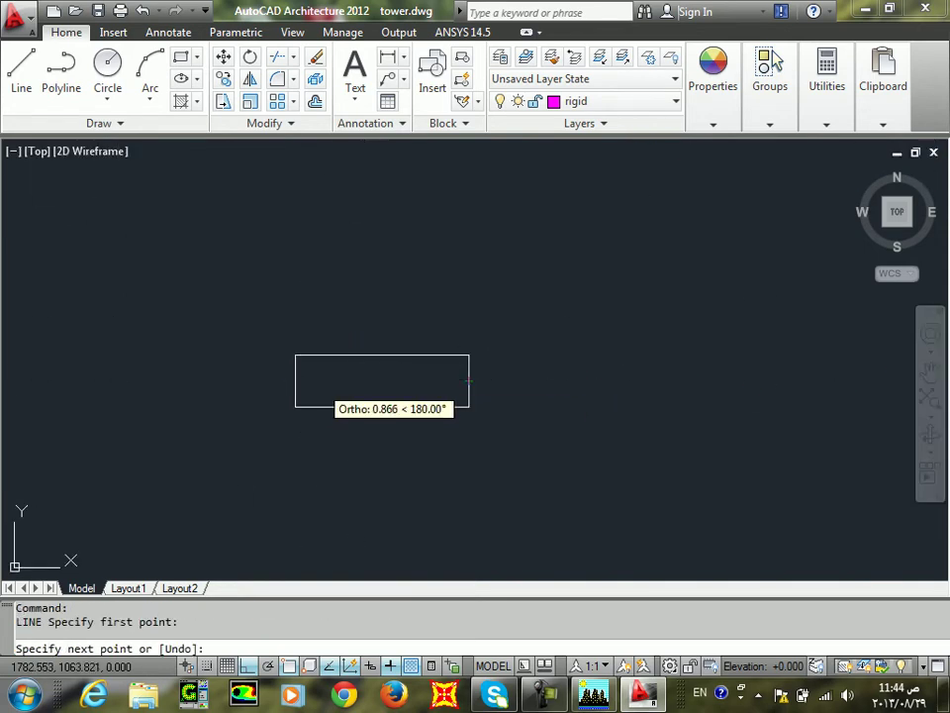
pyautogui.click(295, 381)
pyautogui.press('Return')
# Draw a vertical centreline through the middle column in the second row from the south, between its short-side midpoints
pyautogui.scroll(-4, 336, 295)
pyautogui.moveTo(348, 300); pyautogui.dragTo(353, 443, button='middle')
pyautogui.press('Return')
pyautogui.scroll(3, 357, 201)
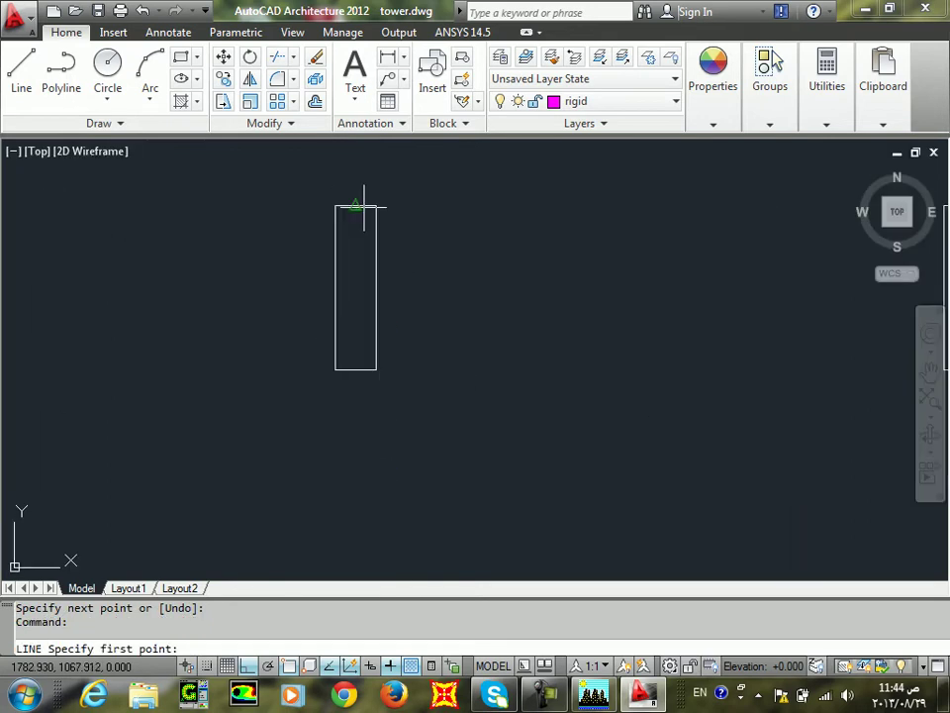
pyautogui.click(356, 206)
pyautogui.click(356, 370)
pyautogui.press('Return')
# Draw a horizontal centreline through the middle-row column just west of the easternmost one, between its short-side midpoints
pyautogui.scroll(-4, 362, 337)
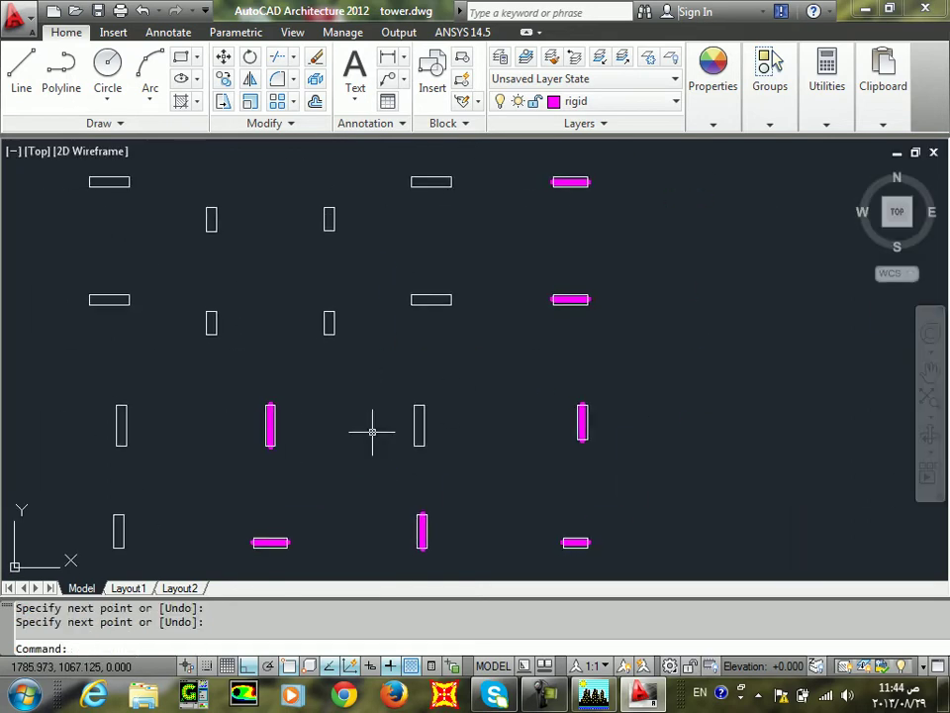
pyautogui.press('Return')
pyautogui.scroll(4, 431, 302)
pyautogui.click(598, 262)
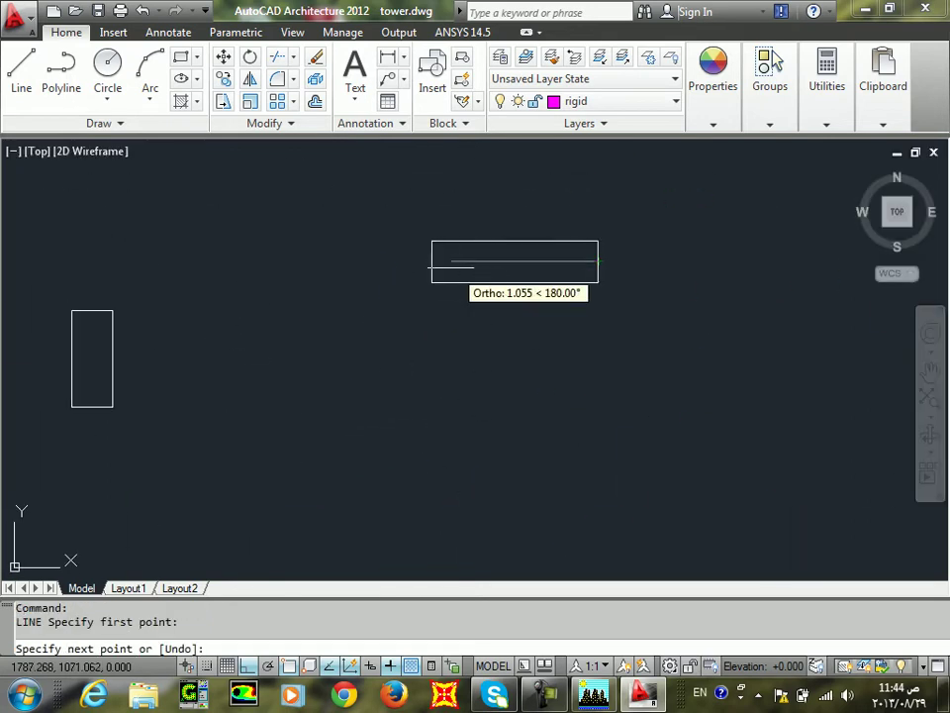
pyautogui.click(431, 261)
pyautogui.press('Return')
# Draw a vertical centreline through the second column from the east in the second row from the south
pyautogui.scroll(-4, 431, 262)
pyautogui.press('Return')
pyautogui.scroll(4, 494, 312)
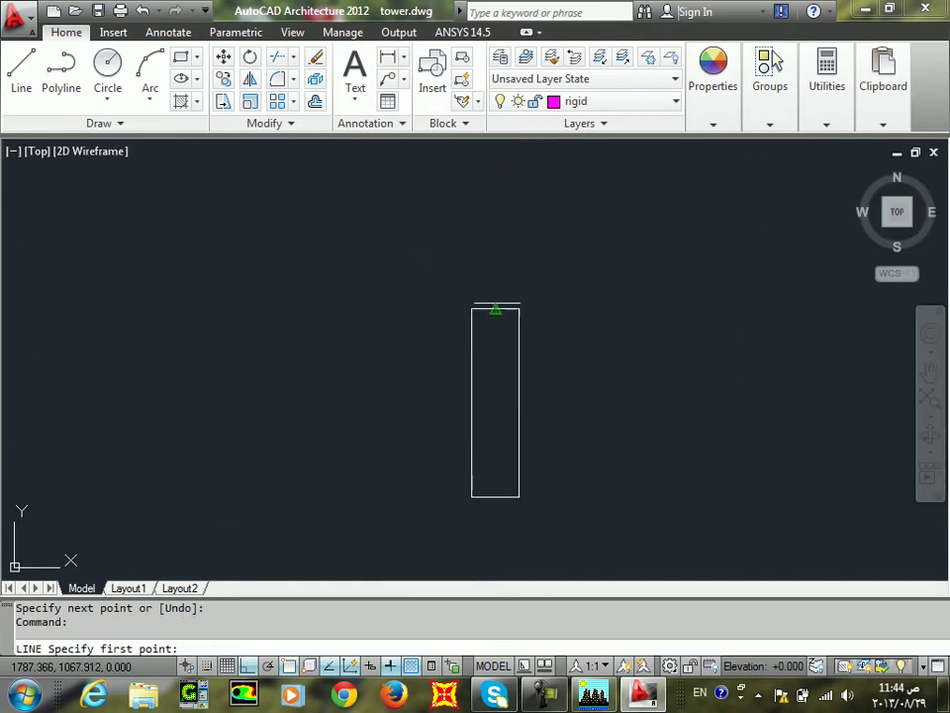
pyautogui.click(495, 309)
pyautogui.click(496, 497)
pyautogui.press('Return')
# Draw a vertical centreline through the stairwell's southeast column between the midpoints of its short sides
pyautogui.scroll(-4, 496, 497)
pyautogui.press('Return')
pyautogui.scroll(4, 382, 287)
pyautogui.click(362, 277)
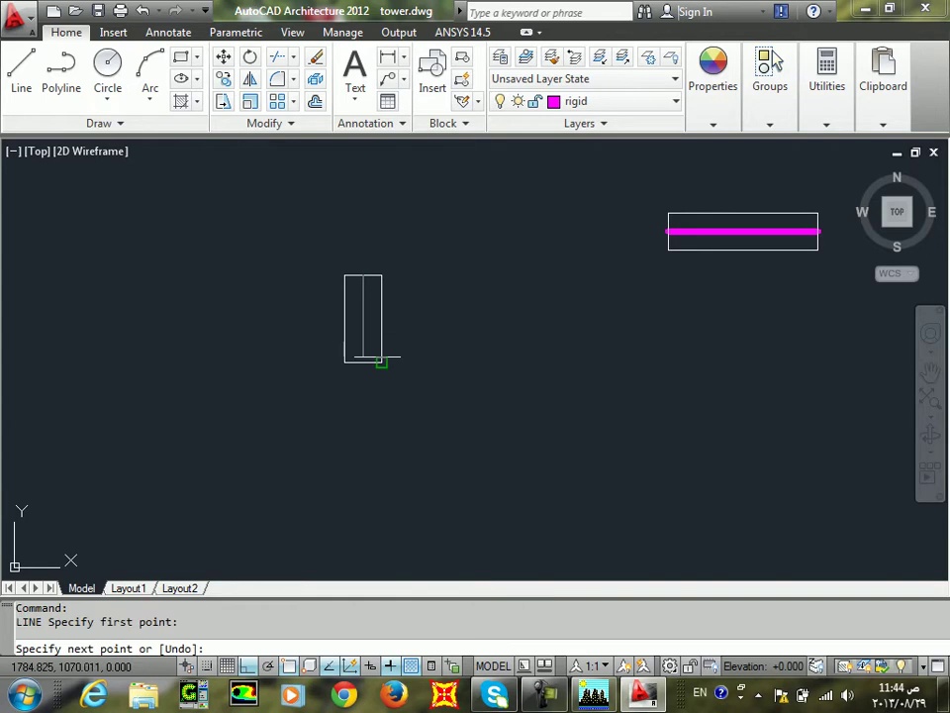
pyautogui.click(363, 365)
pyautogui.press('Return')
# Draw a vertical centreline through the stairwell's southwest column between the midpoints of its short sides
pyautogui.scroll(-4, 386, 317)
pyautogui.press('Return')
pyautogui.scroll(6, 406, 317)
pyautogui.click(393, 312)
pyautogui.click(393, 405)
pyautogui.press('Return')
# Draw a horizontal centreline through the second column from the west in the middle row, between its short-side midpoints
pyautogui.scroll(-4, 466, 396)
pyautogui.press('Return')
pyautogui.scroll(5, 425, 350)
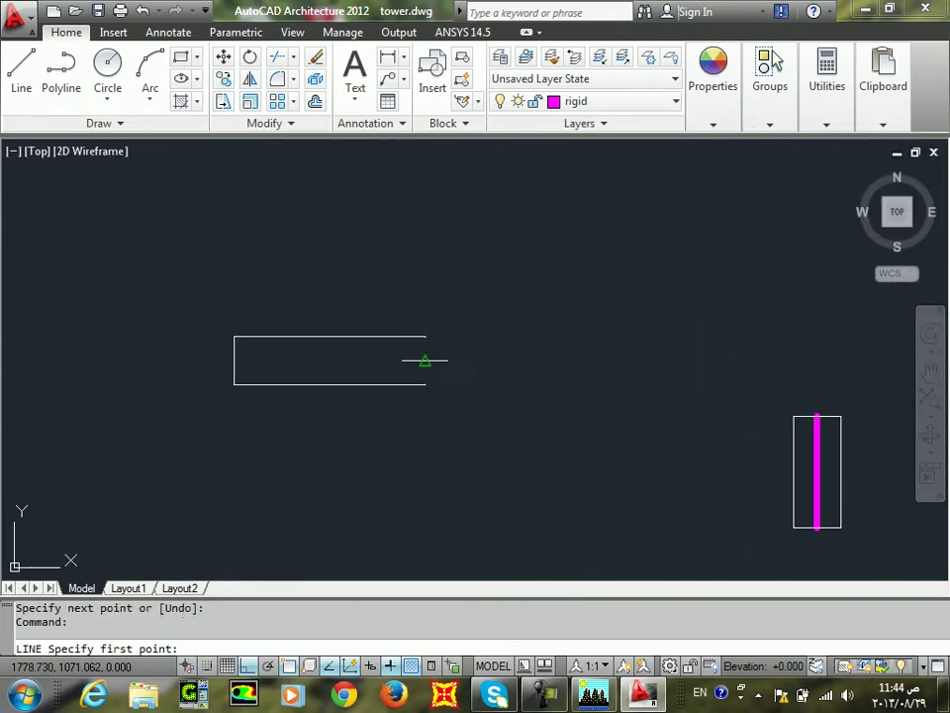
pyautogui.click(425, 362)
pyautogui.click(234, 361)
pyautogui.press('Return')
# Draw a horizontal centreline through the westernmost column in the middle row, between the midpoints of its short sides
pyautogui.scroll(-4, 234, 360)
pyautogui.press('Return')
pyautogui.scroll(6, 383, 332)
pyautogui.click(392, 351)
pyautogui.press('Return')
pyautogui.press('Return')
pyautogui.click(391, 349)
pyautogui.click(204, 350)
pyautogui.press('Return')
# Draw a vertical centreline through the westernmost column in the second row from the south, between its short-side midpoints
pyautogui.scroll(-4, 373, 263)
pyautogui.press('Return')
pyautogui.scroll(5, 297, 414)
pyautogui.click(276, 396)
pyautogui.scroll(-3, 297, 356)
pyautogui.click(303, 381)
pyautogui.press('Return')
# Draw a horizontal centreline through the southwest corner column between the midpoints of its short sides
pyautogui.scroll(-3, 304, 391)
pyautogui.press('Return')
pyautogui.scroll(5, 292, 283)
pyautogui.click(334, 284)
pyautogui.click(248, 287)
pyautogui.press('Return')
# Draw a vertical centreline through the second column from the west in the southernmost row, between its short-side midpoints
pyautogui.scroll(-3, 237, 317)
pyautogui.press('Return')
pyautogui.scroll(4, 278, 258)
pyautogui.click(336, 235)
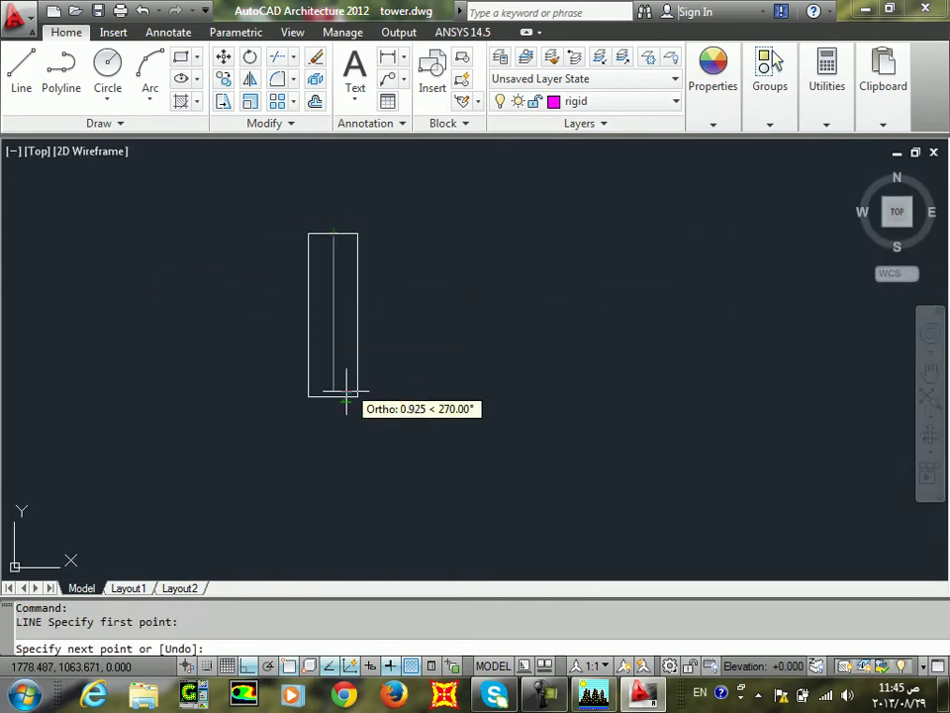
pyautogui.click(333, 396)
pyautogui.press('Return')
# Draw a vertical centreline through the second column from the west in the second row from the south
pyautogui.scroll(-3, 399, 266)
pyautogui.press('Return')
pyautogui.scroll(-2, 302, 524)
pyautogui.scroll(5, 297, 525)
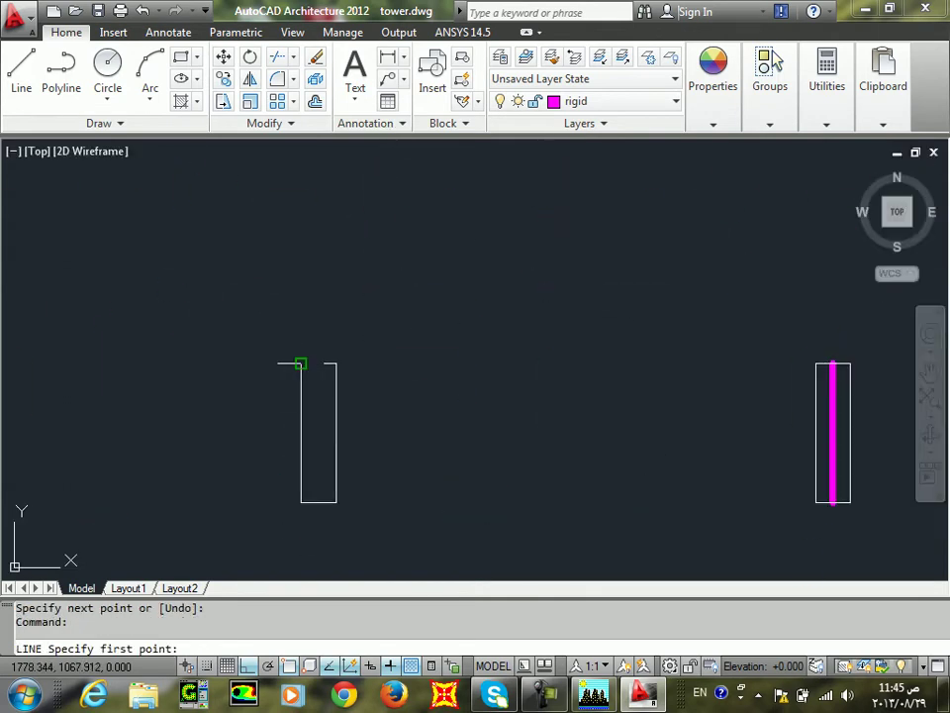
pyautogui.click(317, 363)
pyautogui.click(317, 502)
pyautogui.press('Return')
# Draw a vertical centreline through the stairwell's northwest column between the midpoints of its short sides
pyautogui.scroll(-3, 339, 377)
pyautogui.press('Return')
pyautogui.scroll(5, 313, 431)
pyautogui.click(411, 317)
pyautogui.click(410, 376)
pyautogui.press('Return')
# Draw a horizontal centreline through the second column from the west in the second row from the north
pyautogui.moveTo(213, 255); pyautogui.dragTo(401, 305, button='middle')
pyautogui.press('Return')
pyautogui.scroll(3, 396, 305)
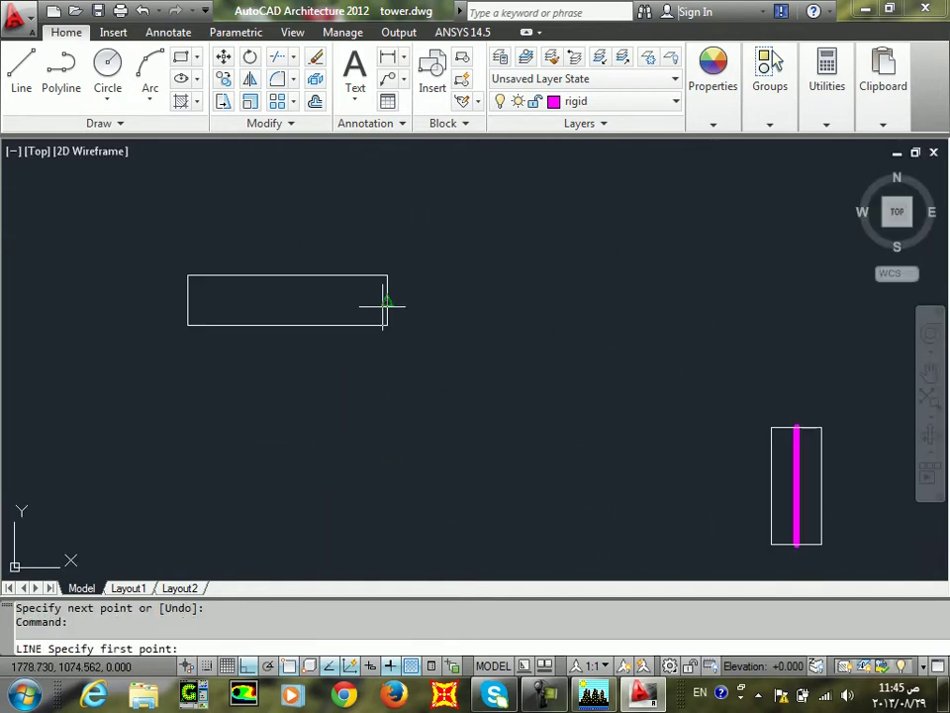
pyautogui.click(386, 301)
pyautogui.click(180, 300)
pyautogui.press('Return')
# Draw a horizontal centreline through the westernmost column in the second row from the north, between its short-side midpoints
pyautogui.scroll(-4, 542, 349)
pyautogui.press('Return')
pyautogui.scroll(4, 259, 336)
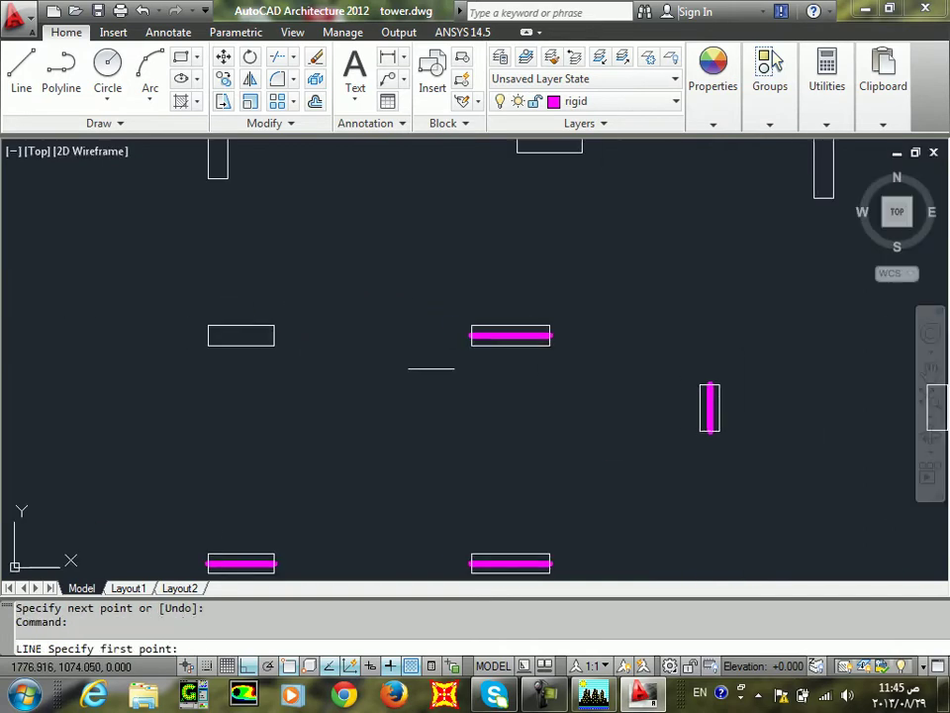
pyautogui.click(291, 340)
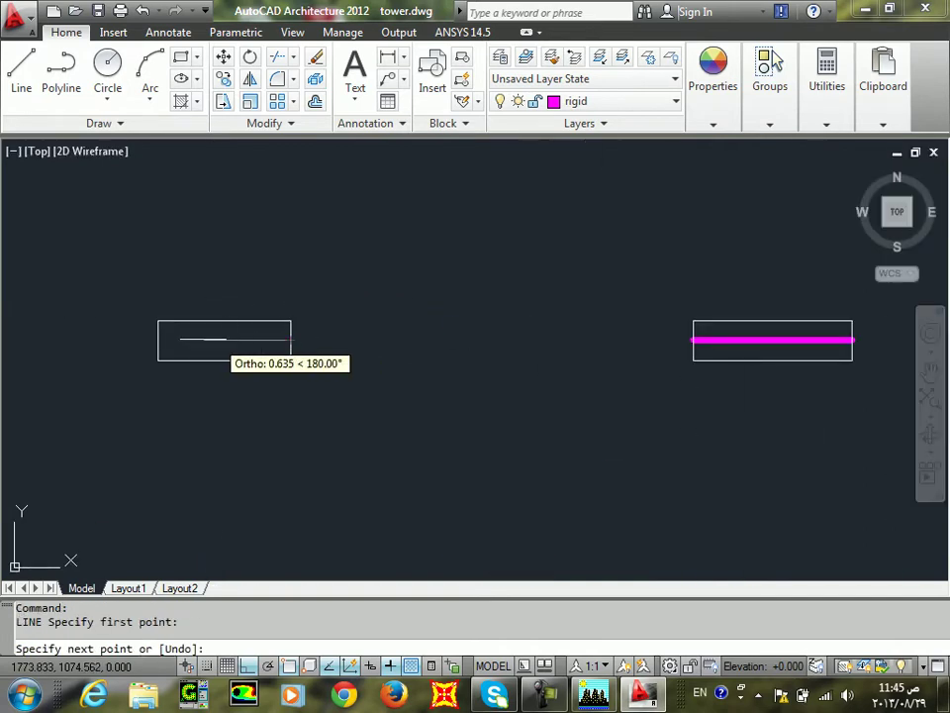
pyautogui.click(158, 340)
pyautogui.press('Return')
# Draw a vertical centreline through the westernmost column in the northernmost row, between its short-side midpoints
pyautogui.press('Return')
pyautogui.scroll(-4, 277, 427)
pyautogui.scroll(3, 269, 262)
pyautogui.click(268, 246)
pyautogui.click(268, 319)
pyautogui.press('Return')
# Draw a horizontal centreline through the second column from the west in the northernmost row
pyautogui.moveTo(577, 320); pyautogui.dragTo(63, 324, button='middle')
pyautogui.press('Return')
pyautogui.click(346, 263)
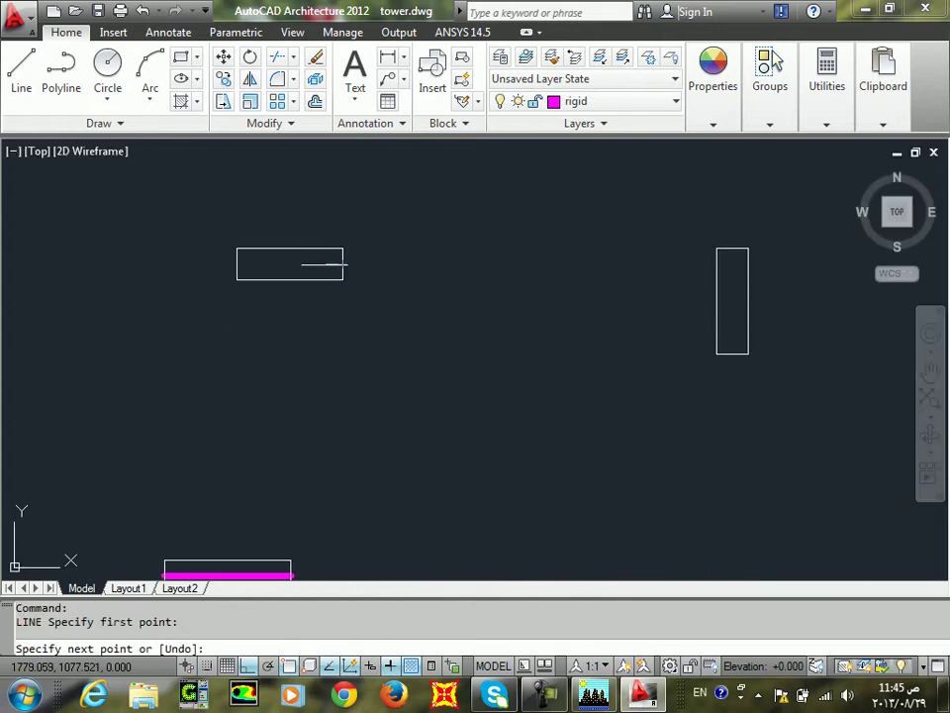
pyautogui.click(238, 263)
pyautogui.press('Return')
# Try to draw a vertical centreline through the third column from the west in the northernmost row
pyautogui.press('Return')
pyautogui.click(733, 249)
pyautogui.press('Return')
pyautogui.click(730, 349)
pyautogui.moveTo(732, 349); pyautogui.dragTo(100, 348, button='middle')
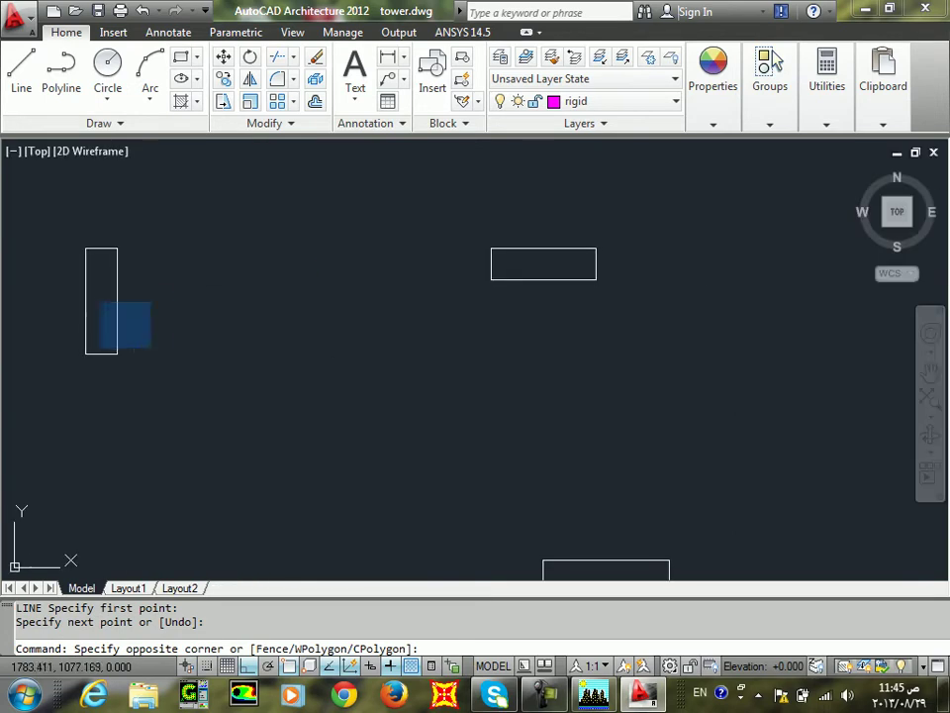
# Draw lengthwise centre lines on the rigid layer through the vertical column and the horizontal column of the upper row
pyautogui.click(143, 303)
pyautogui.press('Return')
pyautogui.click(100, 249)
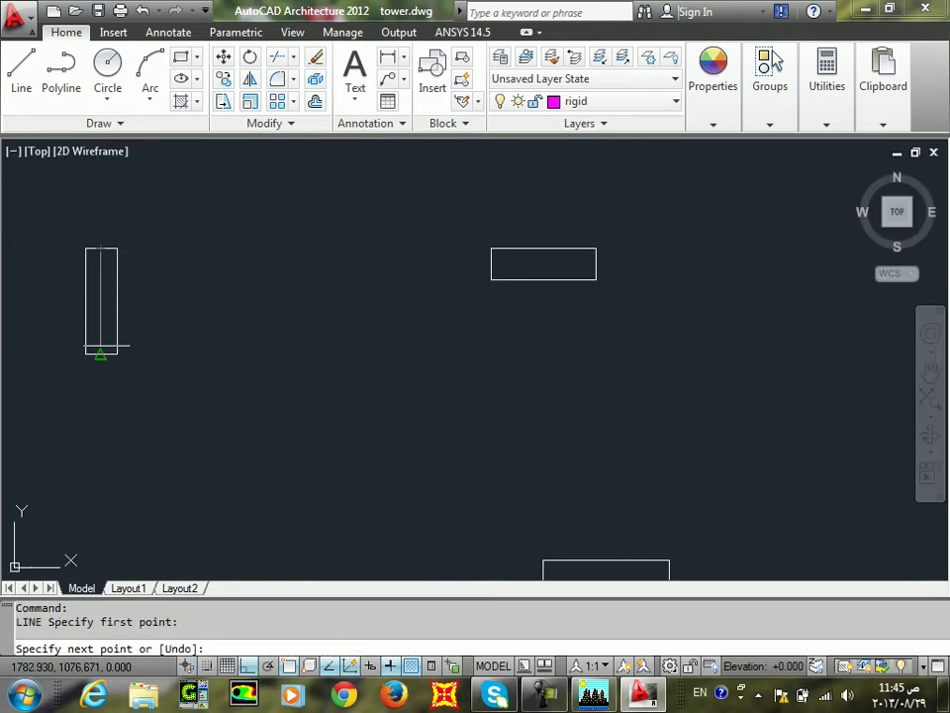
pyautogui.click(100, 353)
pyautogui.press('Return')
pyautogui.press('Return')
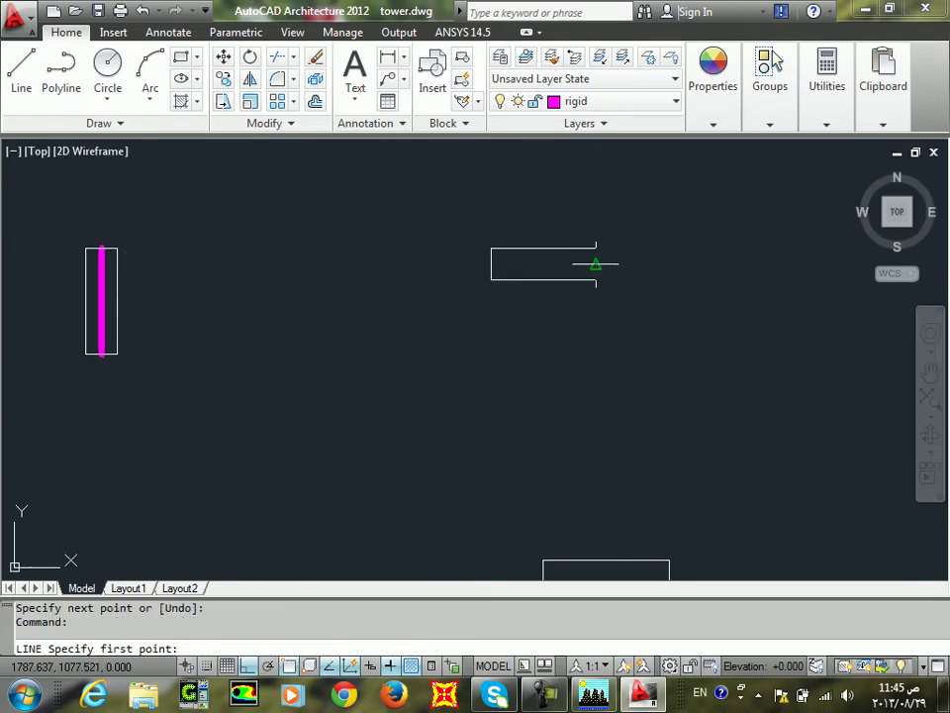
pyautogui.click(595, 264)
pyautogui.click(492, 263)
pyautogui.press('Return')
# Draw lengthwise centre lines through the two remaining unmarked columns below, one horizontal and one vertical
pyautogui.press('Return')
pyautogui.moveTo(492, 263); pyautogui.dragTo(503, 79, button='middle')
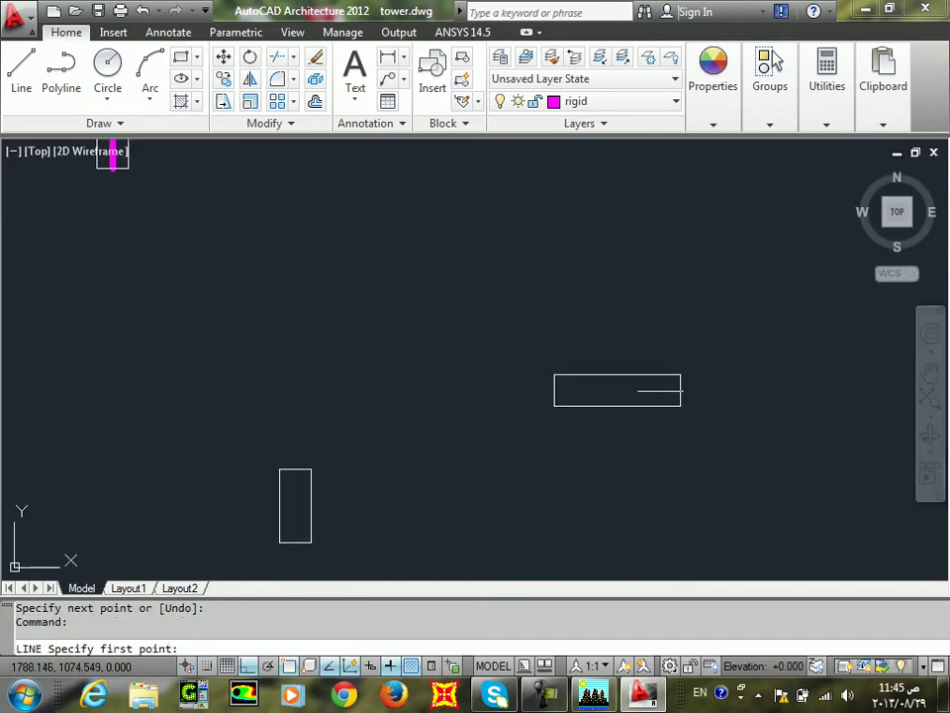
pyautogui.click(680, 390)
pyautogui.click(553, 390)
pyautogui.press('Return')
pyautogui.press('Return')
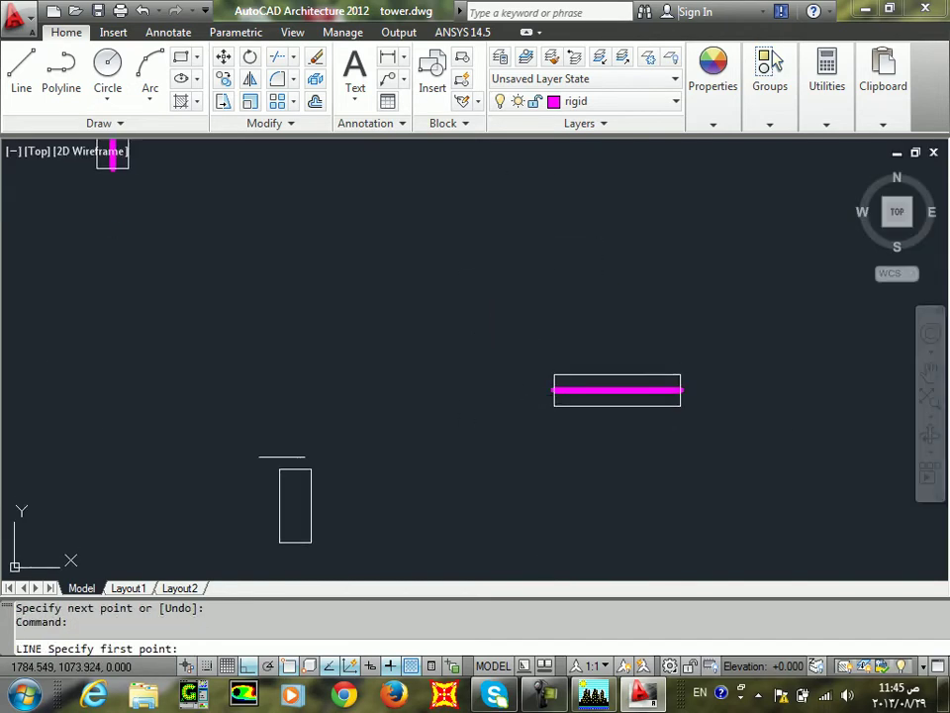
pyautogui.click(295, 469)
pyautogui.click(295, 543)
pyautogui.press('Return')
# Restore the hidden layers of the floor plan with the LAYUNISO command
pyautogui.scroll(-8, 431, 406)
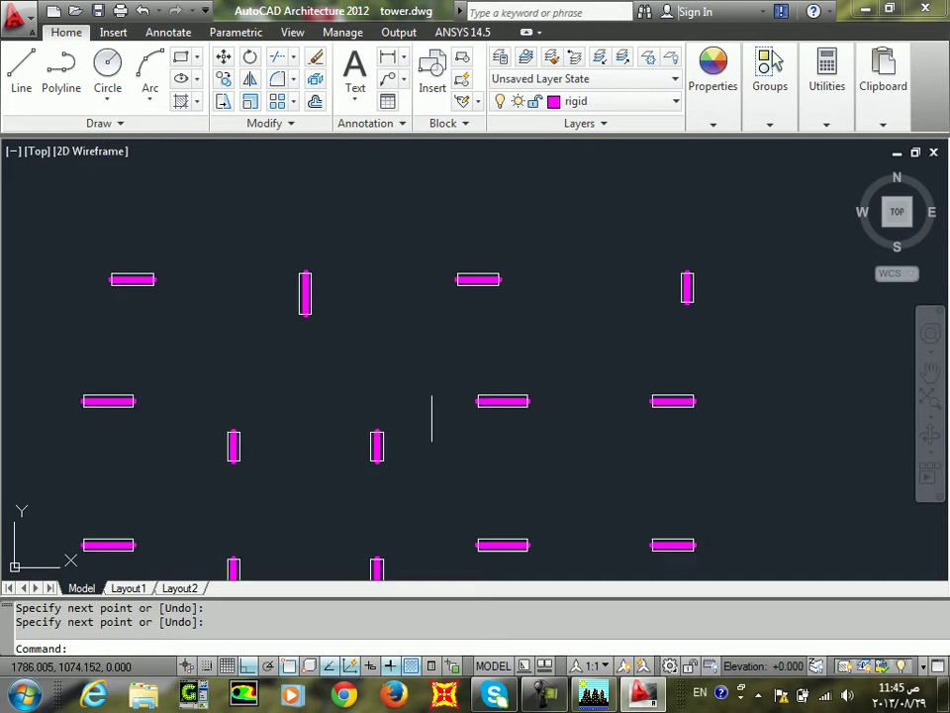
pyautogui.moveTo(623, 289); pyautogui.dragTo(633, 351, button='middle')
pyautogui.scroll(12, 364, 418)
pyautogui.scroll(-8, 363, 418)
pyautogui.moveTo(384, 417); pyautogui.dragTo(263, 419, button='middle')
pyautogui.moveTo(702, 411); pyautogui.dragTo(688, 412, button='middle')
pyautogui.press('Escape')
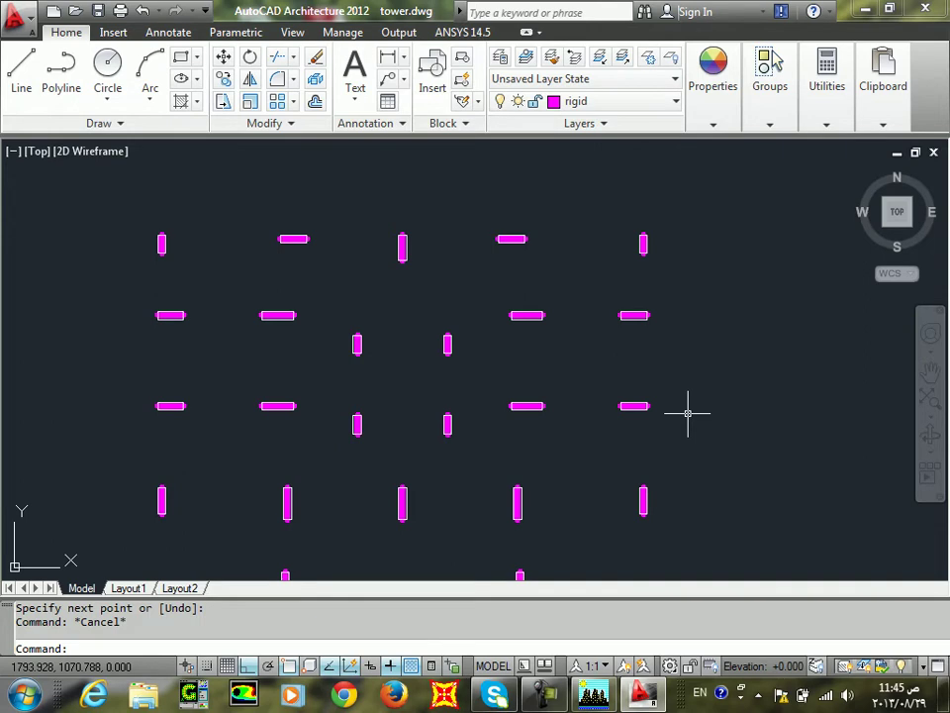
pyautogui.write('layuniso')
pyautogui.press('Return')
# Examine the columns and walls around the central core in the full floor plan
pyautogui.scroll(8, 529, 319)
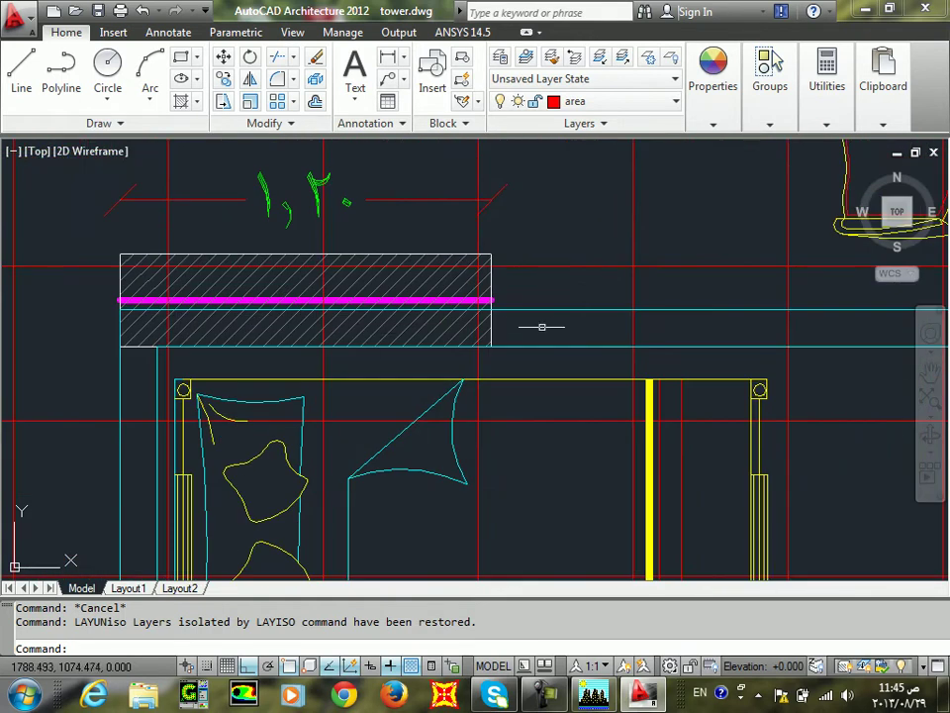
pyautogui.scroll(-6, 555, 302)
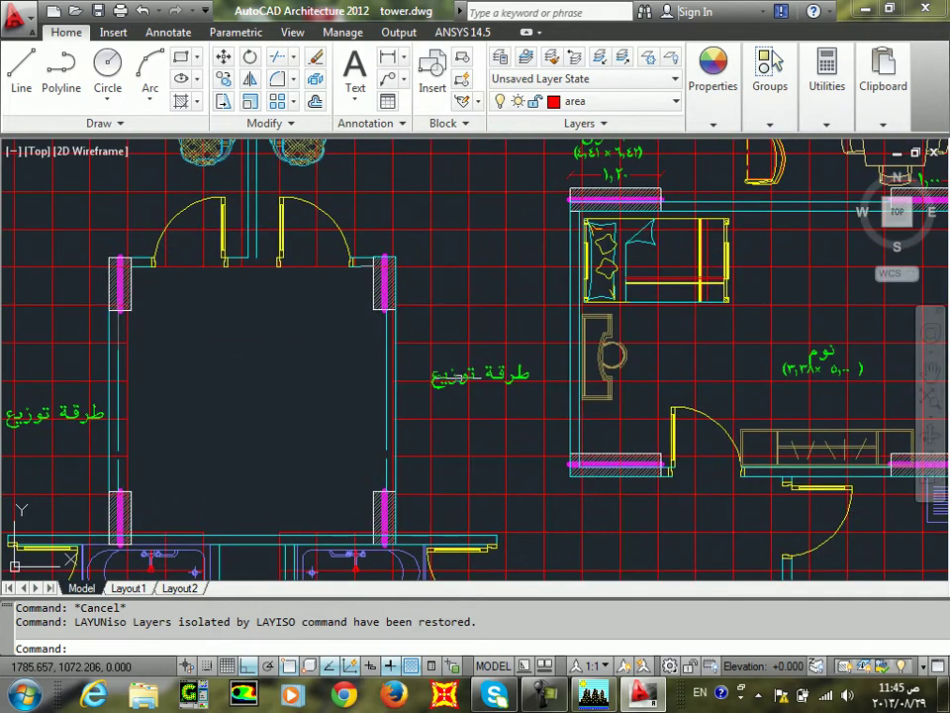
pyautogui.scroll(-2, 511, 374)
pyautogui.scroll(-5, 523, 375)
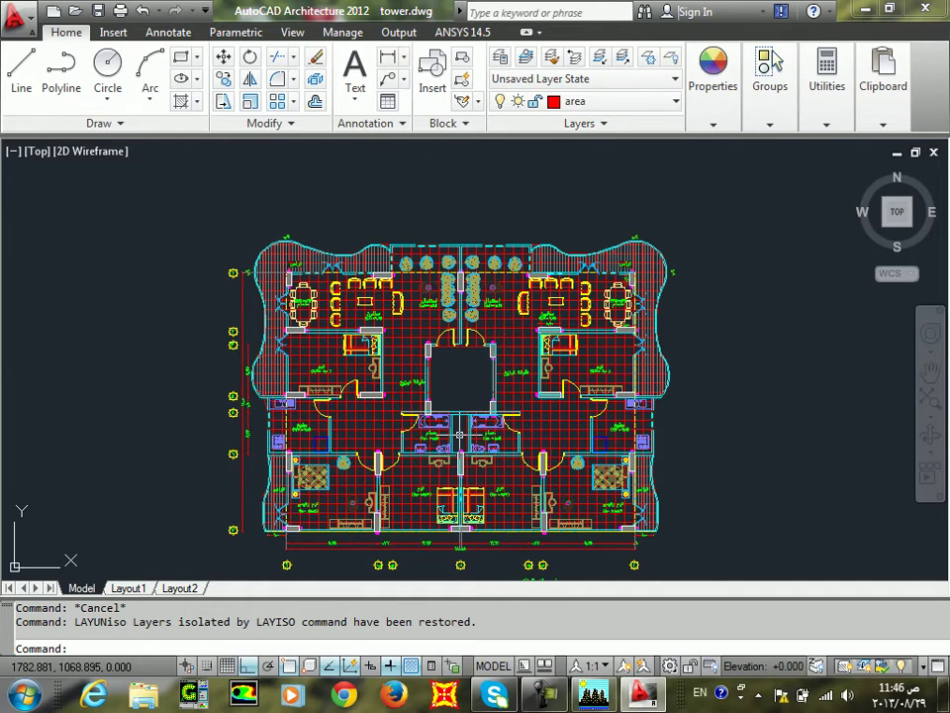
pyautogui.scroll(5, 460, 436)
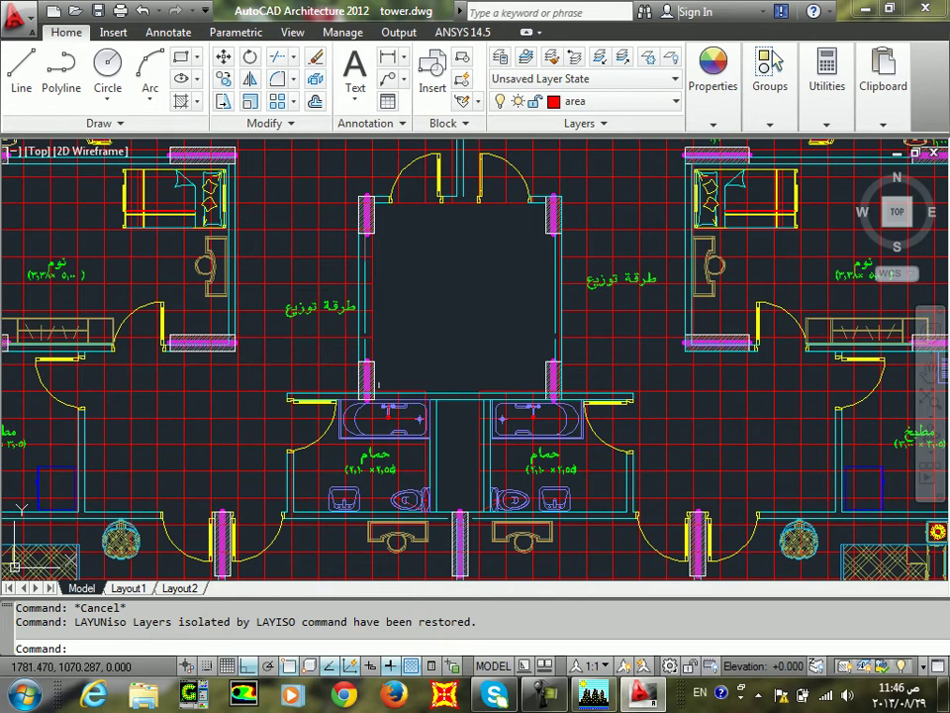
pyautogui.scroll(2, 486, 344)
pyautogui.scroll(-1, 637, 259)
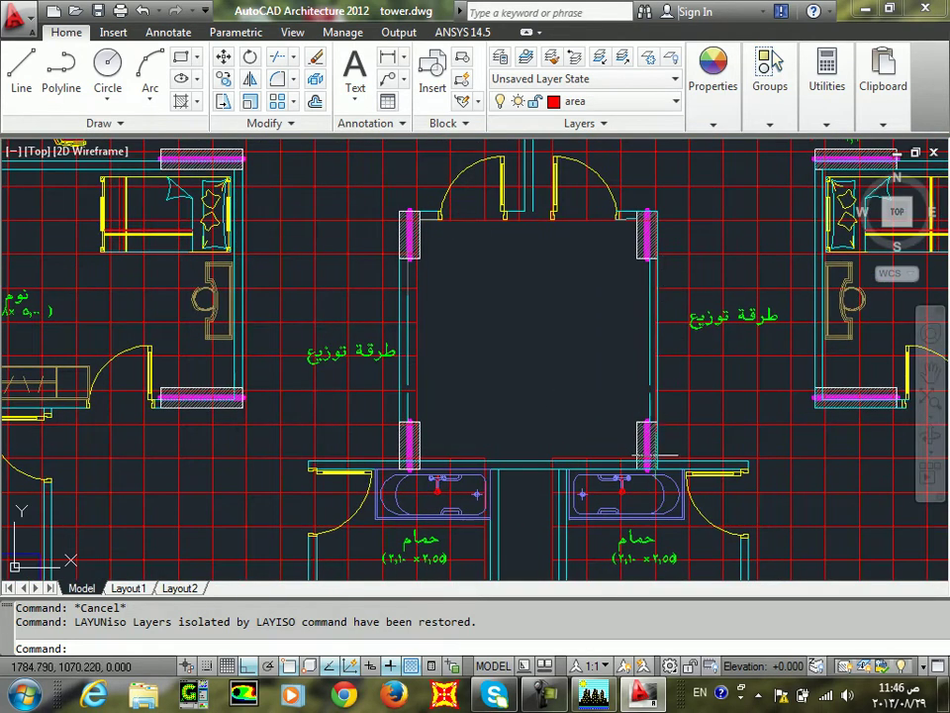
pyautogui.scroll(3, 418, 440)
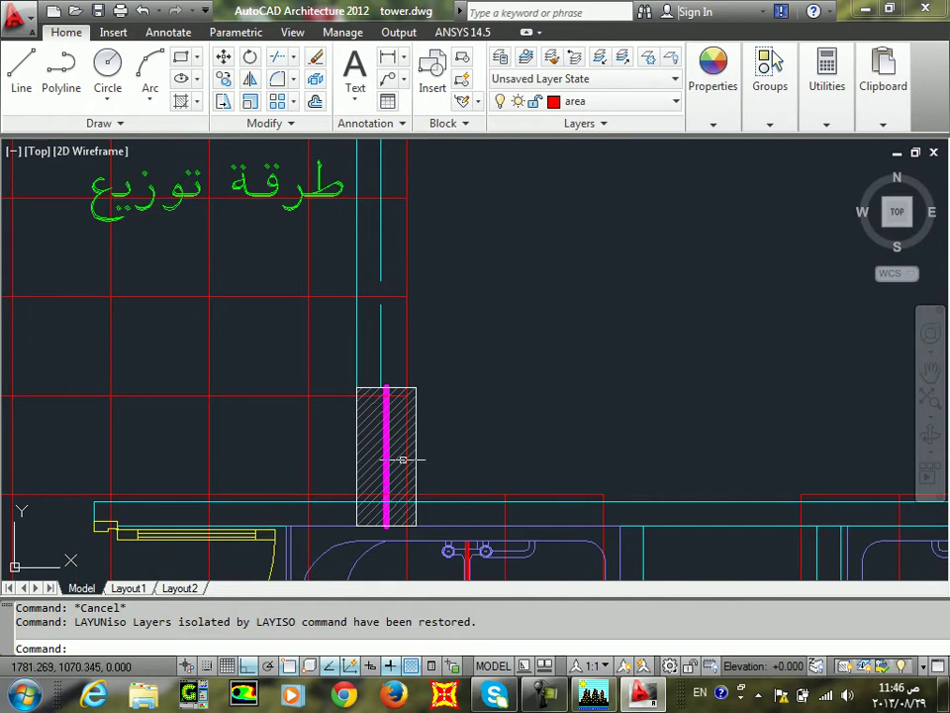
pyautogui.moveTo(531, 430); pyautogui.dragTo(254, 387, button='middle')
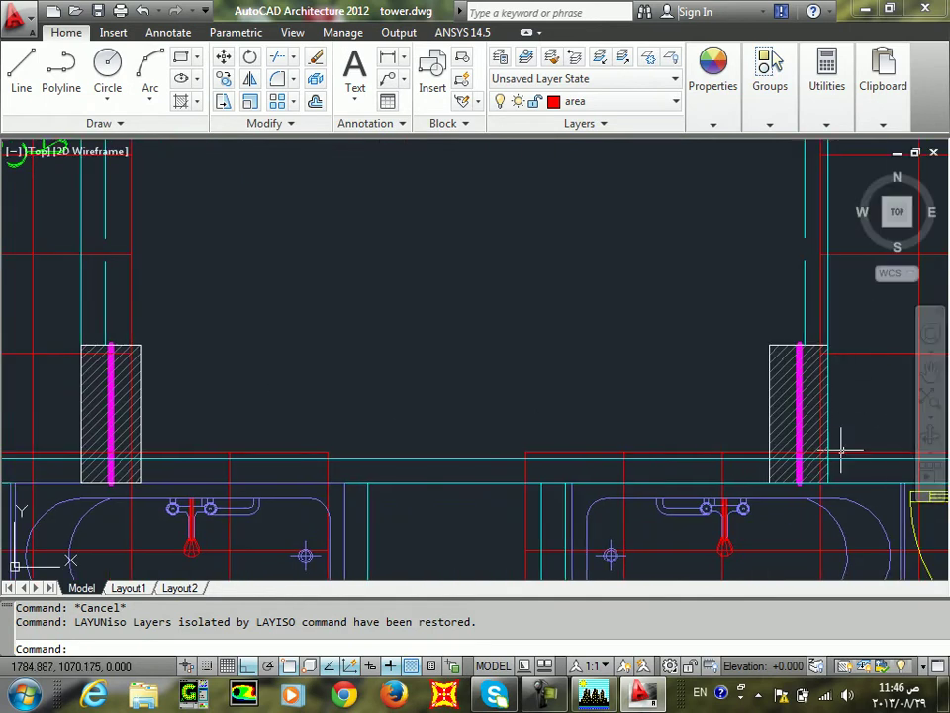
pyautogui.scroll(-2, 171, 444)
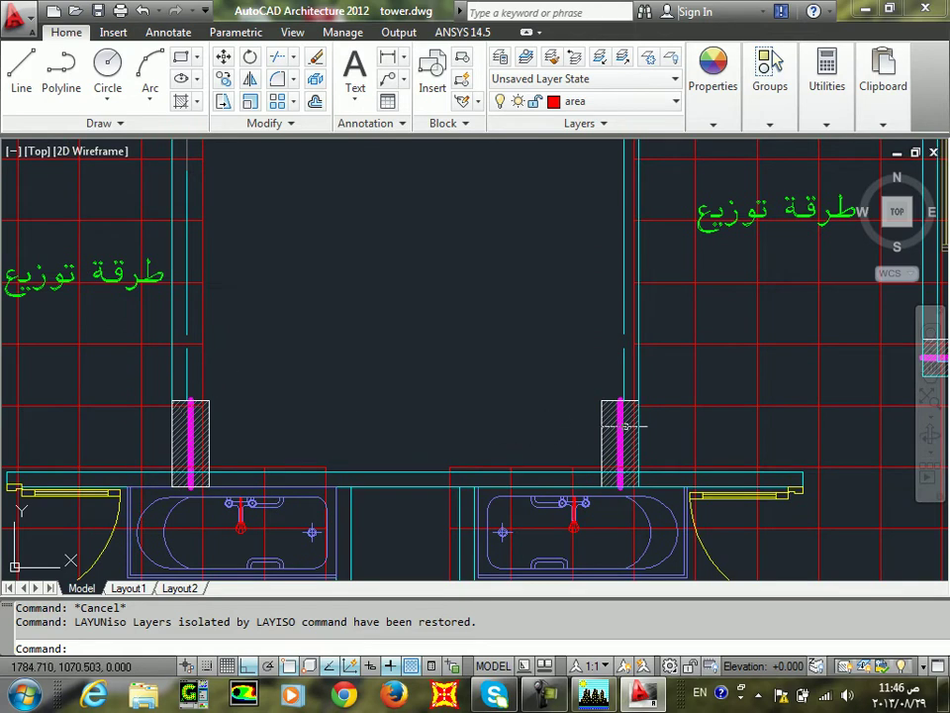
# Erase the two lower columns of the central core, including their outlines, hatches and rigid centre lines
pyautogui.scroll(4, 584, 431)
pyautogui.click(626, 331)
pyautogui.click(534, 435)
pyautogui.scroll(-4, 525, 395)
pyautogui.scroll(3, 257, 337)
pyautogui.click(262, 334)
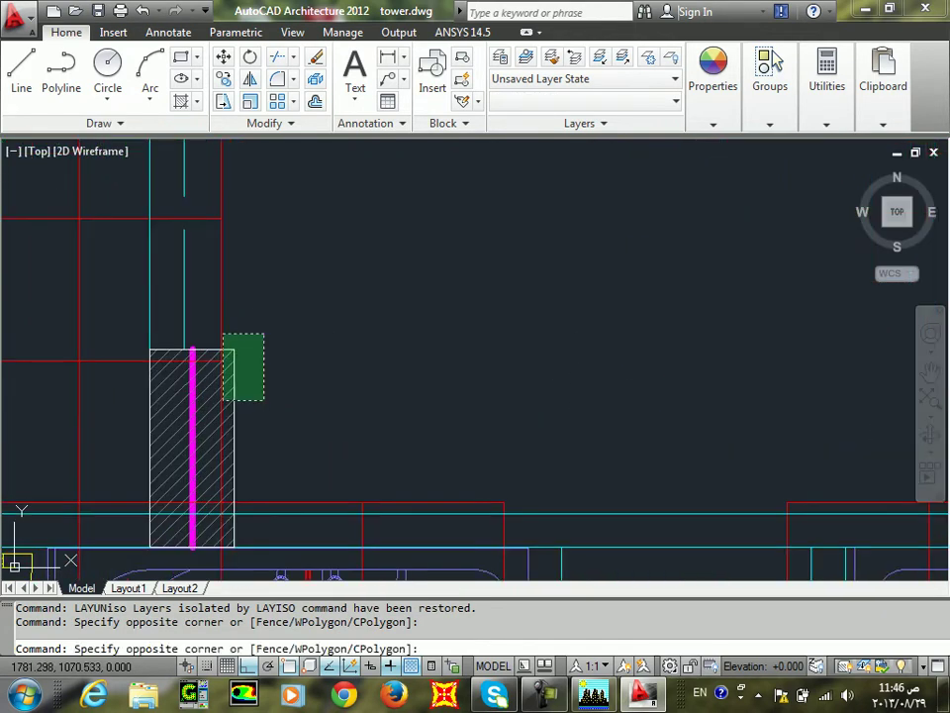
pyautogui.click(224, 394)
pyautogui.scroll(5, 213, 396)
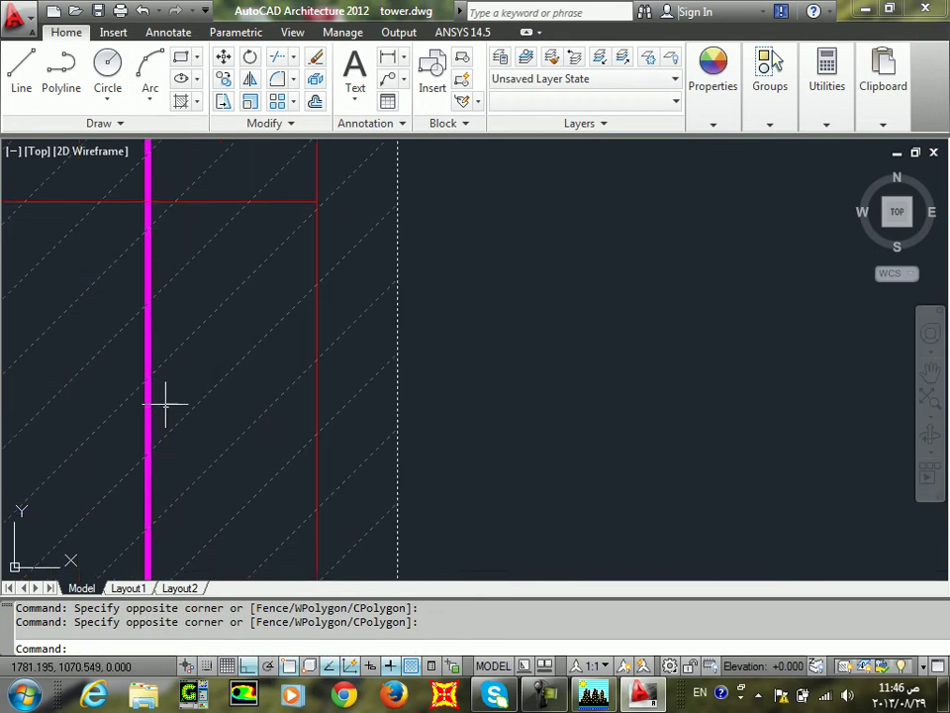
pyautogui.press('Return')
pyautogui.scroll(-5, 123, 419)
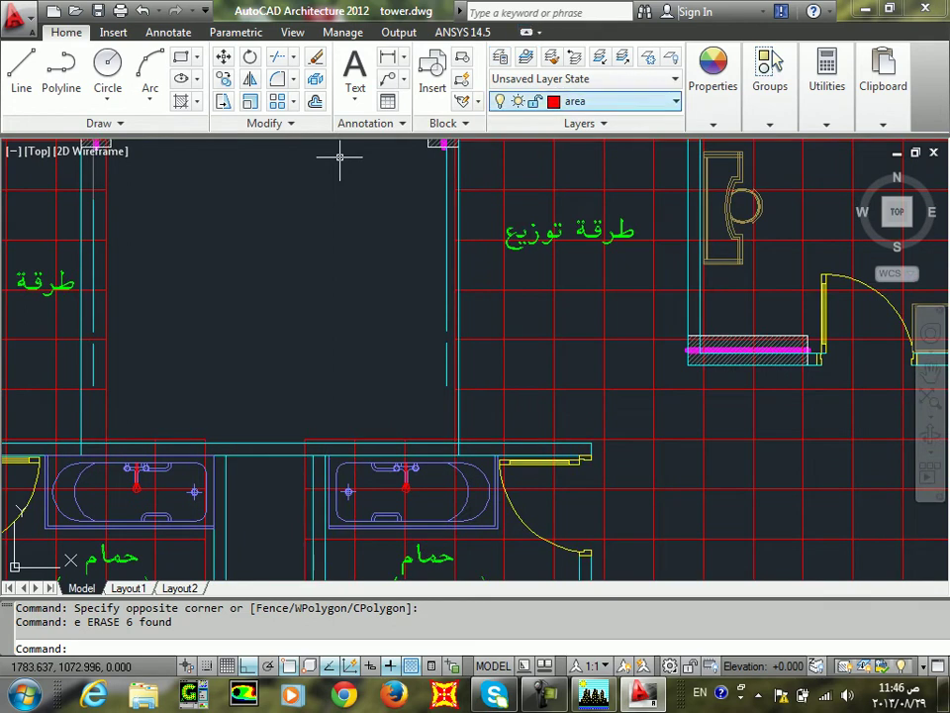
pyautogui.write('l')
pyautogui.press('Return')
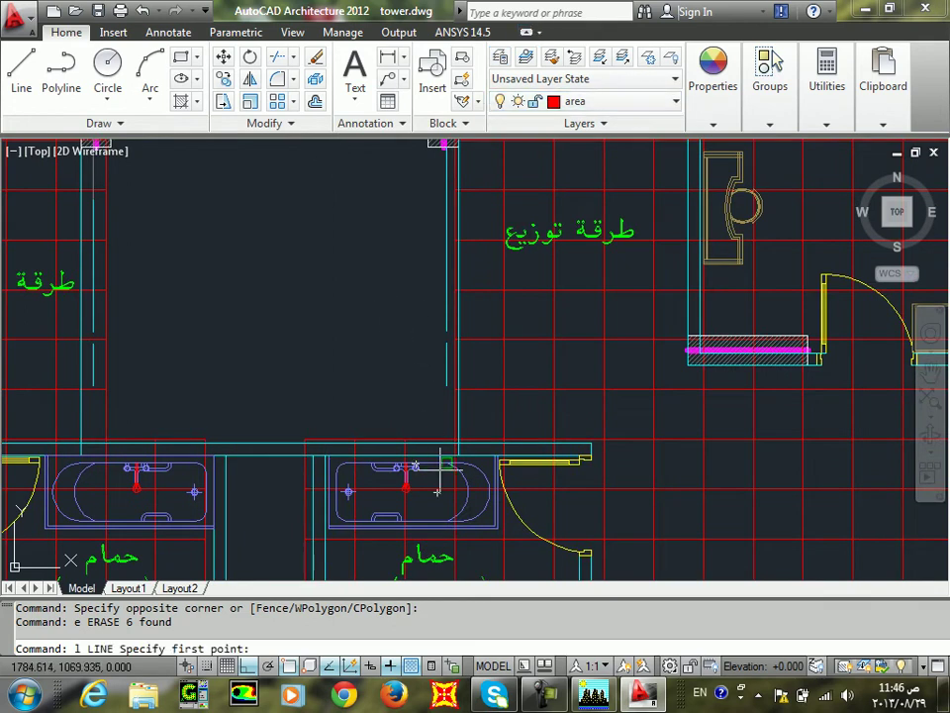
pyautogui.scroll(5, 450, 467)
pyautogui.click(469, 425)
pyautogui.scroll(-4, 484, 274)
pyautogui.moveTo(483, 274); pyautogui.dragTo(488, 467, button='middle')
pyautogui.press('Escape')
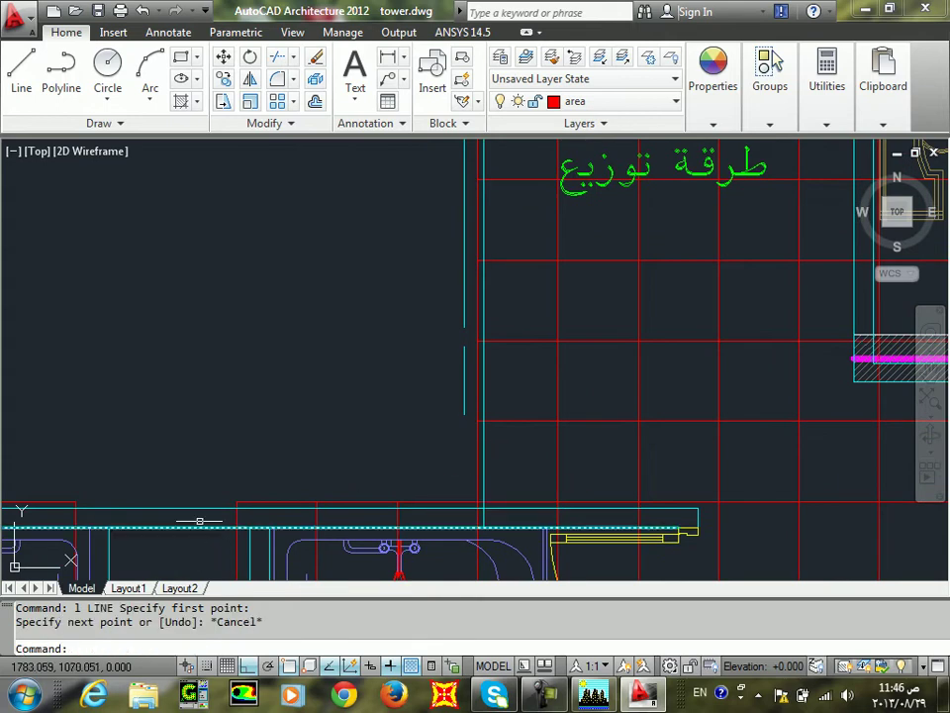
# Try to offset the wall line above the bathrooms by 0.3 toward the core
pyautogui.click(201, 518)
pyautogui.click(172, 543)
pyautogui.write('o')
pyautogui.press('Return')
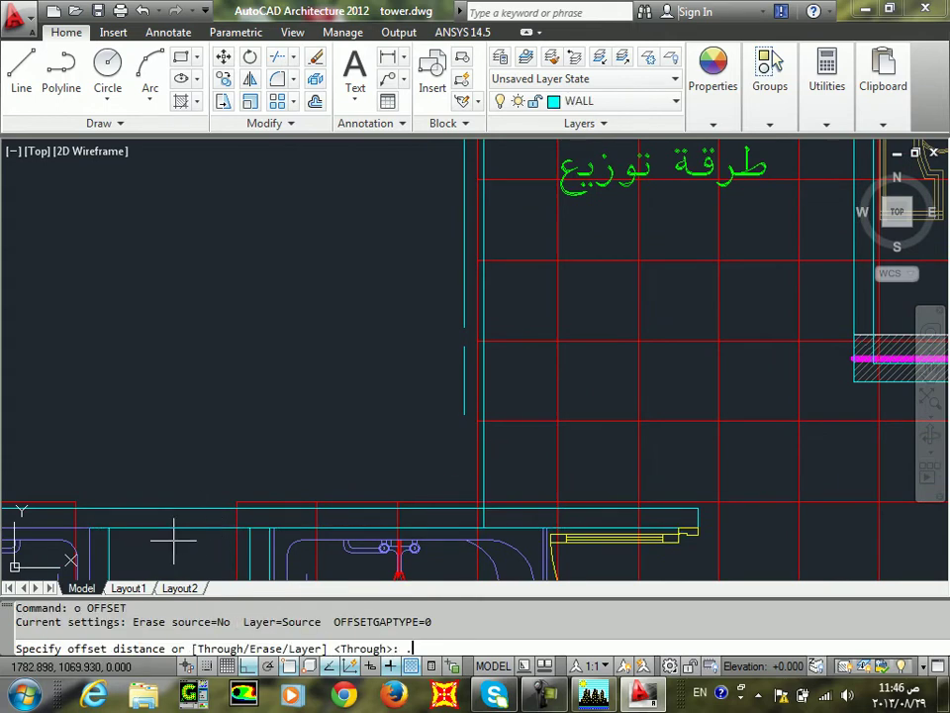
pyautogui.write('.3')
pyautogui.press('Return')
pyautogui.click(221, 363)
pyautogui.press('Return')
pyautogui.click(187, 517)
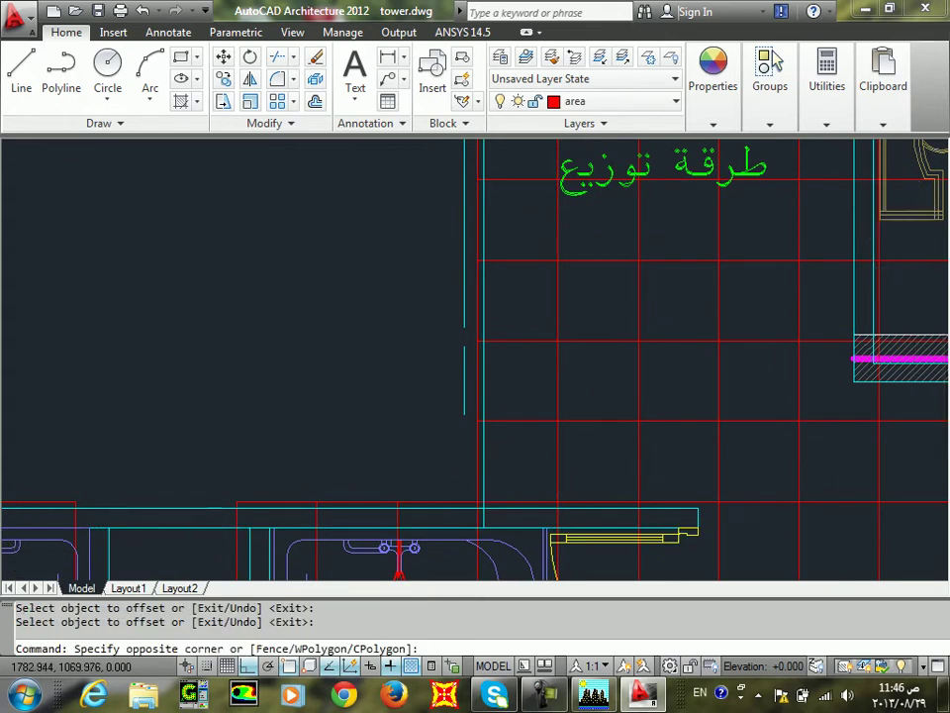
pyautogui.click(180, 535)
pyautogui.press('Escape')
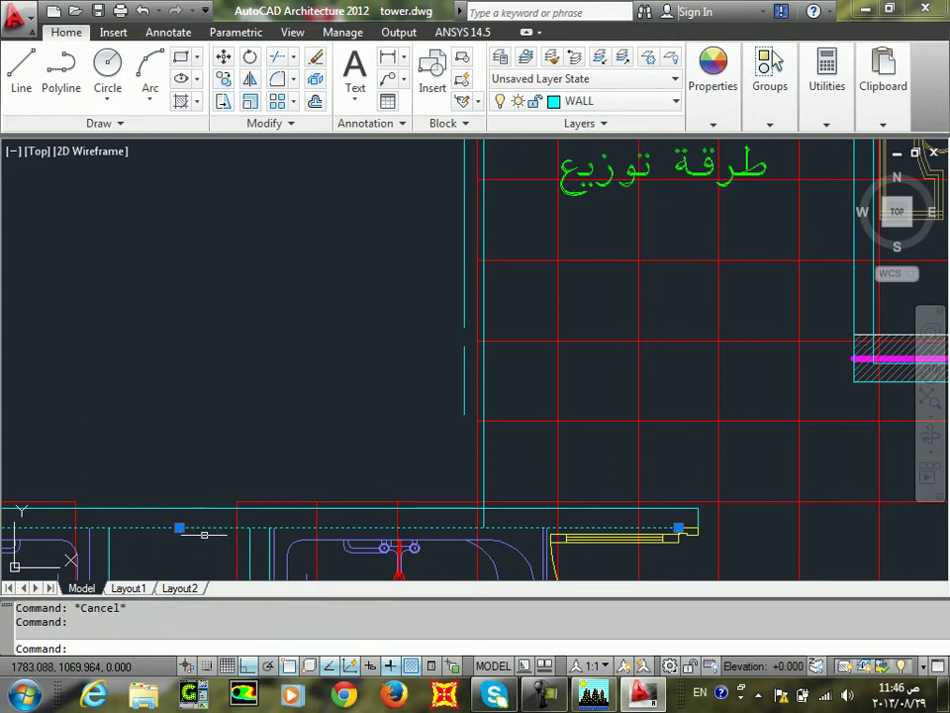
# Offset the lower wall line above the bathrooms upward into the core by 0.3
pyautogui.write('o')
pyautogui.press('Return')
pyautogui.write('.3')
pyautogui.press('Return')
pyautogui.click(227, 527)
pyautogui.click(239, 422)
pyautogui.press('Return')
# Offset the core's left outer wall line inward by 0.3
pyautogui.scroll(-5, 324, 507)
pyautogui.moveTo(330, 511); pyautogui.dragTo(481, 456, button='middle')
pyautogui.scroll(4, 287, 448)
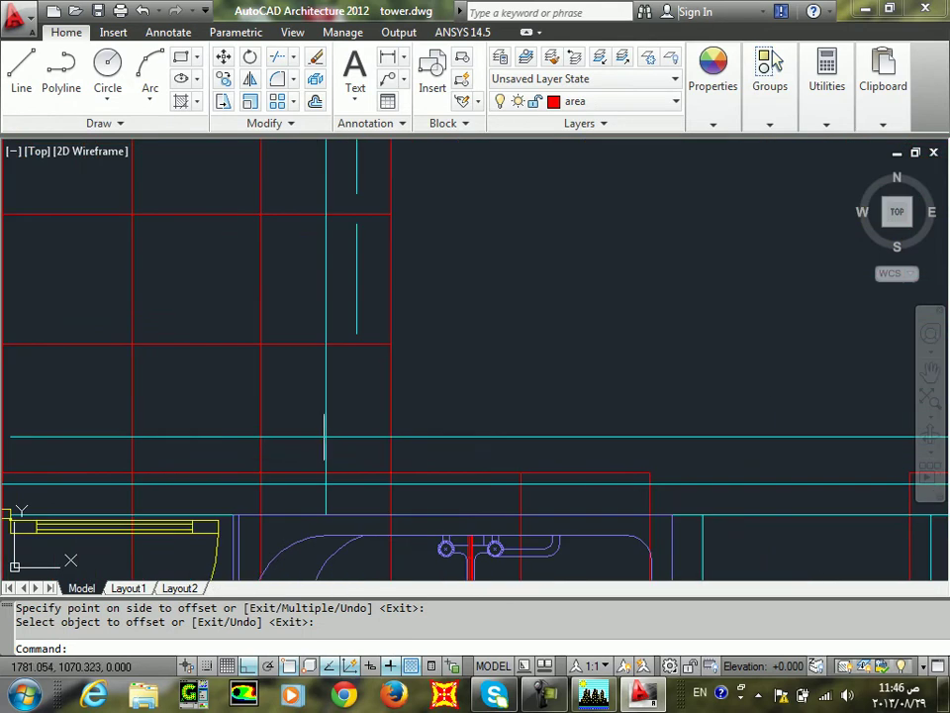
pyautogui.click(327, 386)
pyautogui.press('Return')
pyautogui.press('Return')
pyautogui.click(478, 374)
pyautogui.press('Return')
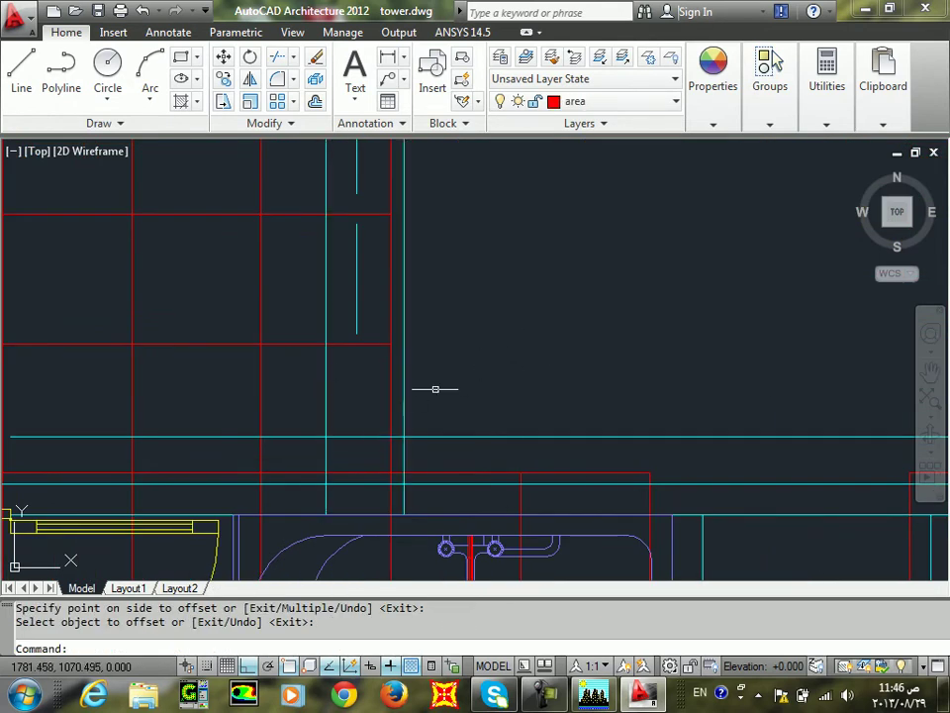
# Offset the core's right outer wall line inward by the same 0.3 distance
pyautogui.scroll(-5, 478, 374)
pyautogui.press('Return')
pyautogui.press('Return')
pyautogui.scroll(3, 435, 373)
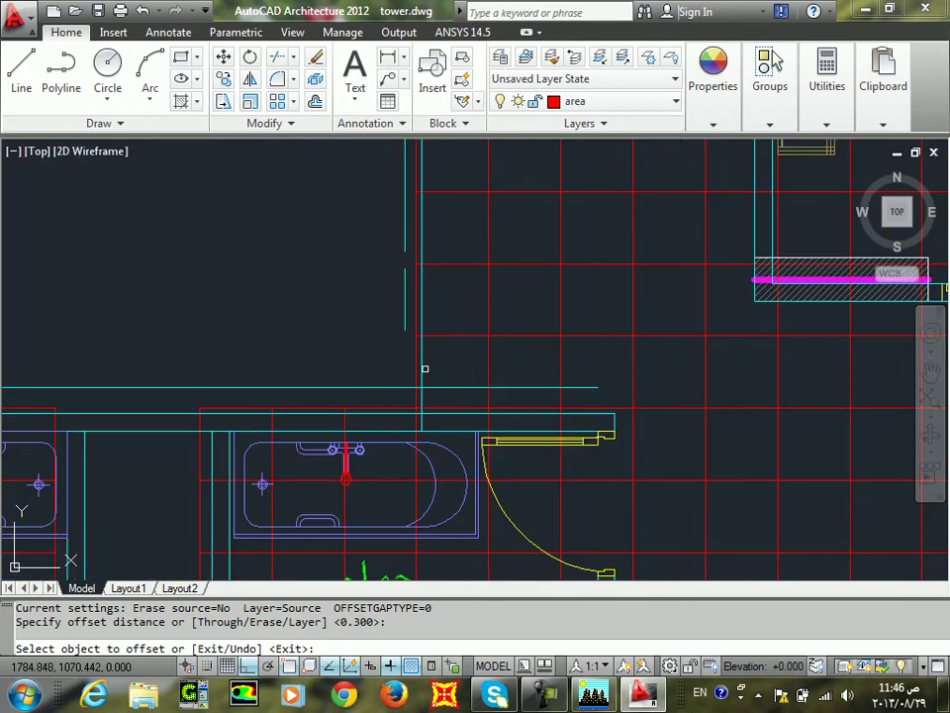
pyautogui.click(424, 367)
pyautogui.click(261, 337)
# Fillet the horizontal and right vertical offset lines into a sharp lower-right inner corner of the core
pyautogui.scroll(-3, 184, 362)
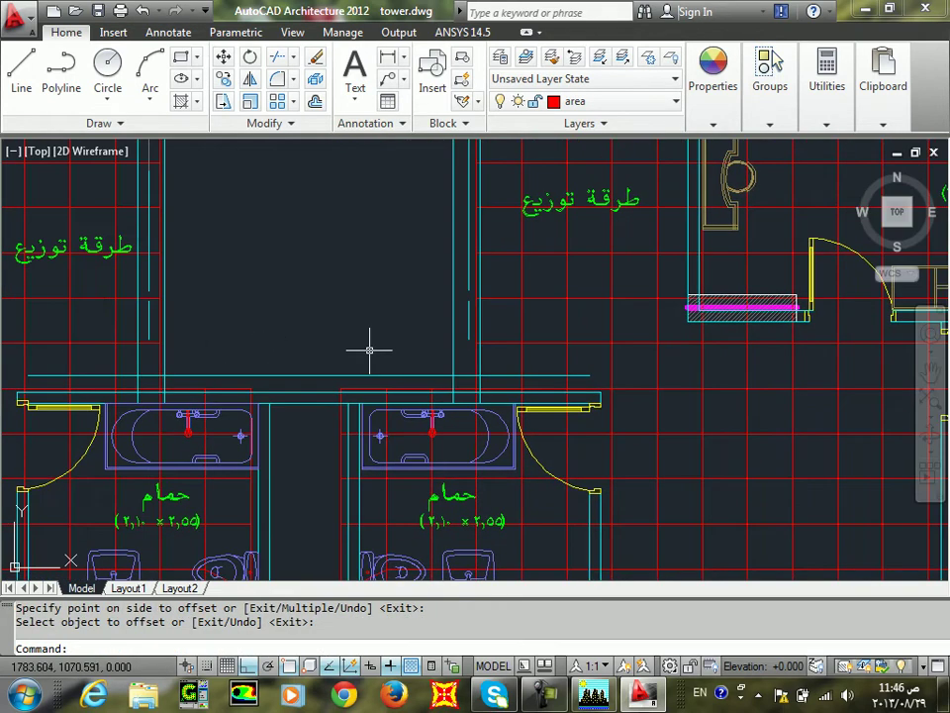
pyautogui.scroll(2, 366, 340)
pyautogui.write('f')
pyautogui.press('Return')
pyautogui.click(470, 387)
pyautogui.click(450, 385)
pyautogui.click(488, 342)
# Fillet the horizontal and left vertical offset lines into a sharp lower-left inner corner of the core
pyautogui.moveTo(348, 342); pyautogui.dragTo(485, 345, button='middle')
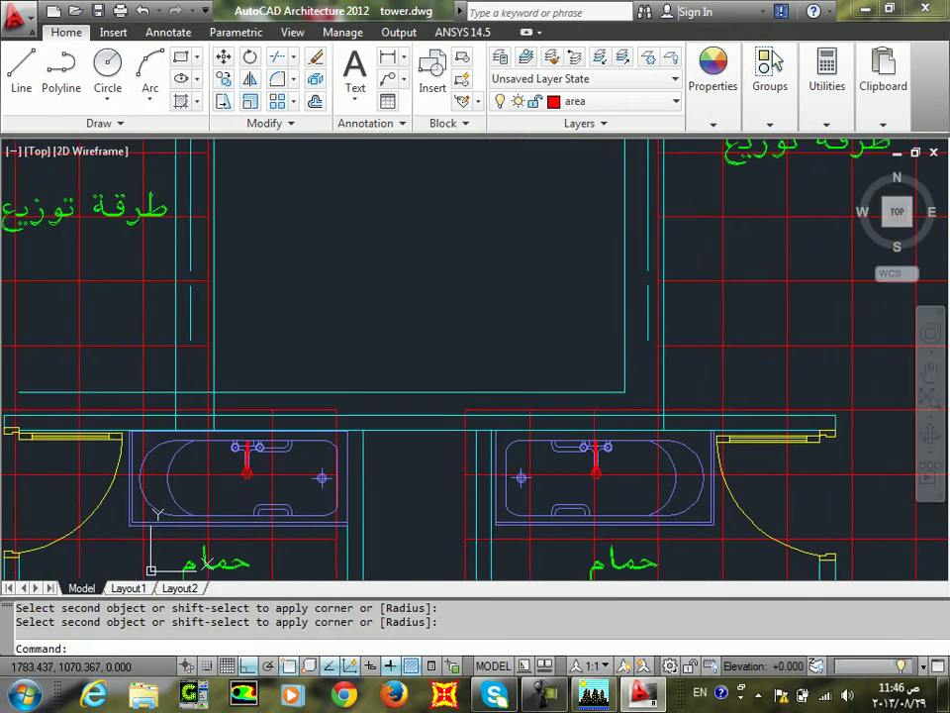
pyautogui.press('Return')
pyautogui.click(355, 390)
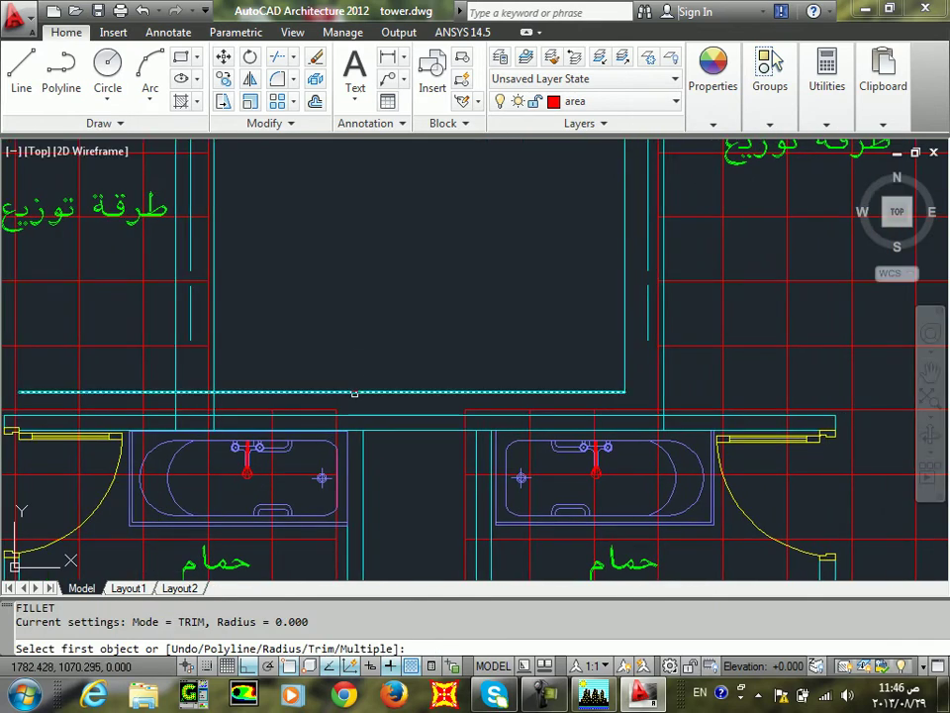
pyautogui.click(215, 283)
pyautogui.scroll(-3, 223, 297)
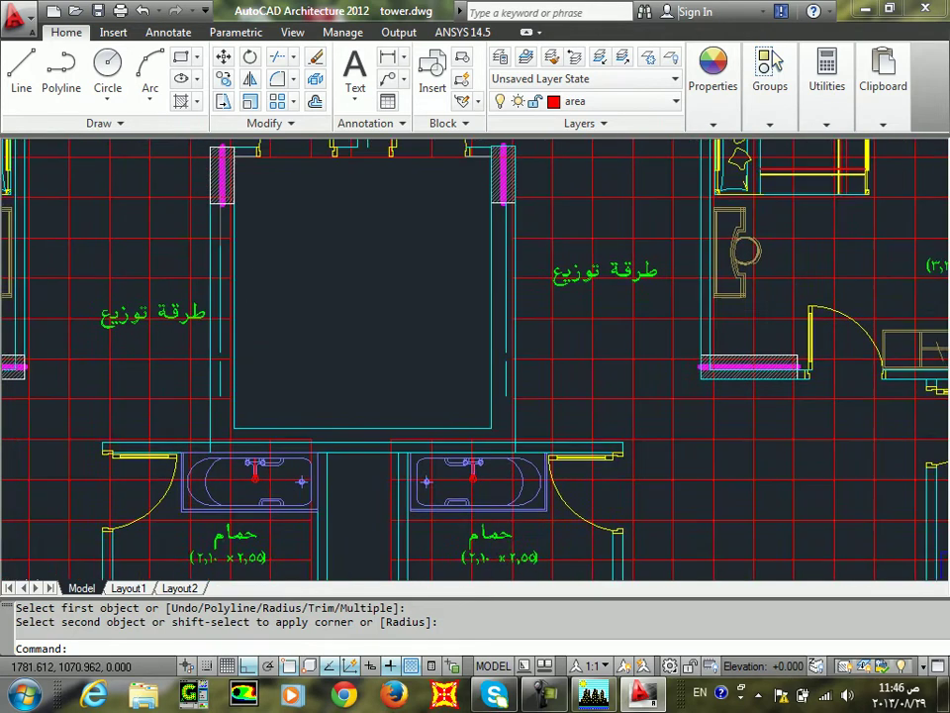
# Add a linear dimension across the core between its left and right outer wall lines
pyautogui.scroll(2, 223, 302)
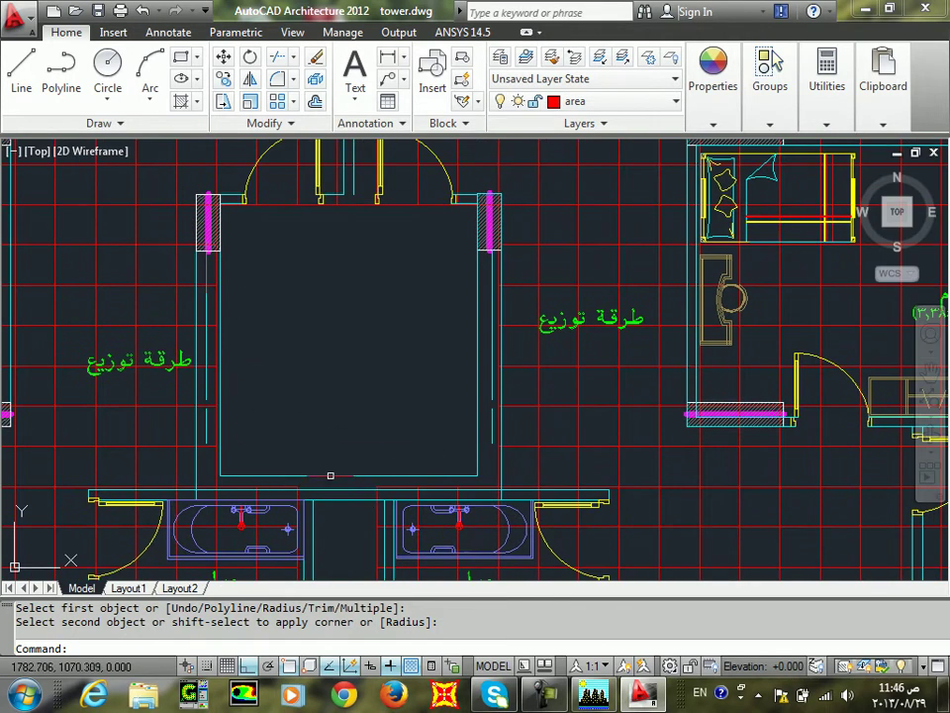
pyautogui.moveTo(331, 471); pyautogui.dragTo(417, 420, button='middle')
pyautogui.scroll(3, 534, 417)
pyautogui.write('d: Dli')
pyautogui.press('Return')
pyautogui.click(644, 417)
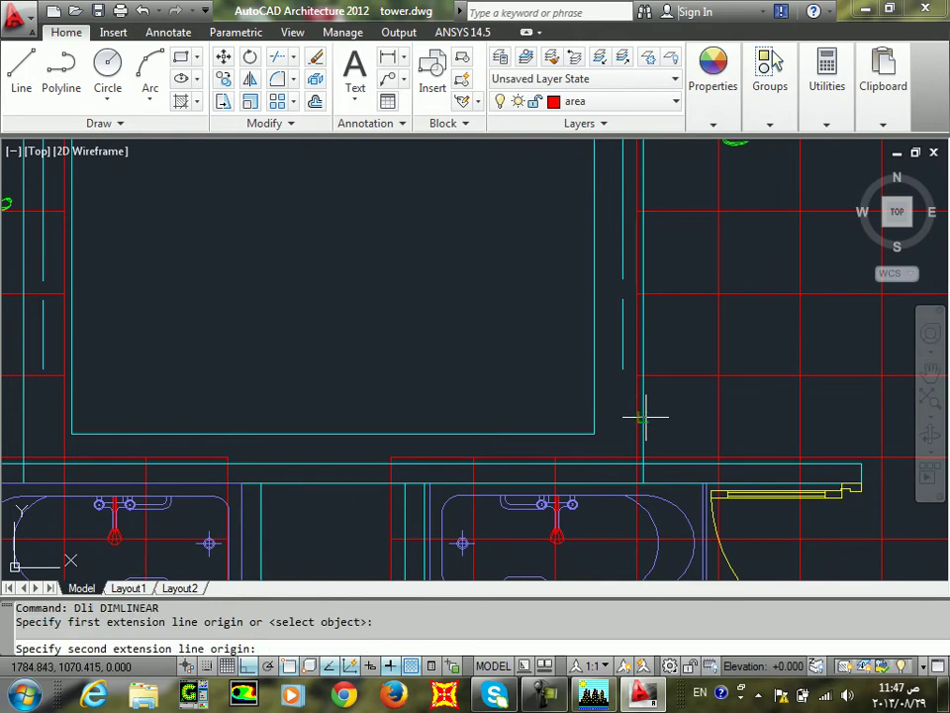
pyautogui.click(26, 376)
pyautogui.click(180, 364)
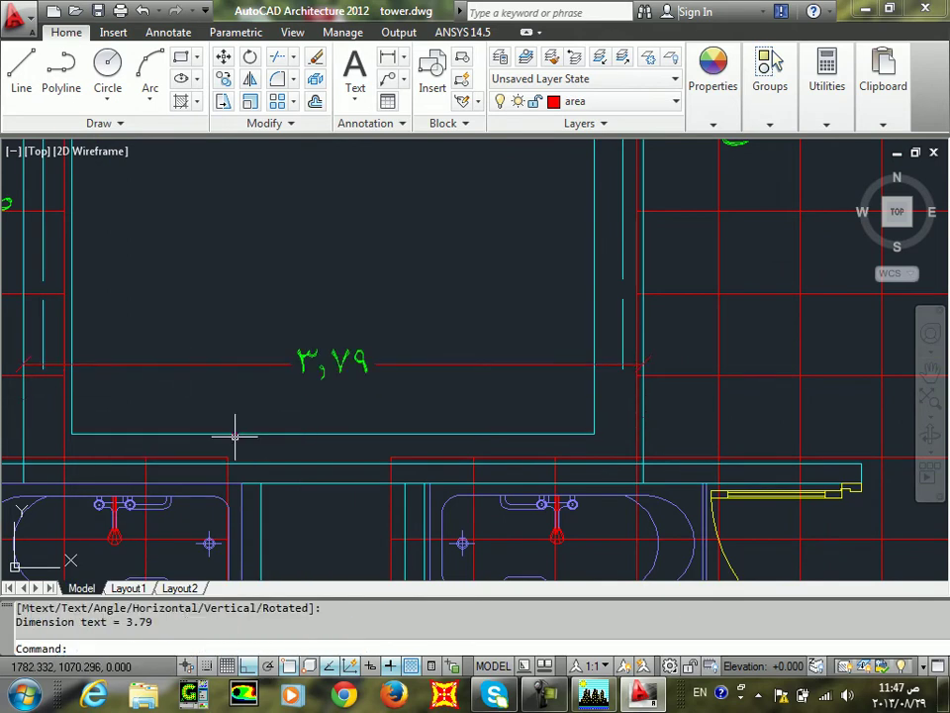
pyautogui.scroll(-2, 369, 257)
pyautogui.moveTo(378, 255); pyautogui.dragTo(385, 407, button='middle')
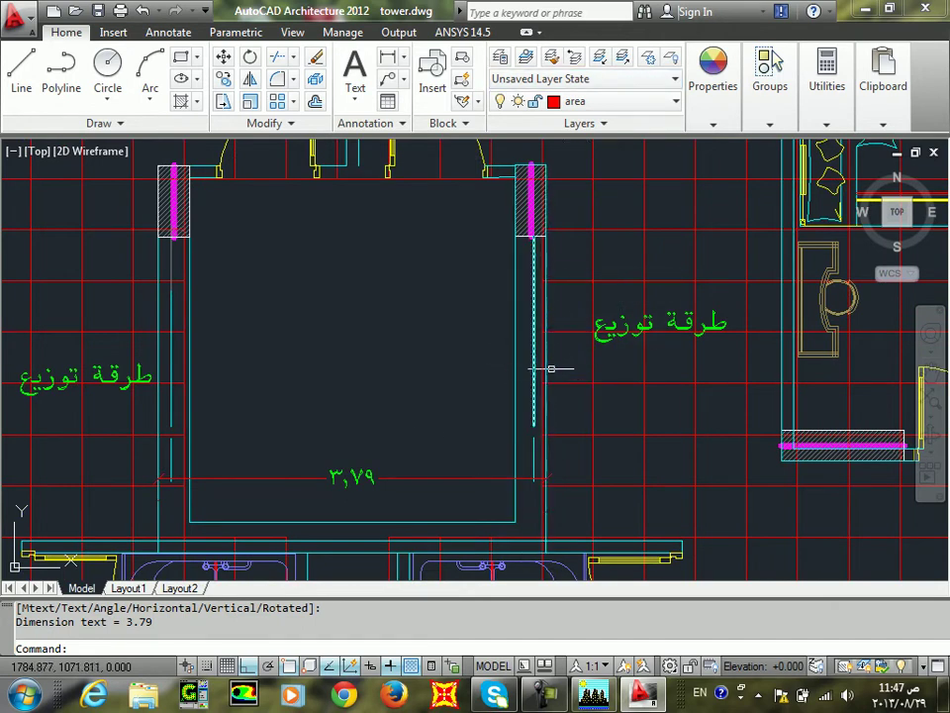
pyautogui.write('l')
pyautogui.press('Return')
pyautogui.press('Escape')
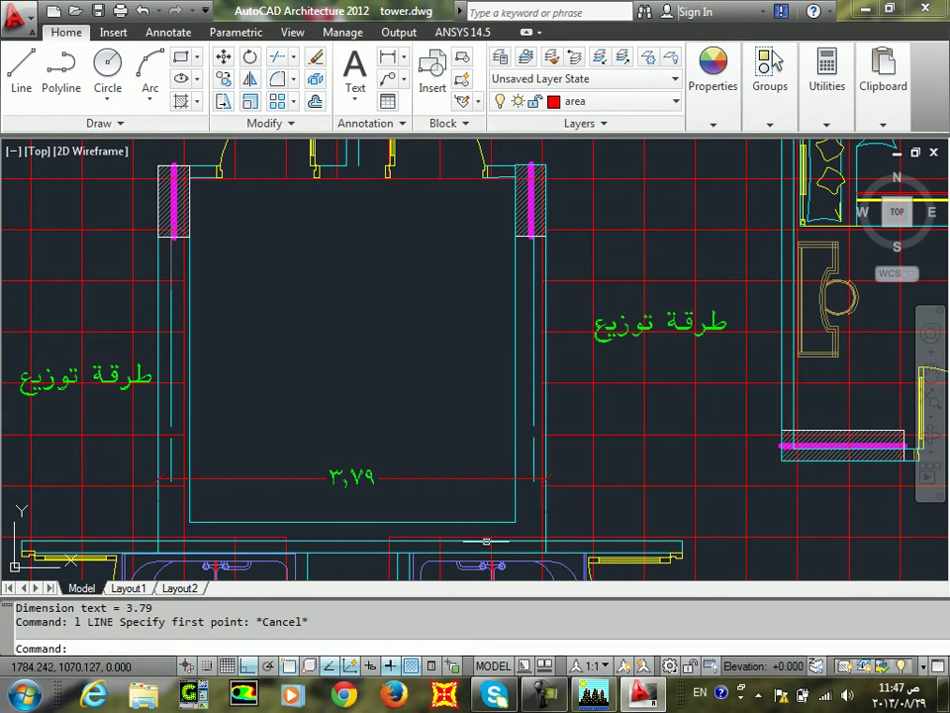
pyautogui.scroll(2, 352, 550)
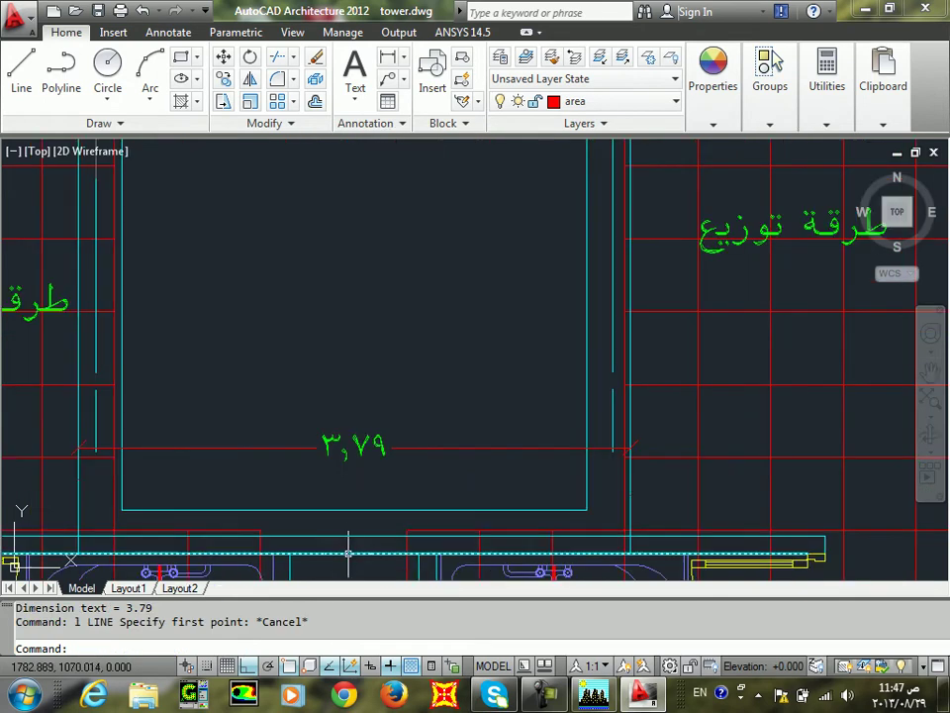
# Offset the core's bottom outer wall line upward by 1
pyautogui.click(349, 551)
pyautogui.press('Return')
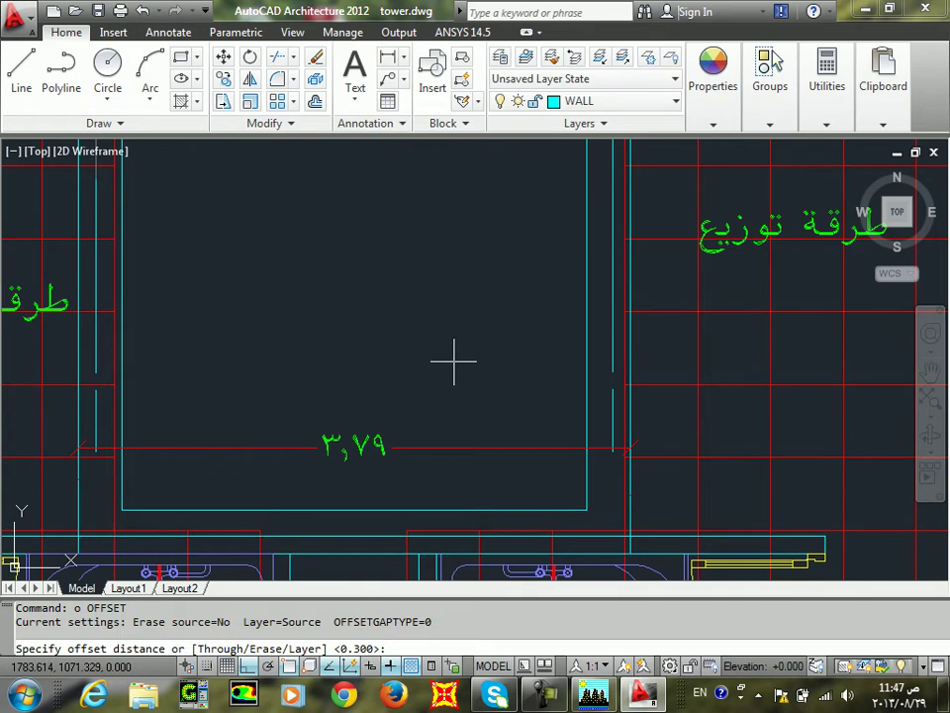
pyautogui.press('Return')
pyautogui.click(446, 552)
pyautogui.click(427, 267)
pyautogui.press('Return')
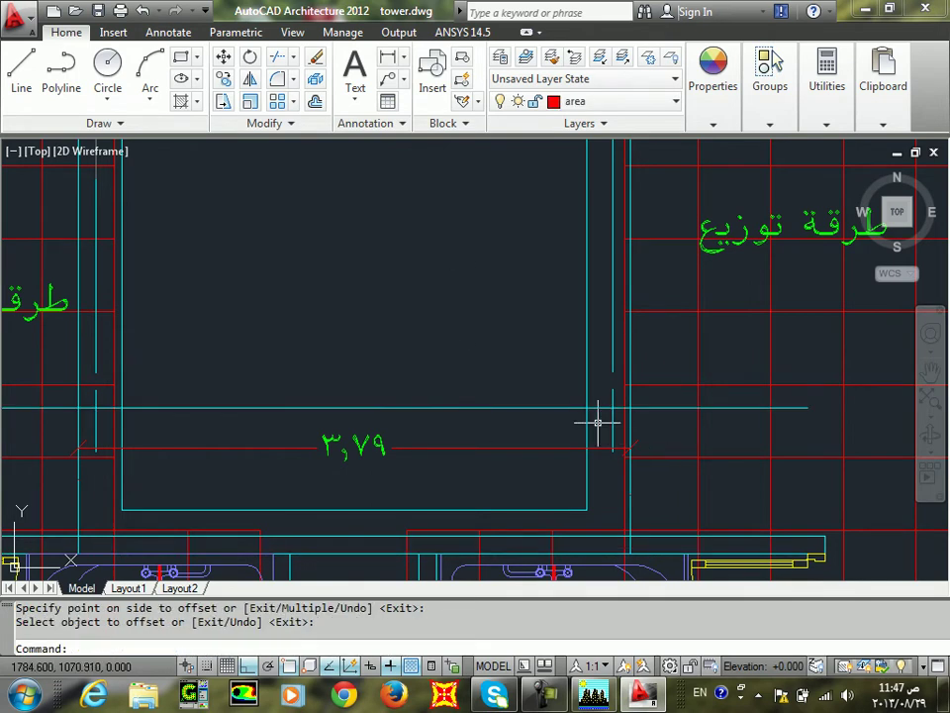
# Offset the new horizontal line a further 0.5 upward inside the core
pyautogui.click(556, 390)
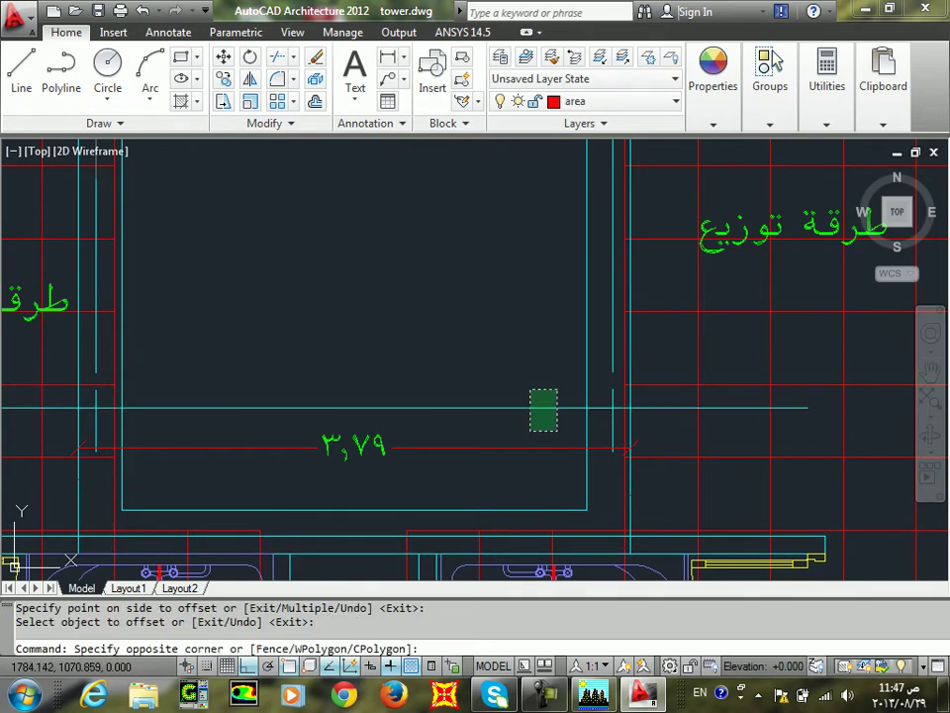
pyautogui.click(523, 410)
pyautogui.press('Return')
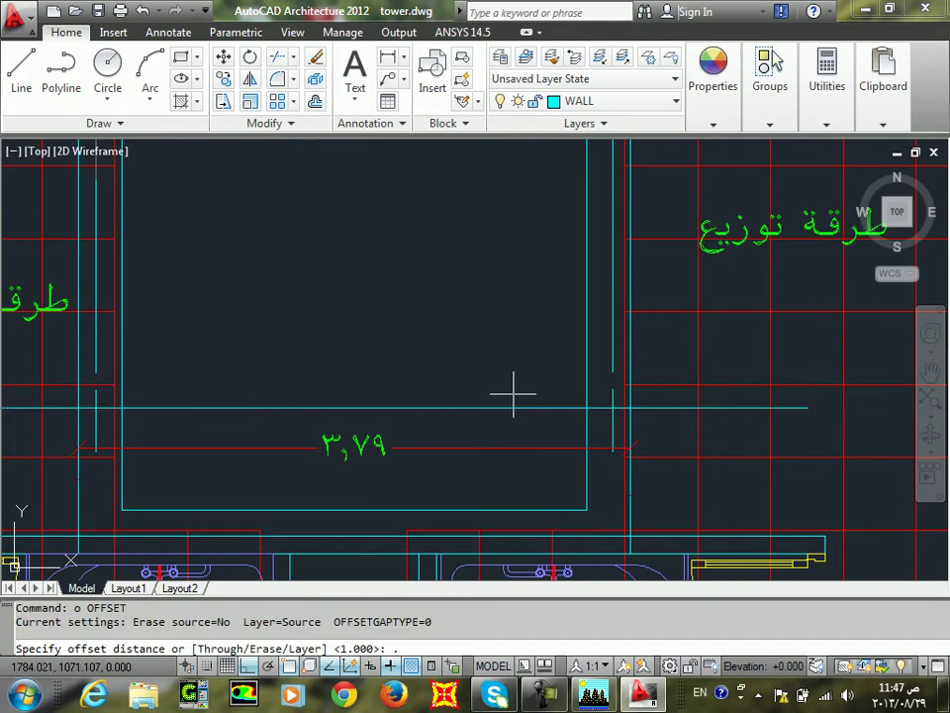
pyautogui.press('Return')
pyautogui.click(459, 351)
pyautogui.press('Return')
# Erase the intermediate horizontal line, the lower of the two offset lines above the core's bottom wall
pyautogui.click(507, 382)
pyautogui.click(467, 444)
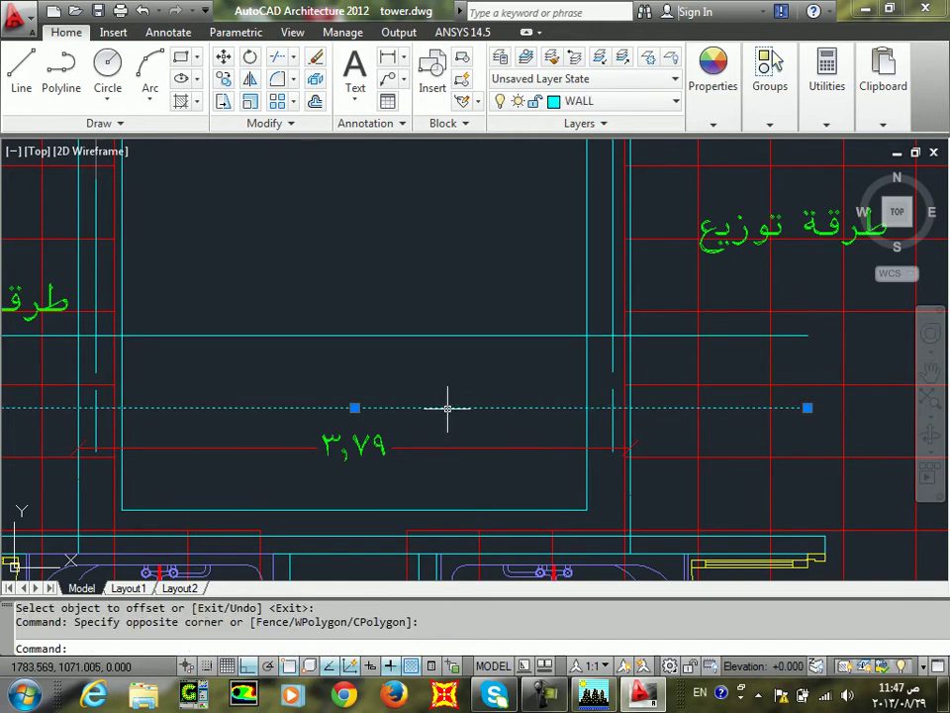
pyautogui.write('e')
pyautogui.press('Return')
# Trim the core's left and right inner wall lines above the remaining horizontal offset line
pyautogui.click(461, 281)
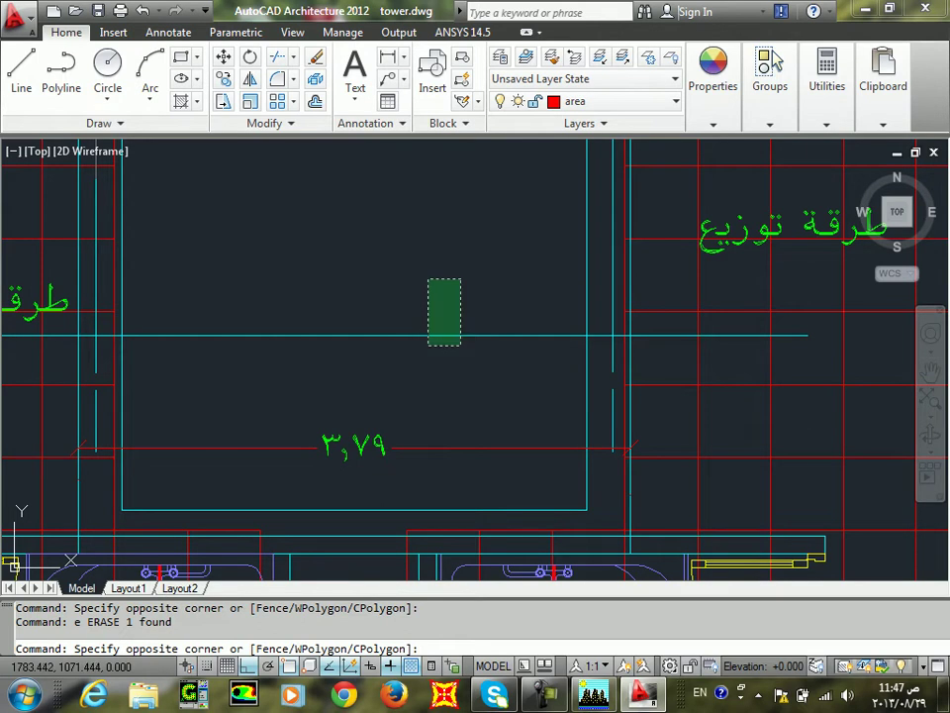
pyautogui.click(411, 368)
pyautogui.write('tr')
pyautogui.press('Return')
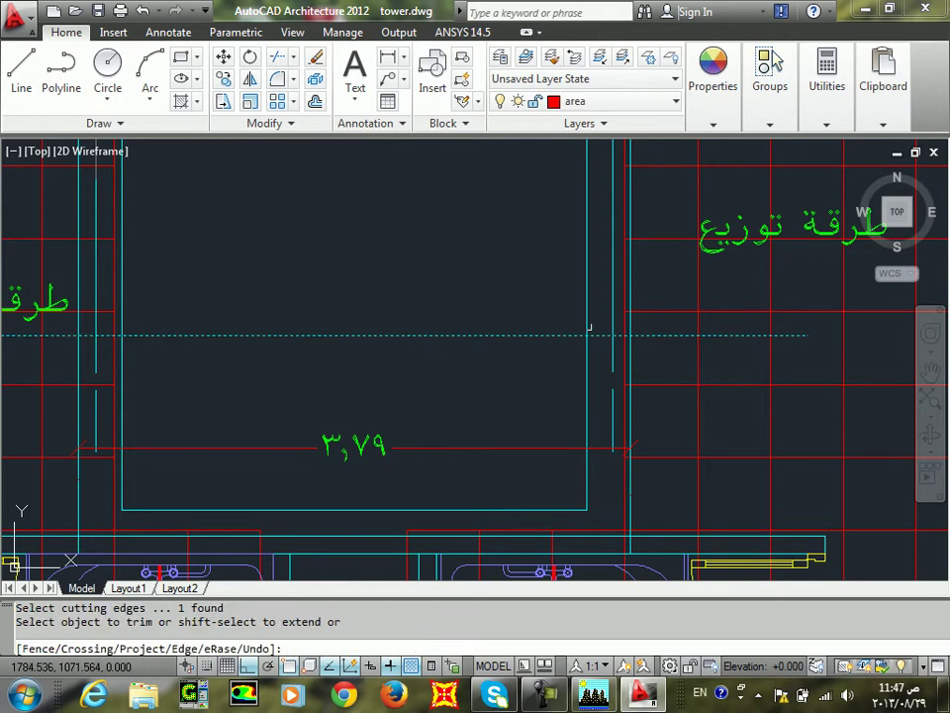
pyautogui.click(595, 294)
pyautogui.click(363, 298)
pyautogui.click(607, 277)
pyautogui.click(487, 302)
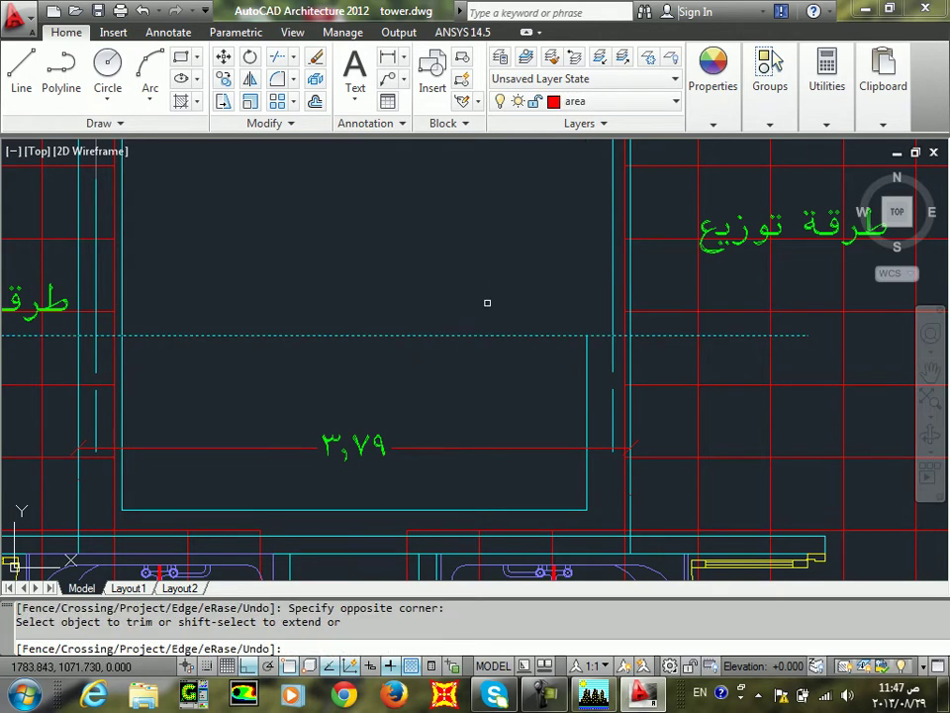
pyautogui.click(147, 227)
pyautogui.click(116, 246)
pyautogui.moveTo(128, 339); pyautogui.dragTo(206, 291, button='middle')
pyautogui.press('Return')
# Fillet the horizontal line with the left outer and left inner wall lines at zero radius to close the left leg's upper end
pyautogui.write('f')
pyautogui.press('Return')
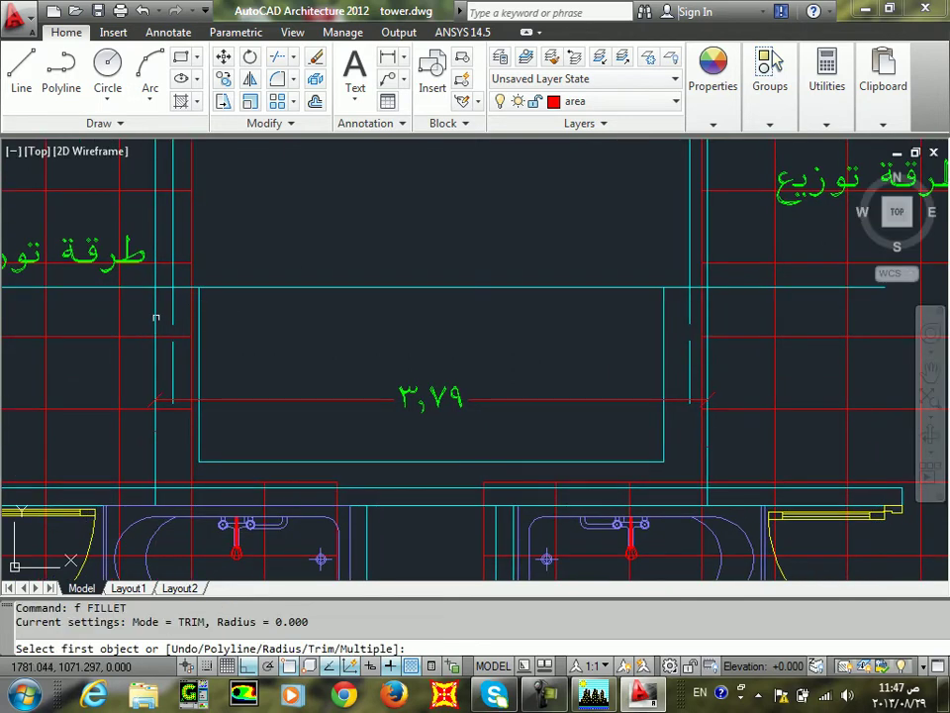
pyautogui.click(153, 316)
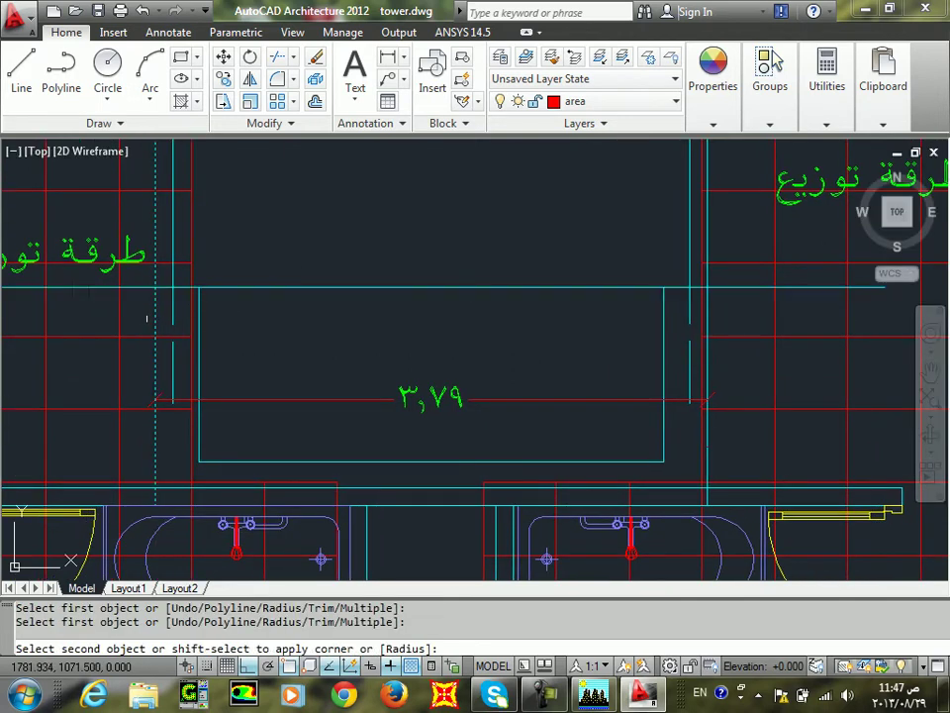
pyautogui.click(286, 286)
pyautogui.press('Return')
pyautogui.click(199, 311)
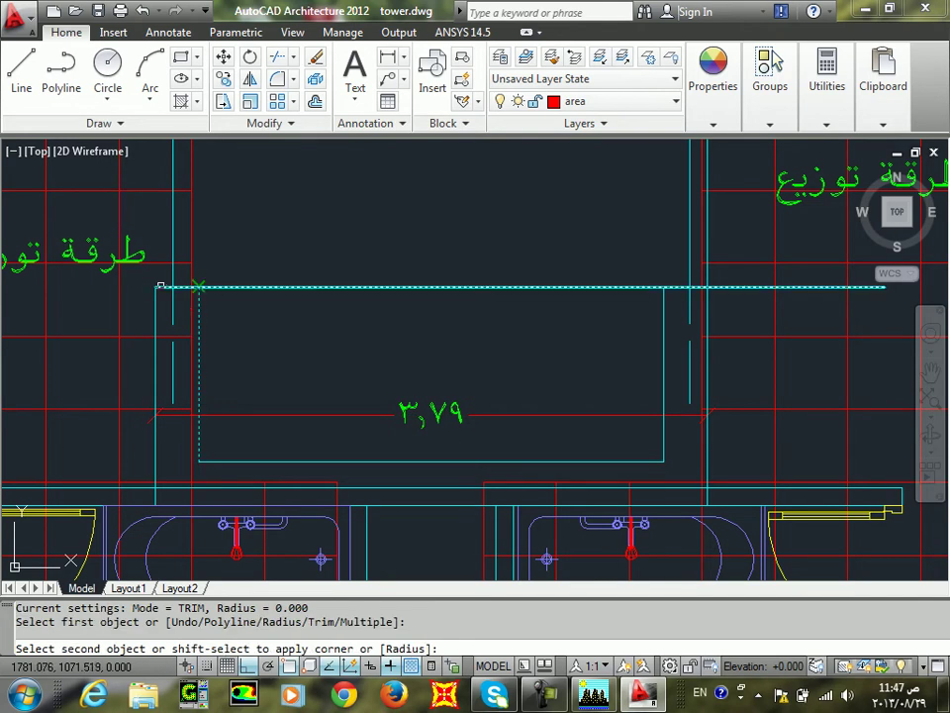
pyautogui.click(167, 288)
# Draw a horizontal line from the upper end of the right inner wall line to the right outer line
pyautogui.scroll(3, 96, 371)
pyautogui.scroll(5, 302, 332)
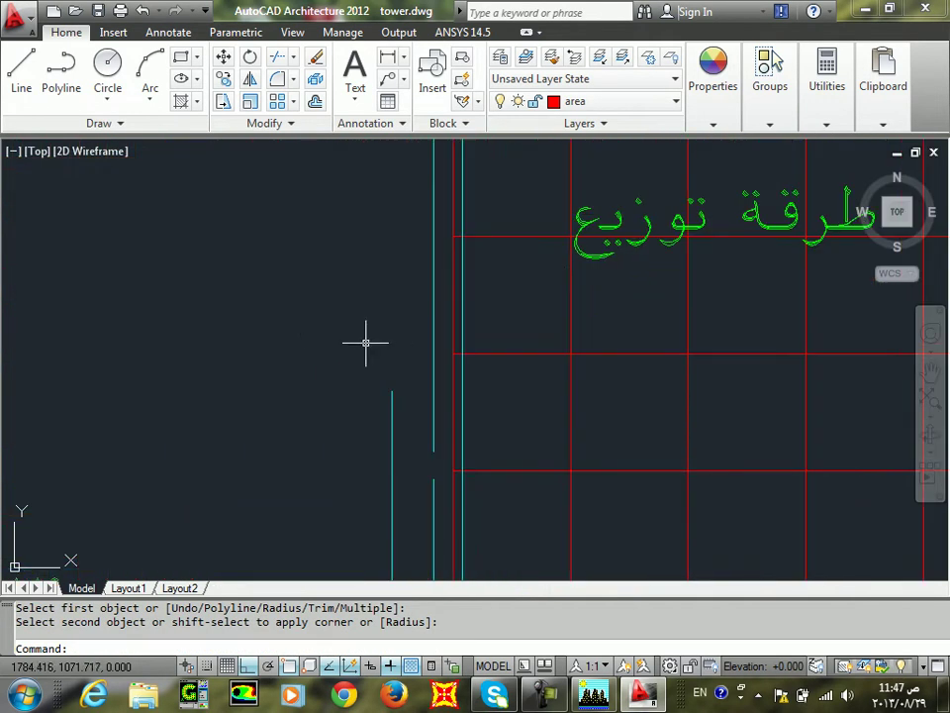
pyautogui.write('l')
pyautogui.press('Return')
pyautogui.click(392, 392)
pyautogui.click(458, 392)
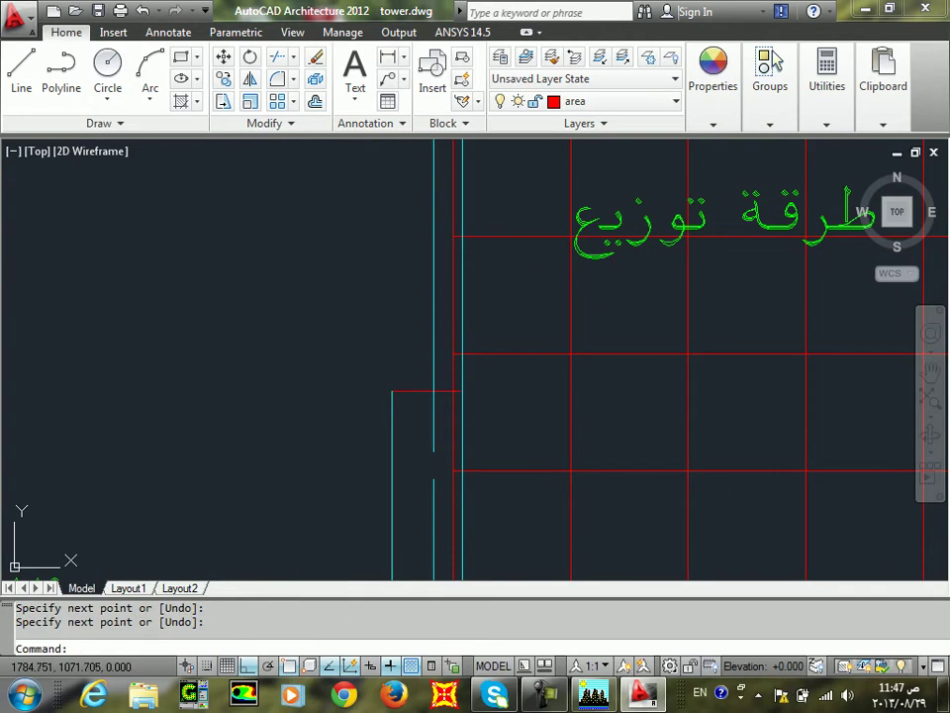
pyautogui.scroll(-5, 458, 392)
# Copy the U-shaped core wall outline with its dimension to the empty area to the right of the plan
pyautogui.scroll(3, 585, 357)
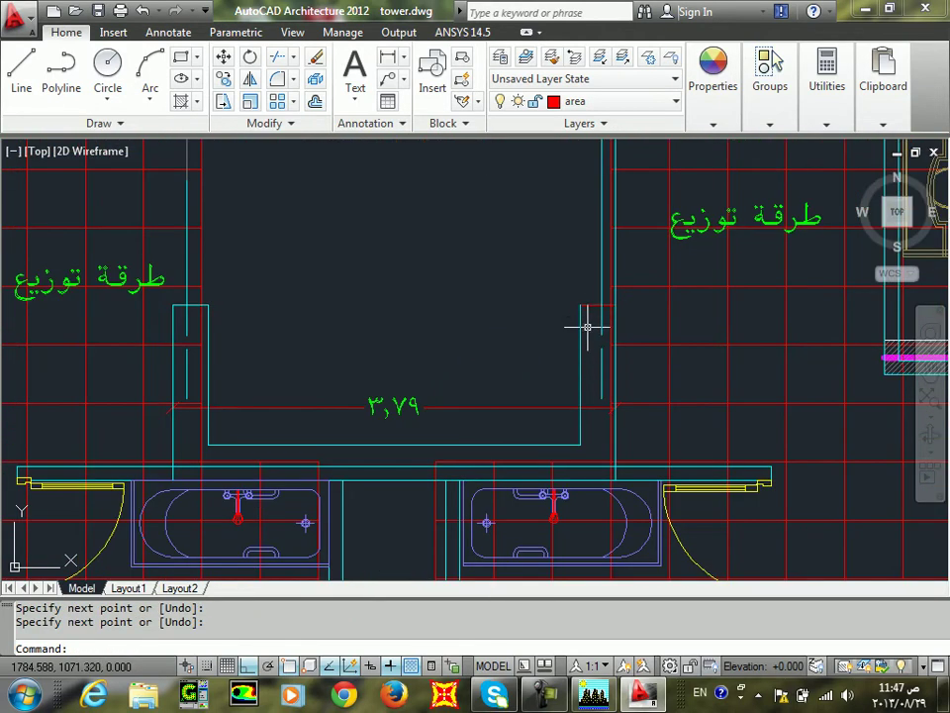
pyautogui.scroll(3, 154, 490)
pyautogui.click(171, 485)
pyautogui.scroll(-2, 302, 336)
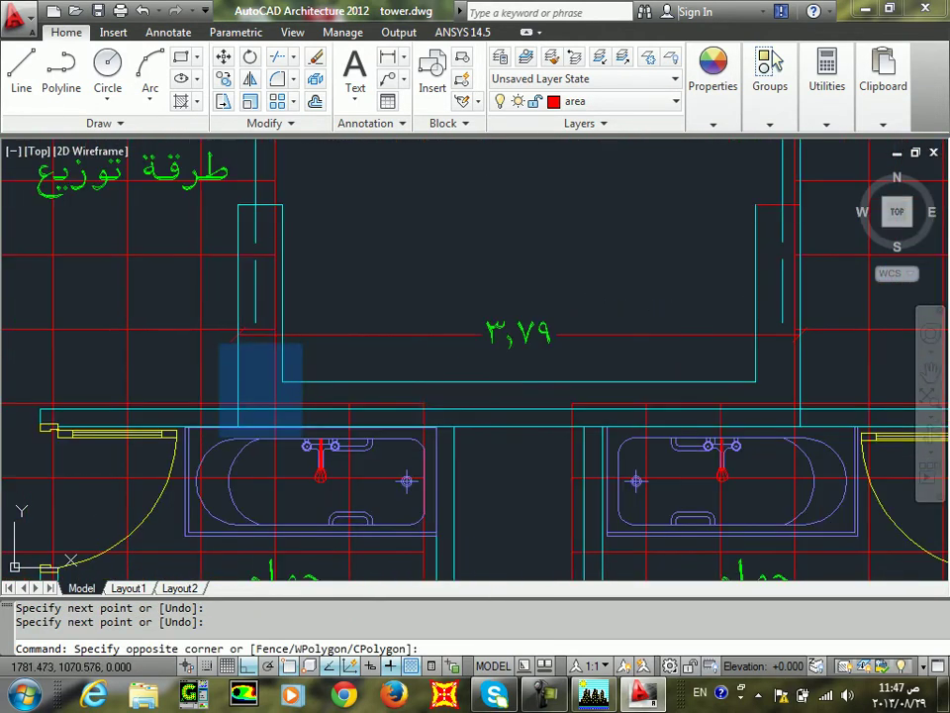
pyautogui.scroll(-2, 583, 238)
pyautogui.click(525, 325)
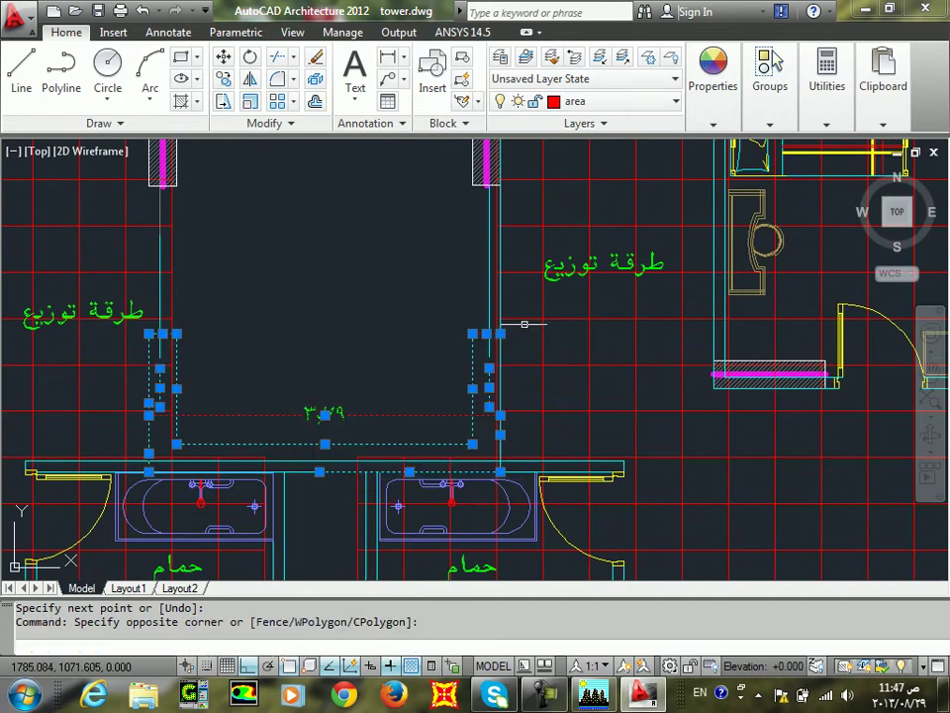
pyautogui.press('Return')
pyautogui.click(387, 397)
pyautogui.scroll(-2, 435, 414)
pyautogui.moveTo(771, 433); pyautogui.dragTo(274, 425, button='middle')
pyautogui.click(651, 437)
pyautogui.press('Return')
# Fillet the copied outline's bottom line with its left outer line into a sharp lower-left corner
pyautogui.scroll(3, 633, 447)
pyautogui.scroll(-2, 633, 447)
pyautogui.moveTo(622, 431); pyautogui.dragTo(354, 490, button='middle')
pyautogui.press('Return')
pyautogui.write('f FILLET')
pyautogui.press('Return')
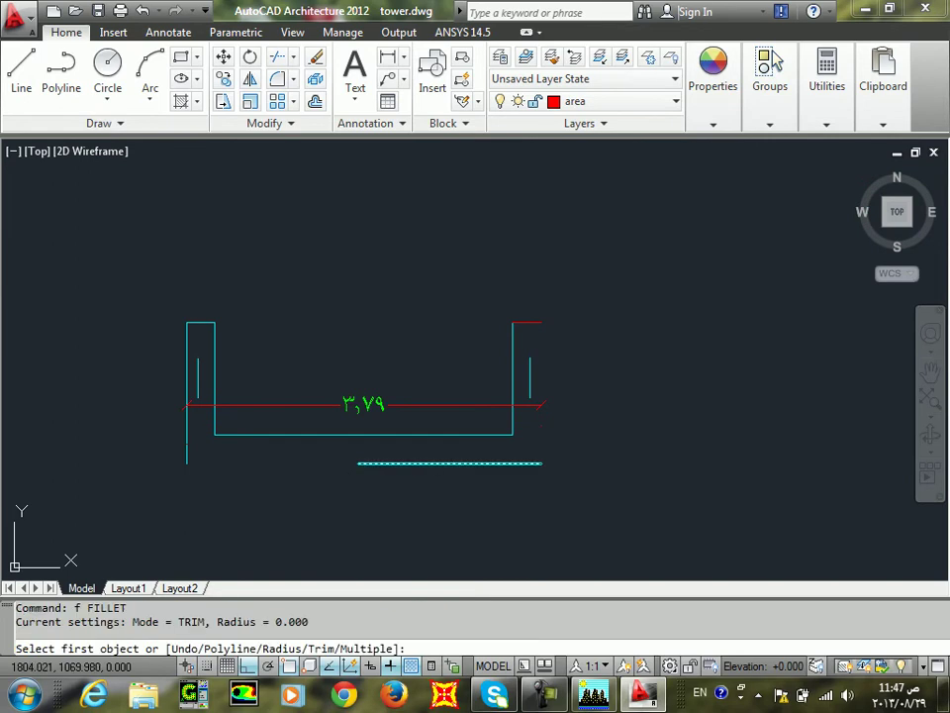
pyautogui.click(435, 463)
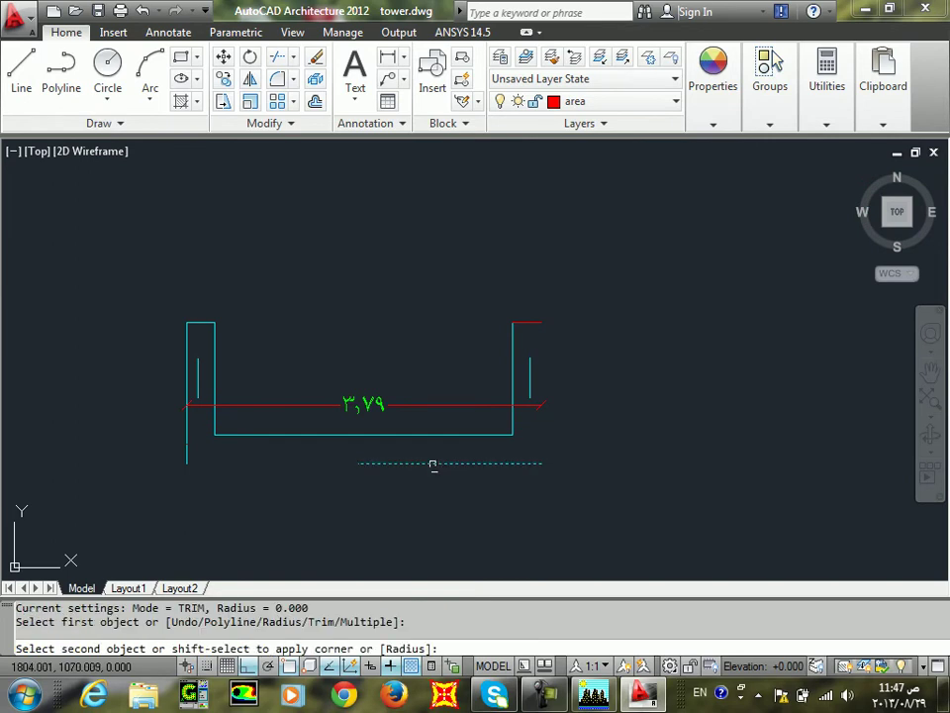
pyautogui.click(188, 413)
# Draw the copy's right outer line up from the bottom line's end and across to the inner line's upper end
pyautogui.scroll(3, 516, 418)
pyautogui.write('l')
pyautogui.press('Return')
pyautogui.click(567, 512)
pyautogui.click(568, 227)
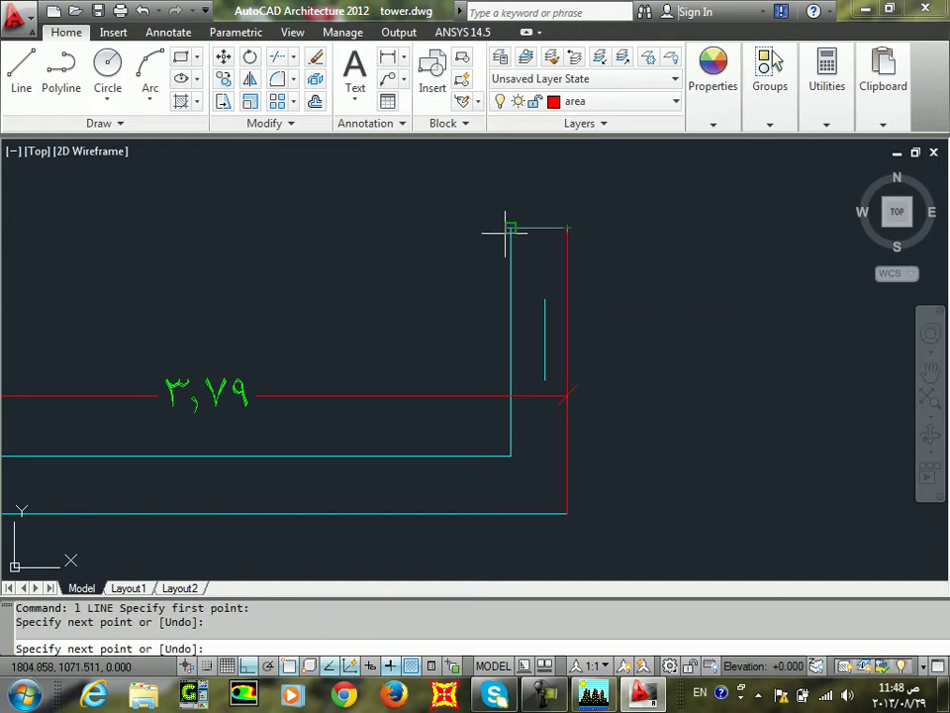
pyautogui.click(510, 228)
pyautogui.press('Return')
# Match the red lines of the copy's right leg to the properties of its cyan inner wall line
pyautogui.scroll(-2, 465, 307)
pyautogui.click(449, 290)
pyautogui.click(513, 280)
pyautogui.click(513, 295)
pyautogui.click(459, 304)
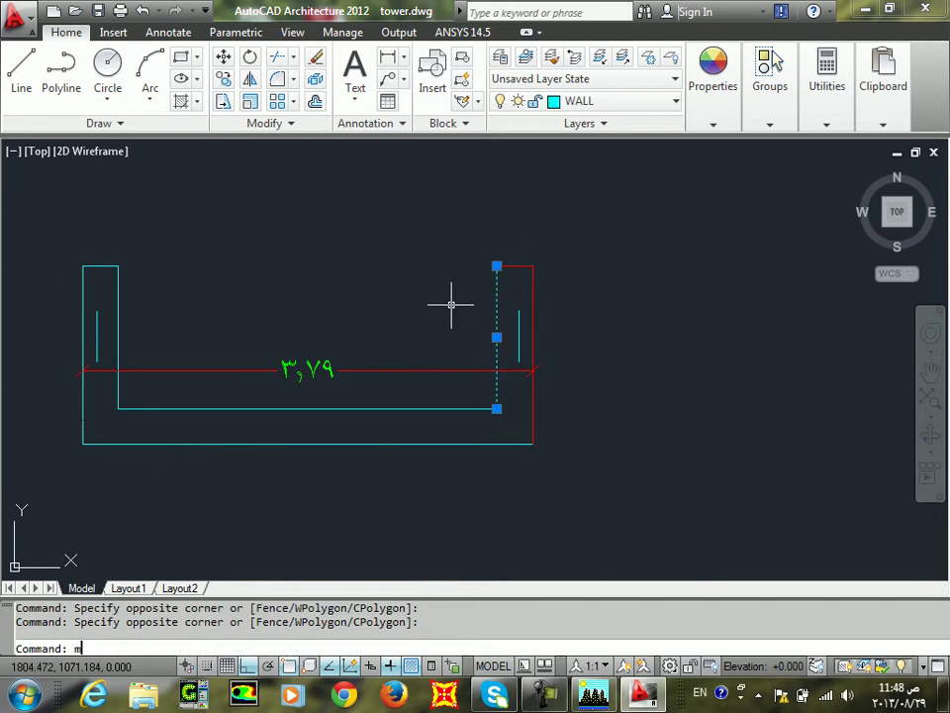
pyautogui.write('ma')
pyautogui.press('Return')
pyautogui.click(451, 462)
pyautogui.click(631, 224)
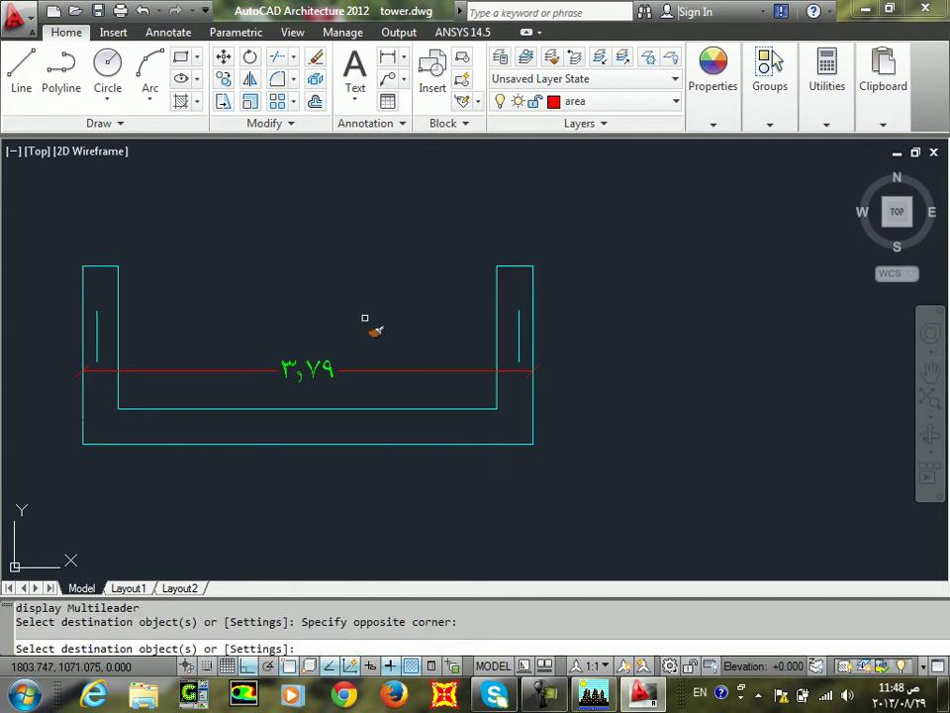
pyautogui.press('Return')
# Move both extension origins of the copy's horizontal dimension to the inner lower corners so it spans the inner faces
pyautogui.scroll(-2, 520, 323)
pyautogui.scroll(3, 526, 361)
pyautogui.click(531, 343)
pyautogui.click(476, 389)
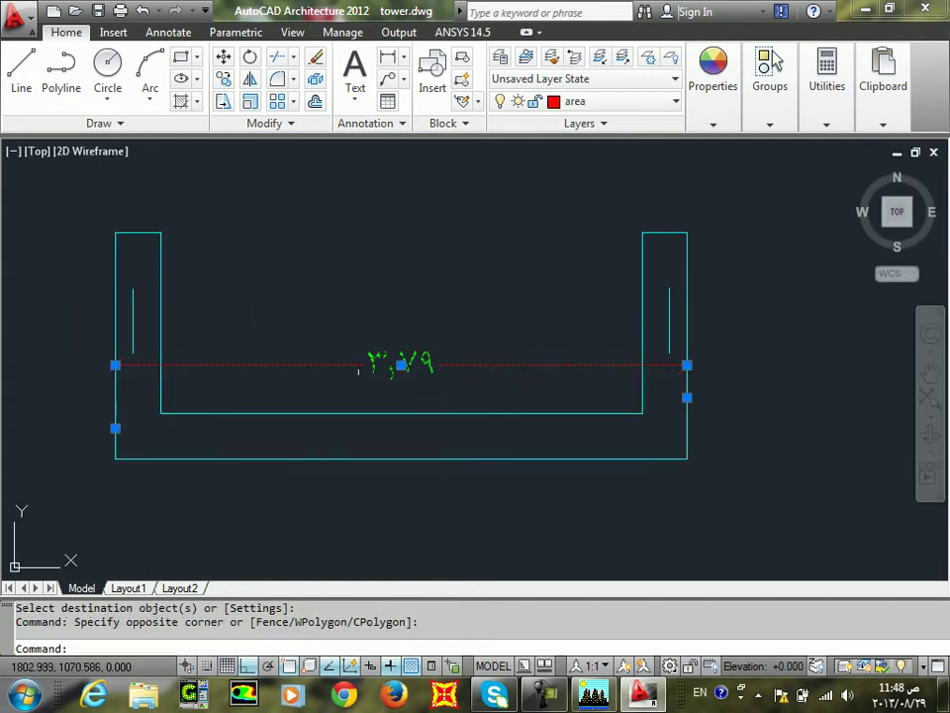
pyautogui.click(115, 428)
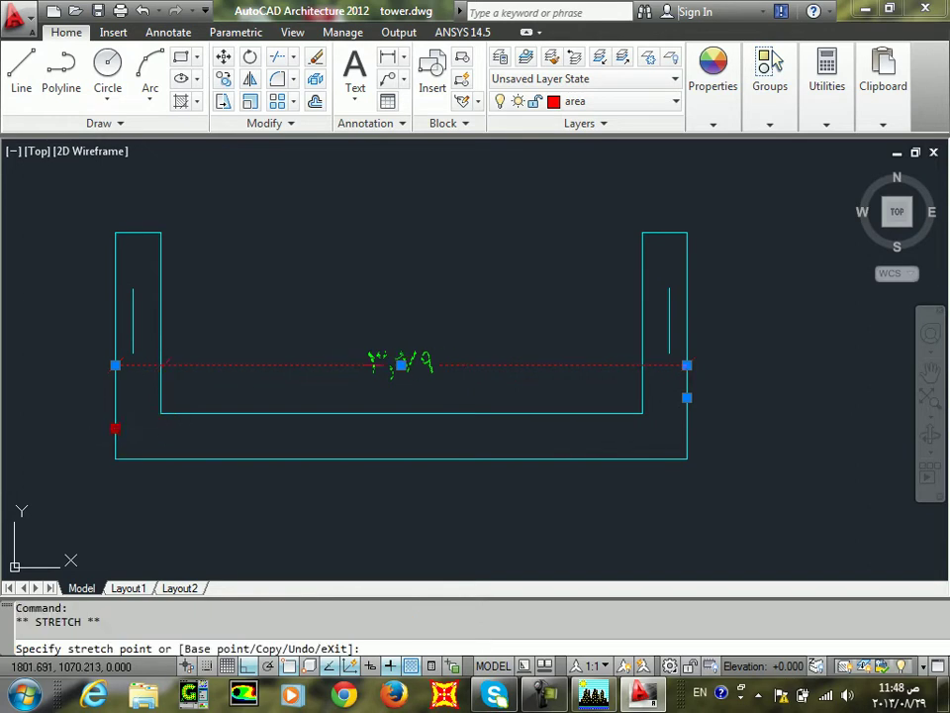
pyautogui.click(160, 413)
pyautogui.click(687, 397)
pyautogui.click(641, 410)
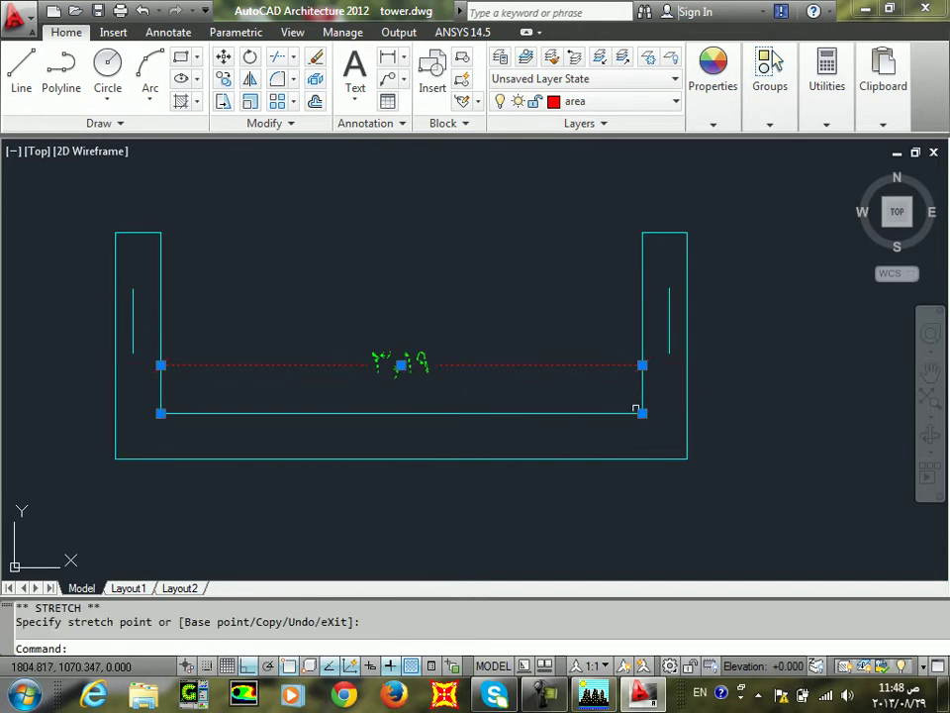
# Add a vertical linear dimension to the copy's right outer line, placed outside the right leg
pyautogui.write('dli')
pyautogui.press('Return')
pyautogui.press('Return')
pyautogui.press('Return')
pyautogui.press('Return')
pyautogui.press('Return')
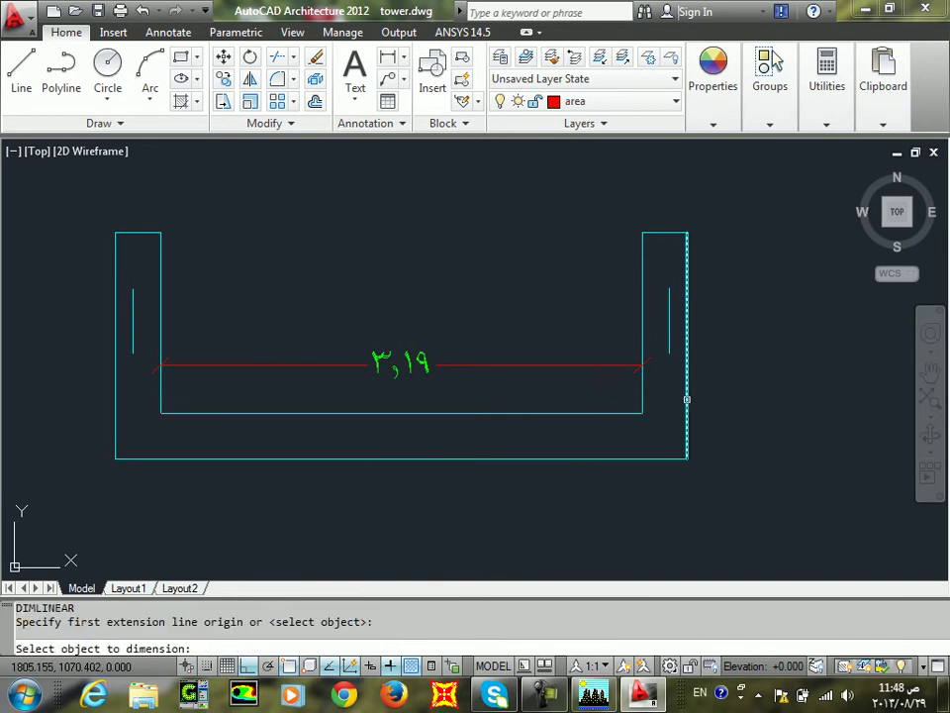
pyautogui.click(688, 397)
pyautogui.click(718, 337)
pyautogui.scroll(-2, 713, 426)
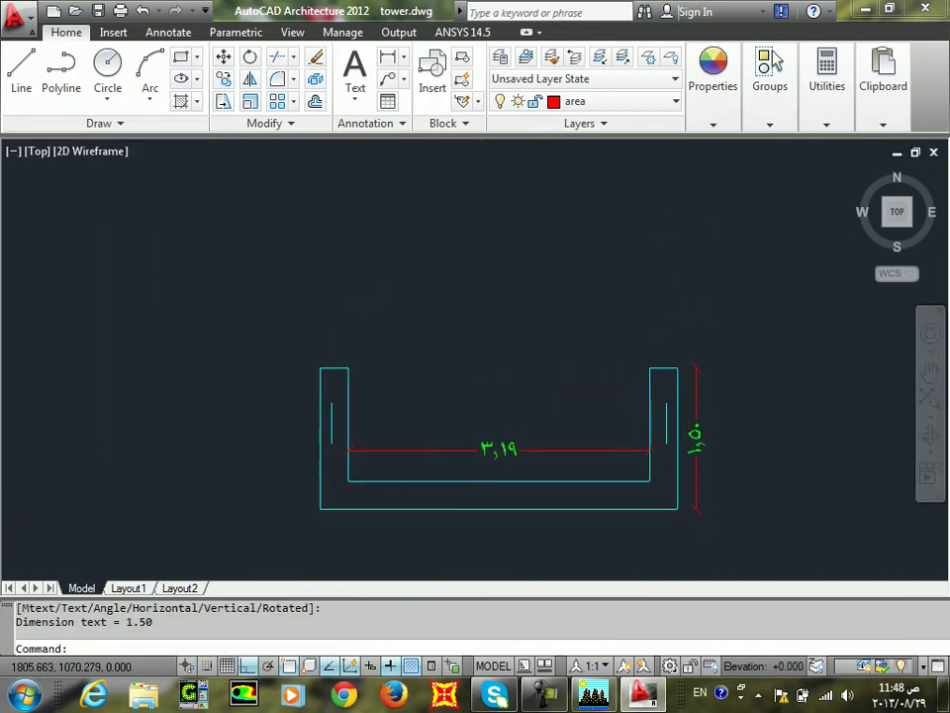
# On the rigid layer, draw a vertical centre line down the plan core's right leg from the middle of its upper end
pyautogui.scroll(-4, 777, 384)
pyautogui.scroll(5, 293, 416)
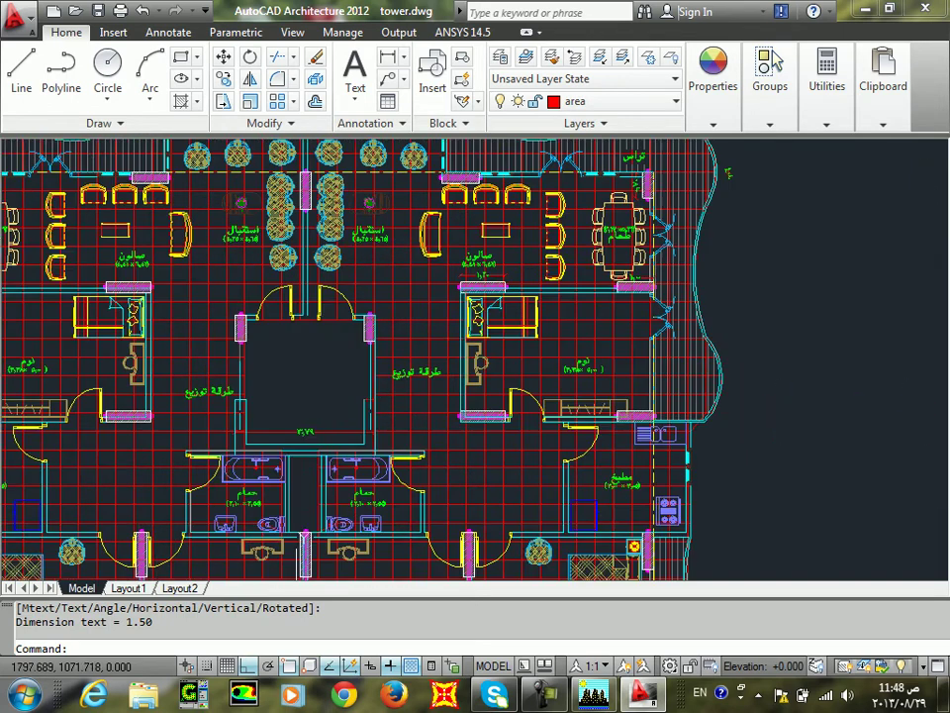
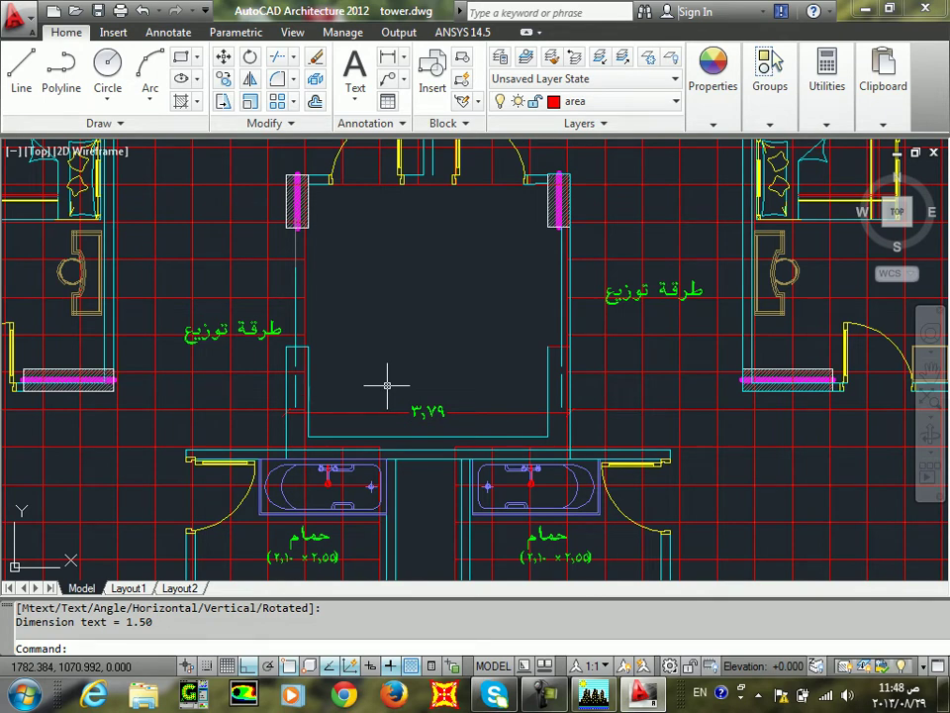
pyautogui.scroll(5, 569, 371)
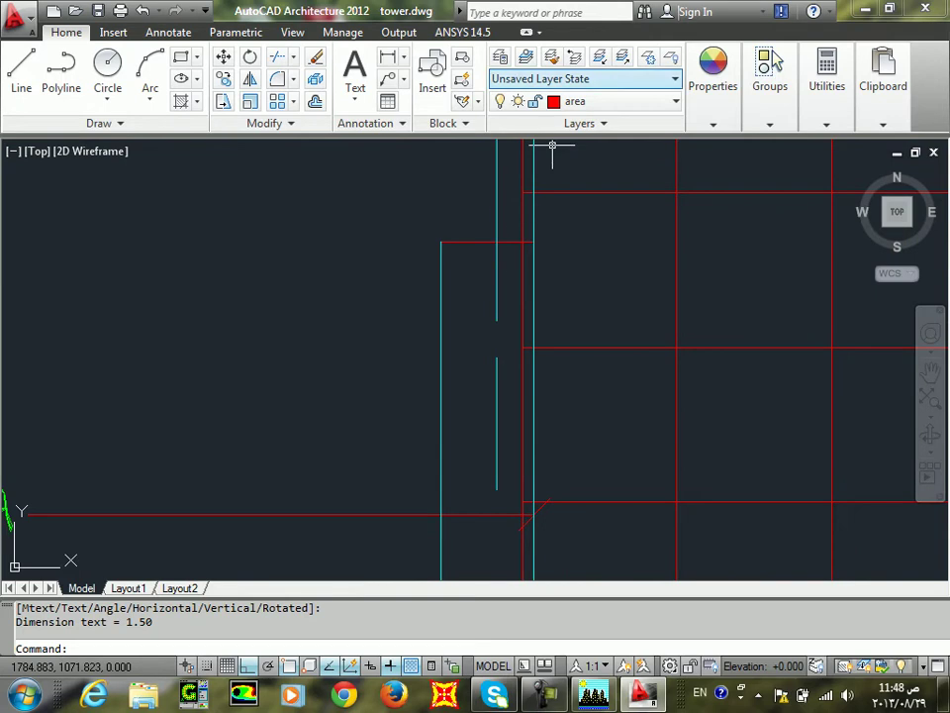
pyautogui.click(560, 101)
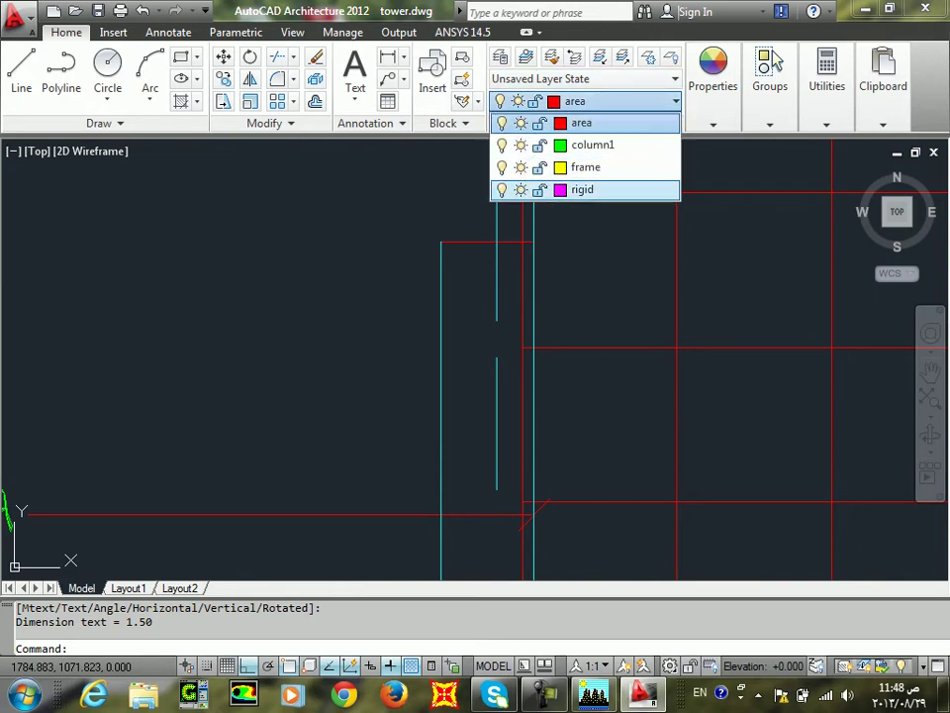
pyautogui.click(582, 190)
pyautogui.write('l')
pyautogui.press('Return')
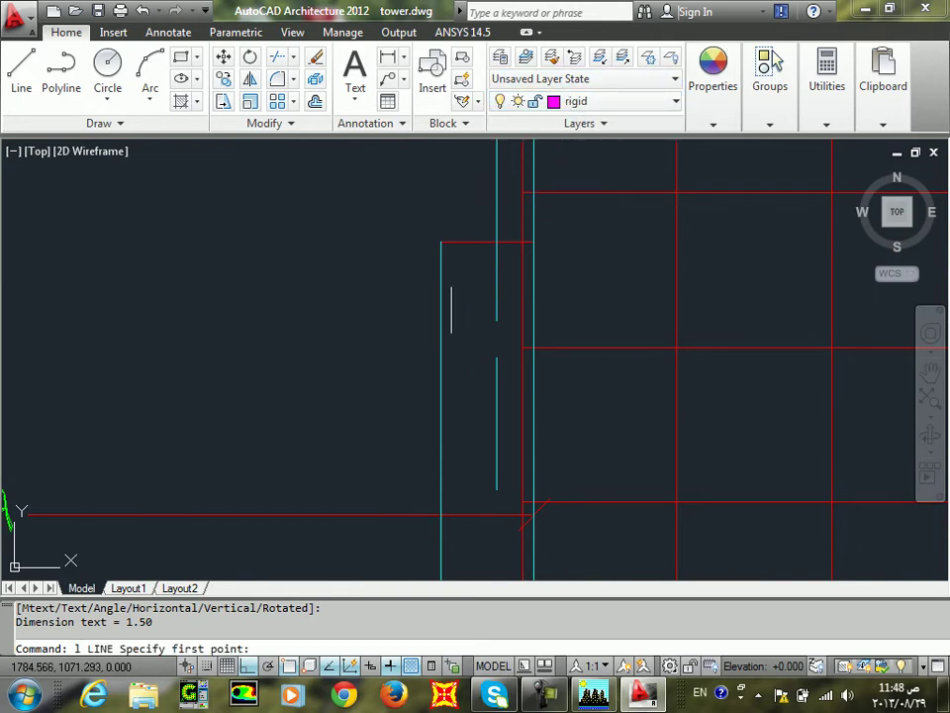
pyautogui.click(488, 242)
pyautogui.scroll(5, 475, 297)
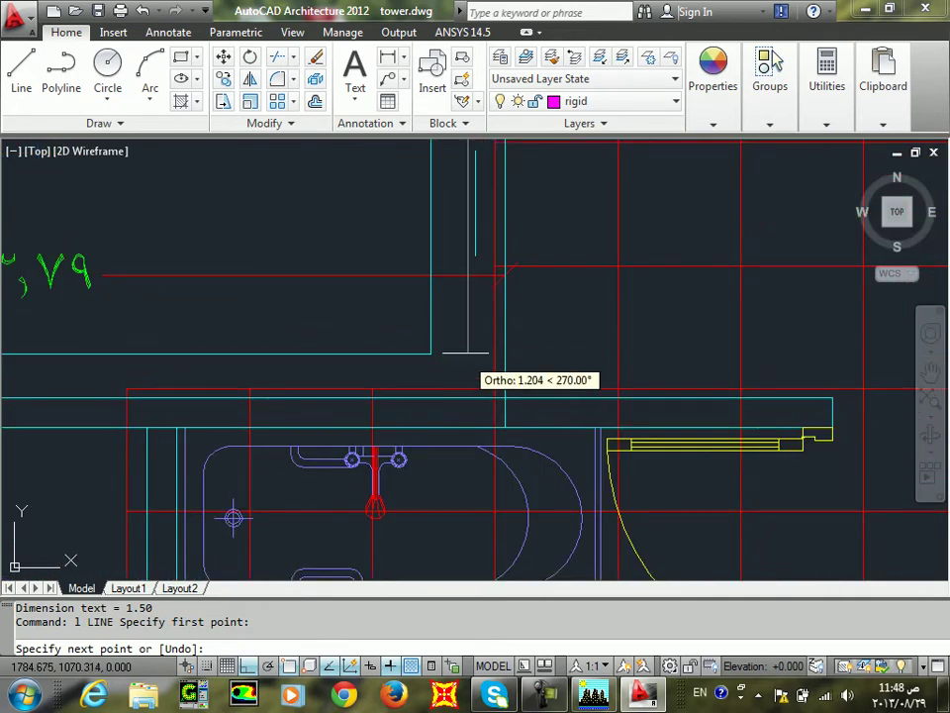
pyautogui.click(469, 334)
pyautogui.press('Return')
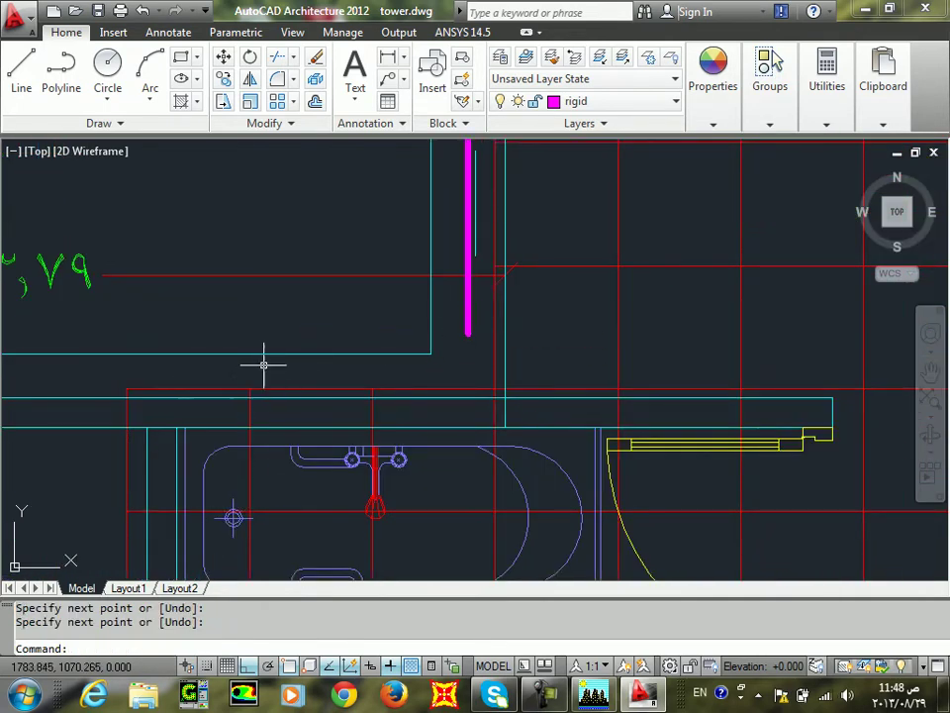
# Erase the upper of the two horizontal wall lines between the core's inner bottom line and the bathrooms
pyautogui.moveTo(185, 390); pyautogui.dragTo(423, 362, button='middle')
pyautogui.click(333, 379)
pyautogui.click(314, 354)
pyautogui.moveTo(310, 337); pyautogui.dragTo(460, 371, button='middle')
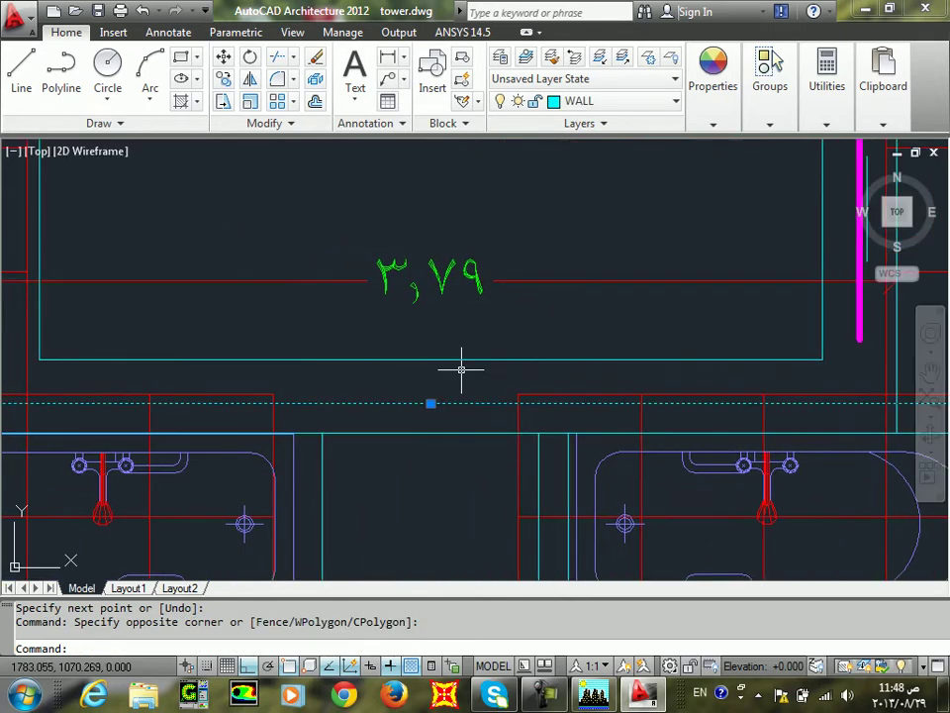
pyautogui.write('e')
pyautogui.press('Return')
pyautogui.scroll(-4, 434, 355)
pyautogui.scroll(3, 433, 354)
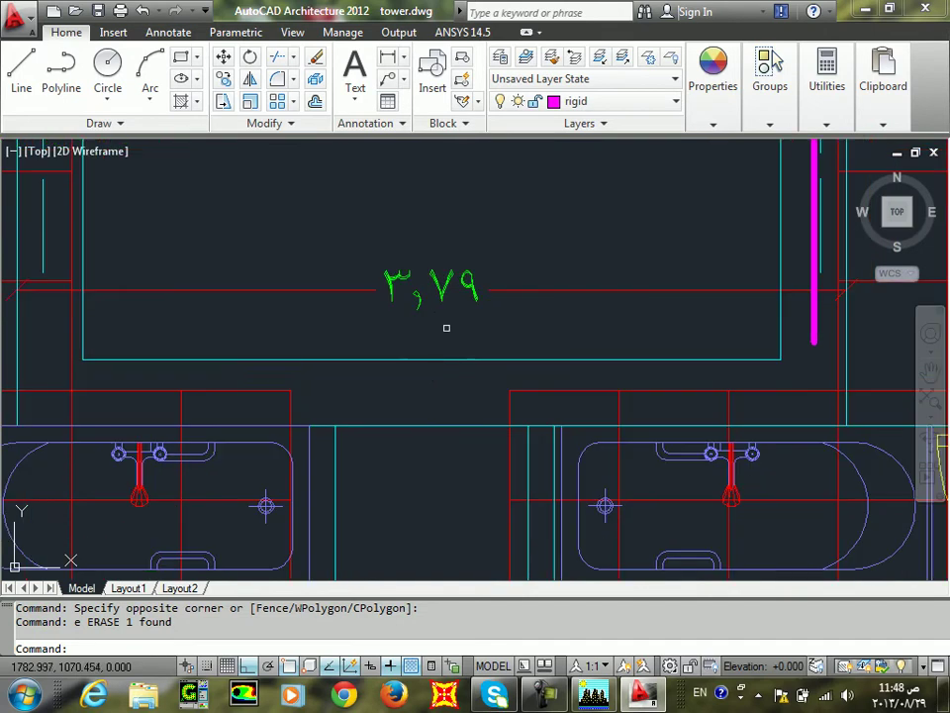
# Offset the plan core's inner bottom wall line 0.15 toward the bathrooms
pyautogui.click(453, 323)
pyautogui.click(417, 383)
pyautogui.write('o')
pyautogui.press('Return')
pyautogui.write('.')
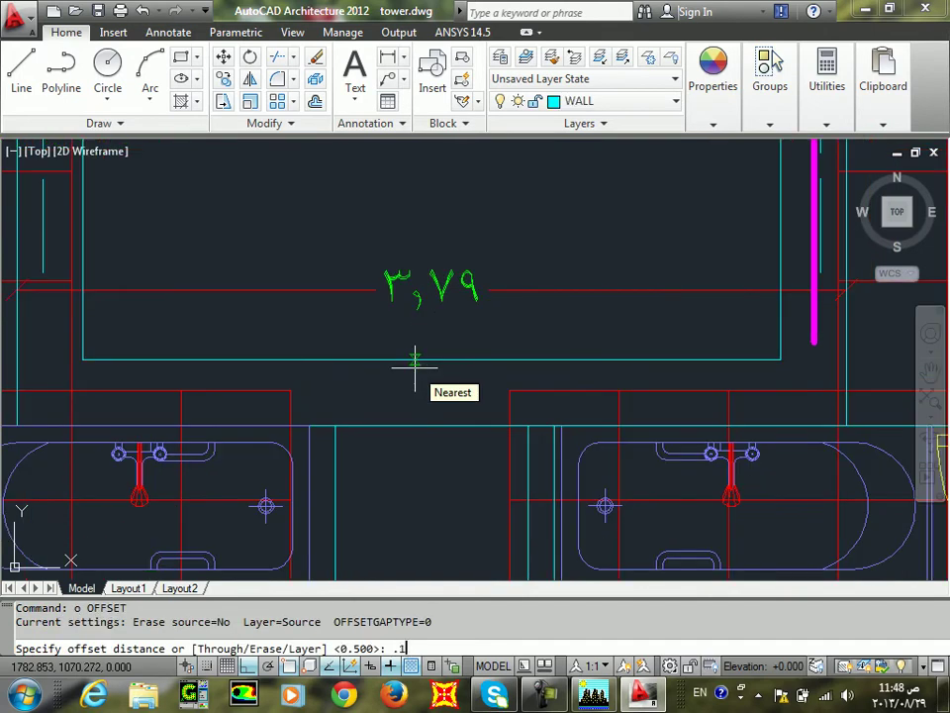
pyautogui.write('15')
pyautogui.press('Return')
pyautogui.click(415, 358)
pyautogui.click(402, 416)
pyautogui.press('Return')
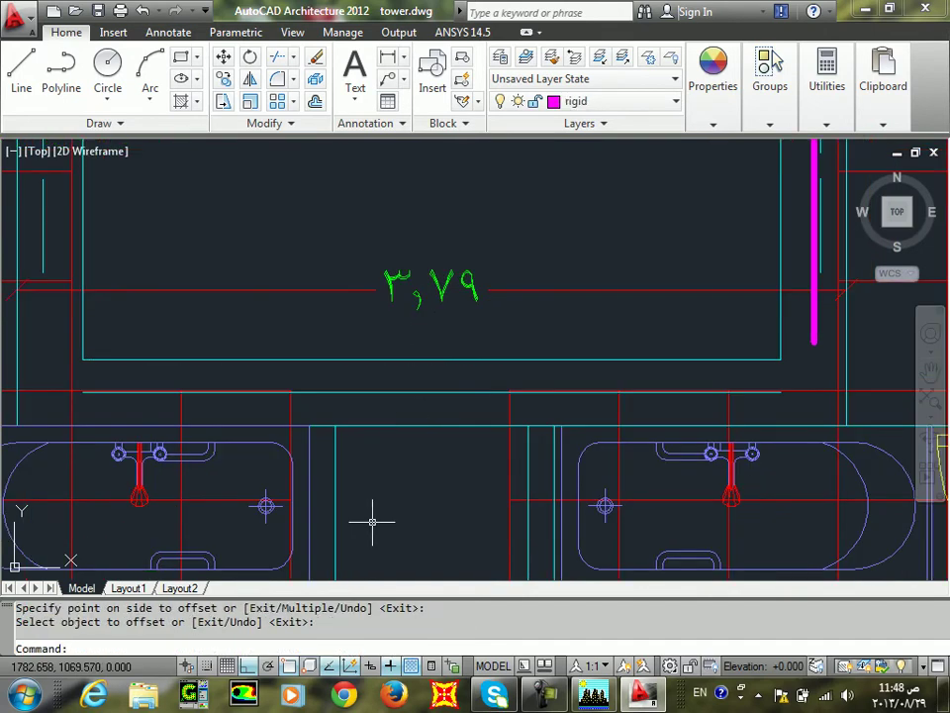
# Match the properties of the right leg's rigid centre line onto the offset line in the core's bottom wall
pyautogui.click(829, 327)
pyautogui.click(794, 336)
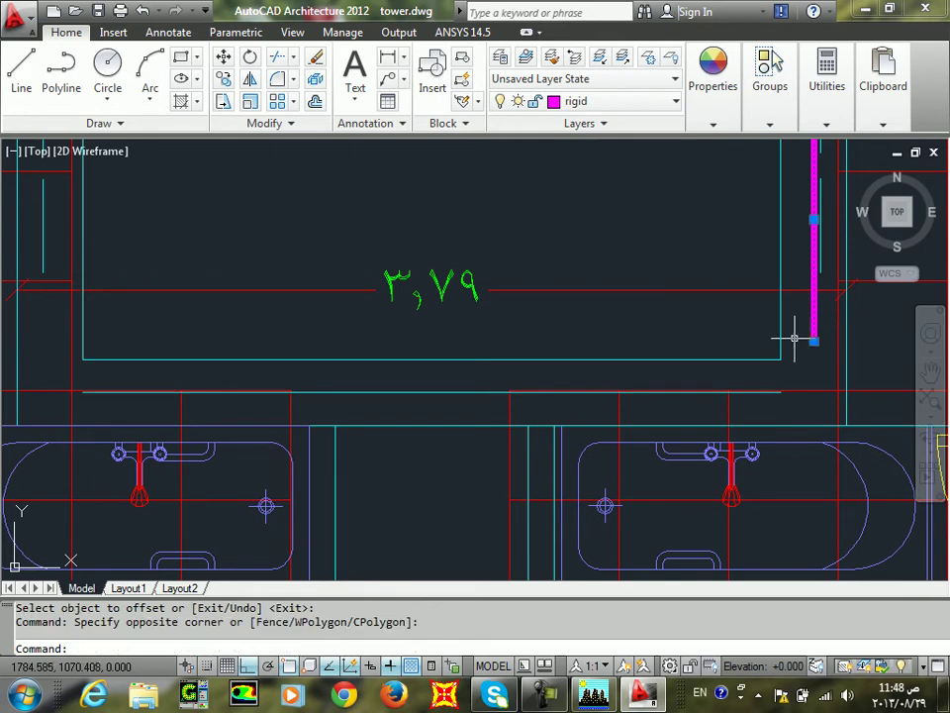
pyautogui.write('ma')
pyautogui.press('Return')
pyautogui.click(471, 403)
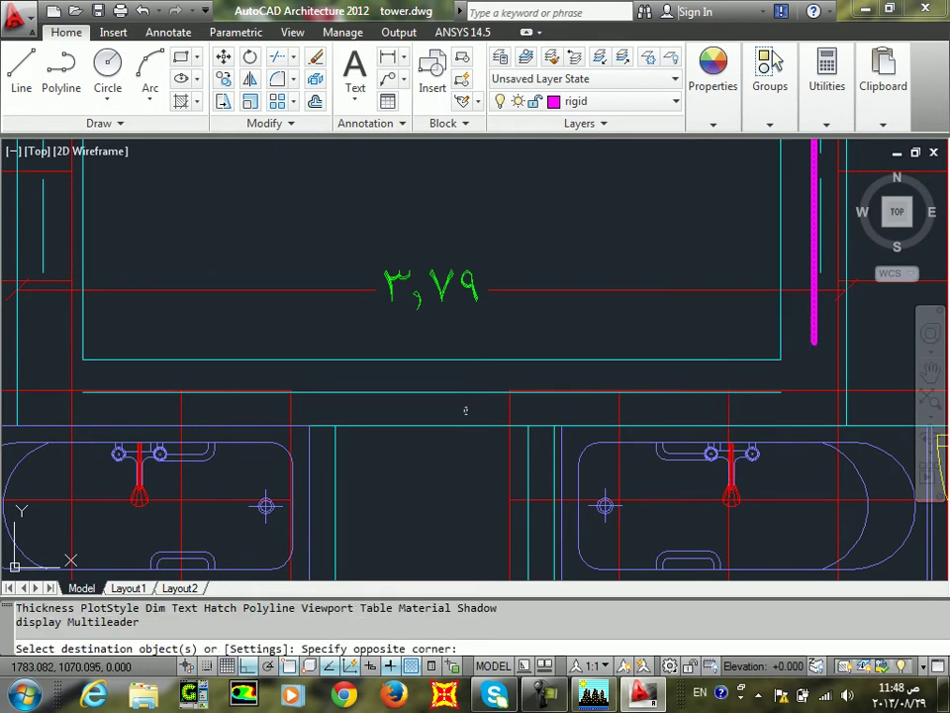
pyautogui.click(459, 389)
# Draw a vertical rigid centre line down the plan core's left leg from the middle of its upper end
pyautogui.scroll(-2, 354, 436)
pyautogui.moveTo(354, 436); pyautogui.dragTo(548, 458, button='middle')
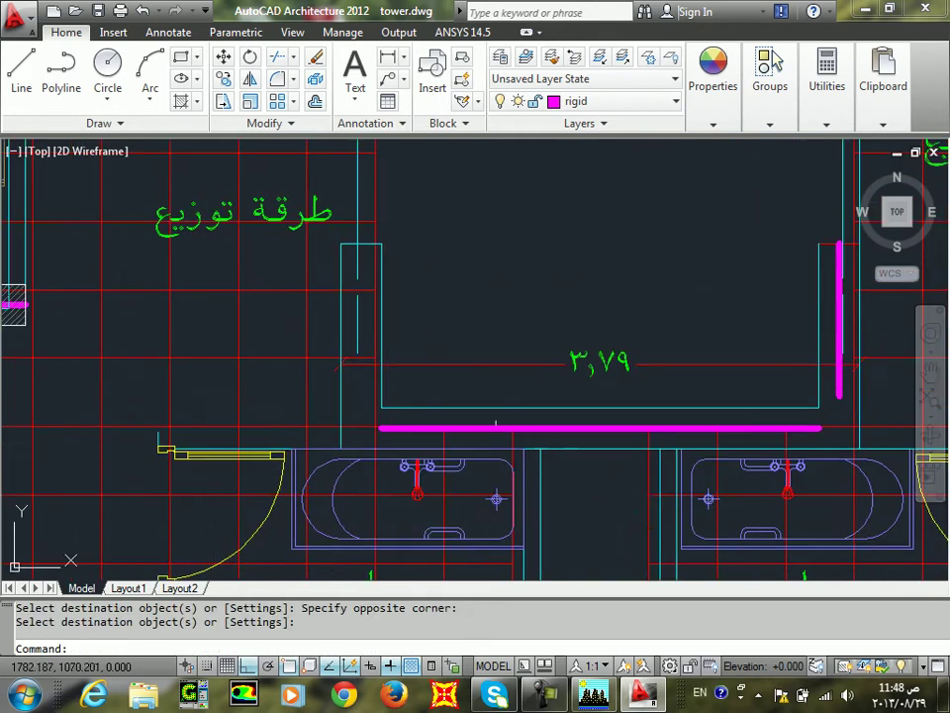
pyautogui.write('l')
pyautogui.press('Return')
pyautogui.scroll(4, 341, 312)
pyautogui.moveTo(410, 251); pyautogui.dragTo(410, 345, button='middle')
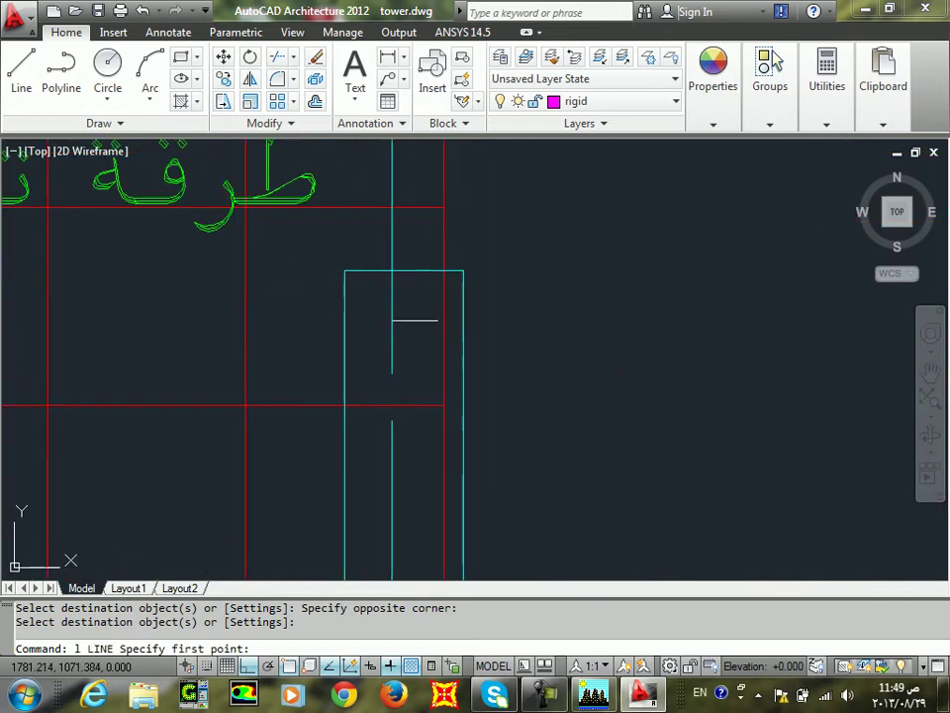
pyautogui.click(405, 277)
pyautogui.moveTo(397, 501); pyautogui.dragTo(424, 326, button='middle')
pyautogui.click(424, 494)
pyautogui.press('Return')
# Fillet the bottom centre line and the left leg's centre line with radius 0 so they meet in a sharp corner
pyautogui.scroll(-4, 467, 473)
pyautogui.moveTo(466, 473); pyautogui.dragTo(411, 352, button='middle')
pyautogui.write('f')
pyautogui.press('Return')
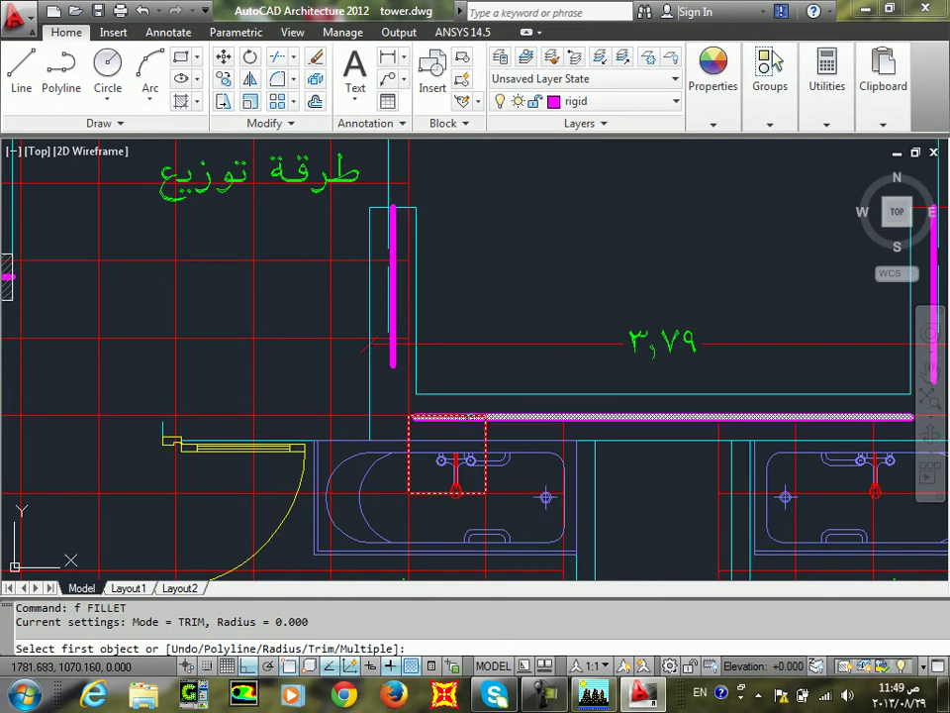
pyautogui.click(424, 416)
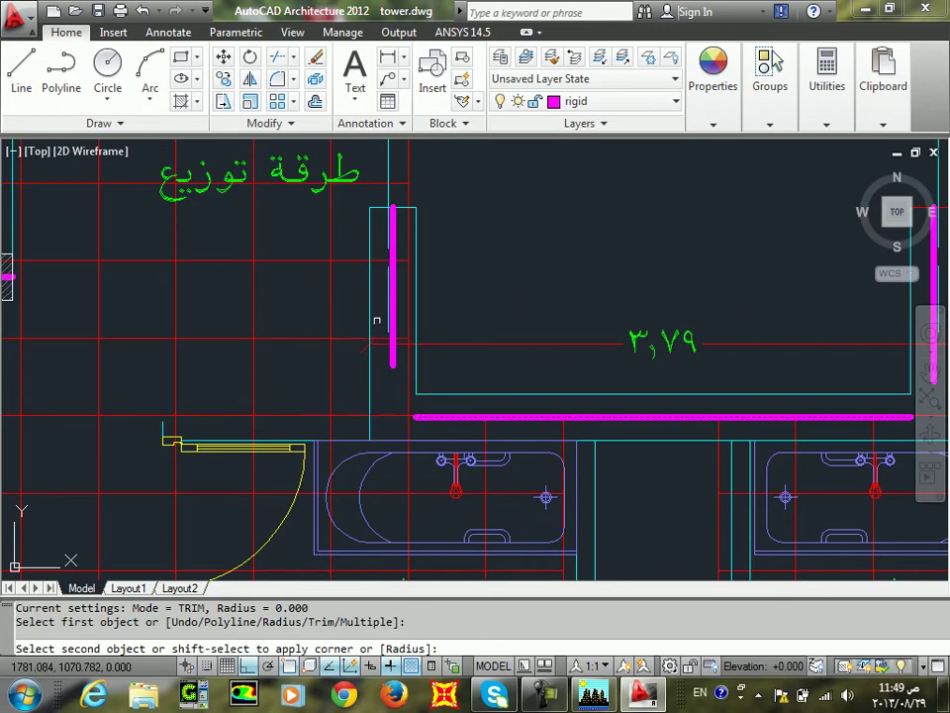
pyautogui.click(394, 310)
# Fillet the bottom centre line and the right leg's centre line with radius 0 to close the U shape
pyautogui.press('Return')
pyautogui.scroll(-3, 449, 425)
pyautogui.moveTo(449, 425); pyautogui.dragTo(231, 405, button='middle')
pyautogui.scroll(7, 489, 413)
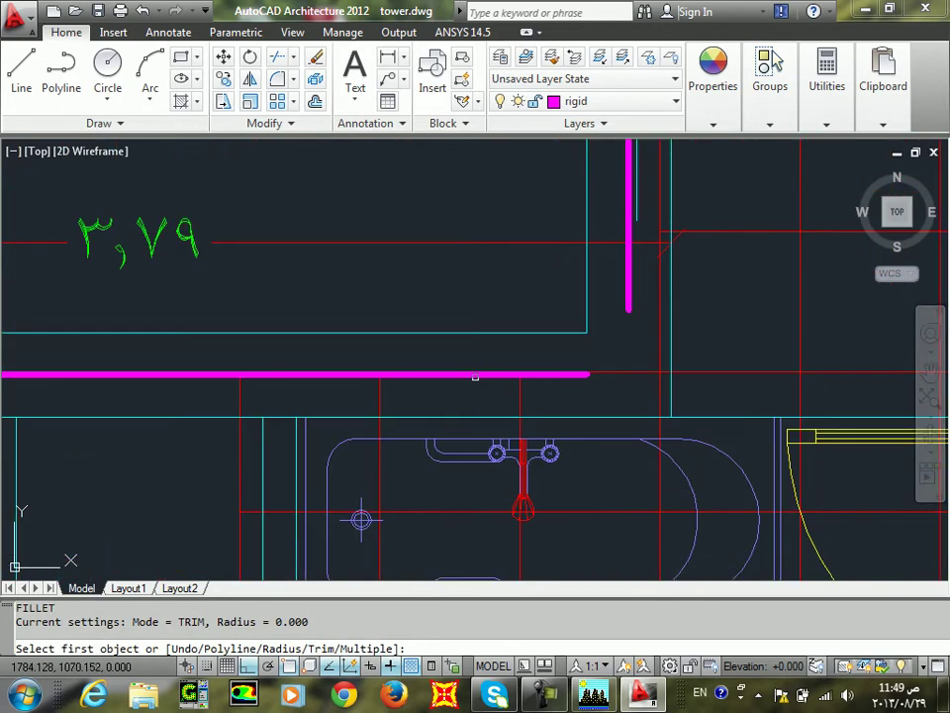
pyautogui.click(475, 376)
pyautogui.click(476, 375)
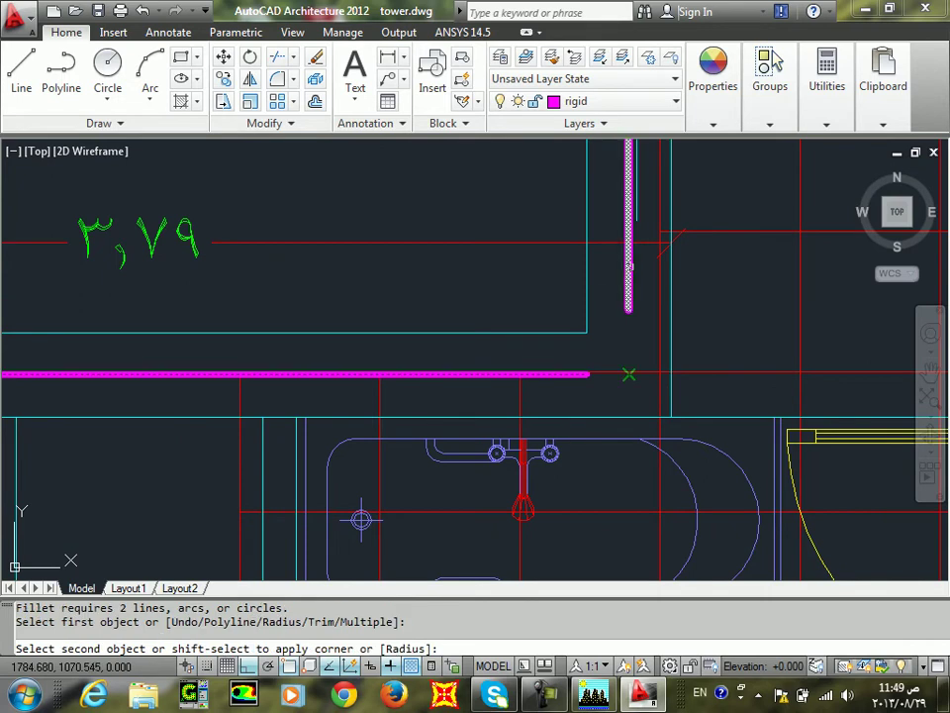
pyautogui.click(629, 265)
pyautogui.scroll(-5, 543, 328)
pyautogui.moveTo(543, 328); pyautogui.dragTo(630, 420, button='middle')
pyautogui.click(618, 488)
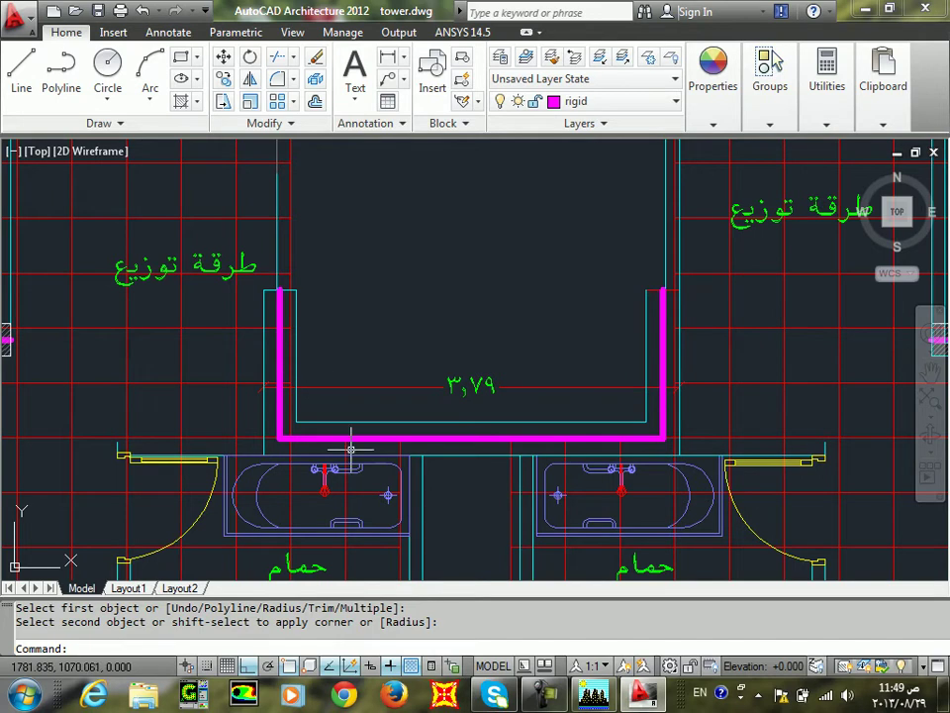
# Draw a short vertical line across the core's bottom wall to check the centre line's position, and erase it
pyautogui.scroll(5, 425, 433)
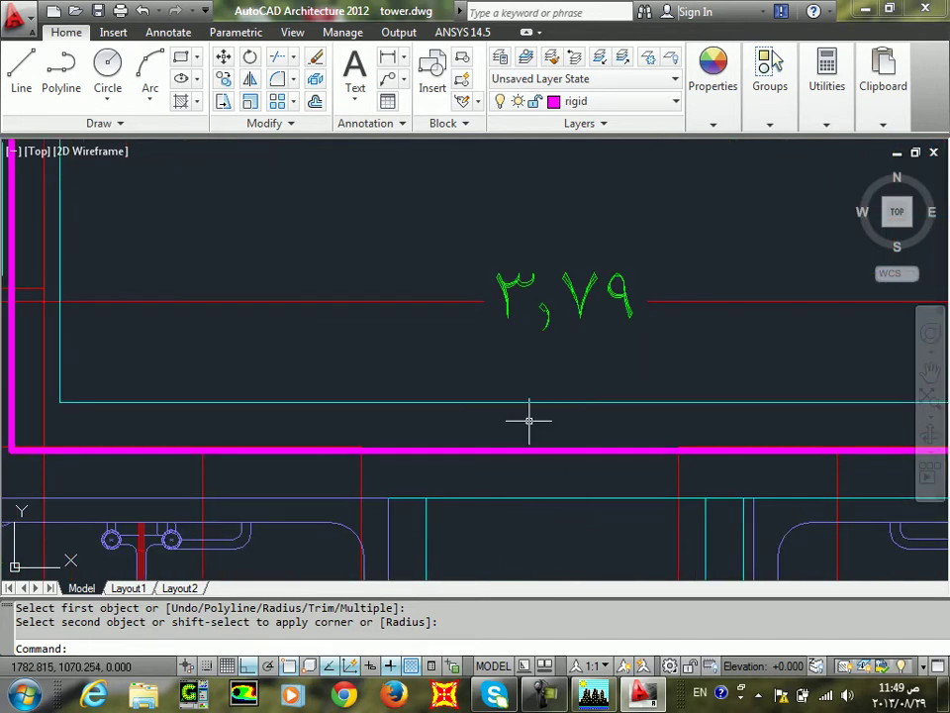
pyautogui.write('l')
pyautogui.press('Return')
pyautogui.click(535, 401)
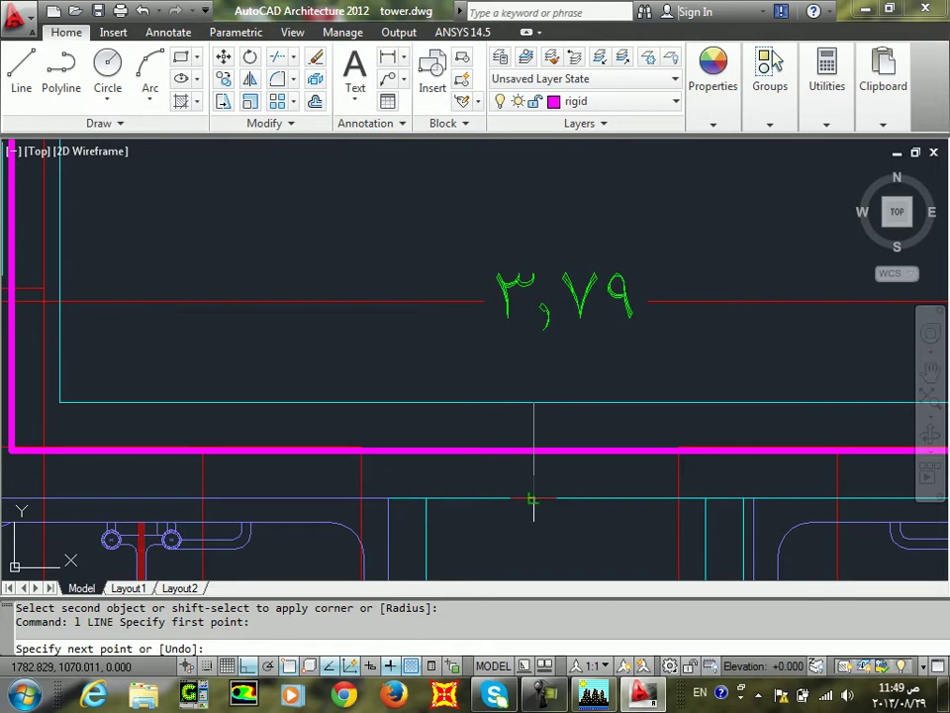
pyautogui.click(534, 500)
pyautogui.press('Return')
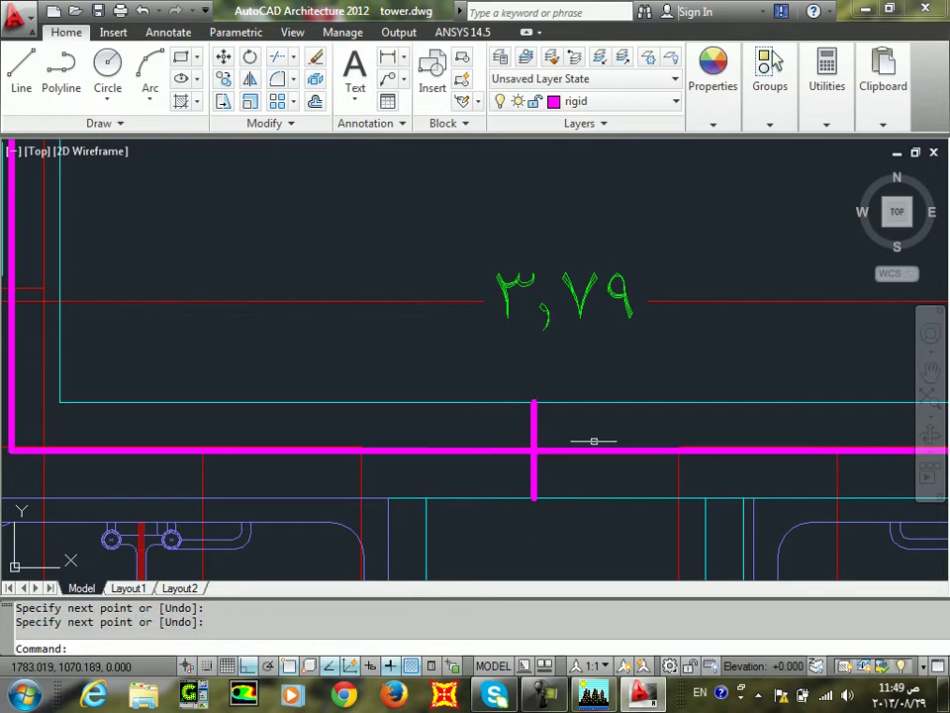
pyautogui.click(562, 432)
pyautogui.click(450, 419)
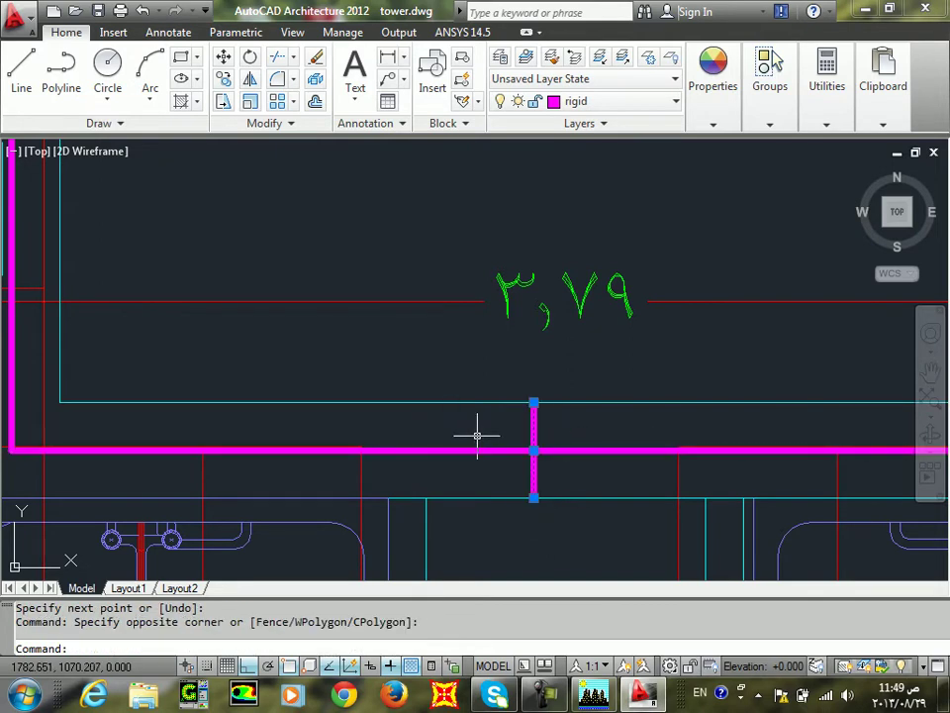
pyautogui.write('e')
pyautogui.press('Return')
# Examine how the core's centre lines and the column beside the bedroom door sit relative to the red area mesh
pyautogui.scroll(-4, 476, 436)
pyautogui.moveTo(830, 327); pyautogui.dragTo(745, 327, button='middle')
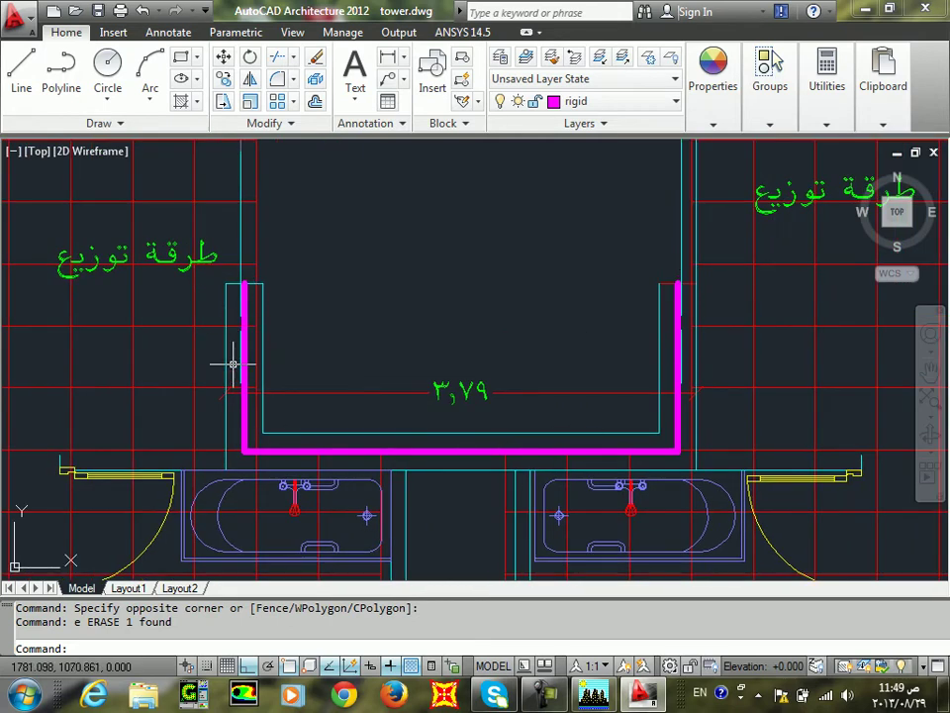
pyautogui.scroll(-4, 383, 383)
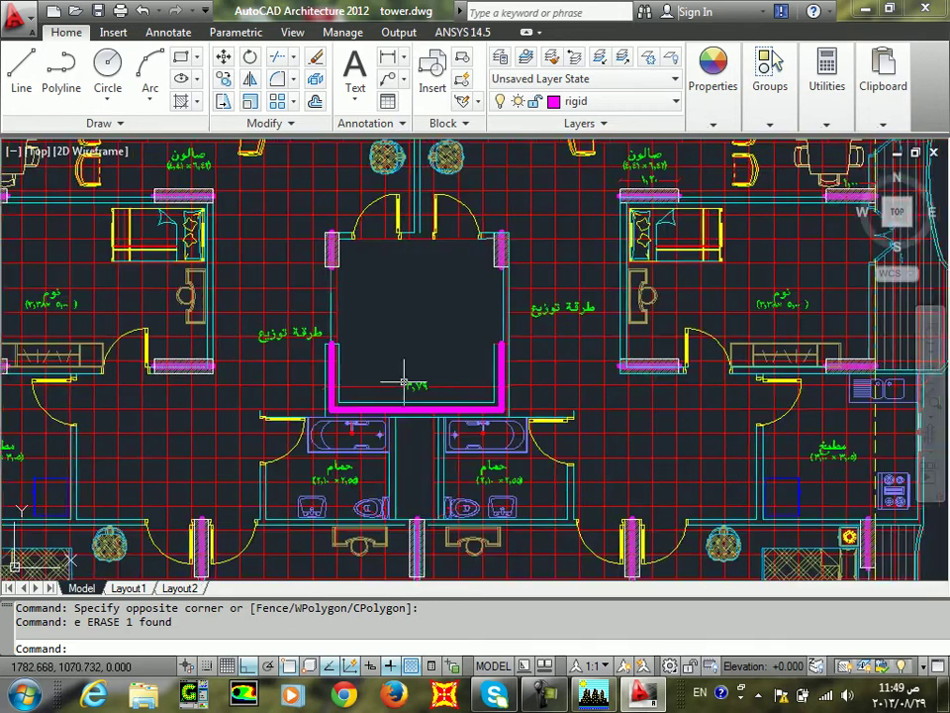
pyautogui.moveTo(395, 382); pyautogui.dragTo(415, 385, button='middle')
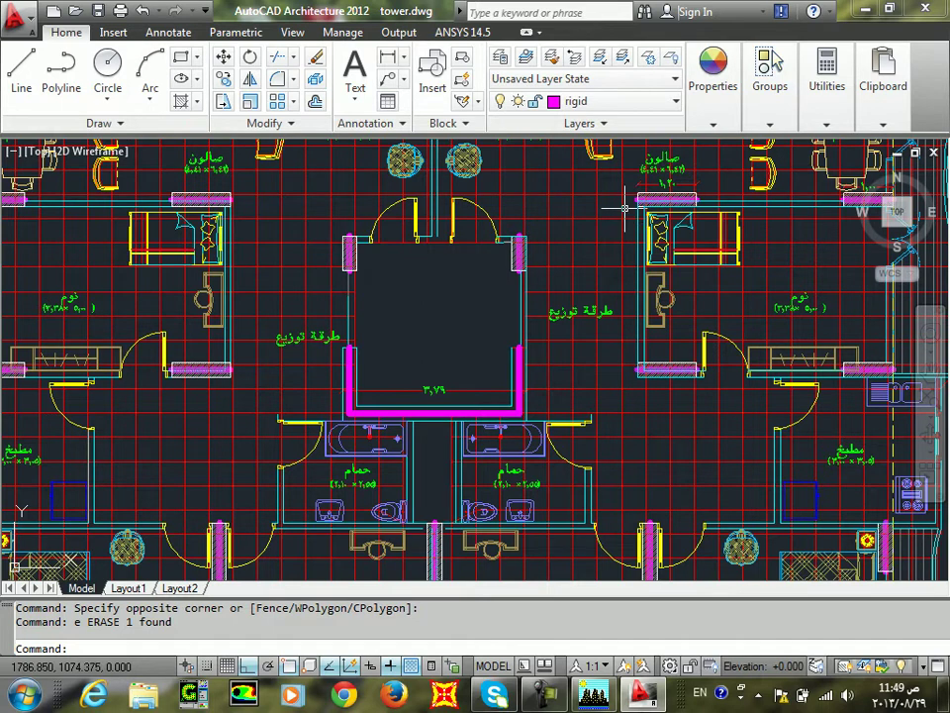
pyautogui.moveTo(624, 207)
pyautogui.moveTo(678, 246); pyautogui.dragTo(438, 271, button='middle')
pyautogui.scroll(6, 430, 416)
pyautogui.scroll(2, 502, 338)
pyautogui.scroll(2, 502, 337)
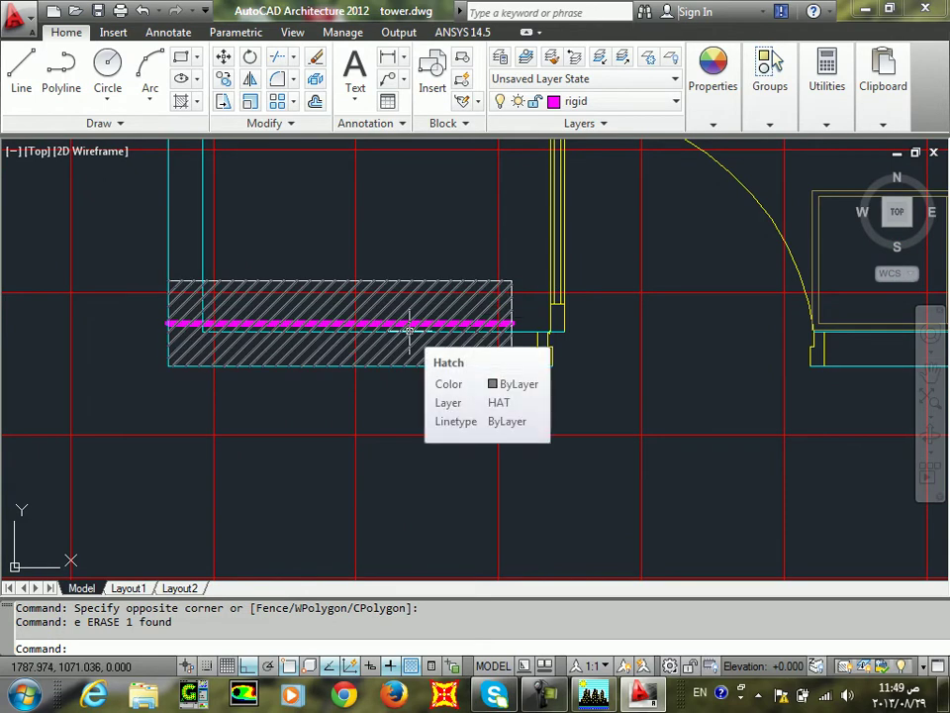
pyautogui.scroll(-6, 591, 324)
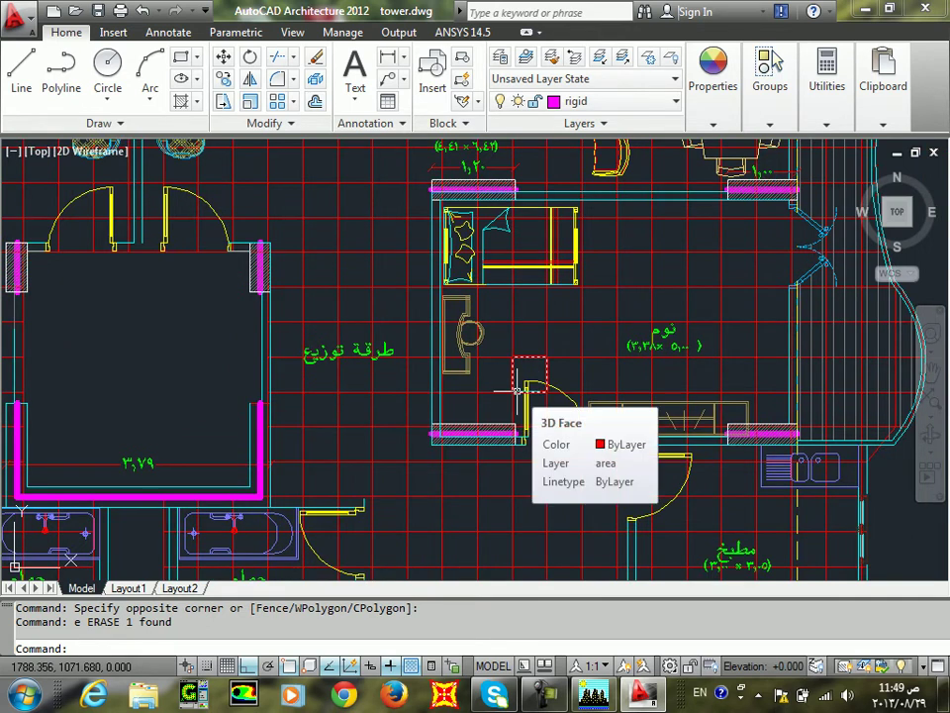
# Erase the hatch of the column beside the right bedroom's door
pyautogui.scroll(7, 509, 394)
pyautogui.moveTo(498, 422); pyautogui.dragTo(504, 213, button='middle')
pyautogui.scroll(3, 505, 420)
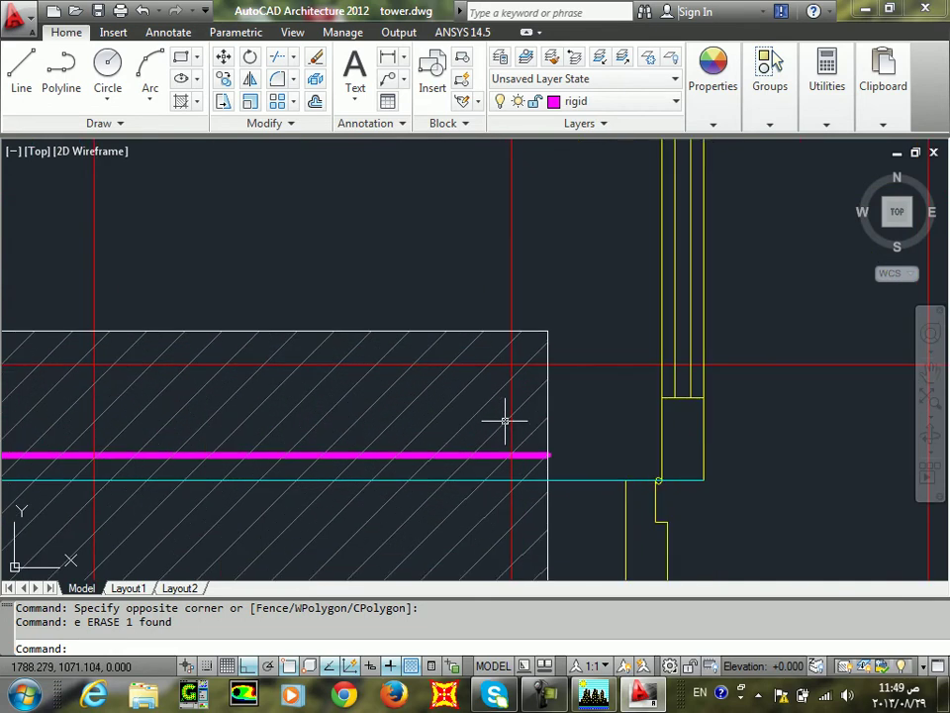
pyautogui.click(454, 397)
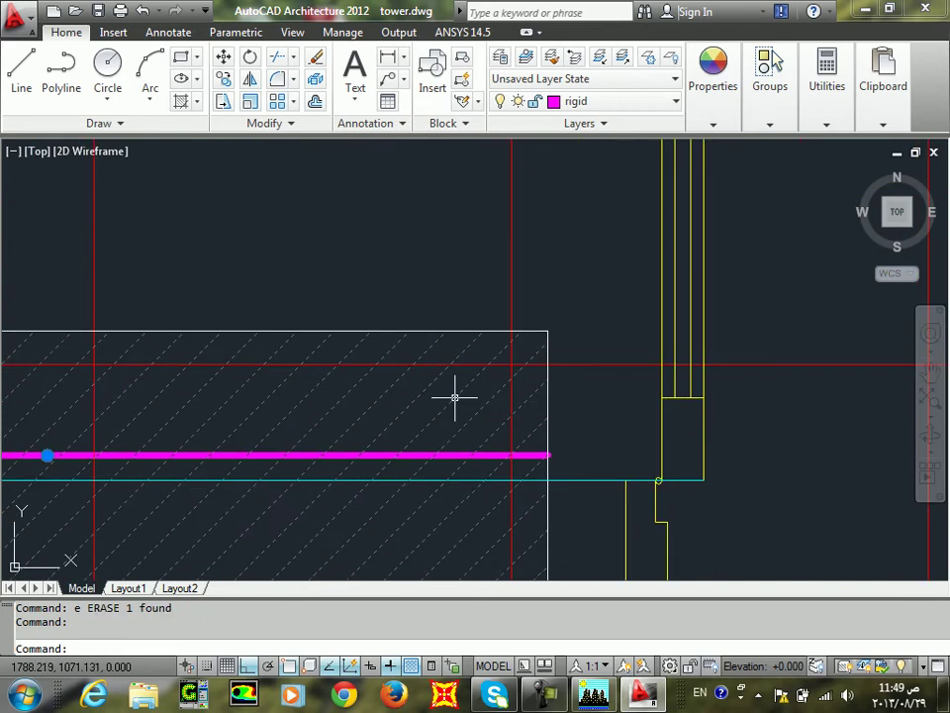
pyautogui.write('e')
pyautogui.press('Return')
pyautogui.scroll(3, 530, 381)
# Select the area mesh faces around the node near the column's right end and stretch that node onto the centre line's right endpoint
pyautogui.click(514, 333)
pyautogui.click(437, 403)
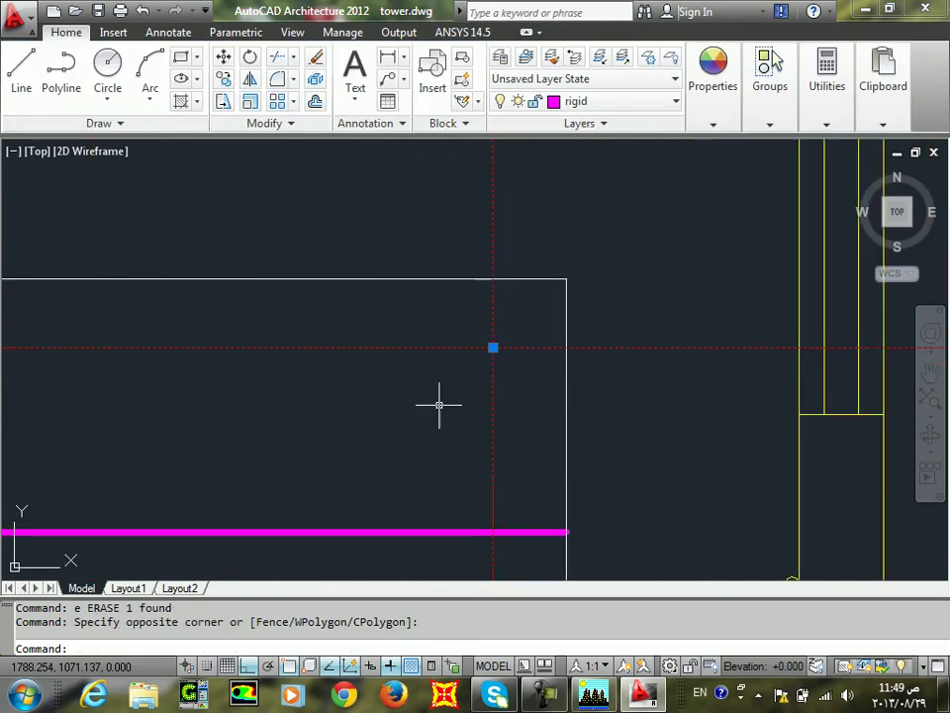
pyautogui.click(493, 347)
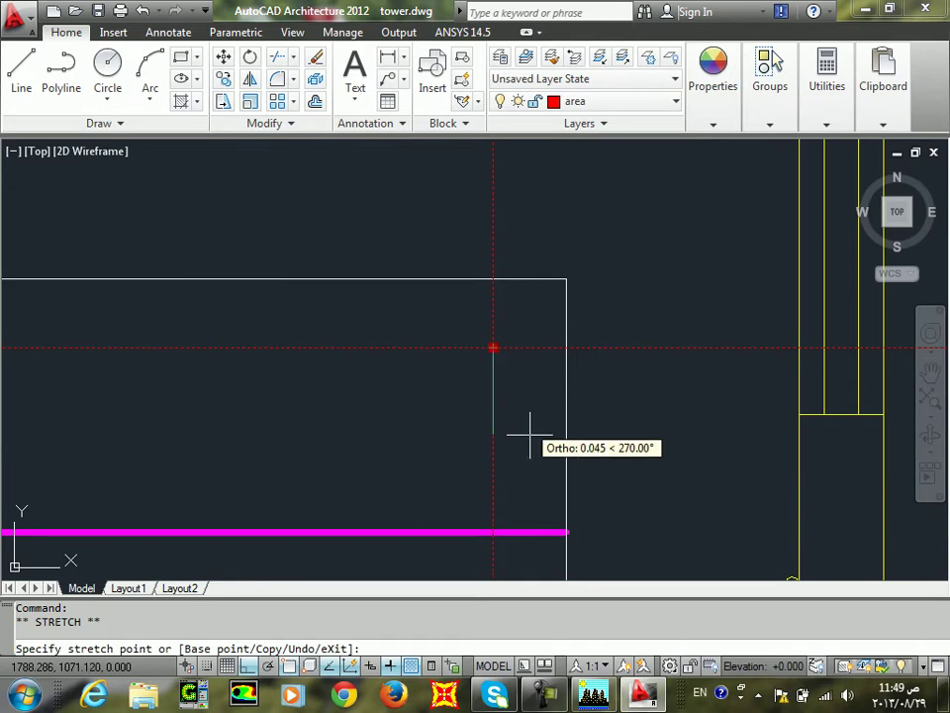
pyautogui.scroll(-4, 567, 529)
pyautogui.moveTo(584, 390); pyautogui.dragTo(744, 378, button='middle')
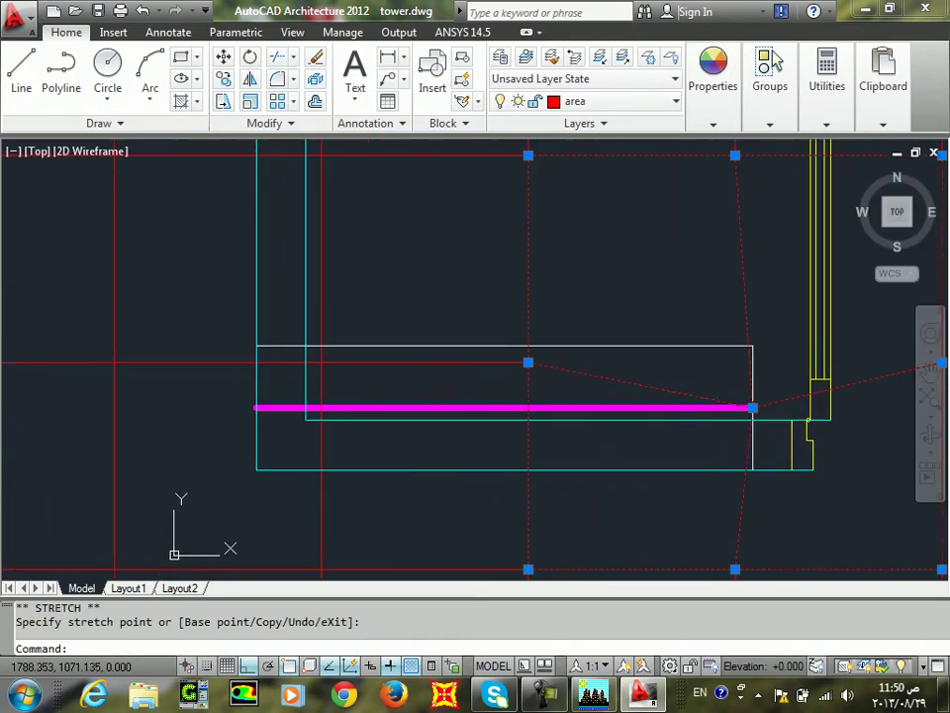
# Add the faces around the mesh node near the column's left end and stretch that node onto the centre line's left endpoint
pyautogui.scroll(3, 260, 378)
pyautogui.click(391, 334)
pyautogui.click(361, 377)
pyautogui.click(384, 348)
pyautogui.click(253, 441)
pyautogui.scroll(-2, 252, 441)
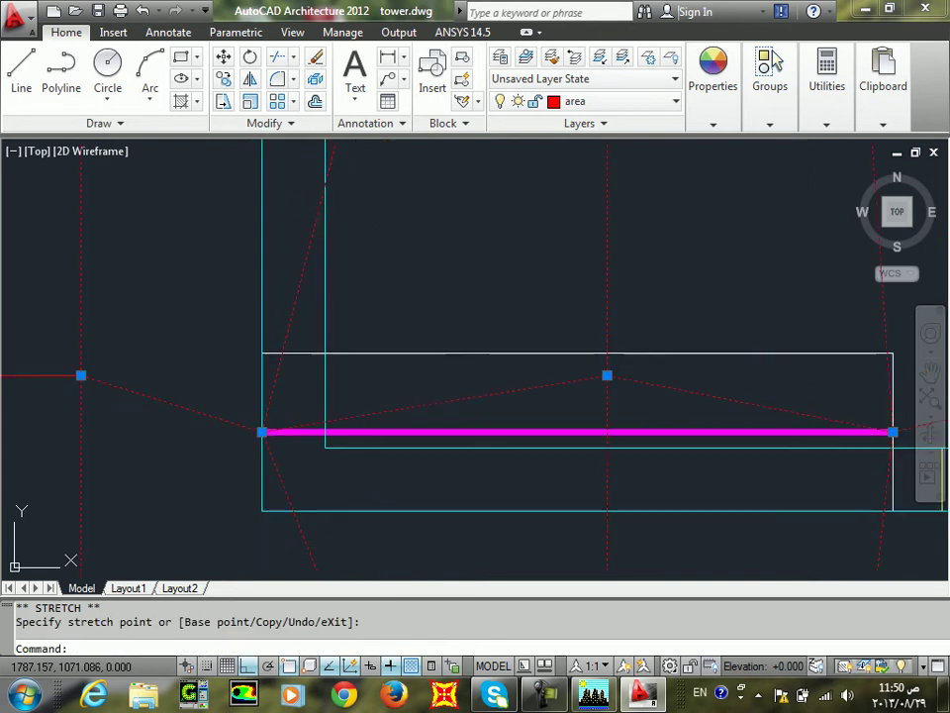
pyautogui.moveTo(265, 426); pyautogui.dragTo(169, 424, button='middle')
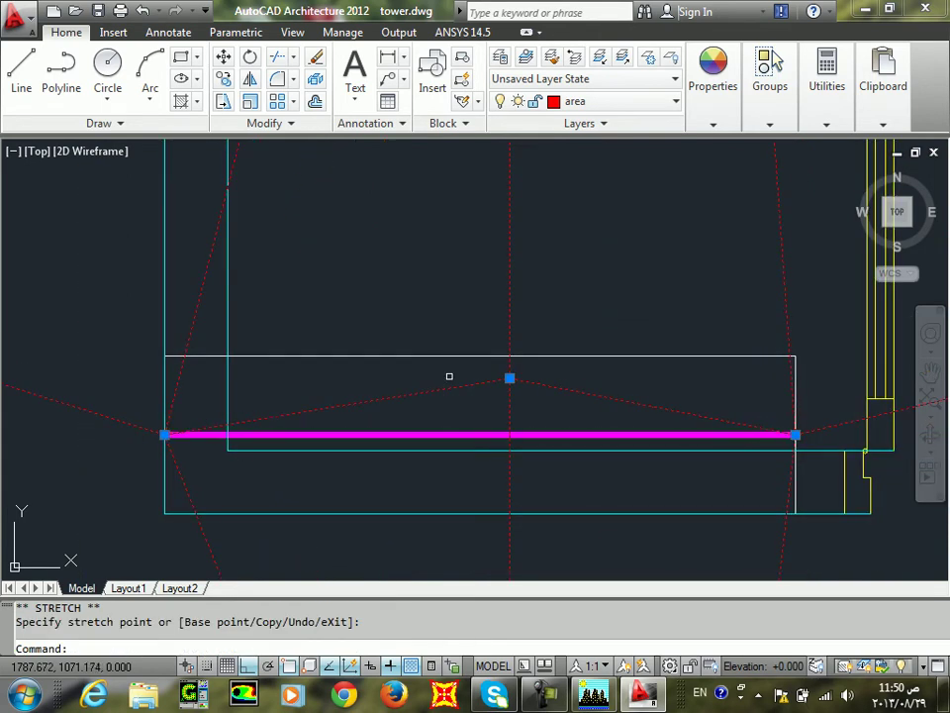
# Stretch the mesh node above the column's middle onto the centre line's midpoint and clear the selection
pyautogui.scroll(2, 504, 361)
pyautogui.click(537, 374)
pyautogui.click(512, 385)
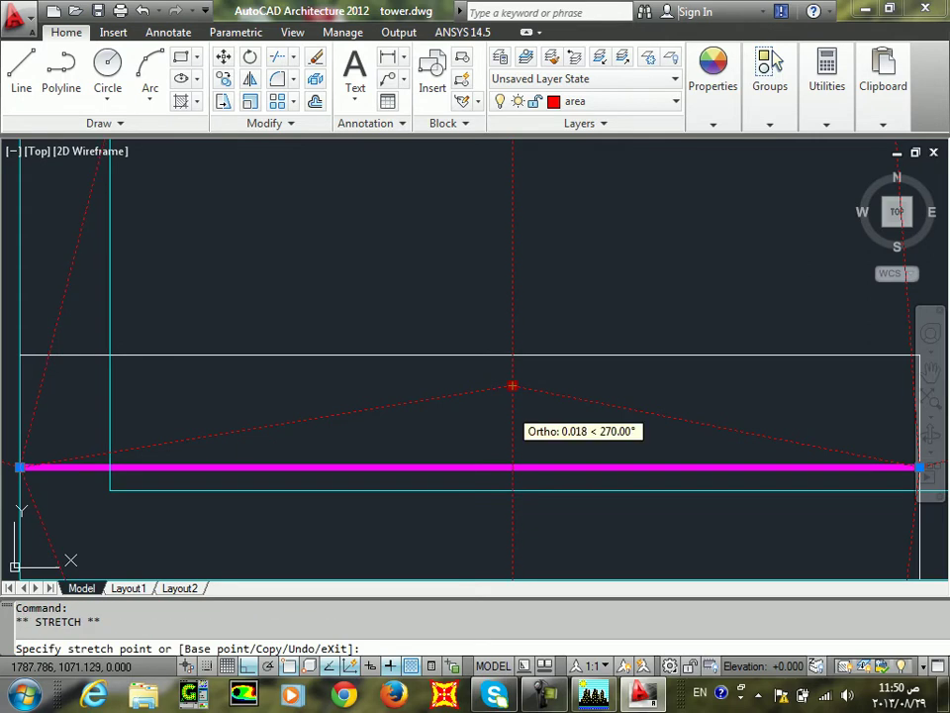
pyautogui.click(469, 468)
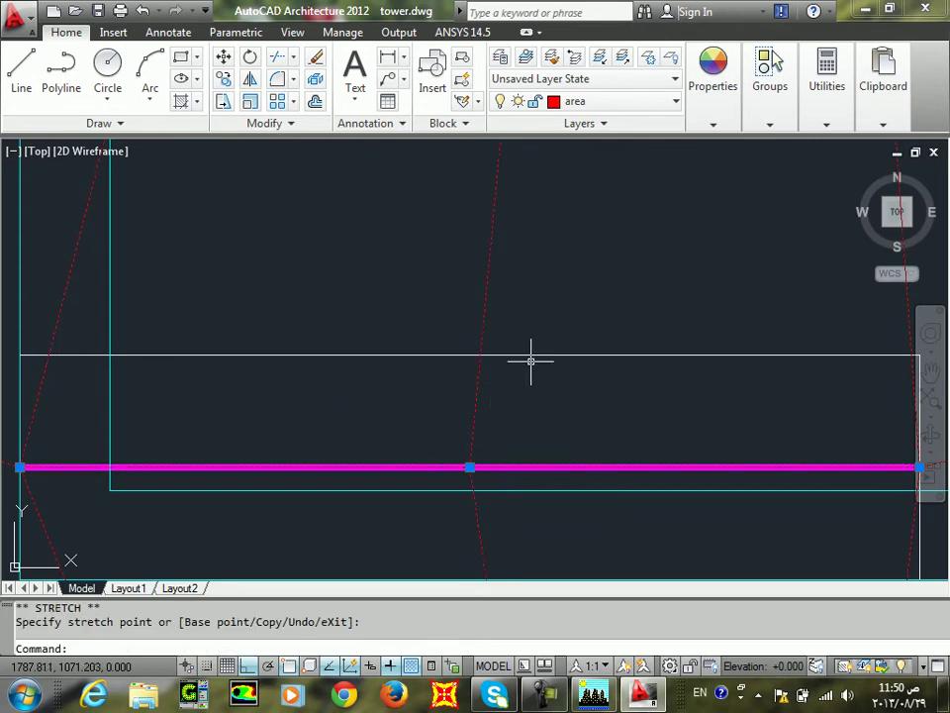
pyautogui.scroll(-6, 542, 308)
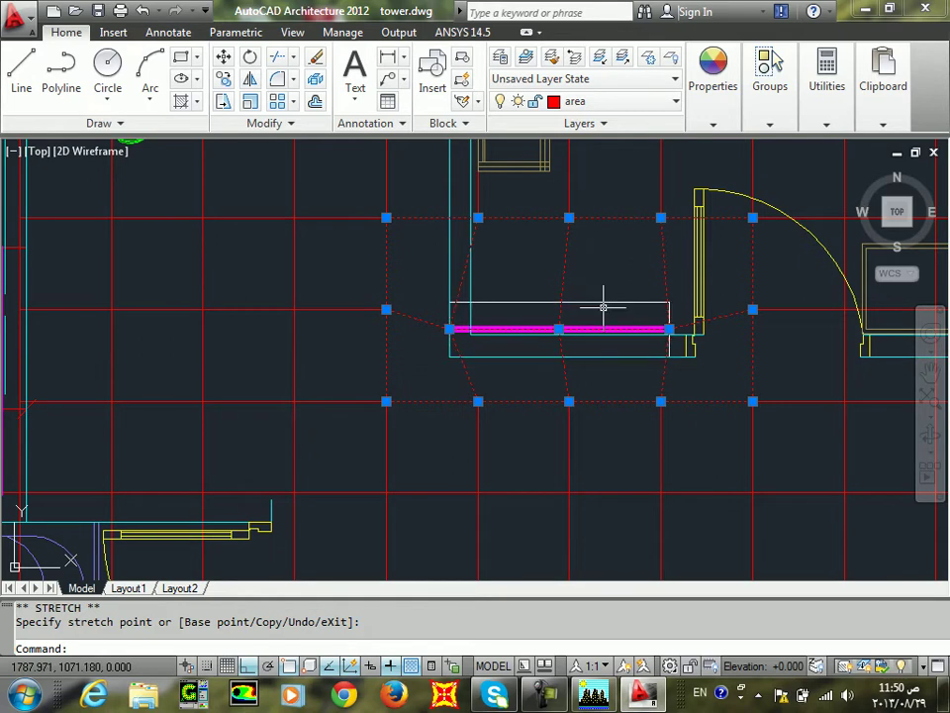
pyautogui.press('Escape')
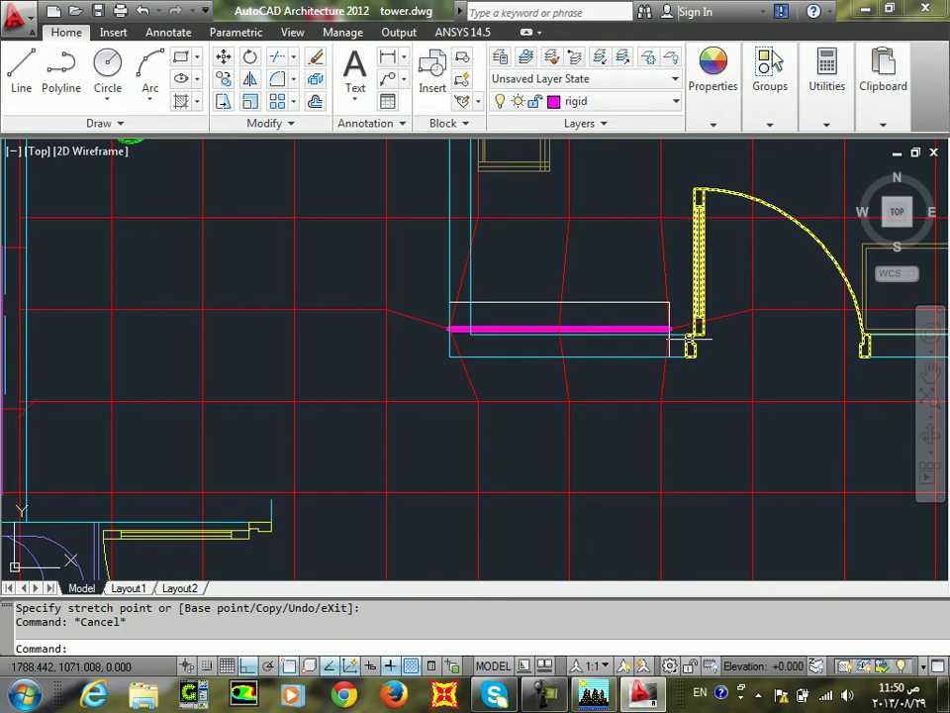
# Isolate the area mesh and rigid centre-line layers by picking mesh faces and the core's rigid line
pyautogui.scroll(3, 688, 338)
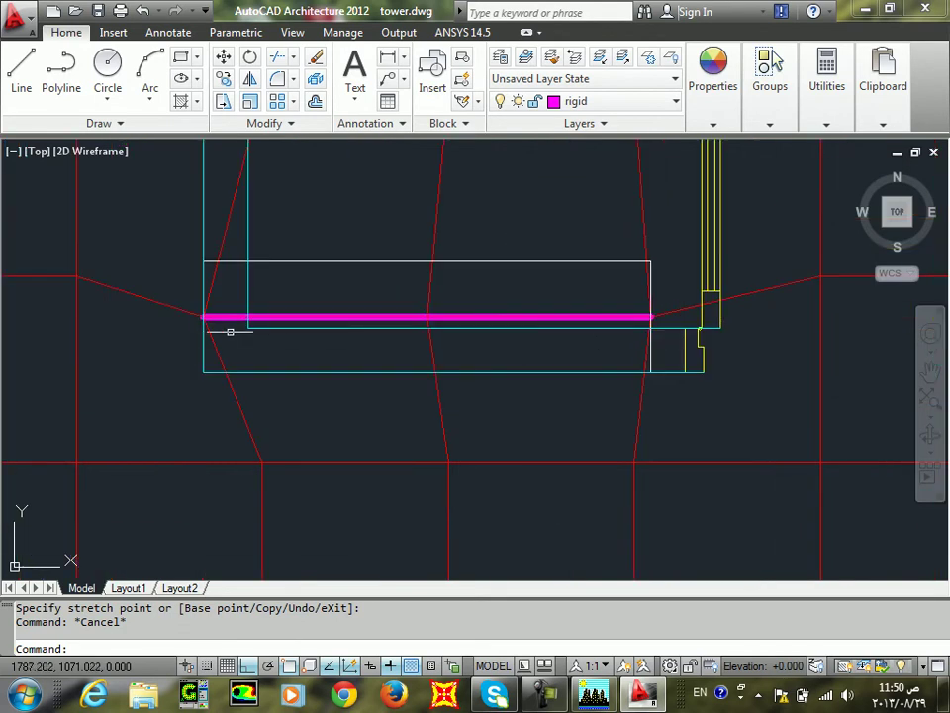
pyautogui.scroll(-10, 457, 312)
pyautogui.moveTo(556, 391); pyautogui.dragTo(614, 338, button='middle')
pyautogui.write('LAYiso')
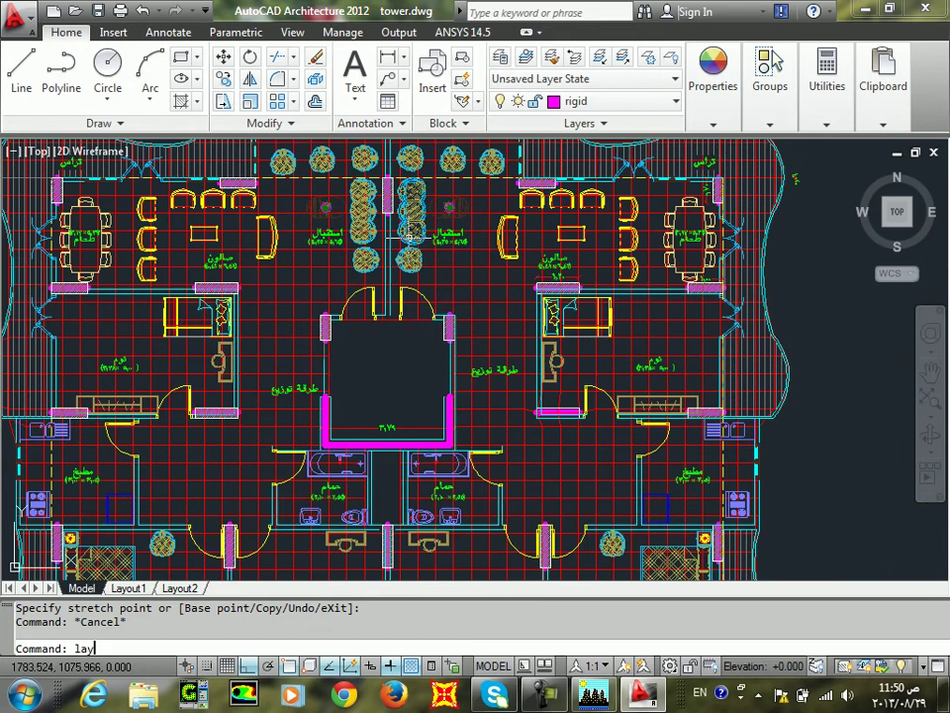
pyautogui.press('Return')
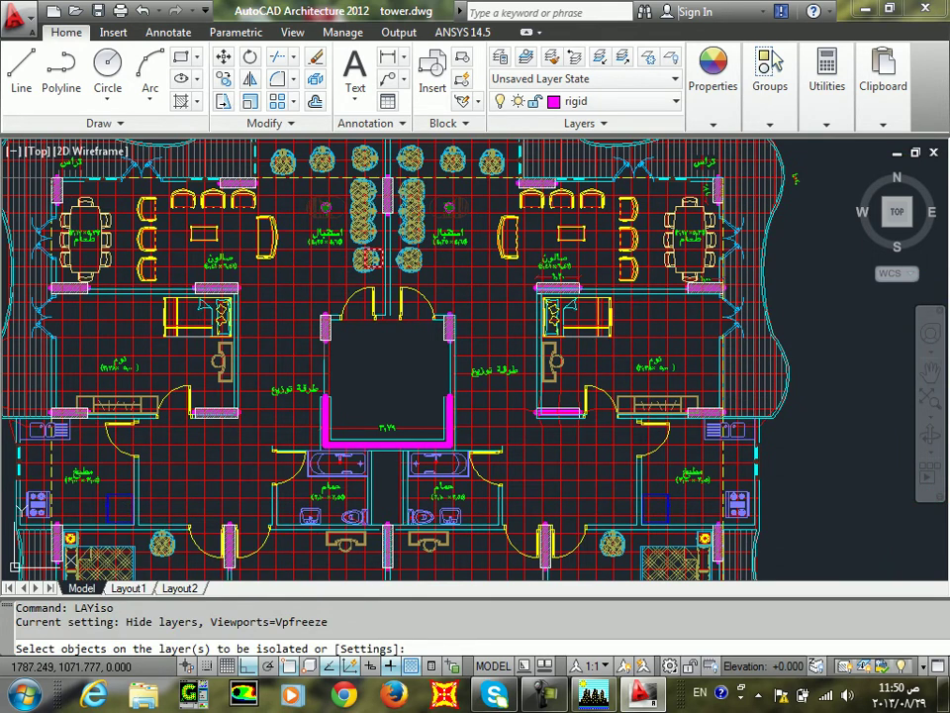
pyautogui.scroll(7, 460, 392)
pyautogui.click(460, 392)
pyautogui.click(403, 441)
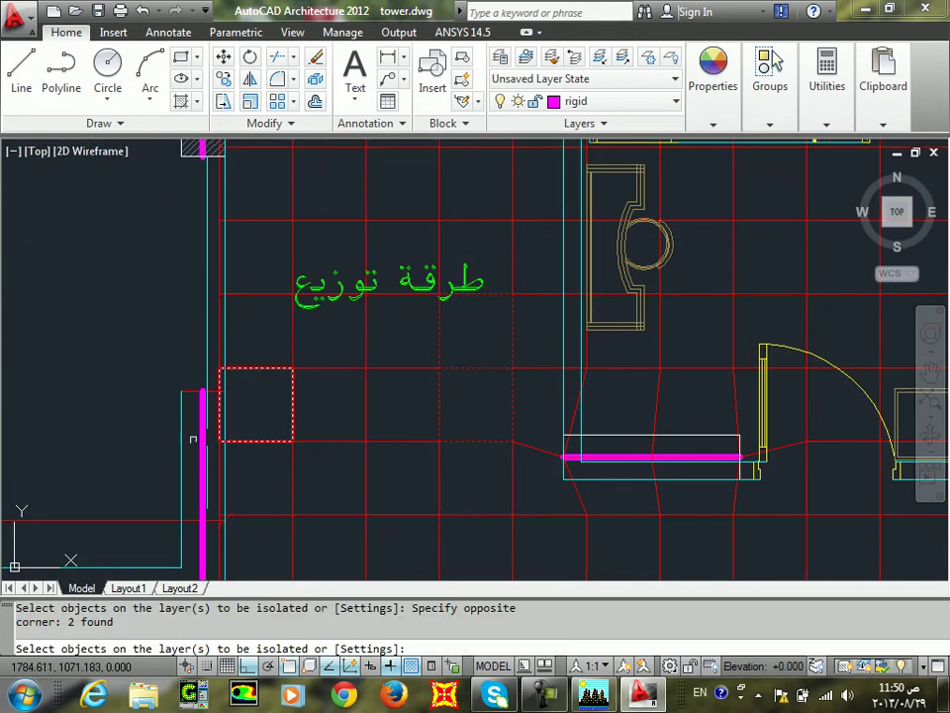
pyautogui.scroll(5, 196, 317)
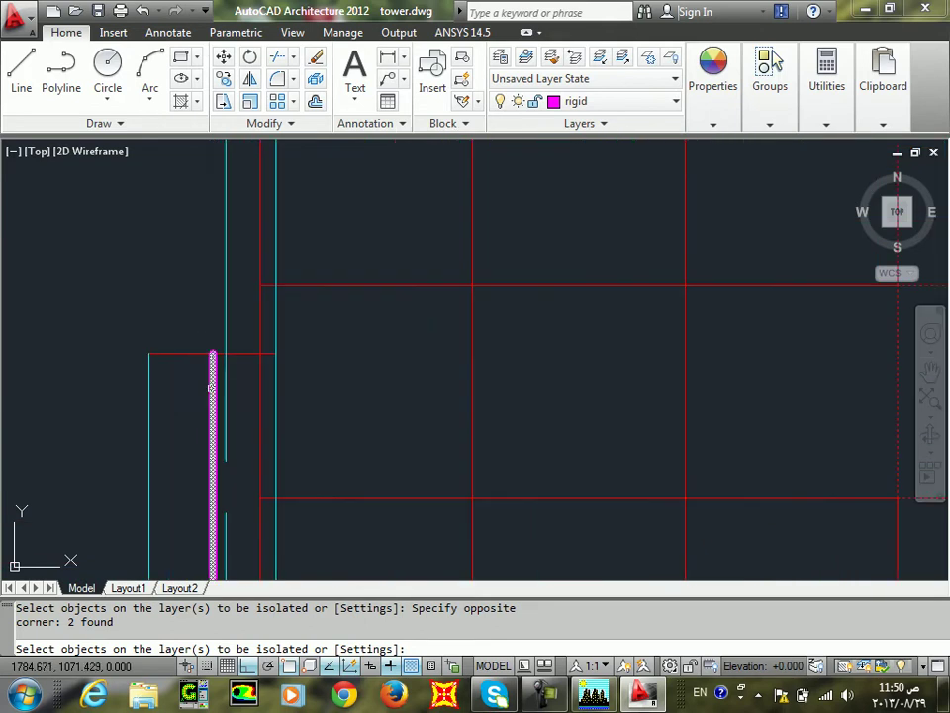
pyautogui.press('Return')
pyautogui.scroll(-8, 461, 313)
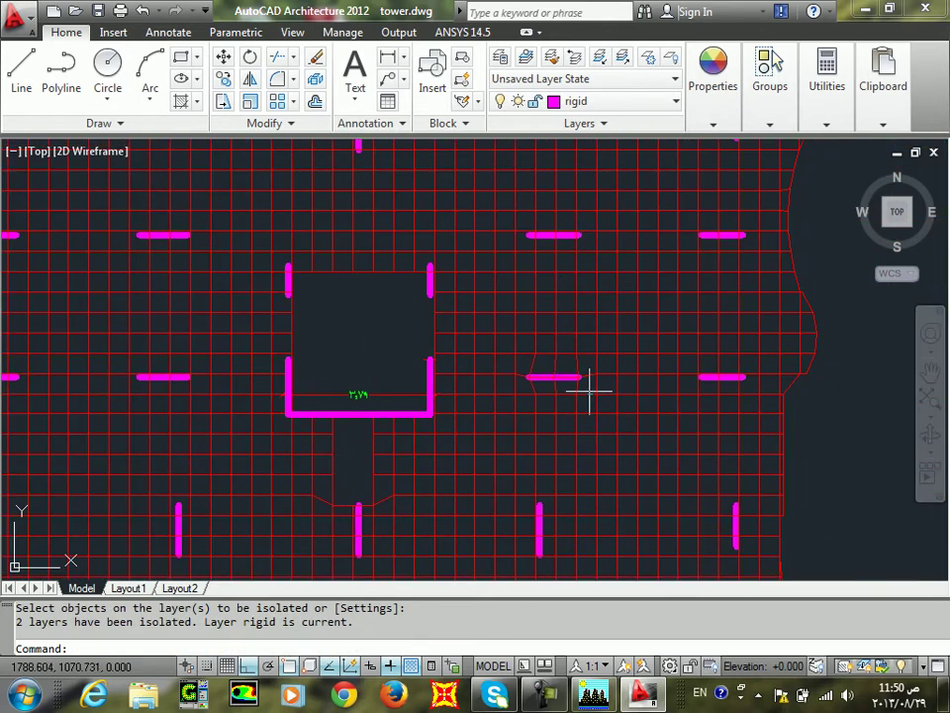
# Select the mesh faces around the node near the right end of the right dining room's lower column line and stretch it onto the right endpoint
pyautogui.moveTo(760, 264); pyautogui.dragTo(667, 355, button='middle')
pyautogui.scroll(10, 656, 325)
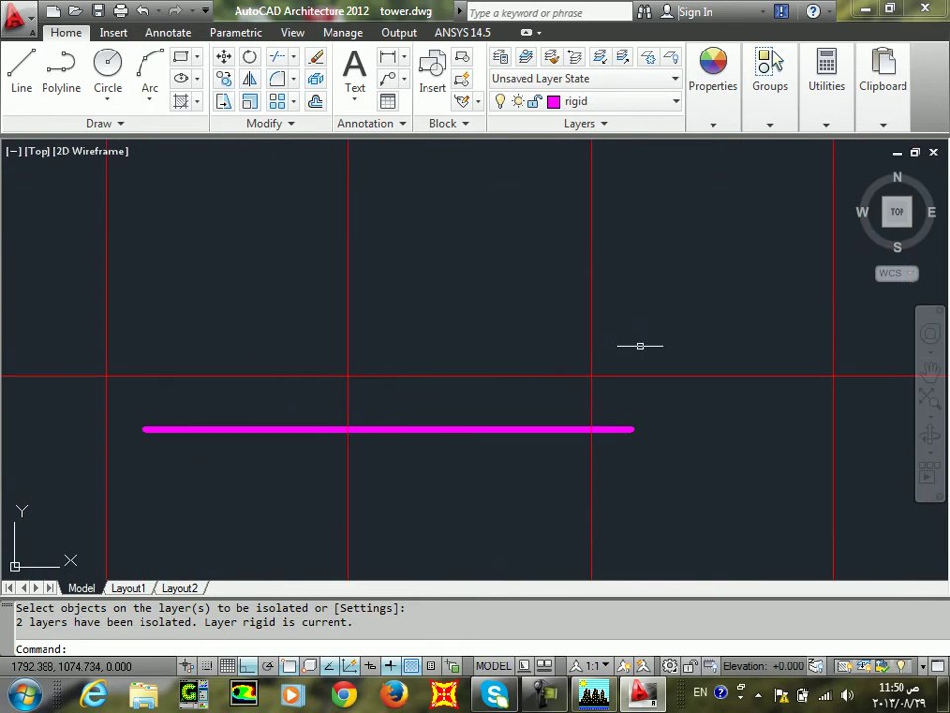
pyautogui.click(641, 348)
pyautogui.click(536, 400)
pyautogui.click(592, 376)
pyautogui.click(639, 430)
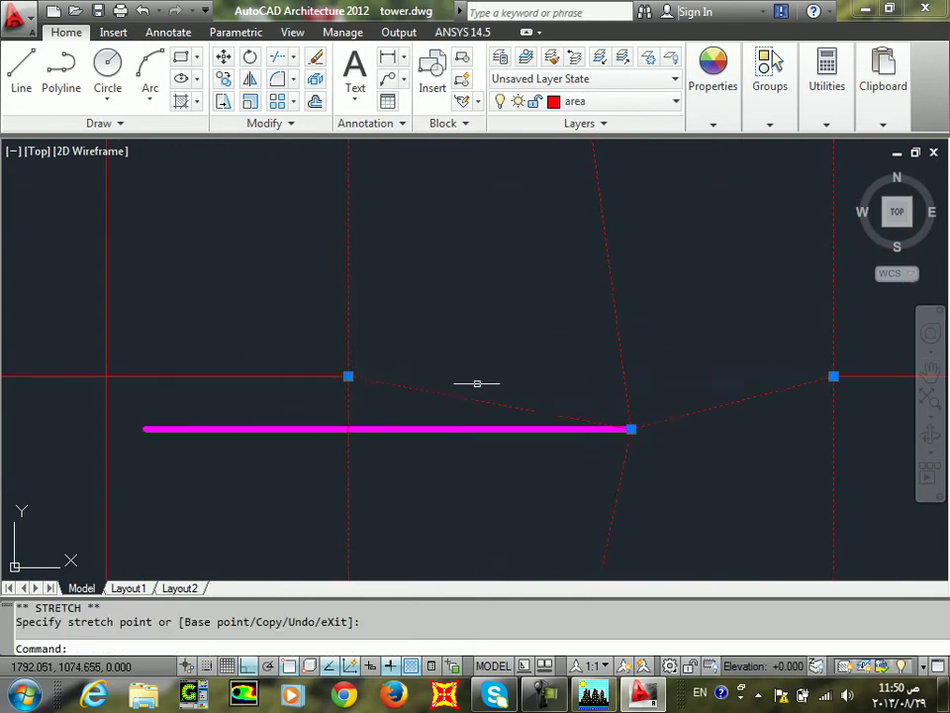
# Add the faces around the mesh node above that column line's middle and stretch the node onto the line's midpoint
pyautogui.click(447, 353)
pyautogui.click(298, 367)
pyautogui.click(348, 376)
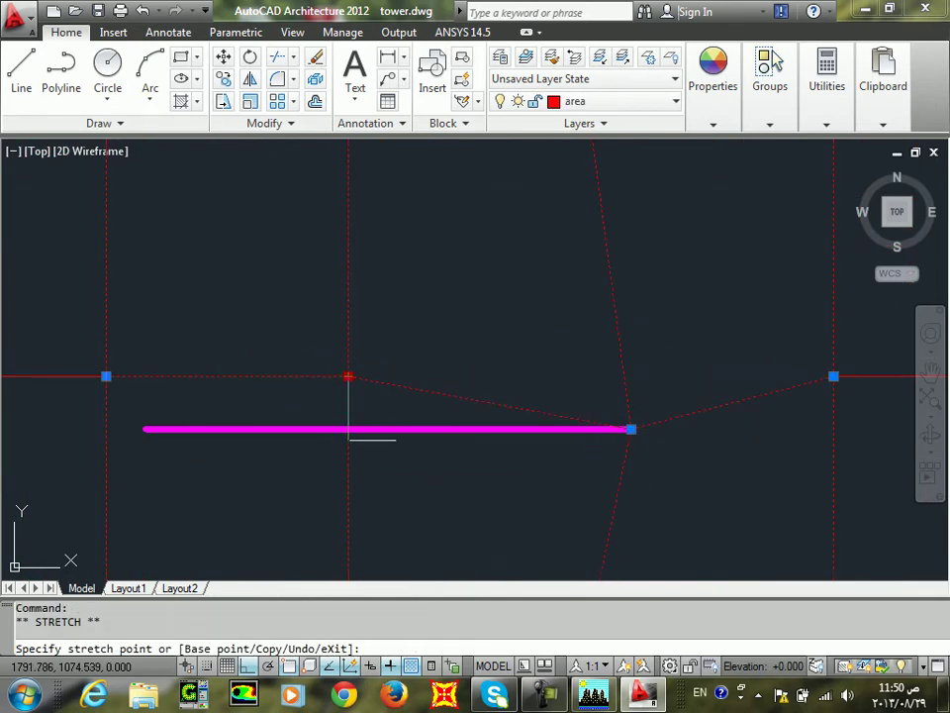
pyautogui.click(389, 429)
# Add the faces around the mesh node near that column line's left end, stretch the node onto the left endpoint and clear the selection
pyautogui.scroll(-4, 402, 396)
pyautogui.moveTo(403, 397); pyautogui.dragTo(505, 393, button='middle')
pyautogui.click(414, 375)
pyautogui.click(371, 390)
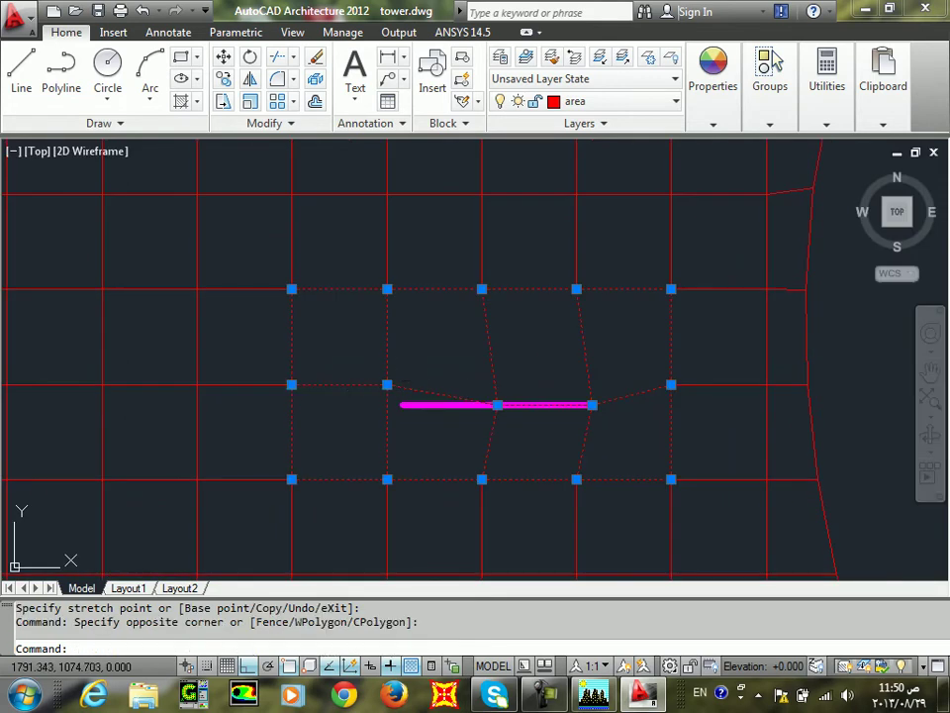
pyautogui.click(414, 369)
pyautogui.click(380, 394)
pyautogui.click(387, 384)
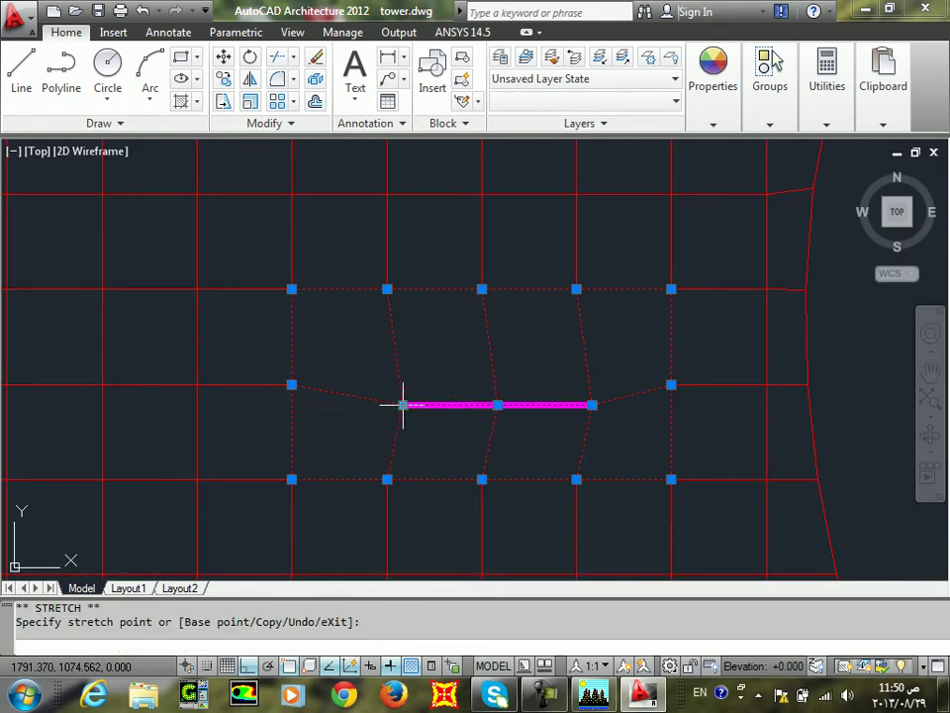
pyautogui.scroll(-6, 545, 465)
pyautogui.press('Escape')
pyautogui.moveTo(549, 463)
pyautogui.mouseDown(button='middle')
pyautogui.moveTo(545, 359)
pyautogui.moveTo(566, 320)
pyautogui.mouseUp(button='middle')
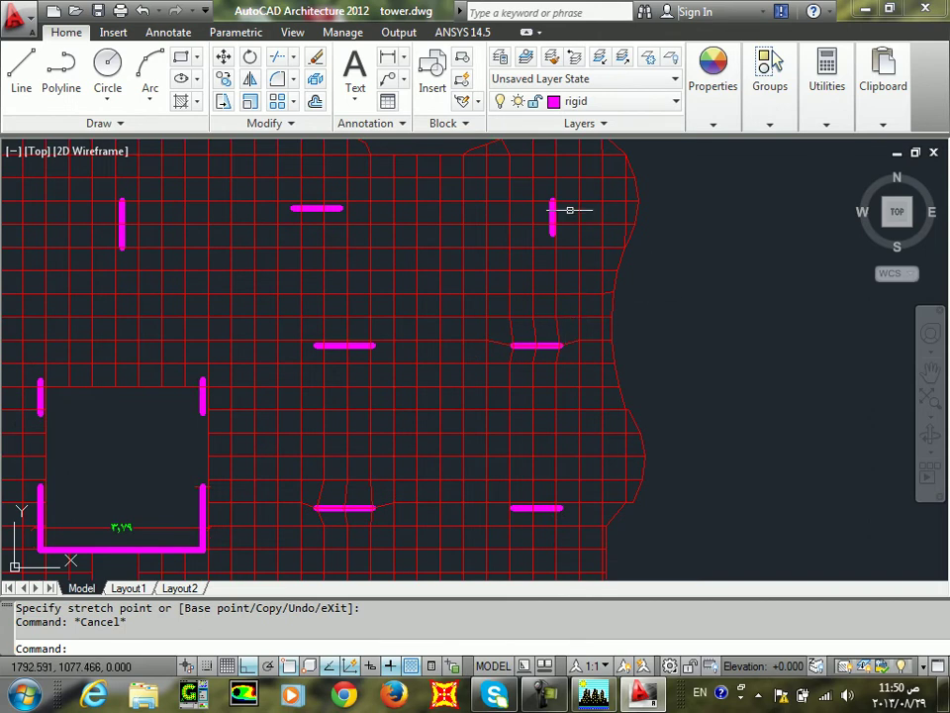
# Select the faces around the mesh node beside the top of the plan's upper-right vertical column line and stretch the node onto the line's midpoint
pyautogui.scroll(5, 588, 226)
pyautogui.moveTo(625, 278); pyautogui.dragTo(527, 327, button='middle')
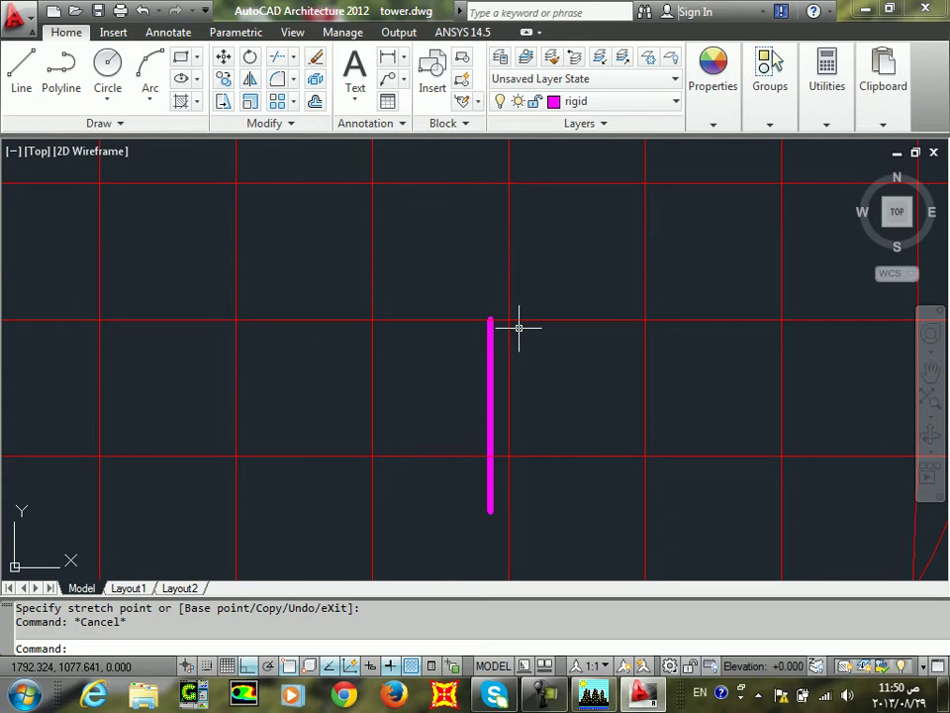
pyautogui.click(528, 296)
pyautogui.click(534, 306)
pyautogui.click(534, 304)
pyautogui.click(492, 304)
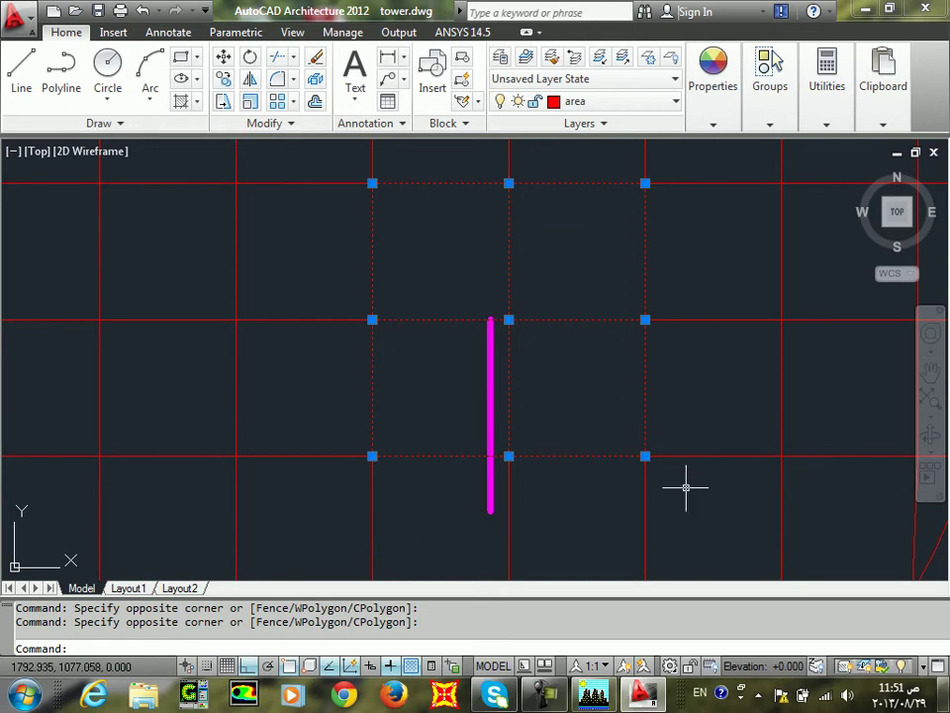
pyautogui.click(946, 693)
pyautogui.click(946, 693)
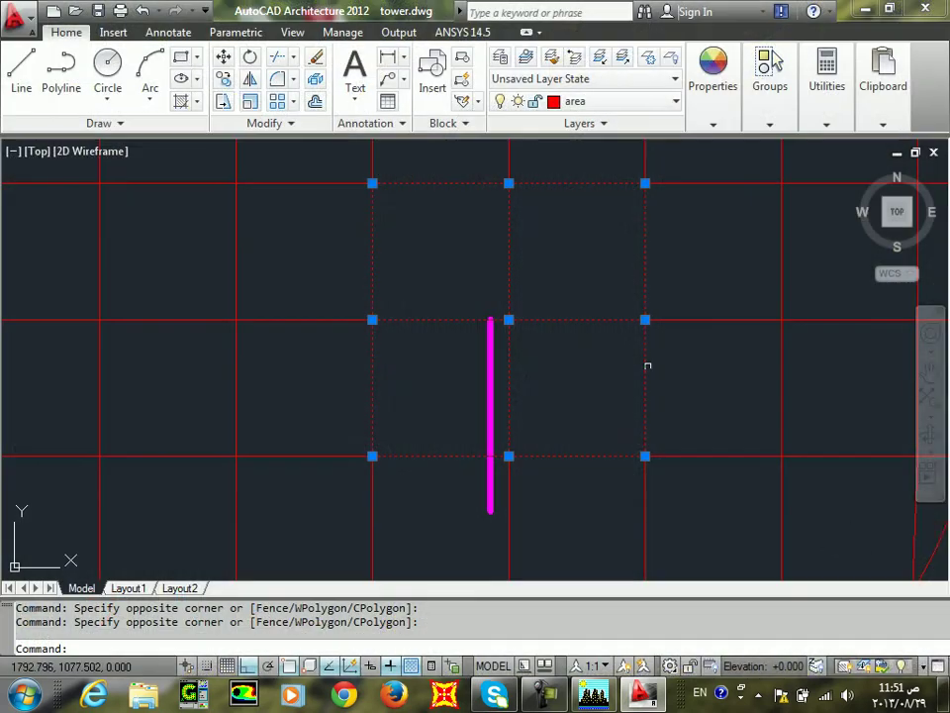
pyautogui.moveTo(548, 476); pyautogui.dragTo(560, 543, button='middle')
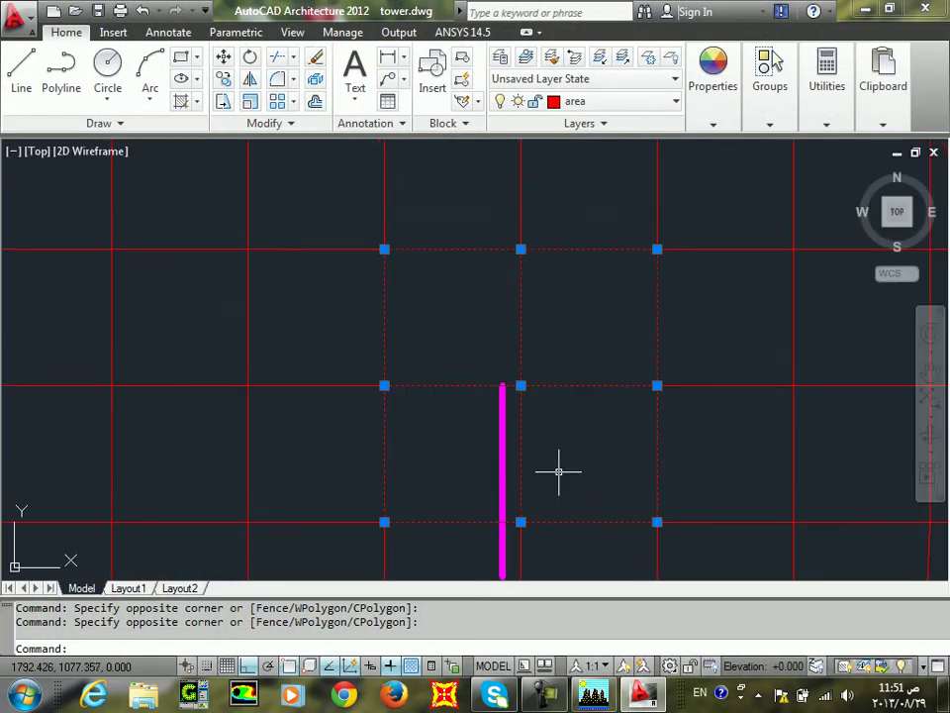
pyautogui.click(521, 385)
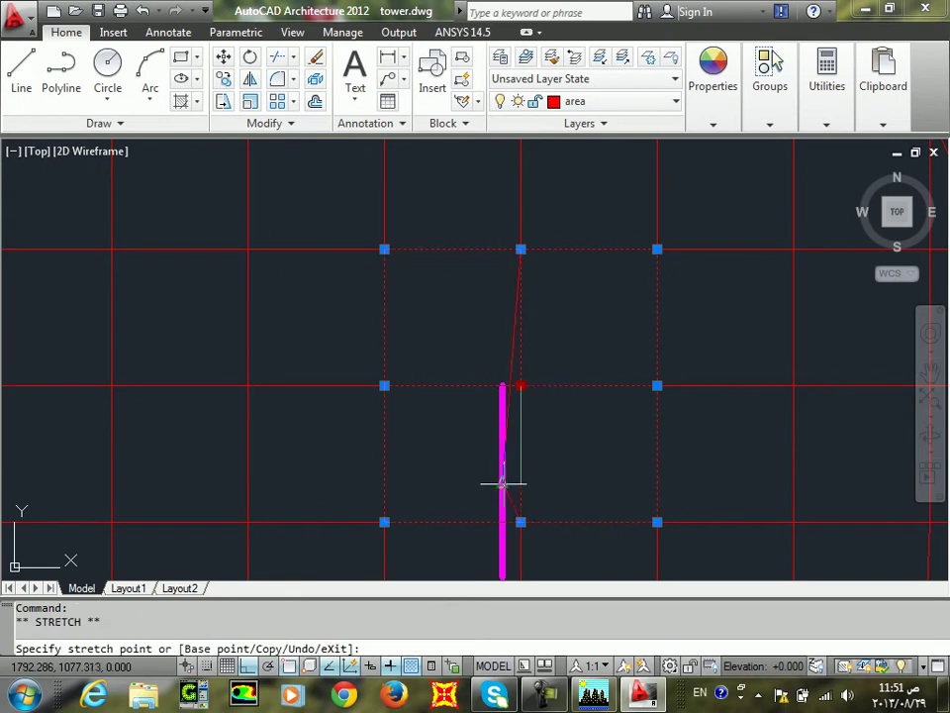
pyautogui.click(502, 484)
# Add the faces around the mesh node above that vertical column line and stretch the node onto the line's top endpoint
pyautogui.click(537, 229)
pyautogui.click(458, 305)
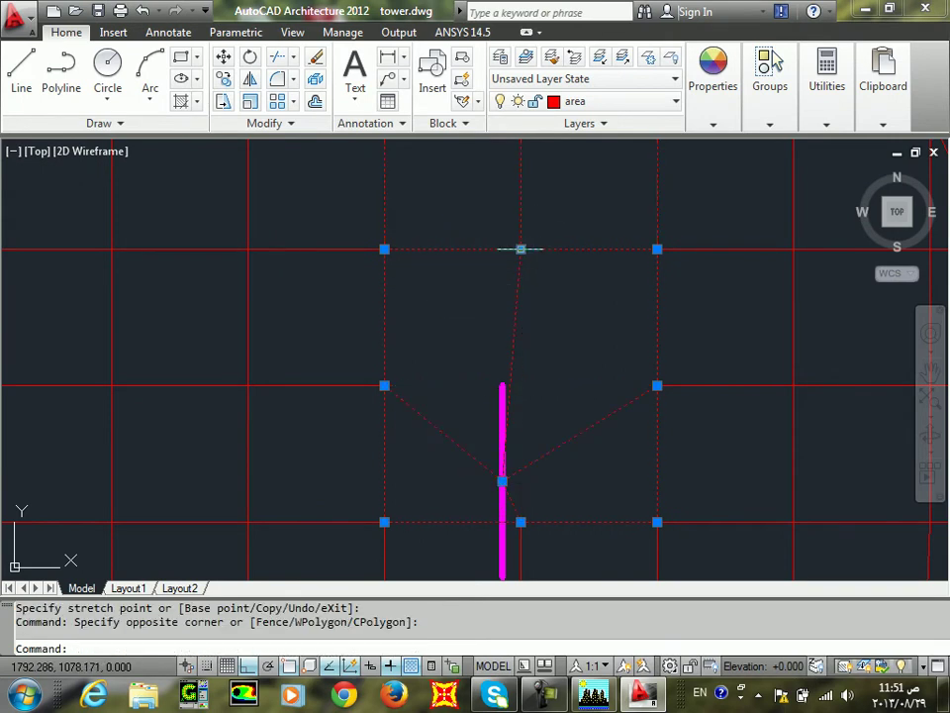
pyautogui.click(521, 248)
pyautogui.click(502, 385)
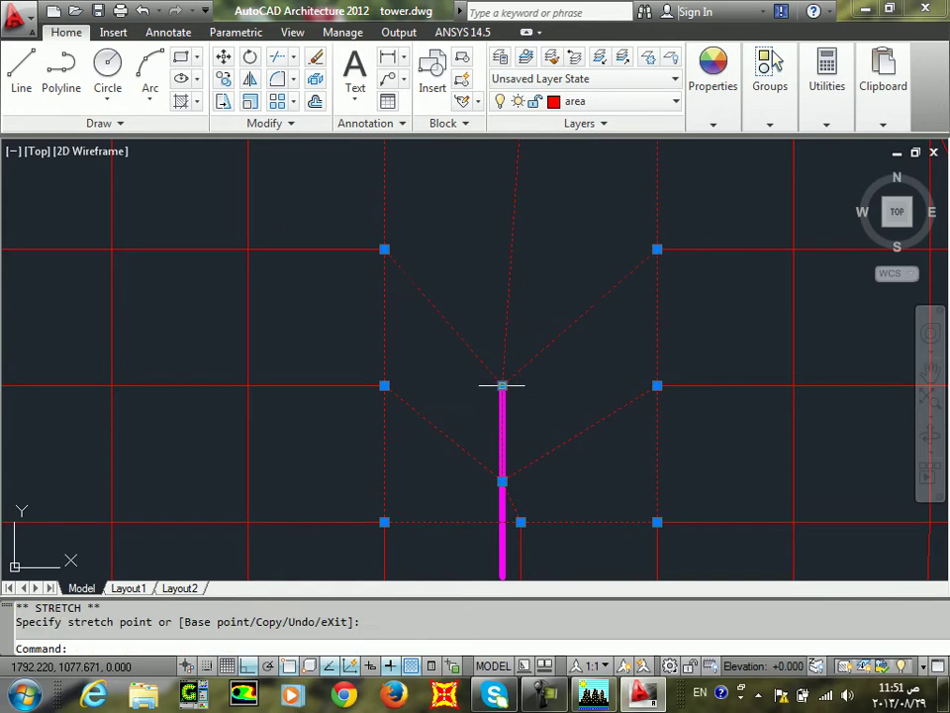
# Add the faces around the mesh node beside the vertical line's lower part, stretch it onto the bottom endpoint and clear the selection
pyautogui.scroll(3, 525, 366)
pyautogui.click(493, 367)
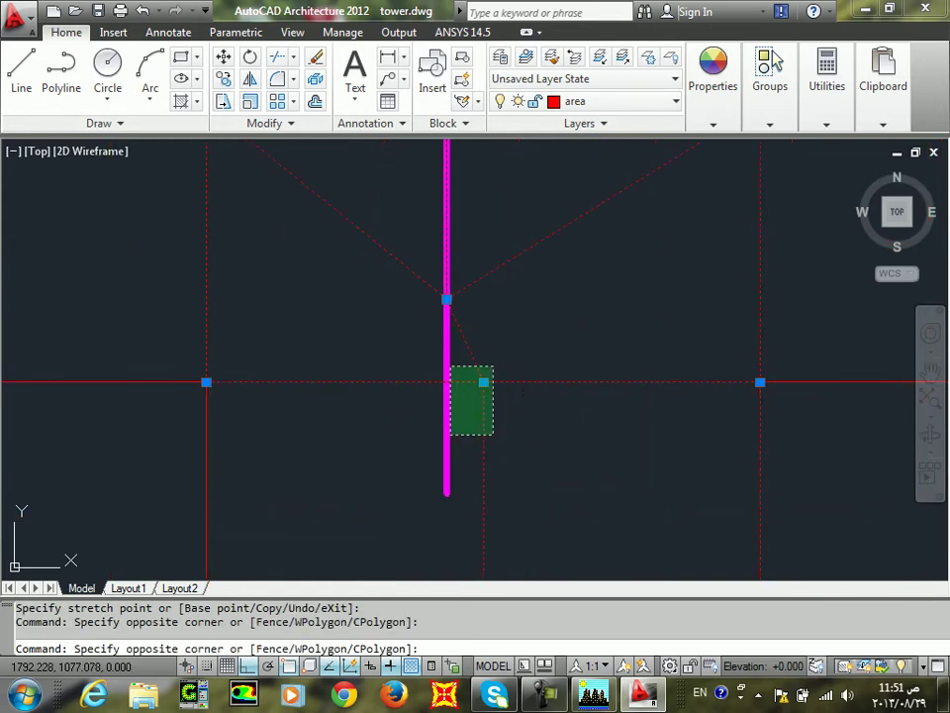
pyautogui.click(452, 433)
pyautogui.click(483, 381)
pyautogui.scroll(-4, 584, 416)
pyautogui.press('Escape')
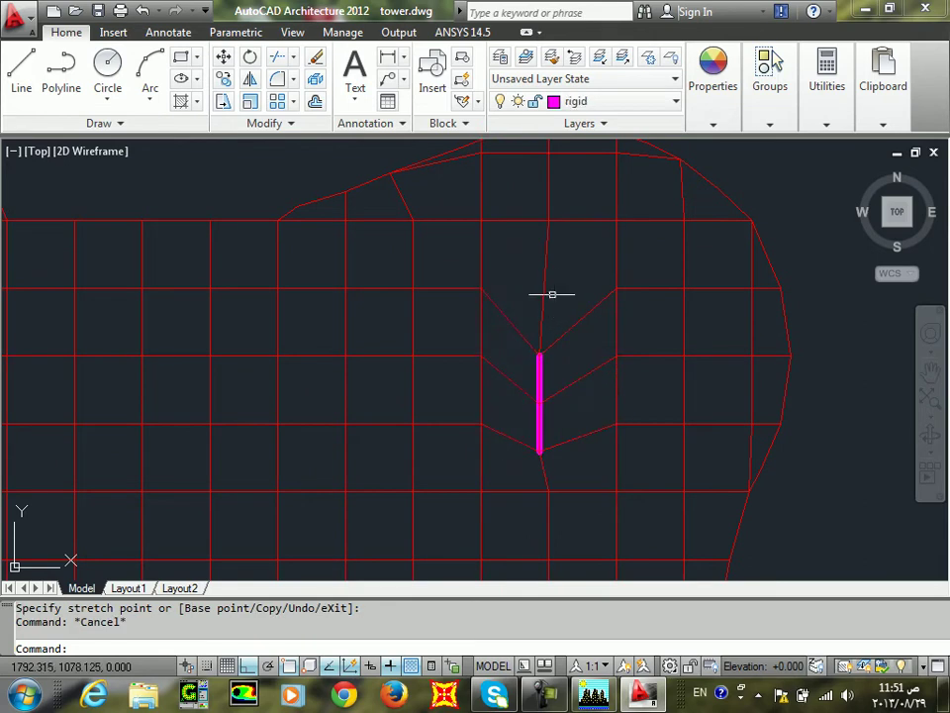
# Select the mesh faces around the node near the right end of the adjacent upper horizontal column line and stretch it onto the right endpoint
pyautogui.scroll(4, 309, 376)
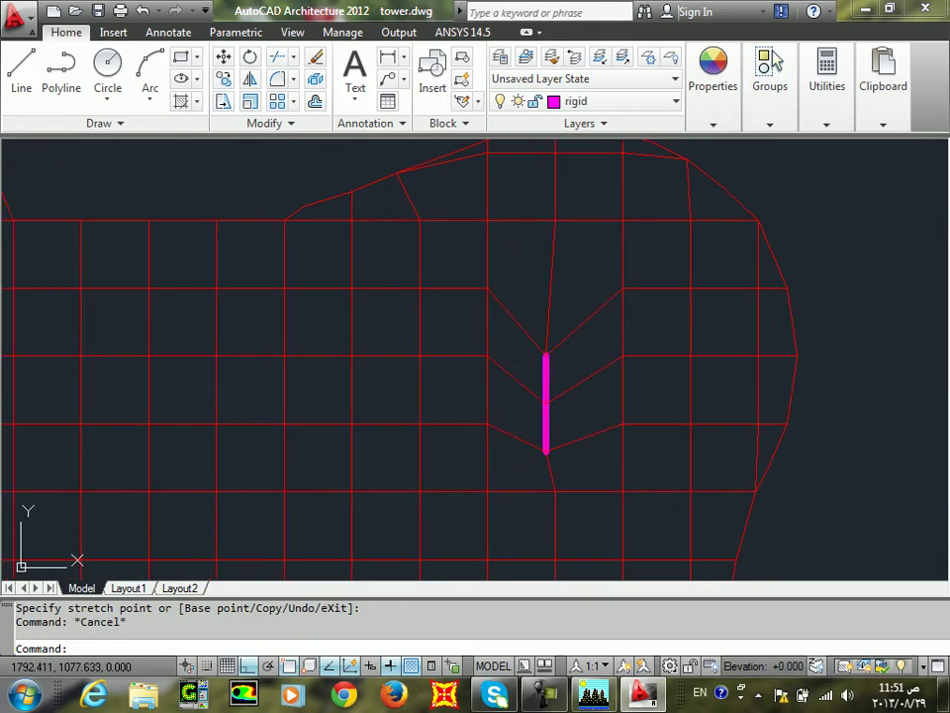
pyautogui.click(371, 280)
pyautogui.click(306, 342)
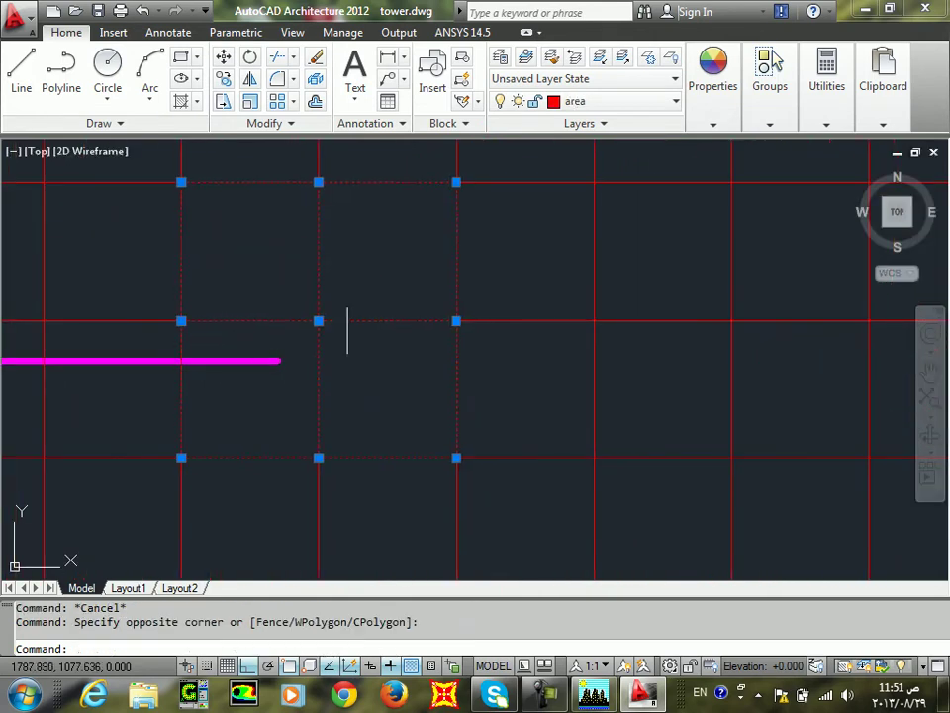
pyautogui.moveTo(306, 341); pyautogui.dragTo(520, 348, button='middle')
pyautogui.click(532, 327)
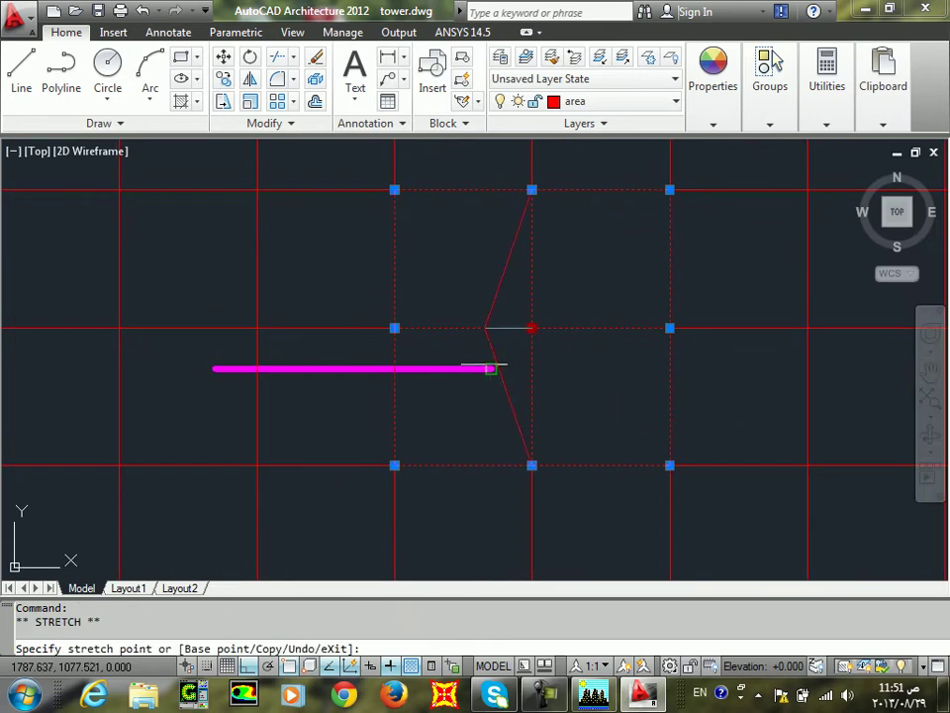
pyautogui.click(490, 368)
# Stretch the mesh nodes near the horizontal column line's left end and middle onto its left endpoint and midpoint
pyautogui.click(261, 342)
pyautogui.click(242, 324)
pyautogui.click(257, 327)
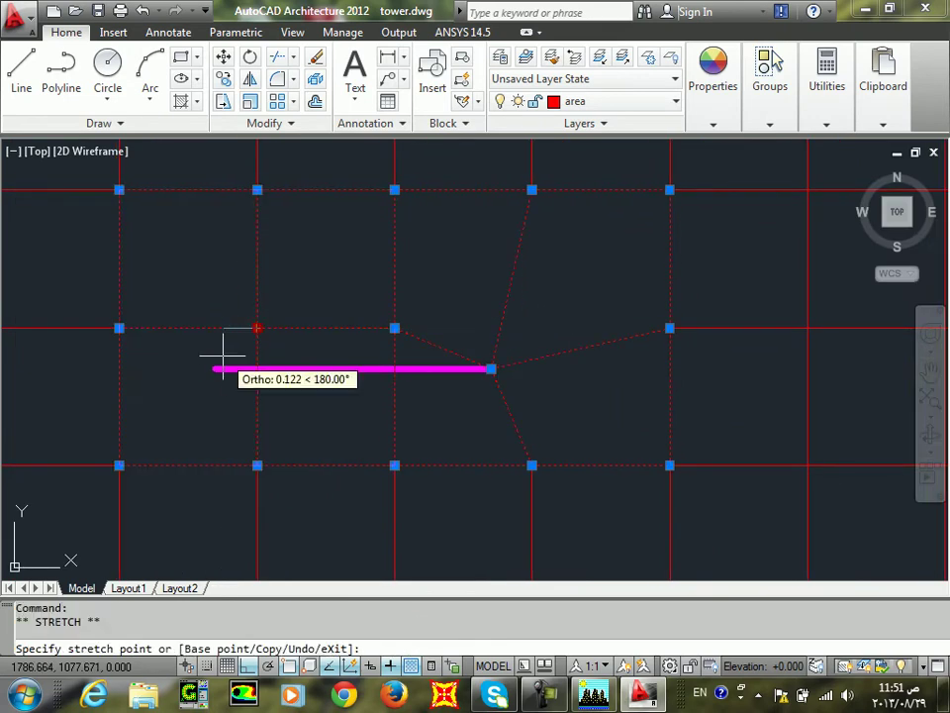
pyautogui.click(215, 369)
pyautogui.click(430, 307)
pyautogui.click(355, 364)
pyautogui.click(395, 328)
pyautogui.scroll(-5, 352, 369)
pyautogui.moveTo(222, 338); pyautogui.dragTo(348, 337, button='middle')
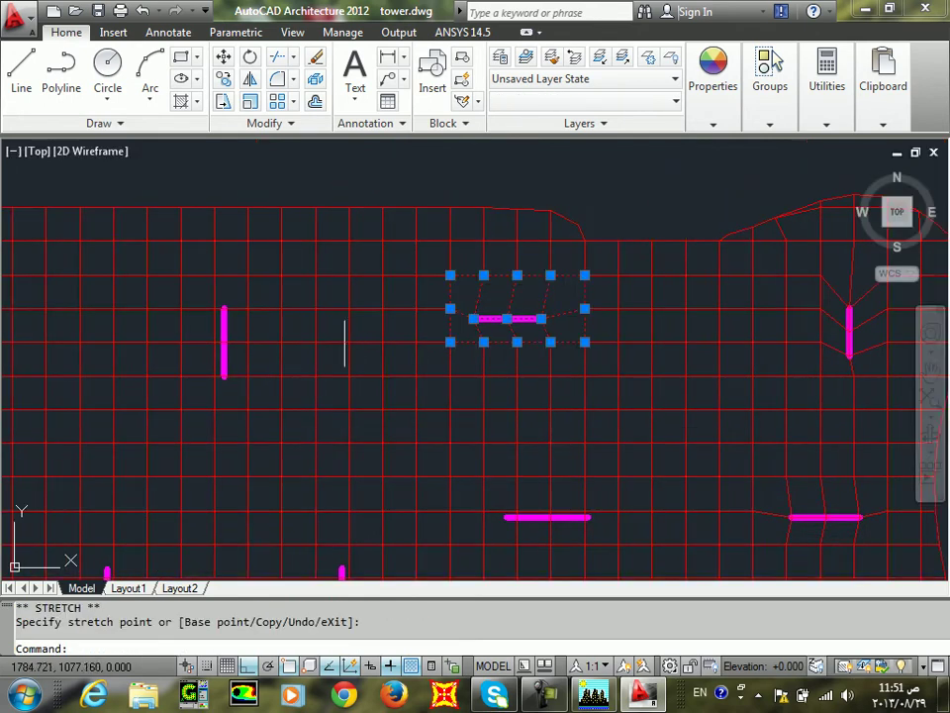
# Add the faces around the mesh node near the top of the upper central vertical column line and stretch the node onto its top endpoint
pyautogui.scroll(5, 219, 309)
pyautogui.click(278, 329)
pyautogui.click(235, 381)
pyautogui.click(261, 350)
pyautogui.click(298, 349)
# Add the faces around the mesh node beside the central vertical line's middle and stretch the node onto the line's midpoint
pyautogui.moveTo(312, 416); pyautogui.dragTo(334, 305, button='middle')
pyautogui.click(303, 366)
pyautogui.click(237, 412)
pyautogui.click(284, 379)
pyautogui.click(323, 378)
# Add the faces around the mesh node near the central vertical line's lower end, stretch it onto the bottom endpoint and clear the selection
pyautogui.moveTo(327, 489); pyautogui.dragTo(359, 371, button='middle')
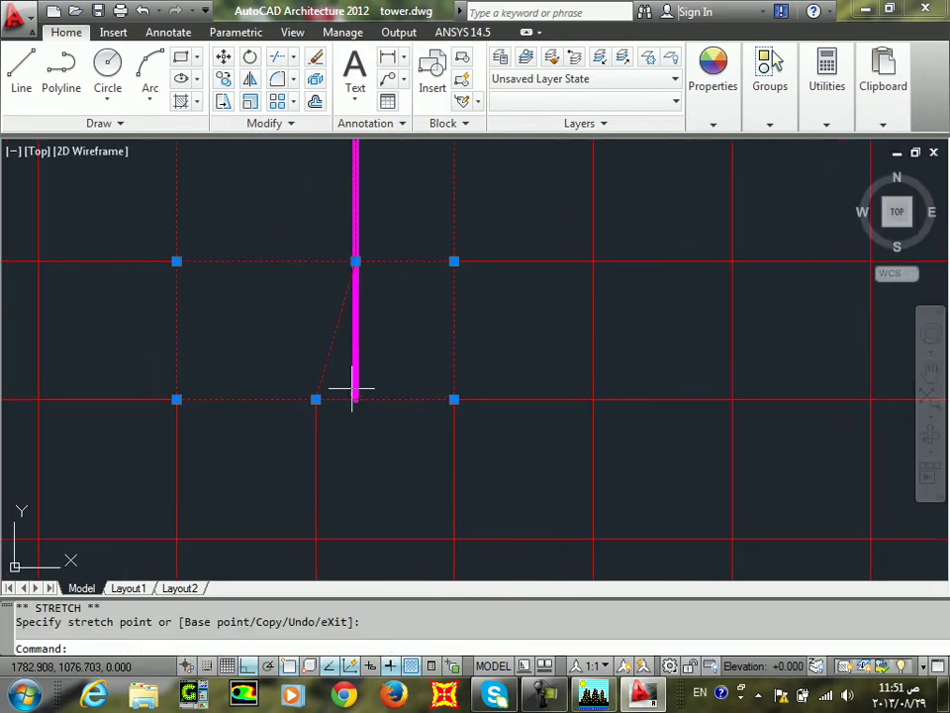
pyautogui.click(333, 391)
pyautogui.click(301, 417)
pyautogui.click(313, 399)
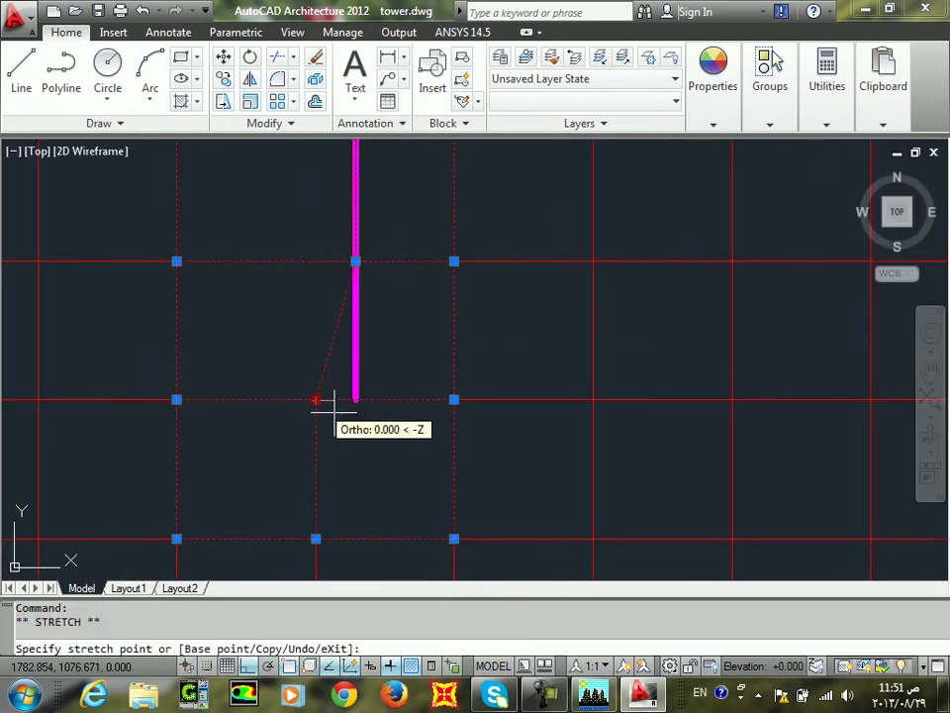
pyautogui.scroll(-5, 236, 312)
pyautogui.press('Escape')
pyautogui.press('Escape')
# Select the mesh faces around the node near the right end of the upper-left horizontal column line and stretch it onto the right endpoint
pyautogui.scroll(5, 193, 307)
pyautogui.moveTo(198, 309); pyautogui.dragTo(444, 321, button='middle')
pyautogui.click(515, 381)
pyautogui.click(486, 367)
pyautogui.click(508, 338)
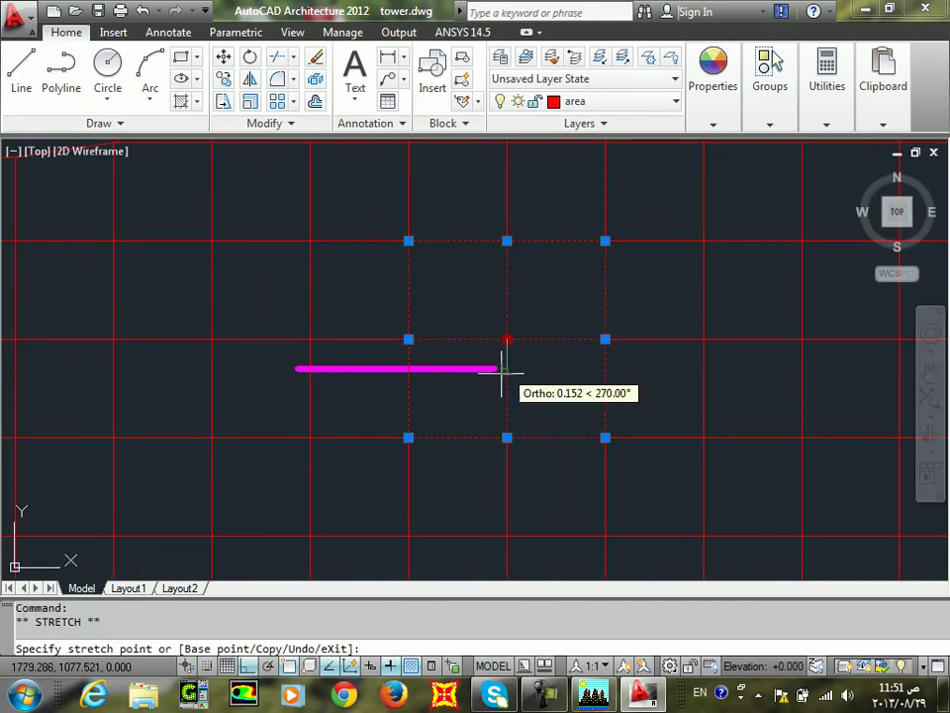
pyautogui.click(494, 368)
# Stretch the middle mesh node onto the upper-left column line's midpoint and the left node straight down onto the line, then clear the selection
pyautogui.click(433, 322)
pyautogui.click(357, 360)
pyautogui.click(409, 338)
pyautogui.click(396, 368)
pyautogui.click(318, 335)
pyautogui.click(263, 359)
pyautogui.click(310, 338)
pyautogui.click(309, 368)
pyautogui.scroll(-6, 396, 357)
pyautogui.press('Escape')
# Select the faces around the mesh node near the upper-left column line's left end and stretch the node onto the left endpoint
pyautogui.scroll(3, 403, 354)
pyautogui.scroll(10, 556, 373)
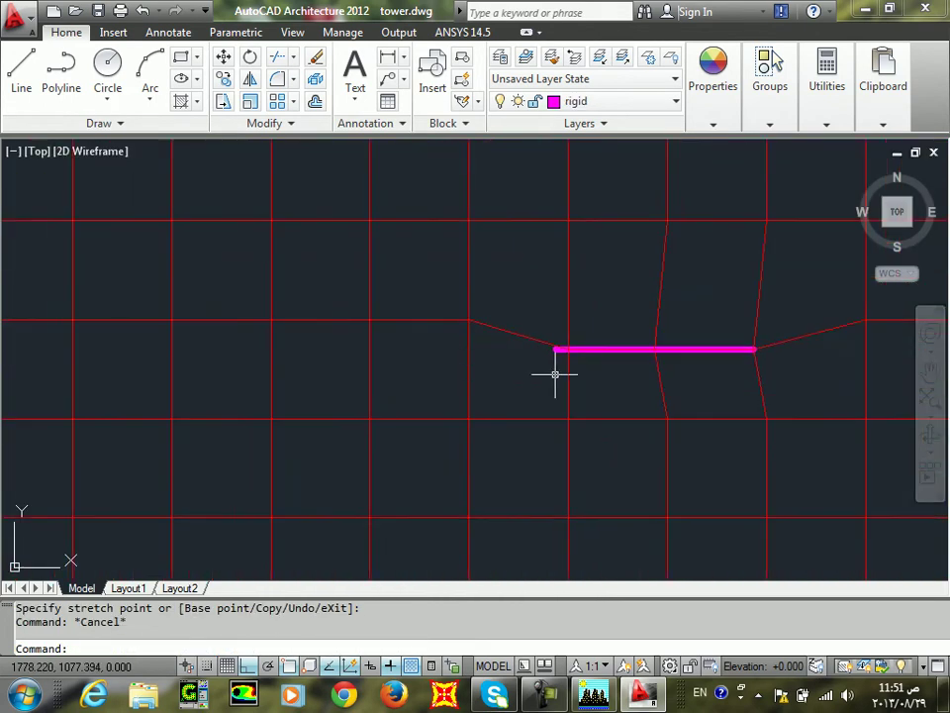
pyautogui.click(627, 258)
pyautogui.click(553, 355)
pyautogui.click(585, 309)
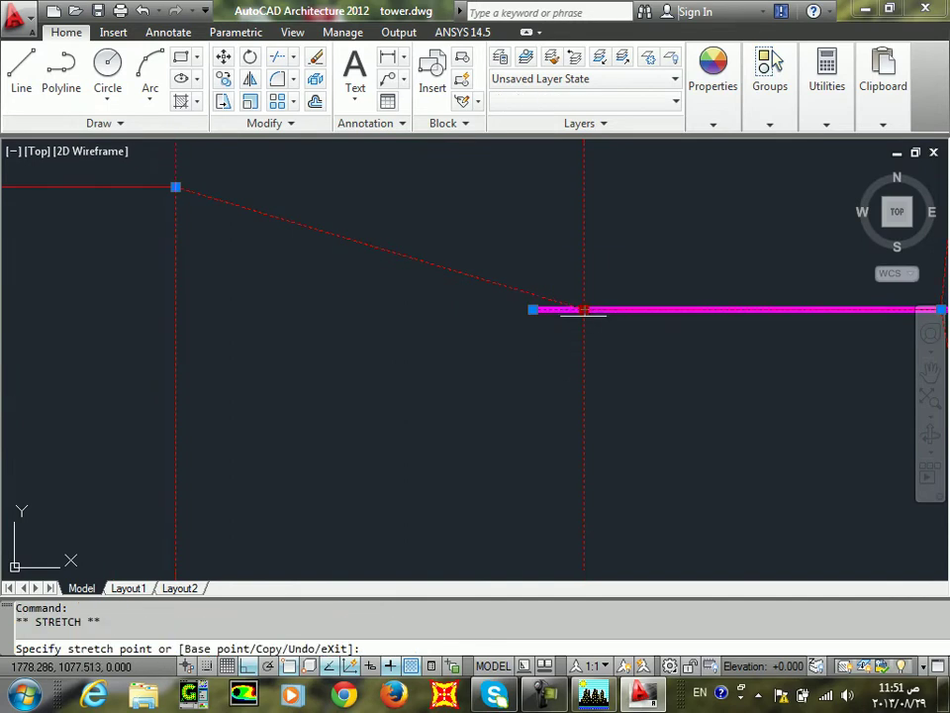
pyautogui.click(533, 309)
pyautogui.press('Escape')
# Select the faces around the mesh node beside the top of the plan's upper-left vertical column line and stretch the node onto the top endpoint
pyautogui.scroll(-9, 396, 333)
pyautogui.moveTo(396, 332); pyautogui.dragTo(589, 357, button='middle')
pyautogui.scroll(6, 285, 340)
pyautogui.click(249, 299)
pyautogui.click(219, 364)
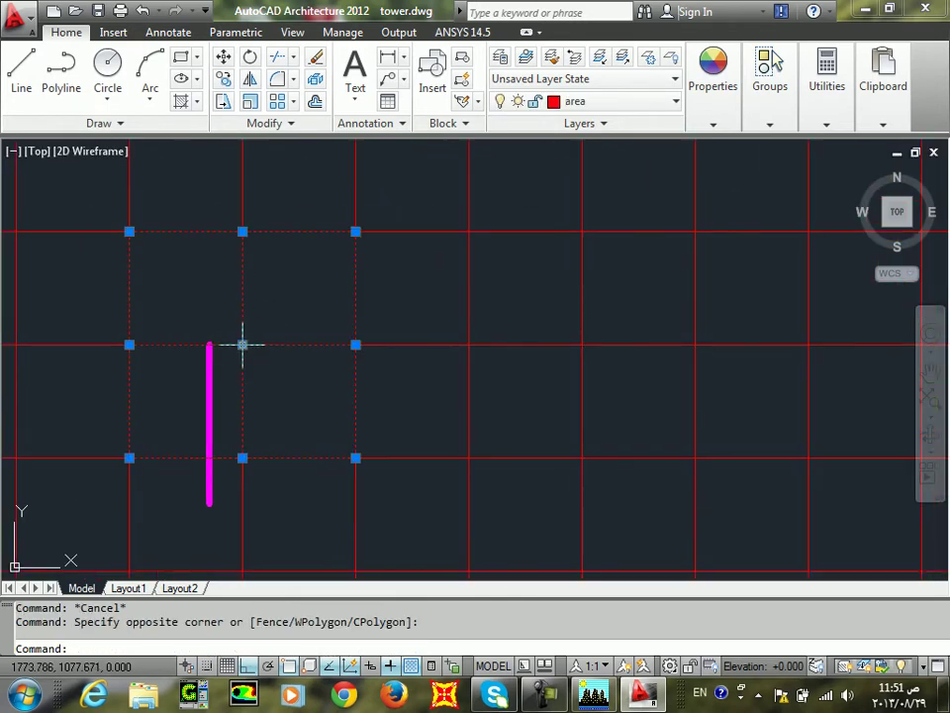
pyautogui.click(243, 344)
pyautogui.scroll(2, 318, 362)
pyautogui.press('Escape')
# Add the faces around the next mesh node down beside the upper-left vertical line and stretch the node onto the line's midpoint
pyautogui.click(322, 325)
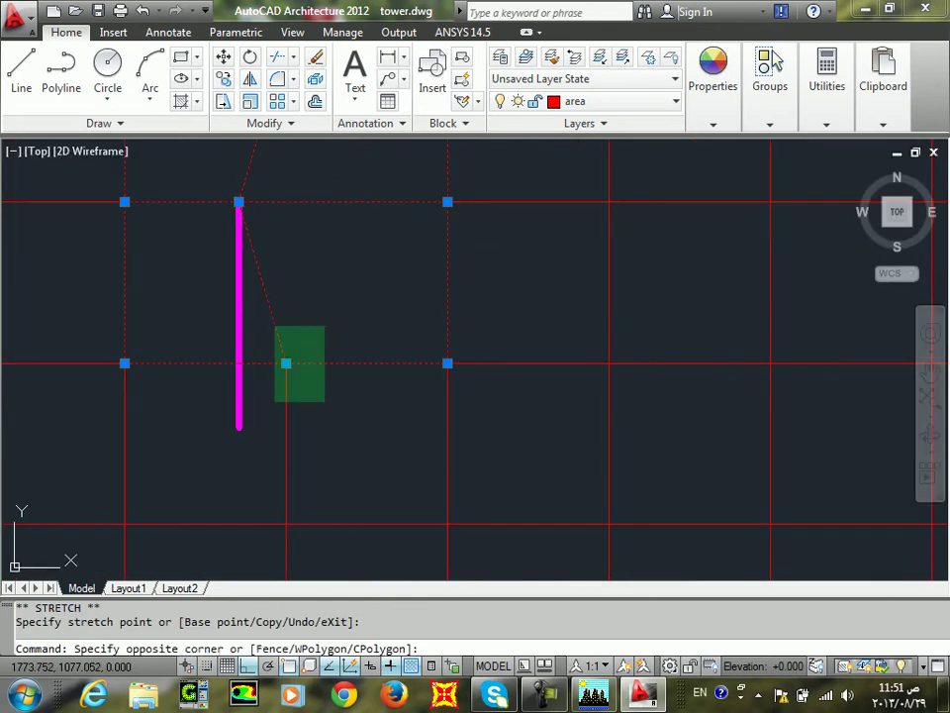
pyautogui.click(271, 399)
pyautogui.click(286, 363)
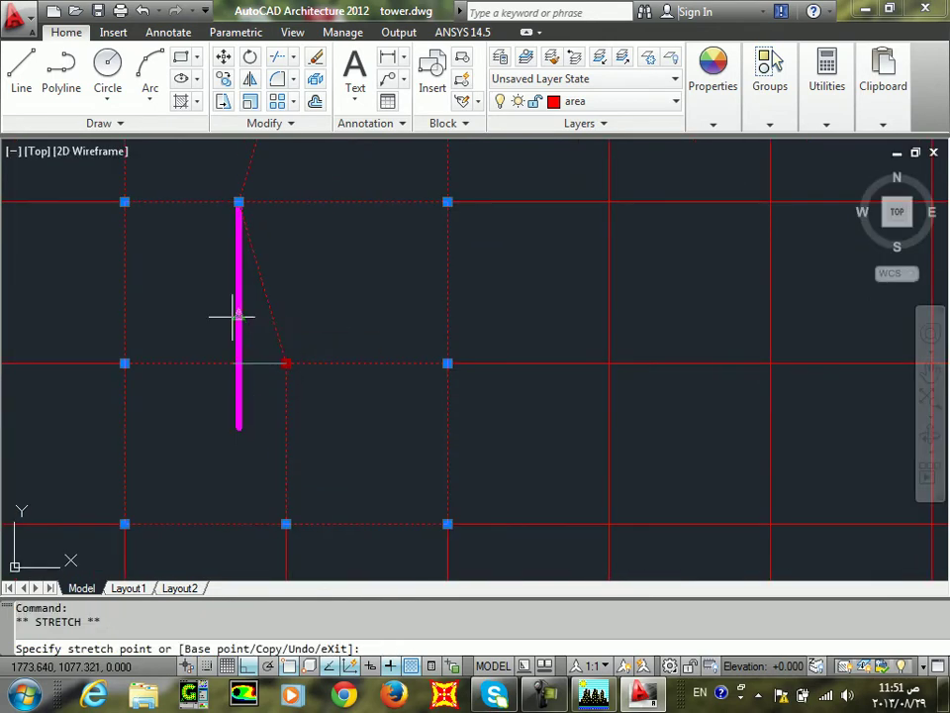
pyautogui.click(238, 314)
# Add the faces around the next mesh node down, stretch the node onto the upper-left vertical line's bottom endpoint, and clear the selection
pyautogui.click(313, 461)
pyautogui.click(263, 549)
pyautogui.click(287, 522)
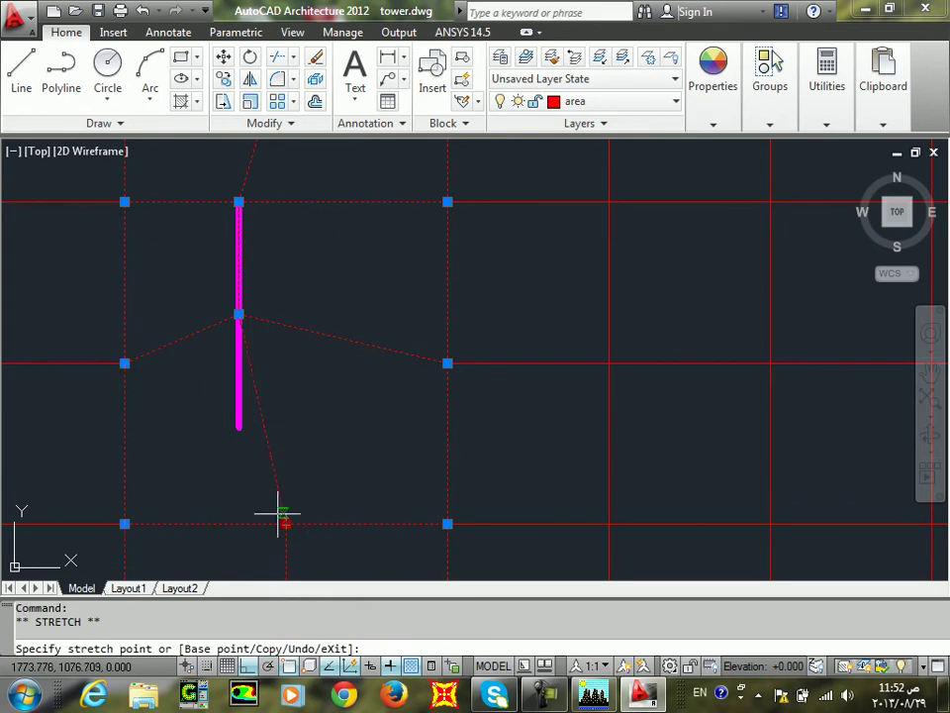
pyautogui.click(237, 437)
pyautogui.press('Escape')
# Select the faces around the mesh node near the right end of the upper of the two left-edge horizontal lines and stretch it onto that endpoint
pyautogui.scroll(-5, 267, 318)
pyautogui.scroll(6, 267, 319)
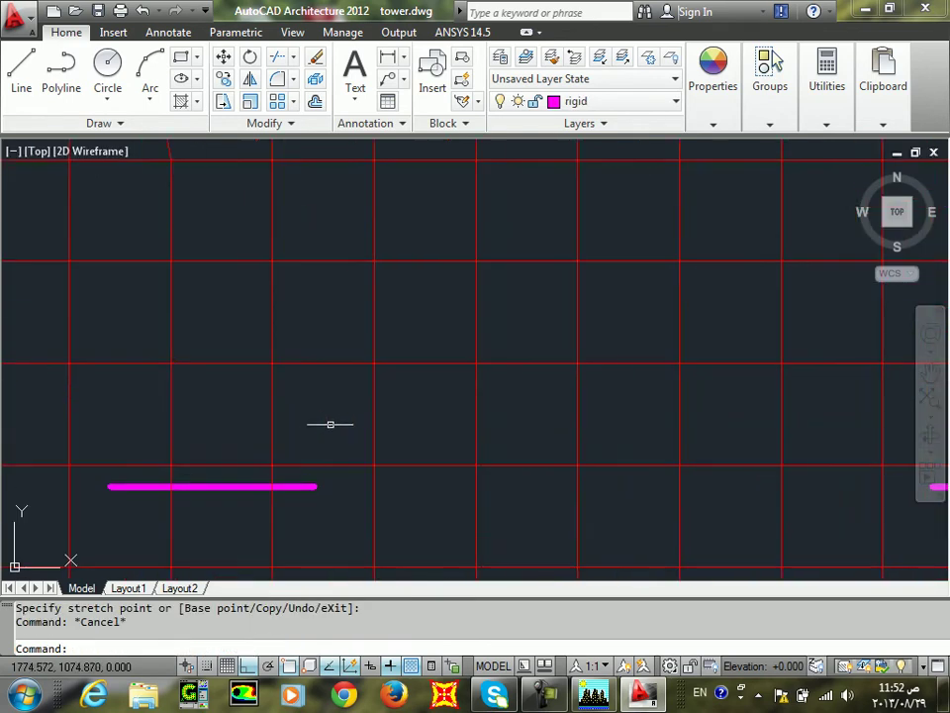
pyautogui.click(319, 425)
pyautogui.click(243, 475)
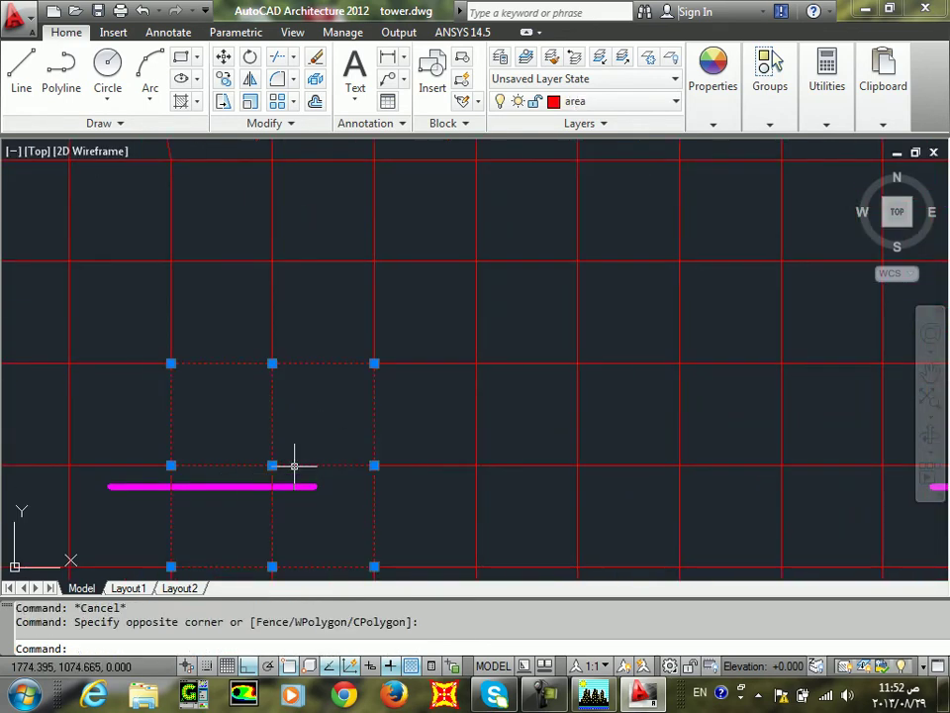
pyautogui.click(272, 464)
pyautogui.click(313, 487)
# Stretch the next two mesh nodes onto that horizontal line's midpoint and left endpoint, then clear the selection
pyautogui.click(225, 436)
pyautogui.click(144, 475)
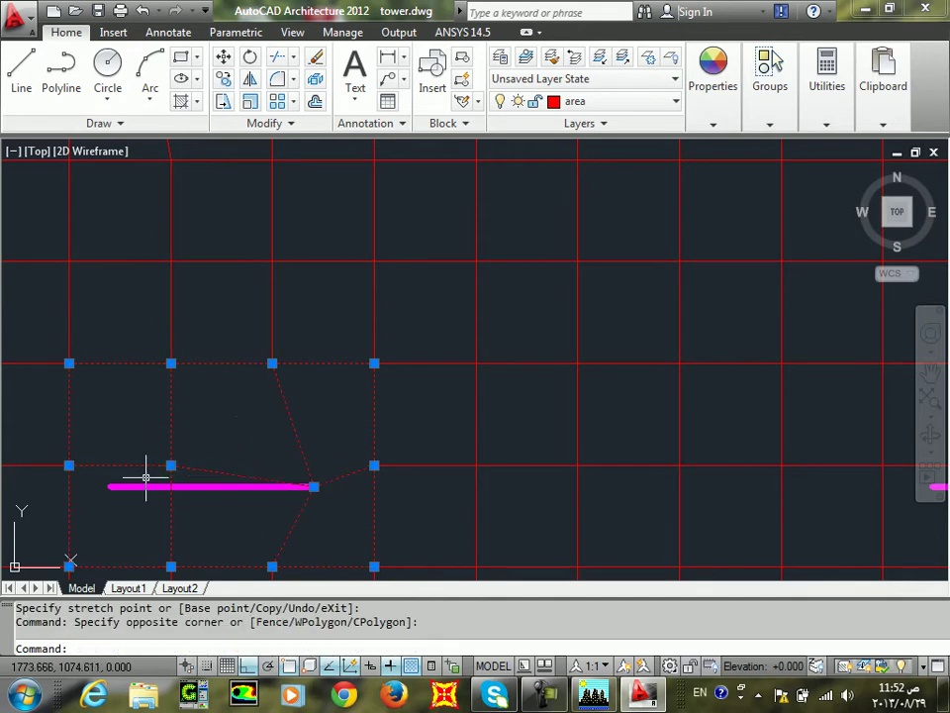
pyautogui.click(171, 464)
pyautogui.click(212, 486)
pyautogui.click(122, 442)
pyautogui.click(68, 464)
pyautogui.click(68, 465)
pyautogui.click(110, 486)
pyautogui.press('Escape')
# Select the faces around the mesh nodes beside the lower left-edge horizontal line, stretch the right node onto its right endpoint, and clear the selection
pyautogui.scroll(-5, 151, 268)
pyautogui.scroll(5, 206, 452)
pyautogui.moveTo(213, 459); pyautogui.dragTo(401, 295, button='middle')
pyautogui.scroll(2, 316, 368)
pyautogui.click(324, 345)
pyautogui.click(264, 390)
pyautogui.click(482, 361)
pyautogui.click(420, 420)
pyautogui.click(438, 382)
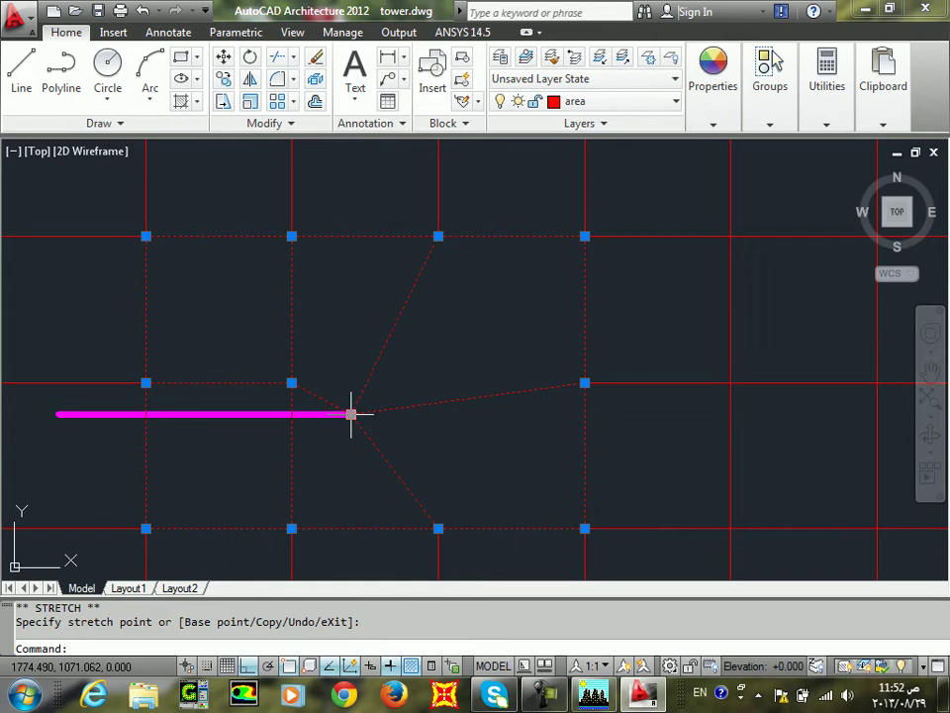
pyautogui.scroll(-6, 465, 341)
pyautogui.scroll(4, 297, 342)
pyautogui.press('Escape')
# Stretch the next two mesh nodes onto the lower left-edge horizontal line's midpoint and left endpoint, then clear the selection
pyautogui.scroll(8, 314, 328)
pyautogui.click(372, 318)
pyautogui.click(310, 256)
pyautogui.click(335, 286)
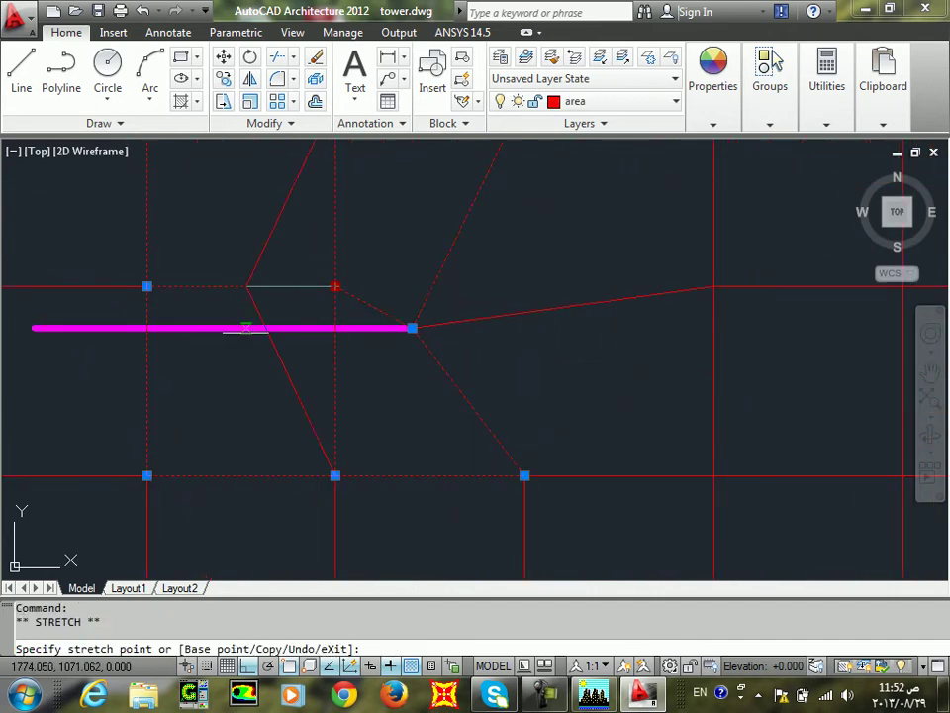
pyautogui.click(223, 328)
pyautogui.click(191, 276)
pyautogui.click(135, 294)
pyautogui.click(147, 286)
pyautogui.click(34, 328)
pyautogui.press('Escape')
# Restore the hidden layers with LAYUNISO and check the rigid lines against the full floor plan around the core
pyautogui.scroll(-10, 410, 345)
pyautogui.moveTo(452, 355)
pyautogui.mouseDown(button='middle')
pyautogui.moveTo(509, 360)
pyautogui.moveTo(313, 409)
pyautogui.mouseUp(button='middle')
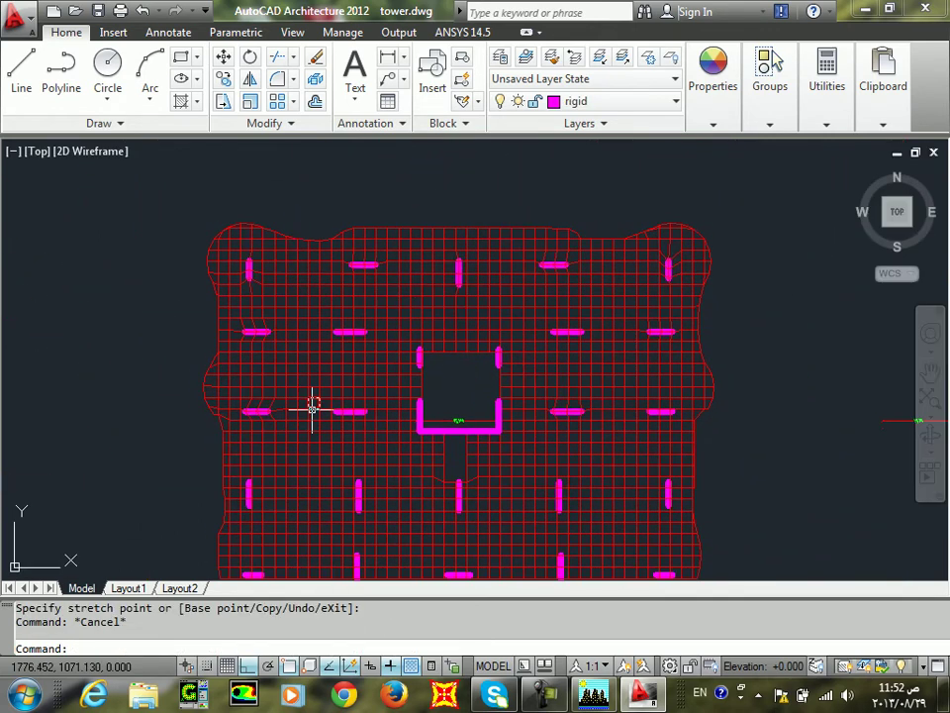
pyautogui.write('1')
pyautogui.press('Return')
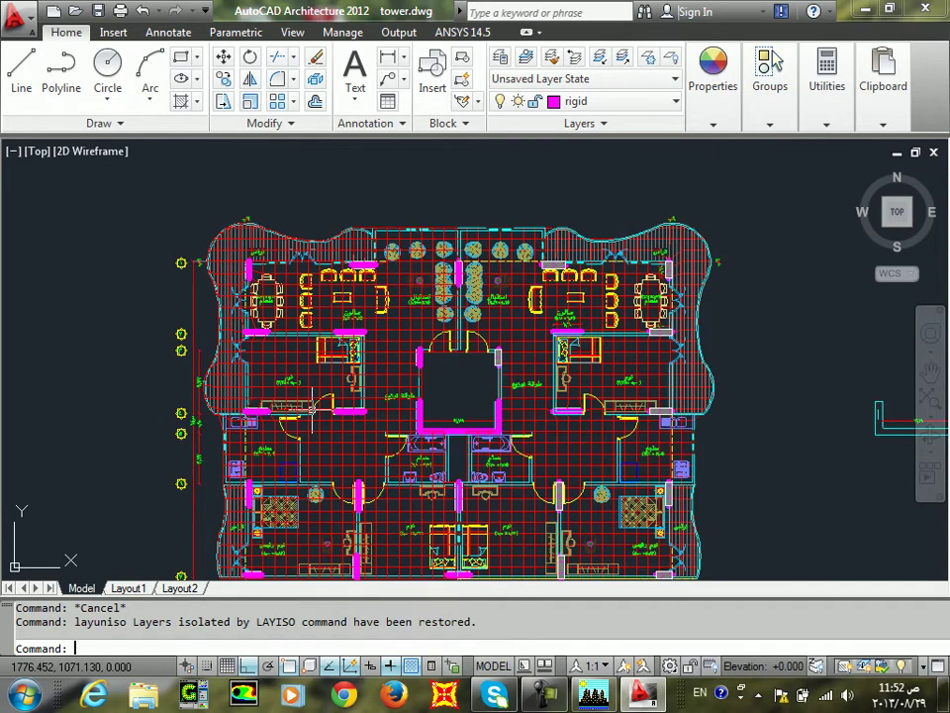
pyautogui.scroll(5, 493, 332)
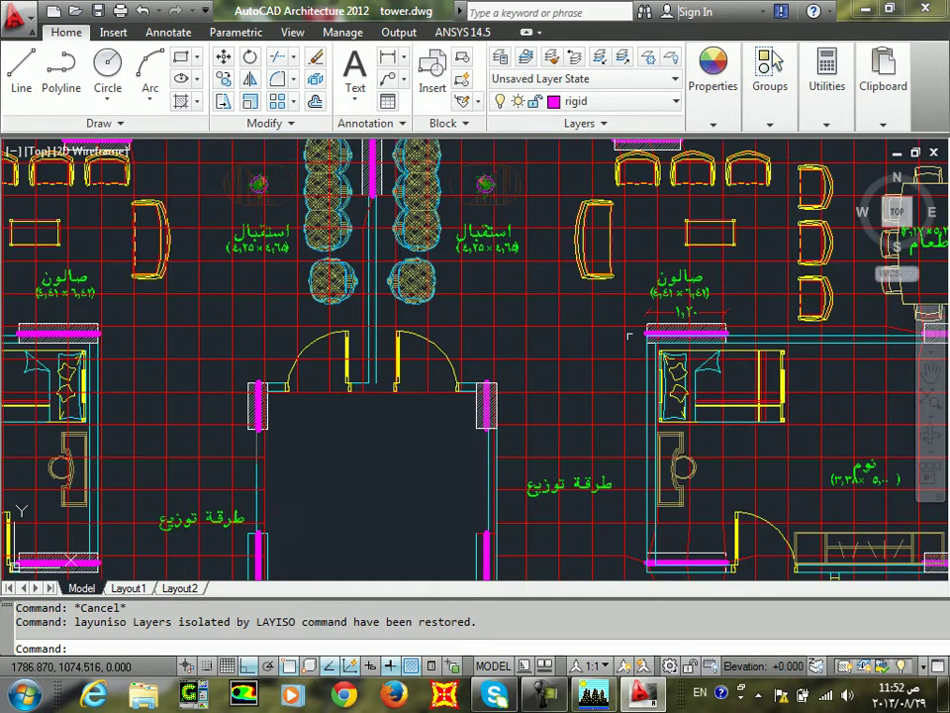
pyautogui.scroll(2, 698, 332)
pyautogui.scroll(-7, 540, 320)
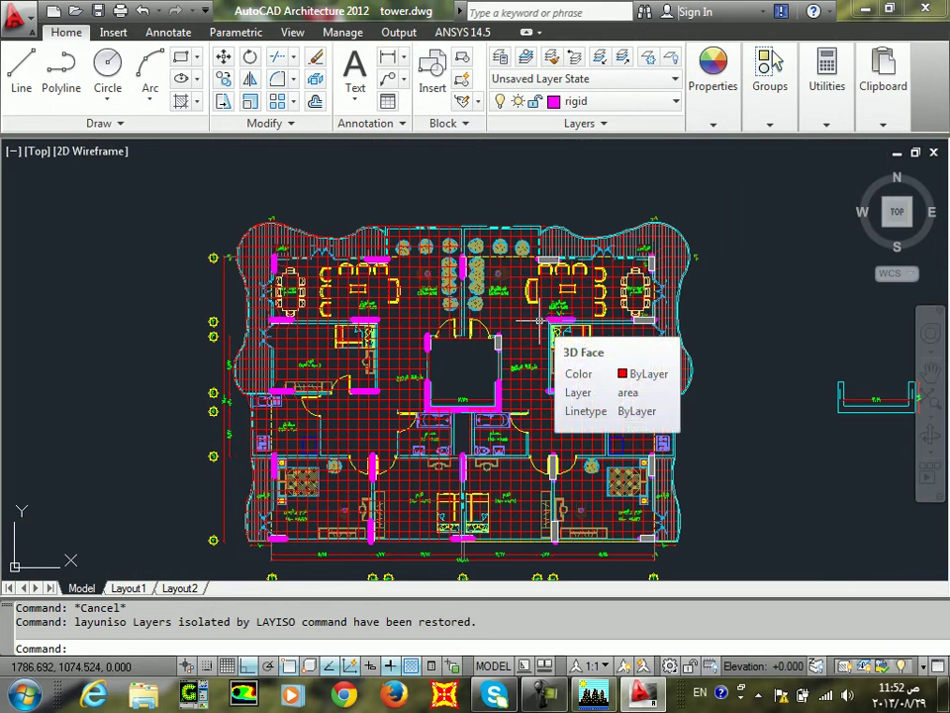
# Isolate the area and rigid layers with LAYISO by picking a mesh face and a column's centre line
pyautogui.write('layiso')
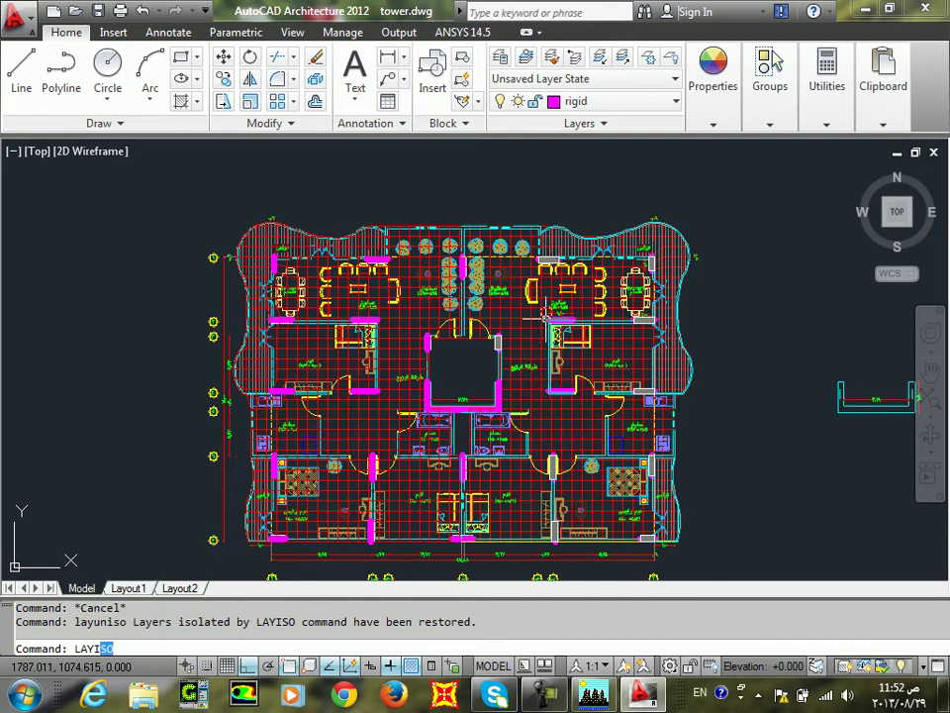
pyautogui.press('Return')
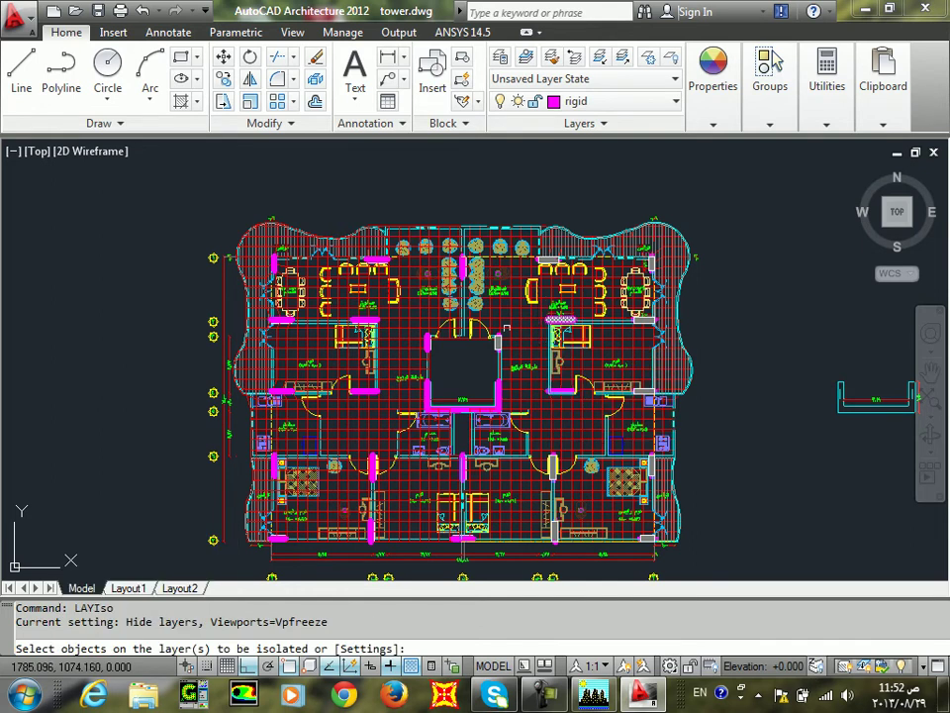
pyautogui.scroll(8, 516, 347)
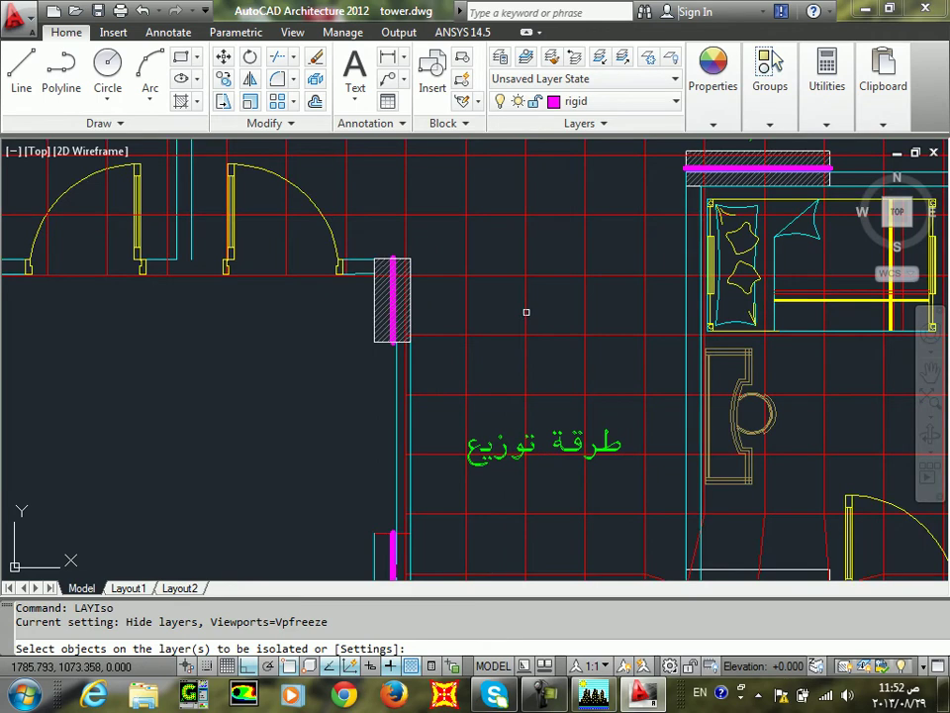
pyautogui.click(525, 312)
pyautogui.scroll(10, 369, 256)
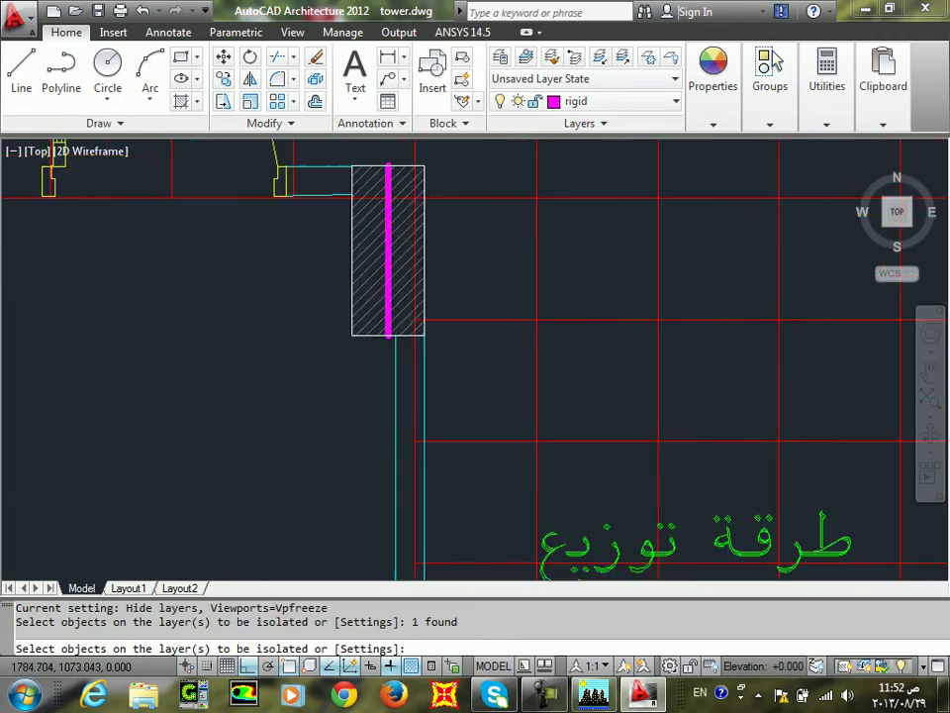
pyautogui.click(408, 261)
pyautogui.click(303, 339)
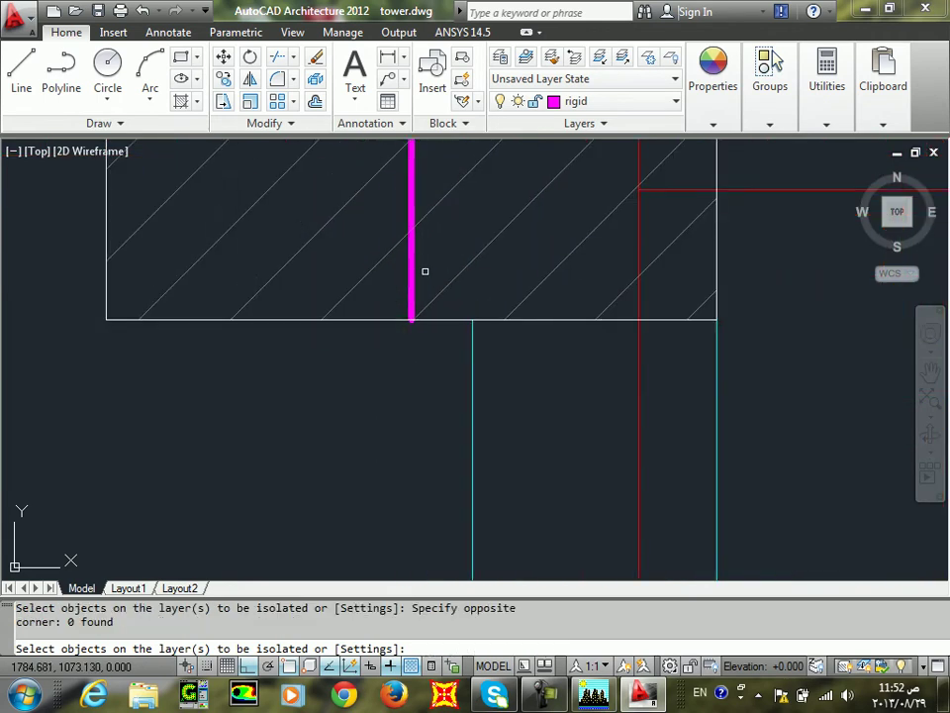
pyautogui.click(410, 270)
pyautogui.scroll(-8, 376, 320)
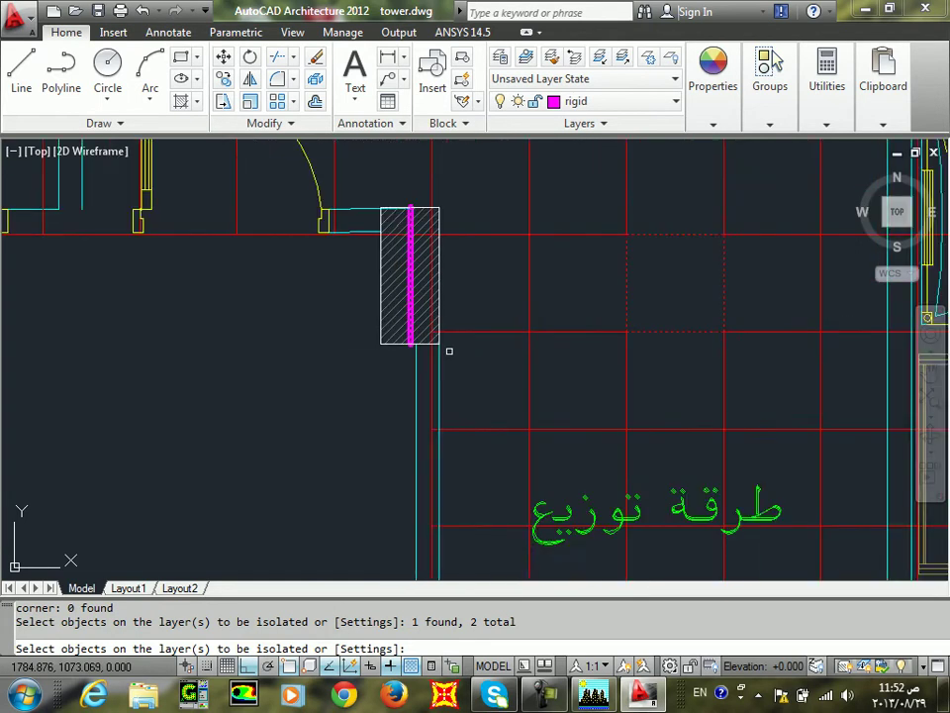
pyautogui.press('Return')
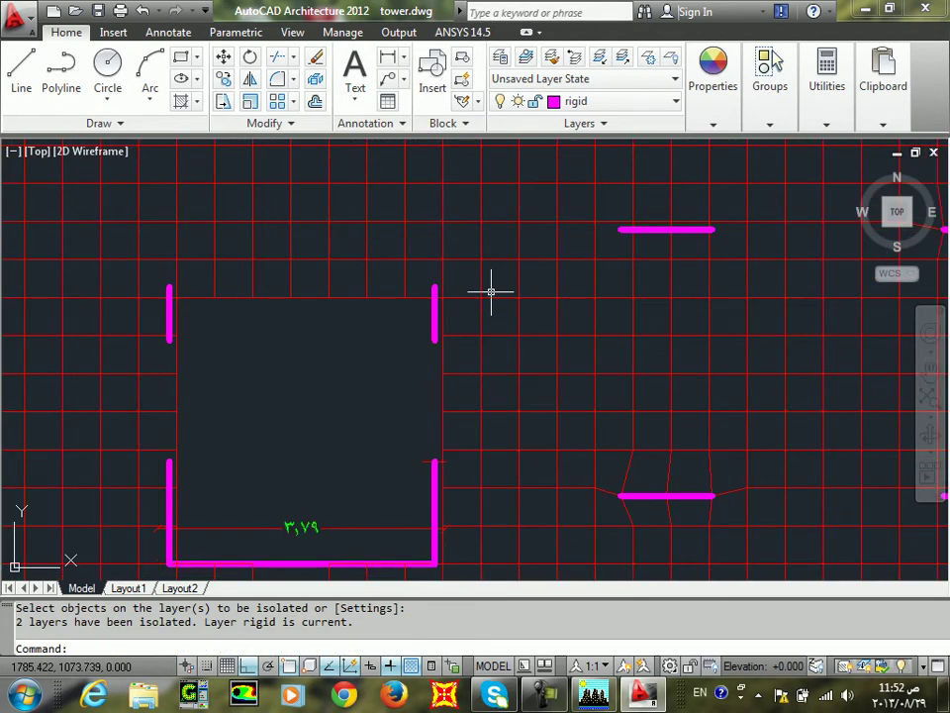
# Select the faces around the mesh node near the lower right-edge horizontal line's right end and stretch the node onto the right endpoint
pyautogui.scroll(-6, 491, 288)
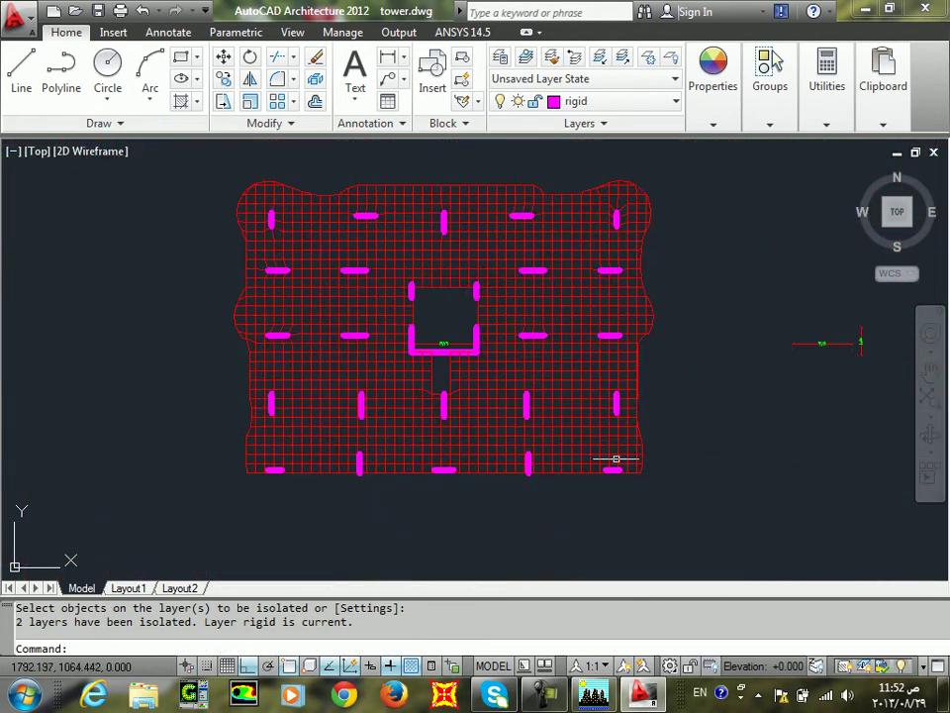
pyautogui.moveTo(475, 276); pyautogui.dragTo(357, 340, button='middle')
pyautogui.scroll(10, 507, 315)
pyautogui.scroll(-5, 492, 350)
pyautogui.moveTo(464, 479); pyautogui.dragTo(466, 353, button='middle')
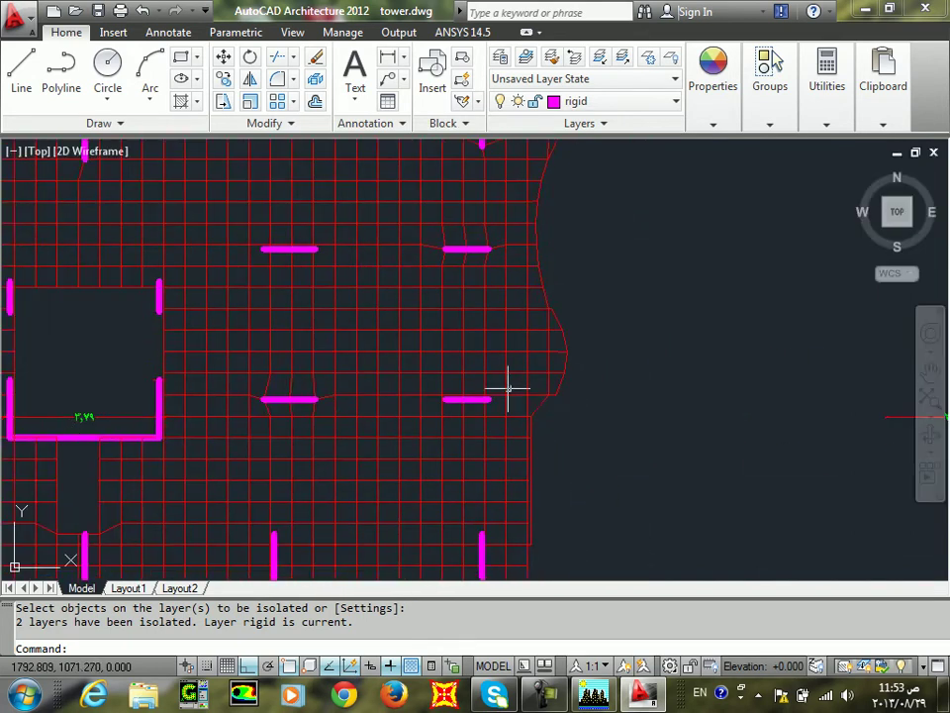
pyautogui.scroll(3, 525, 414)
pyautogui.click(526, 413)
pyautogui.click(451, 435)
pyautogui.click(484, 418)
pyautogui.click(513, 457)
# Add the faces around the next two mesh nodes and stretch them onto the lower right-edge horizontal line's midpoint and left endpoint
pyautogui.click(382, 457)
pyautogui.click(223, 371)
pyautogui.click(305, 419)
pyautogui.click(335, 457)
pyautogui.click(142, 403)
pyautogui.click(125, 437)
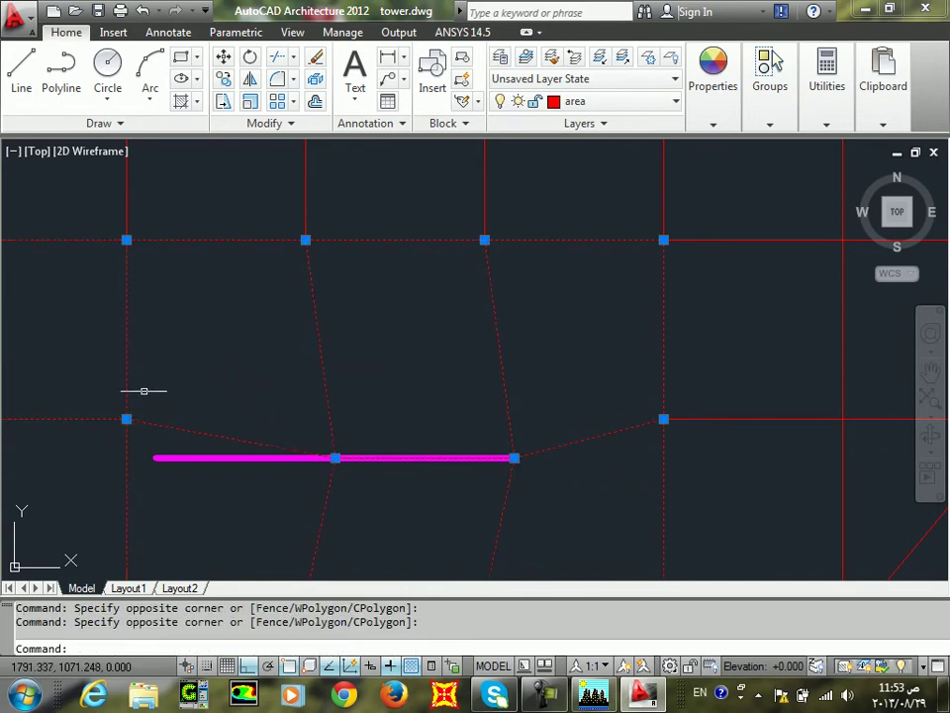
pyautogui.click(126, 419)
pyautogui.click(155, 457)
# Select the faces around the mesh node beside the top of the lower-right vertical column line and stretch the node onto the top endpoint
pyautogui.scroll(-4, 246, 556)
pyautogui.moveTo(246, 556); pyautogui.dragTo(270, 205, button='middle')
pyautogui.moveTo(428, 449); pyautogui.dragTo(459, 136, button='middle')
pyautogui.scroll(2, 432, 278)
pyautogui.click(432, 257)
pyautogui.click(343, 202)
pyautogui.click(374, 238)
pyautogui.click(362, 292)
# Add the faces around the next mesh node down and stretch the node onto the lower-right vertical line's midpoint
pyautogui.click(387, 372)
pyautogui.click(363, 319)
pyautogui.click(375, 340)
pyautogui.click(361, 392)
# Stretch the third mesh node onto the lower-right vertical line's bottom endpoint with its surrounding faces, then clear the selection
pyautogui.moveTo(390, 440); pyautogui.dragTo(425, 318, button='middle')
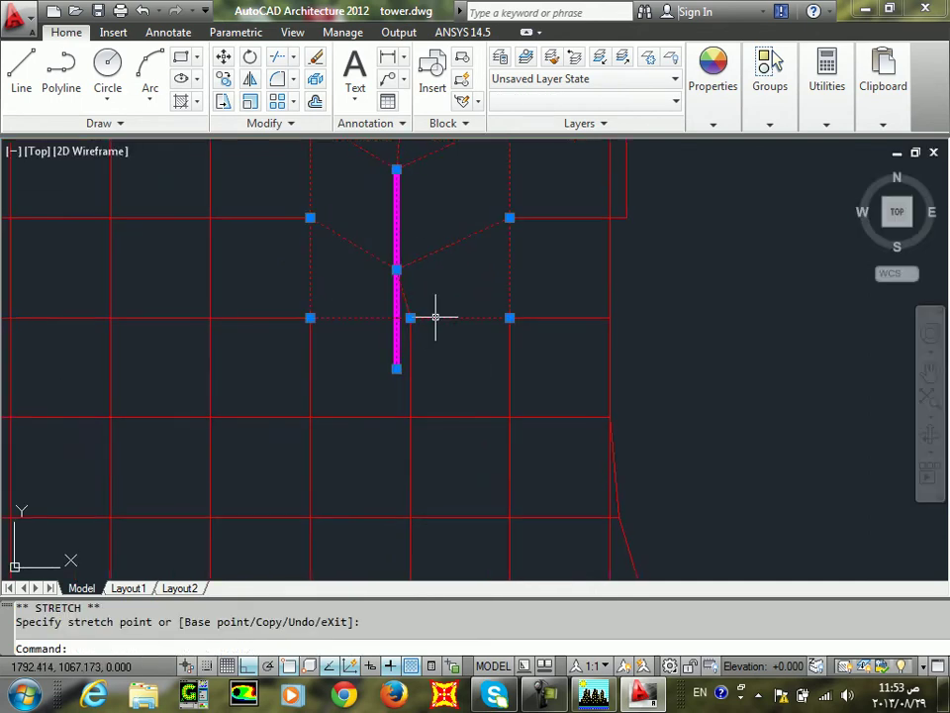
pyautogui.click(437, 293)
pyautogui.click(389, 368)
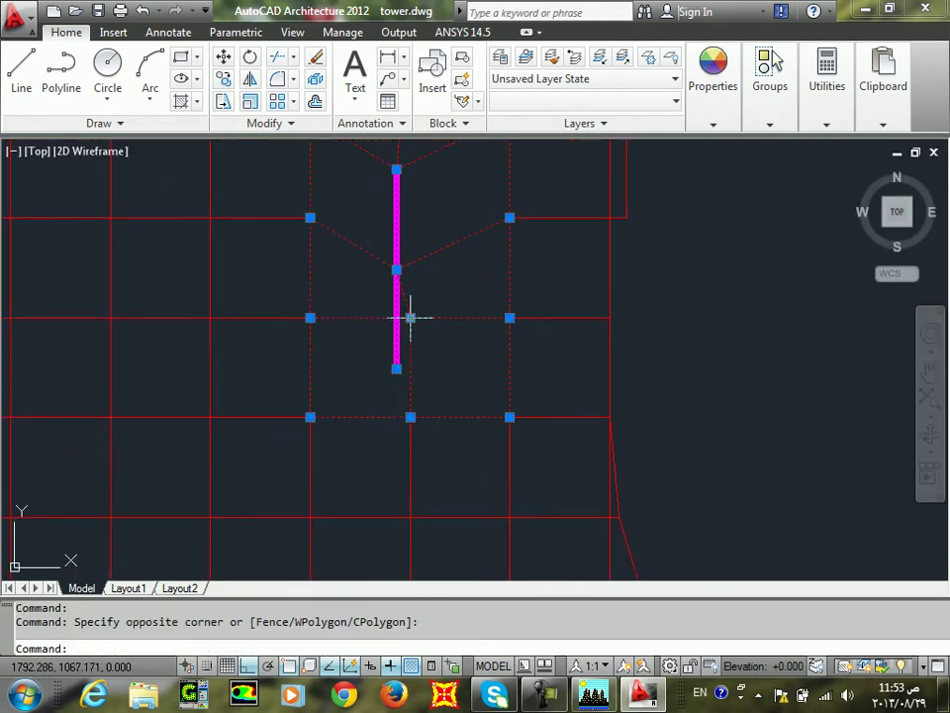
pyautogui.click(410, 317)
pyautogui.scroll(-5, 422, 345)
pyautogui.scroll(5, 454, 362)
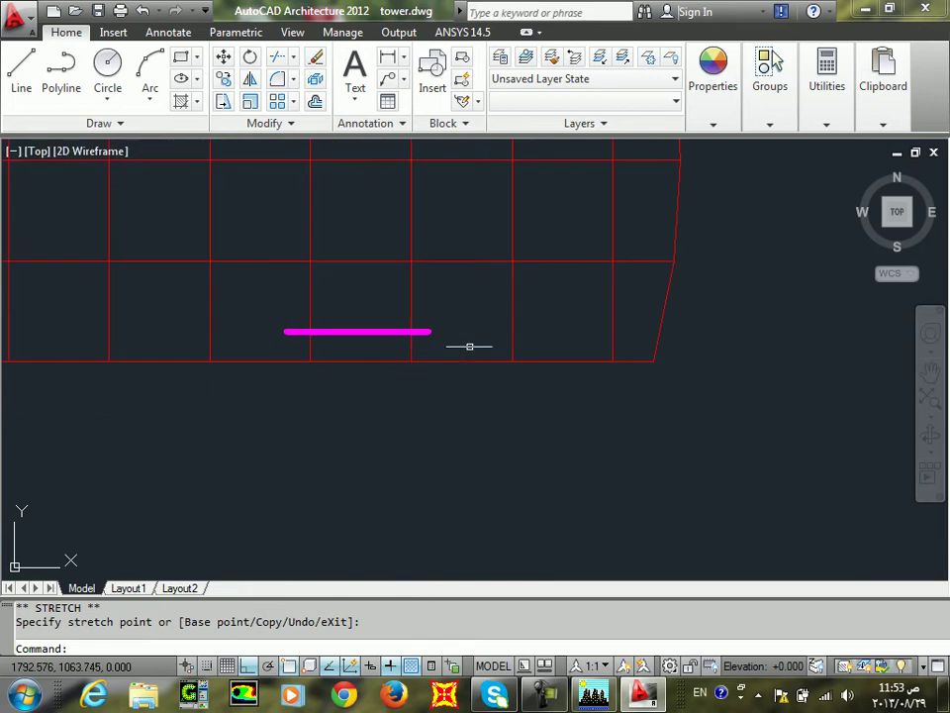
pyautogui.press('Escape')
# Select the bottom-edge faces near the bottom-right horizontal line's right end and stretch their shared node onto the right endpoint
pyautogui.scroll(2, 441, 349)
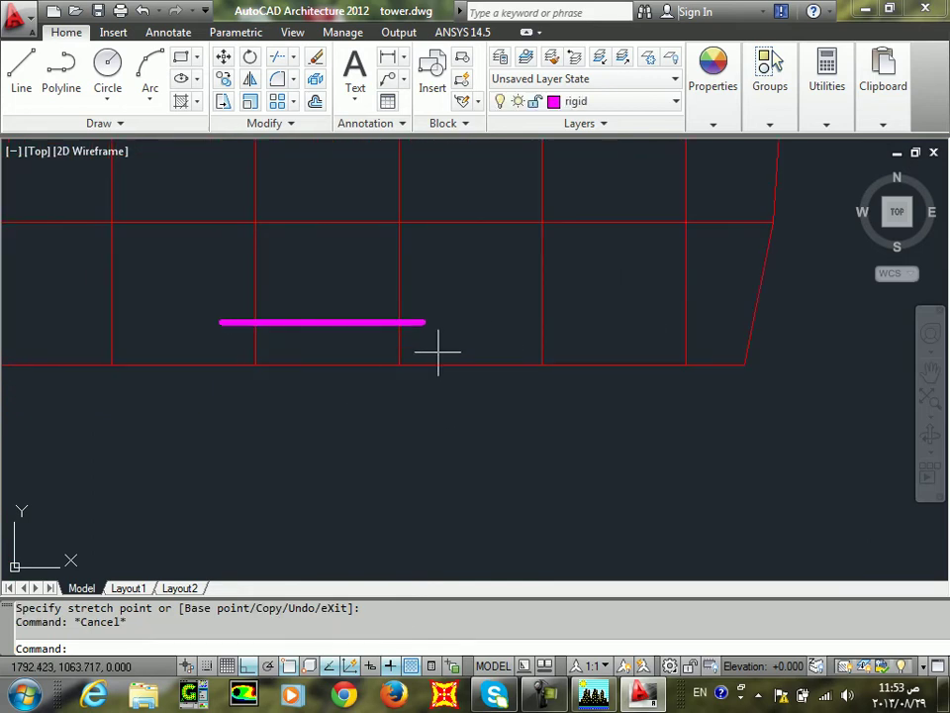
pyautogui.click(426, 342)
pyautogui.click(372, 388)
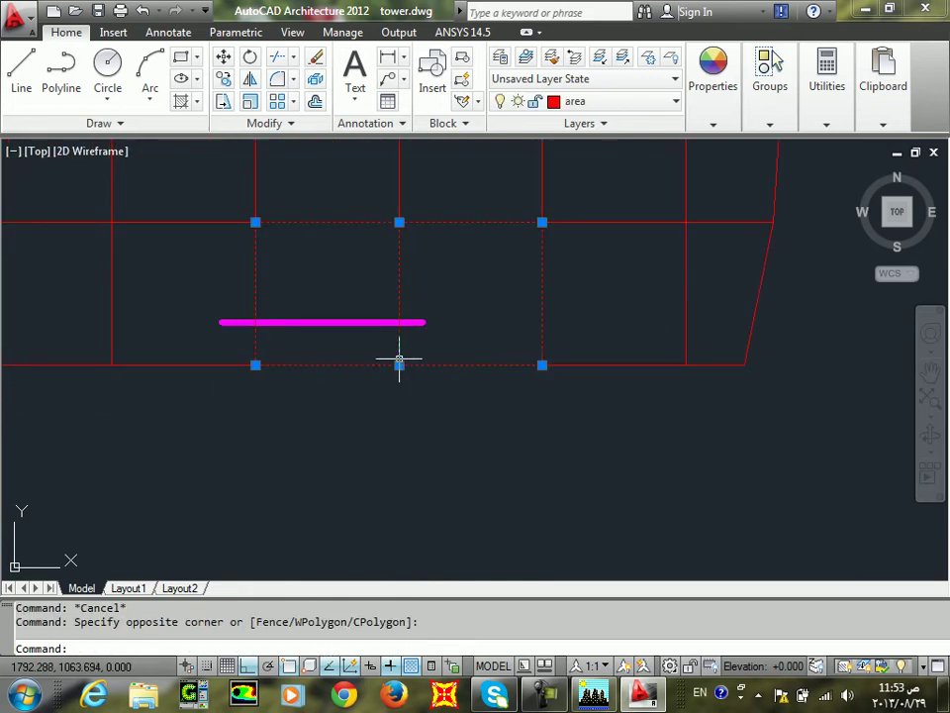
pyautogui.click(399, 366)
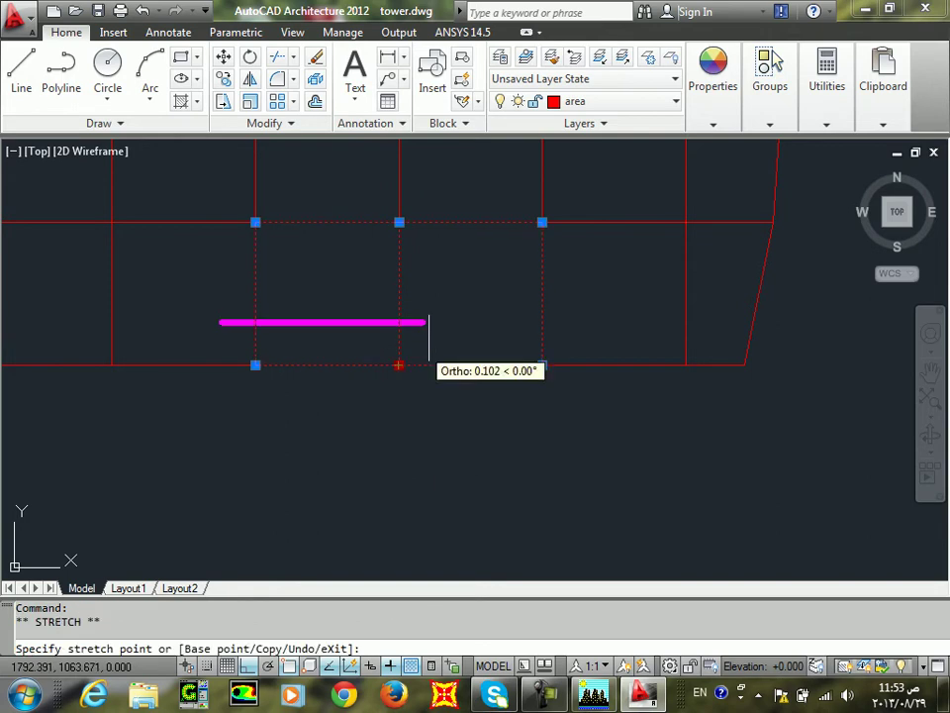
pyautogui.click(420, 323)
# Stretch the next two bottom-edge mesh nodes onto the bottom-right horizontal line's midpoint and left endpoint, then clear the selection
pyautogui.click(231, 354)
pyautogui.click(256, 365)
pyautogui.click(322, 322)
pyautogui.click(105, 373)
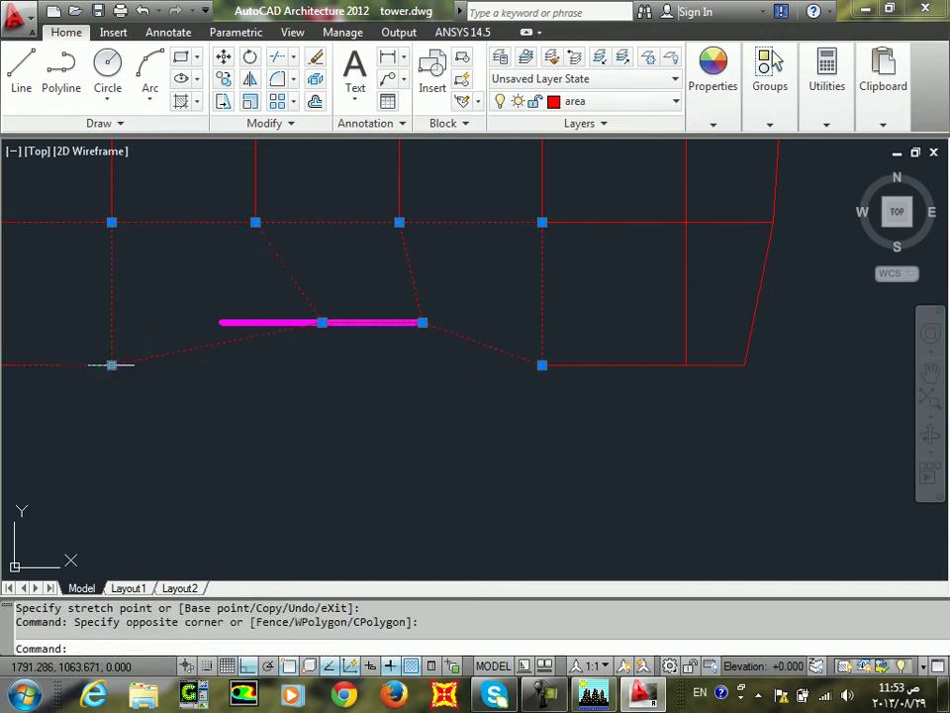
pyautogui.click(111, 366)
pyautogui.press('Escape')
pyautogui.scroll(-5, 563, 347)
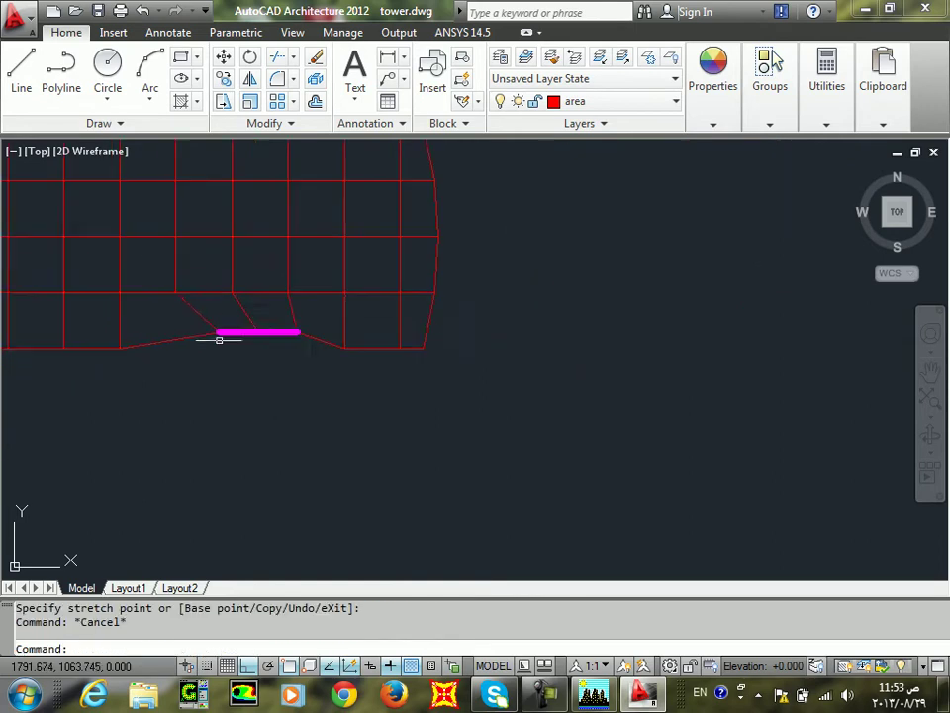
pyautogui.scroll(5, 443, 339)
pyautogui.click(432, 343)
pyautogui.click(380, 399)
pyautogui.press('Escape')
# Select the bottom-edge faces beside the vertical line right of the plan's bottom centre and stretch their shared node onto the bottom endpoint
pyautogui.click(321, 379)
pyautogui.click(267, 411)
pyautogui.click(309, 356)
pyautogui.click(310, 354)
pyautogui.click(278, 416)
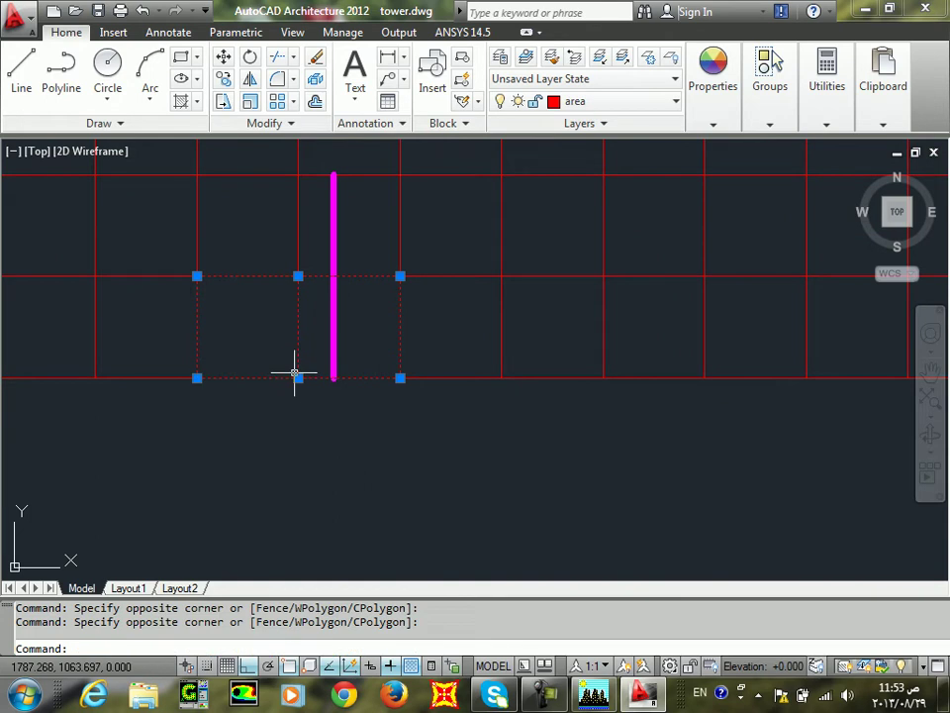
pyautogui.click(298, 378)
pyautogui.click(332, 377)
# Add the faces around the next mesh node up and stretch the node onto that vertical line's midpoint
pyautogui.click(305, 283)
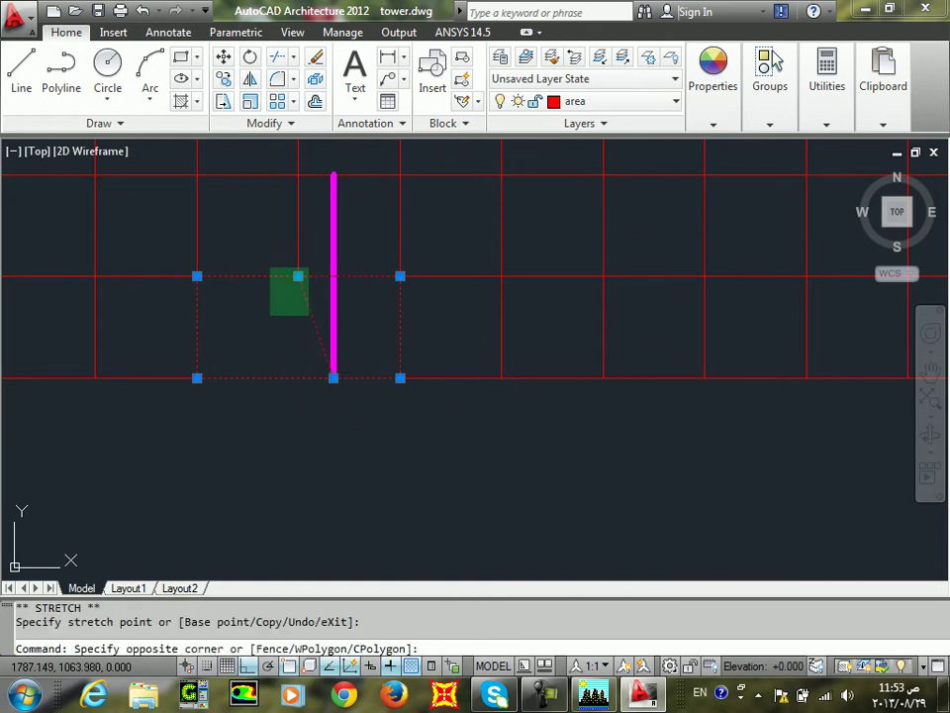
pyautogui.click(295, 267)
pyautogui.click(298, 275)
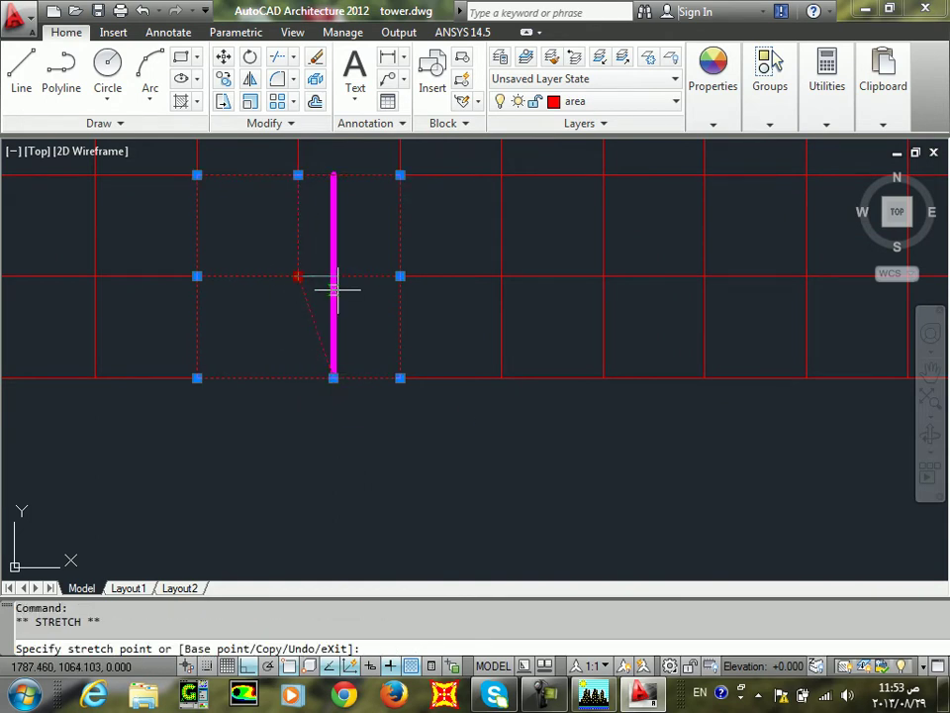
pyautogui.click(332, 275)
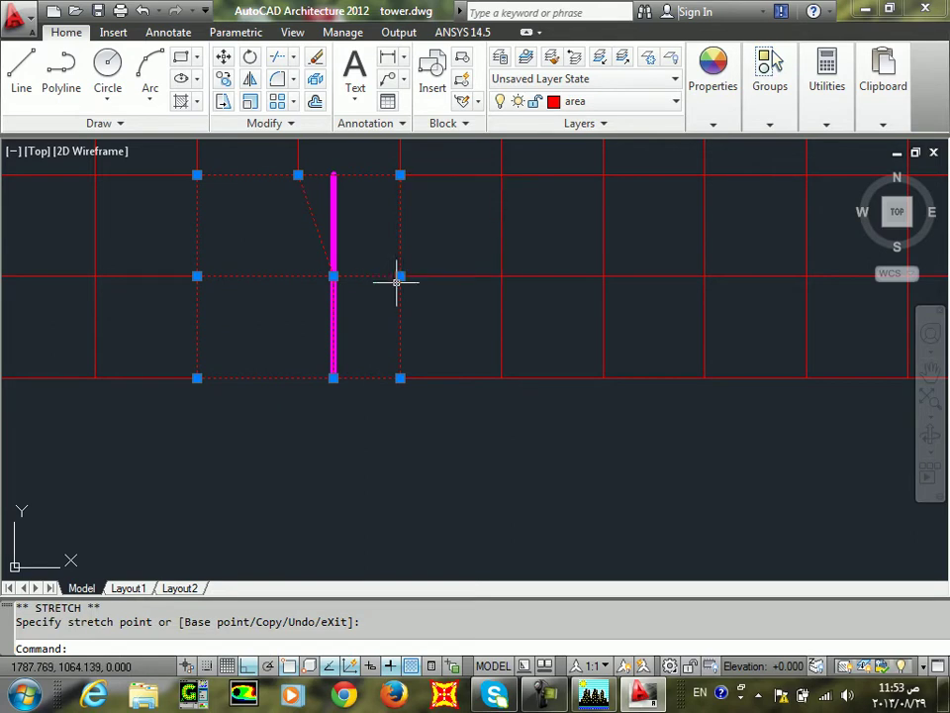
# Add the faces around the third mesh node up and stretch the node onto the same vertical line's top endpoint
pyautogui.moveTo(355, 173); pyautogui.dragTo(351, 283, button='middle')
pyautogui.scroll(2, 342, 239)
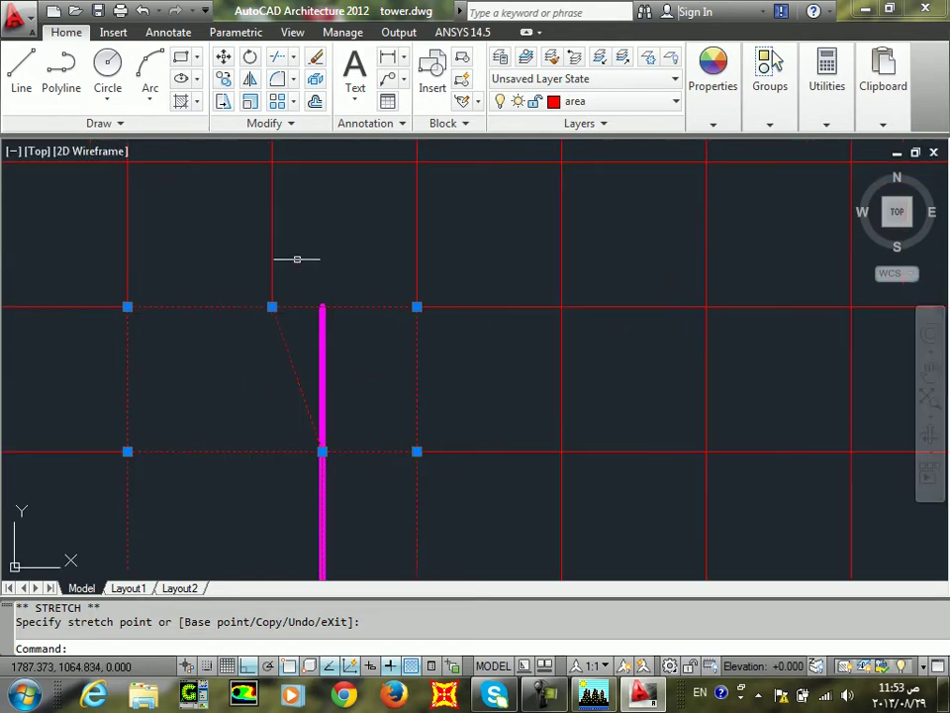
pyautogui.click(300, 263)
pyautogui.click(270, 313)
pyautogui.click(272, 307)
pyautogui.click(322, 307)
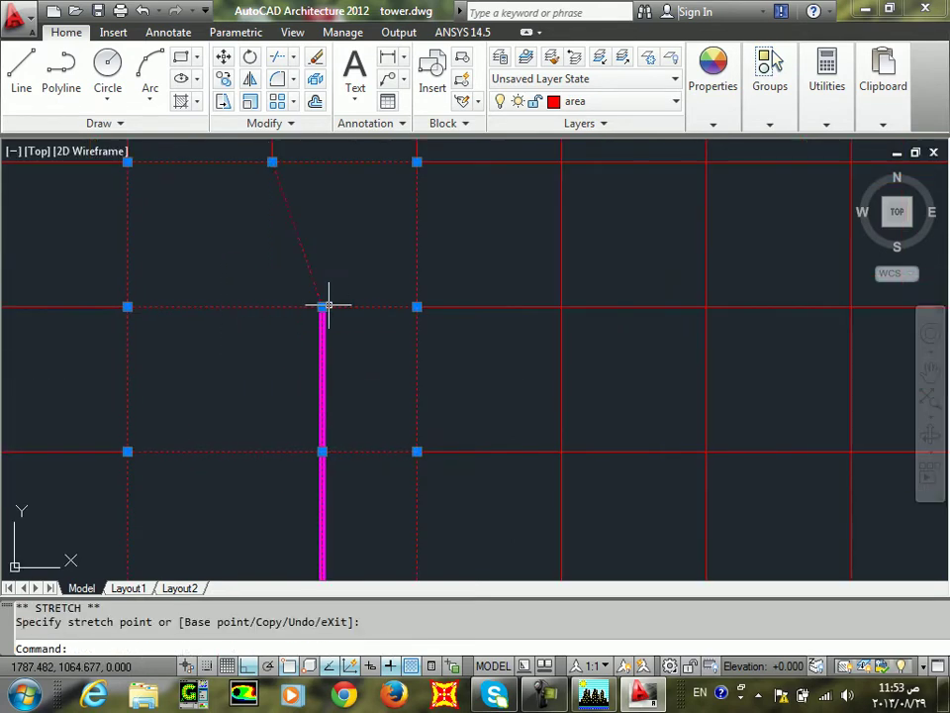
# Select the bottom-edge faces around the horizontal line at the plan's bottom centre and stretch their shared node onto the line's right endpoint
pyautogui.scroll(-4, 812, 366)
pyautogui.scroll(2, 349, 395)
pyautogui.scroll(2, 348, 396)
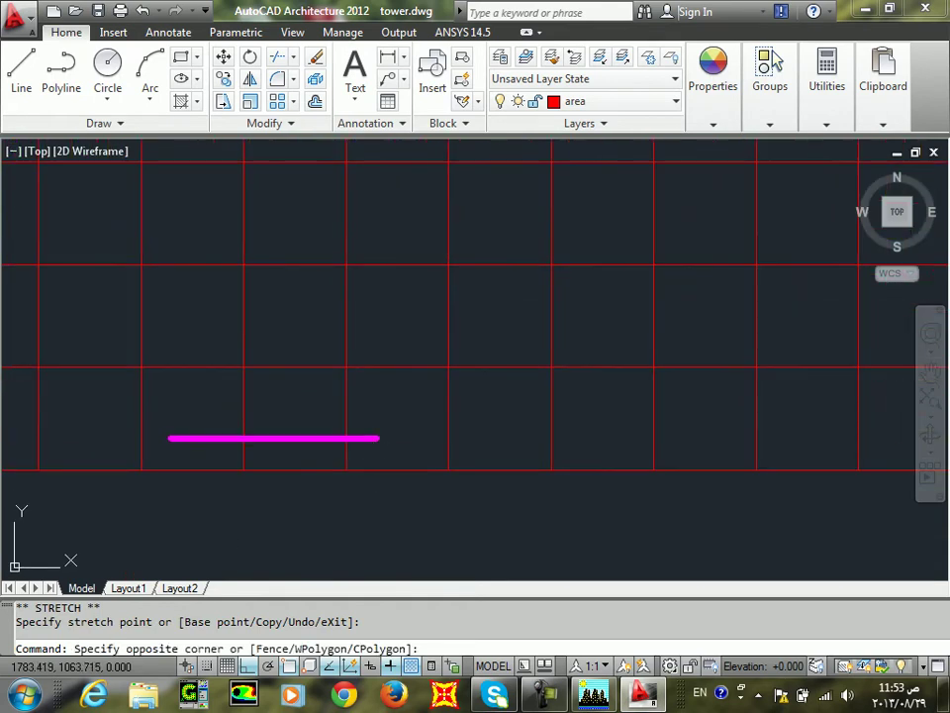
pyautogui.click(373, 460)
pyautogui.click(335, 468)
pyautogui.click(346, 469)
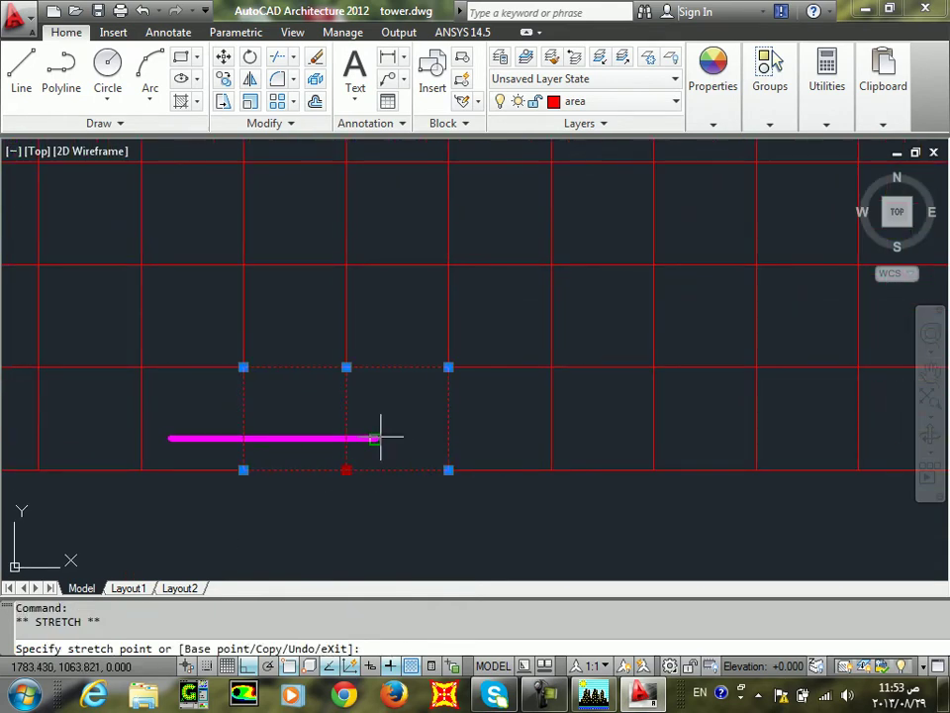
pyautogui.click(380, 436)
# Stretch the next two bottom-edge mesh nodes onto the bottom-centre line's midpoint and left endpoint, then clear the selection
pyautogui.click(281, 498)
pyautogui.click(235, 452)
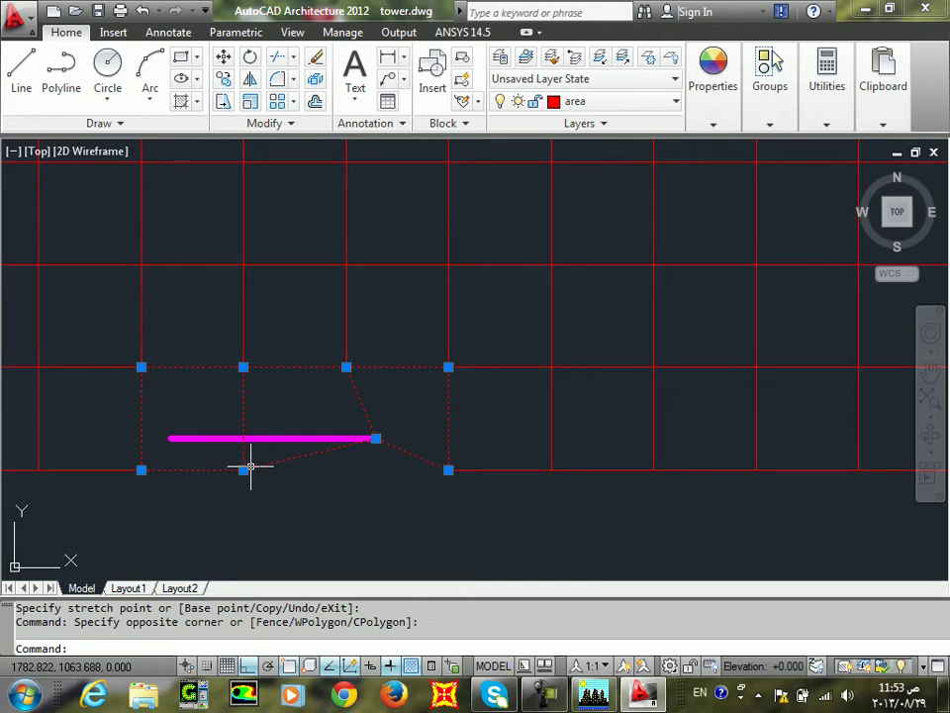
pyautogui.click(243, 469)
pyautogui.click(274, 439)
pyautogui.click(178, 502)
pyautogui.click(128, 466)
pyautogui.click(142, 470)
pyautogui.click(170, 438)
pyautogui.scroll(-2, 227, 389)
pyautogui.press('Escape')
# Select the bottom-edge faces beside the vertical line left of the plan's bottom centre and stretch their shared node onto its bottom endpoint
pyautogui.moveTo(39, 410)
pyautogui.mouseDown(button='middle')
pyautogui.moveTo(223, 437)
pyautogui.moveTo(397, 438)
pyautogui.mouseUp(button='middle')
pyautogui.scroll(3, 284, 439)
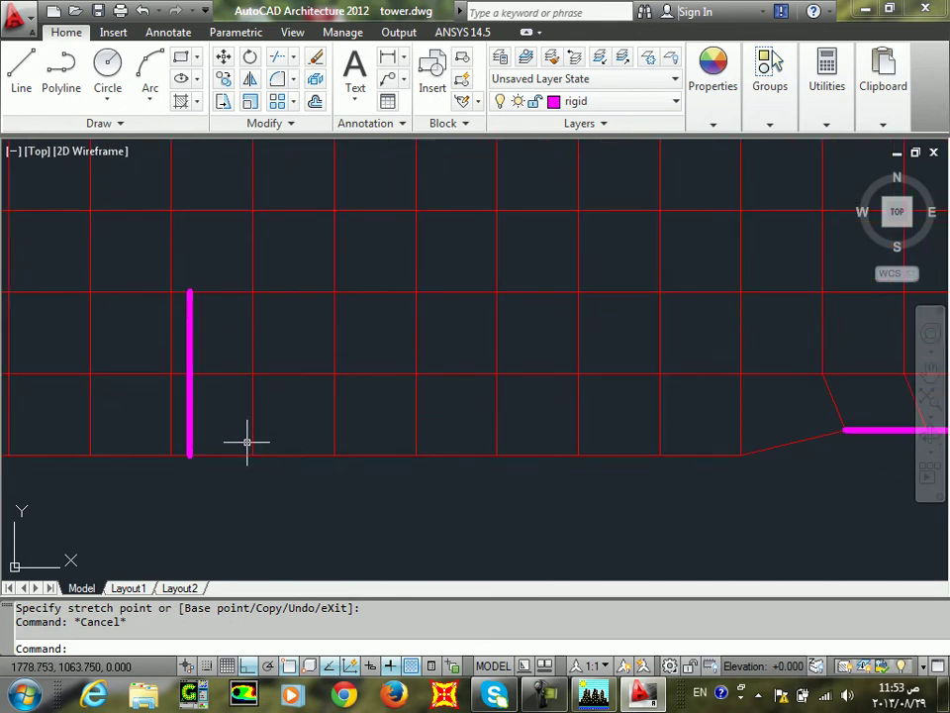
pyautogui.scroll(2, 182, 450)
pyautogui.click(176, 437)
pyautogui.click(163, 467)
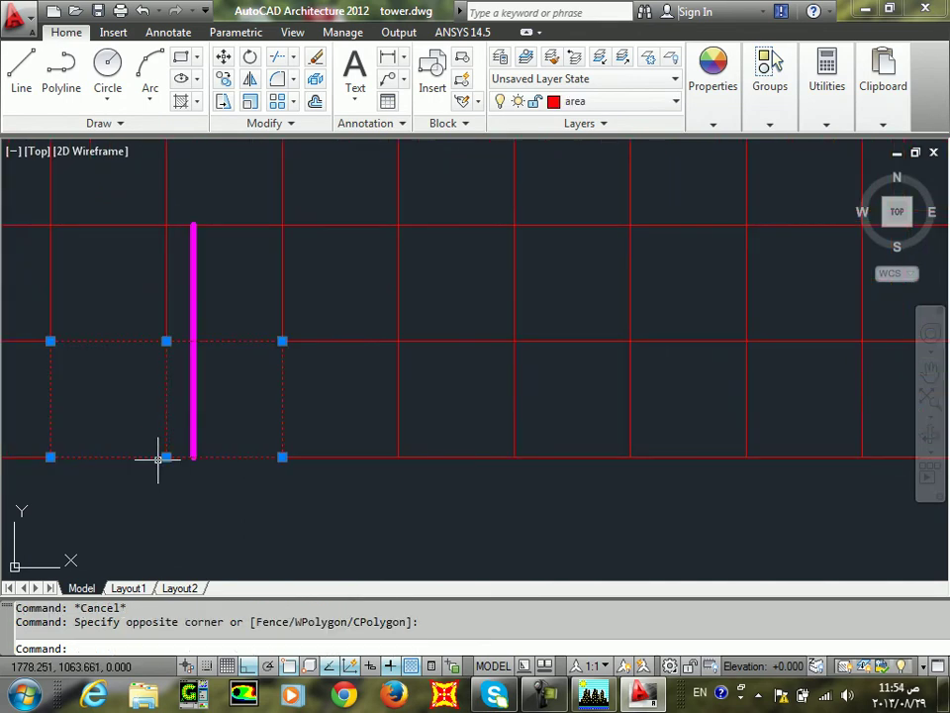
pyautogui.click(165, 456)
pyautogui.click(191, 465)
# Stretch the next two mesh nodes up onto that vertical line's midpoint and top endpoint, then clear the selection
pyautogui.click(180, 324)
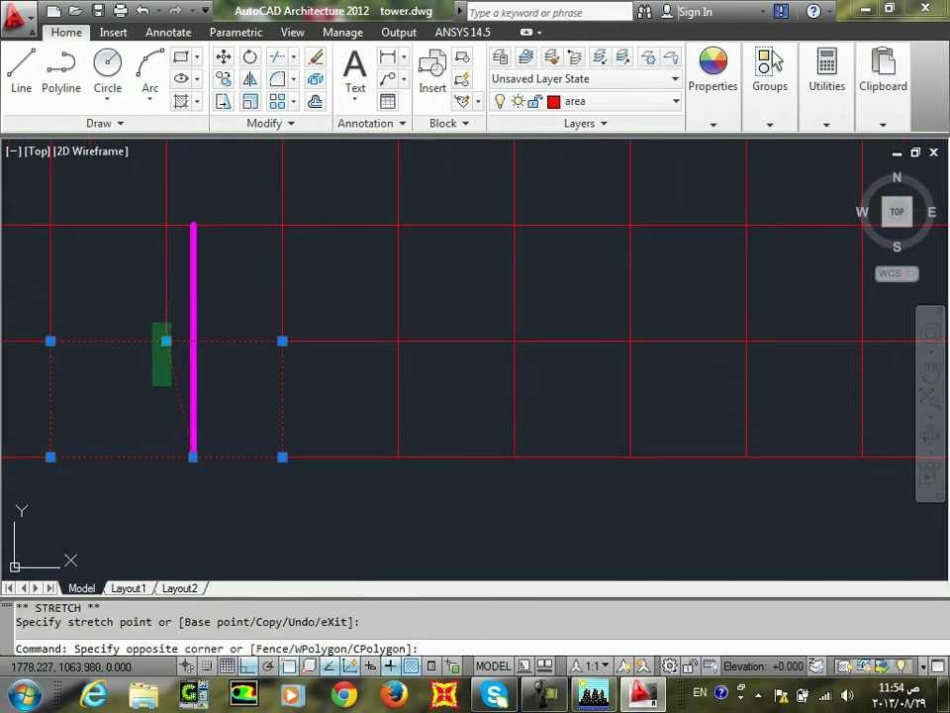
pyautogui.click(148, 386)
pyautogui.click(166, 341)
pyautogui.click(192, 341)
pyautogui.click(182, 204)
pyautogui.click(145, 268)
pyautogui.click(166, 225)
pyautogui.click(193, 225)
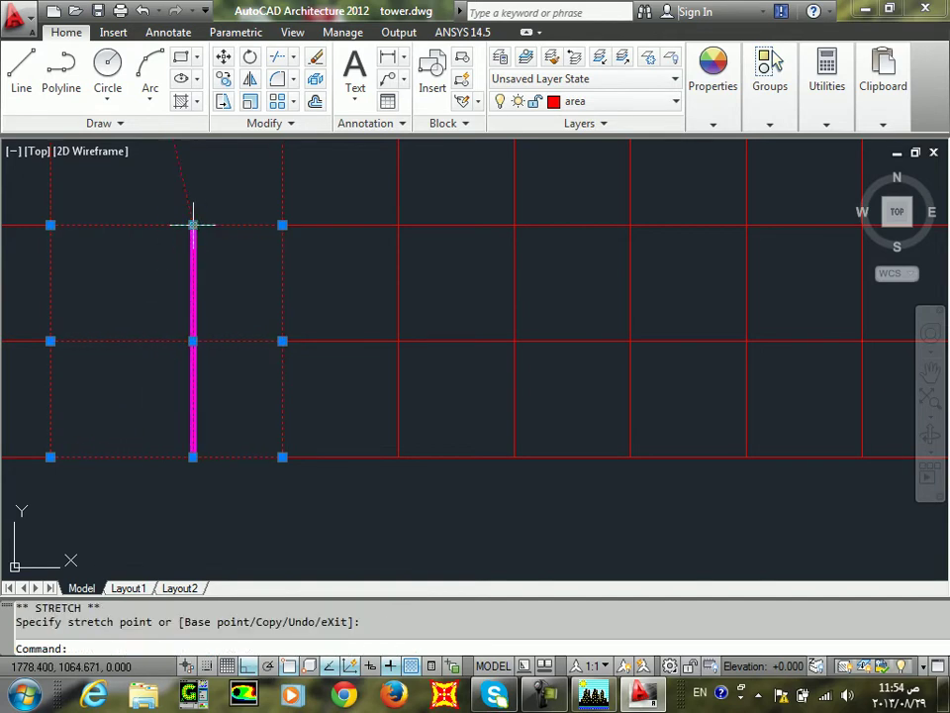
pyautogui.press('Escape')
# Select the bottom-edge faces beside the plan's bottom-left horizontal line and stretch their shared node onto the line's right endpoint
pyautogui.scroll(-6, 381, 254)
pyautogui.moveTo(200, 270); pyautogui.dragTo(420, 364, button='middle')
pyautogui.scroll(8, 419, 364)
pyautogui.moveTo(455, 425); pyautogui.dragTo(467, 322, button='middle')
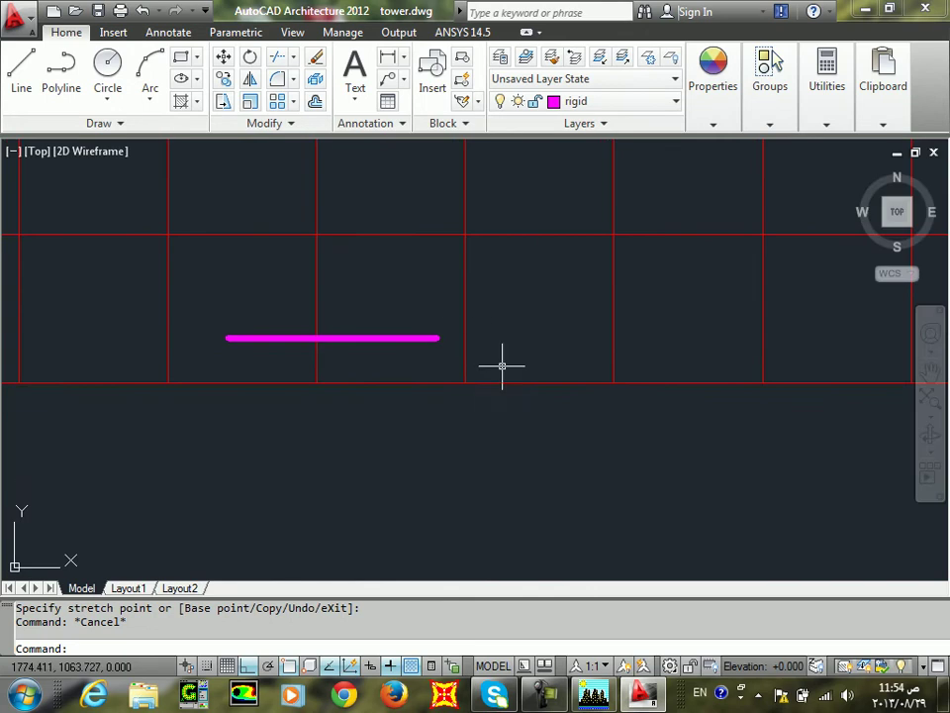
pyautogui.click(503, 366)
pyautogui.click(452, 364)
pyautogui.click(465, 383)
pyautogui.click(437, 336)
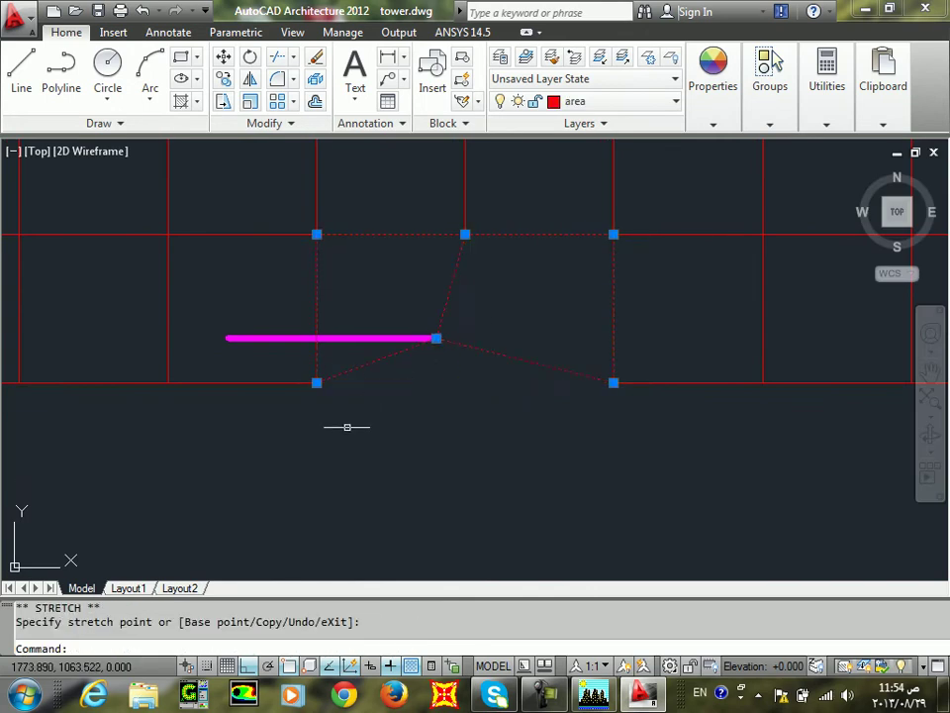
# Stretch the next two bottom-edge nodes onto the bottom-left horizontal line's midpoint and left endpoint, then clear the selection
pyautogui.click(300, 378)
pyautogui.click(317, 382)
pyautogui.click(332, 338)
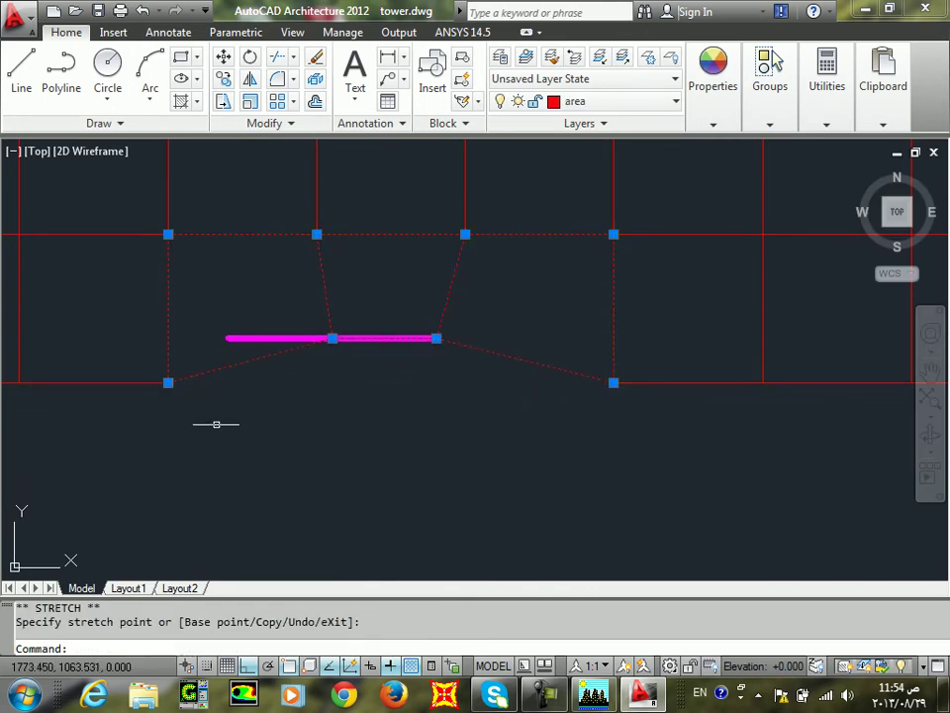
pyautogui.click(234, 422)
pyautogui.click(150, 357)
pyautogui.click(168, 382)
pyautogui.press('Escape')
pyautogui.press('Escape')
pyautogui.scroll(-4, 341, 386)
pyautogui.click(545, 694)
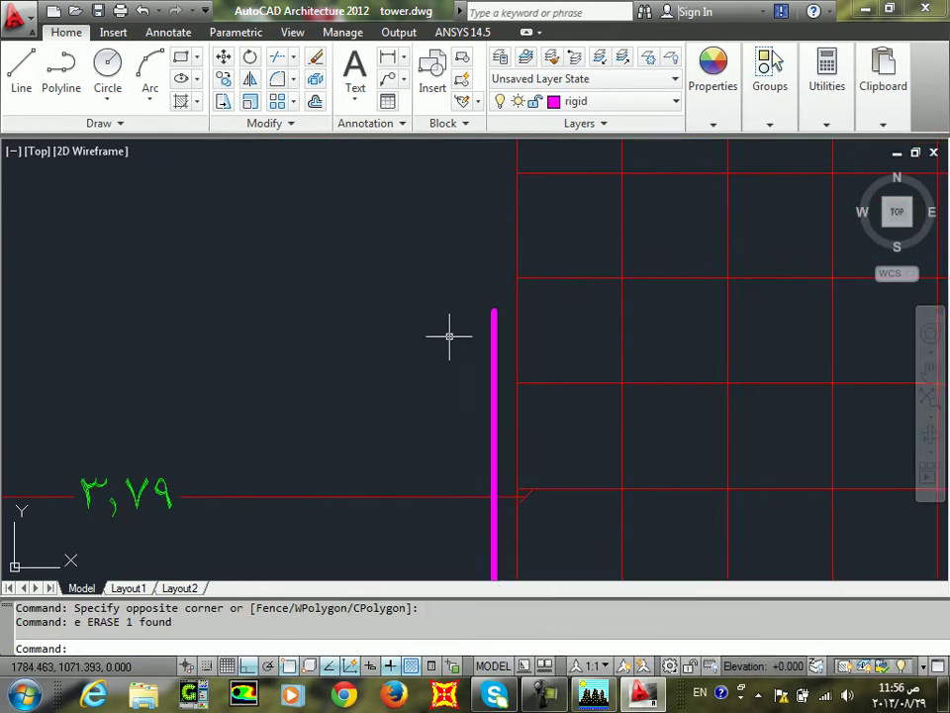
# Select the faces beside the top of the U-shaped core's right wall line and stretch their shared node onto its top endpoint
pyautogui.scroll(-8, 594, 329)
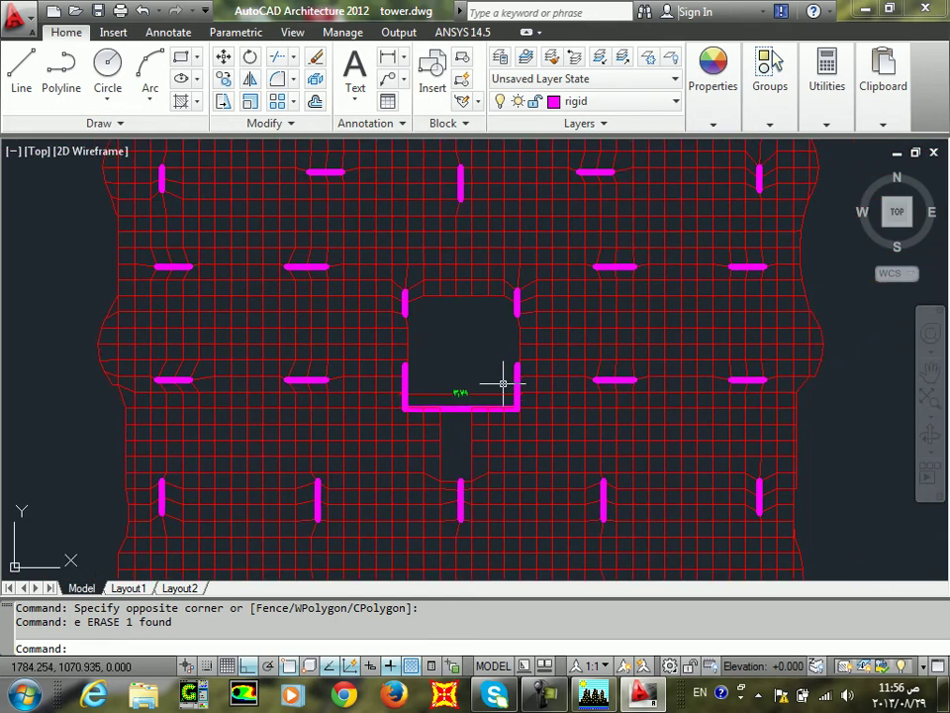
pyautogui.scroll(8, 507, 391)
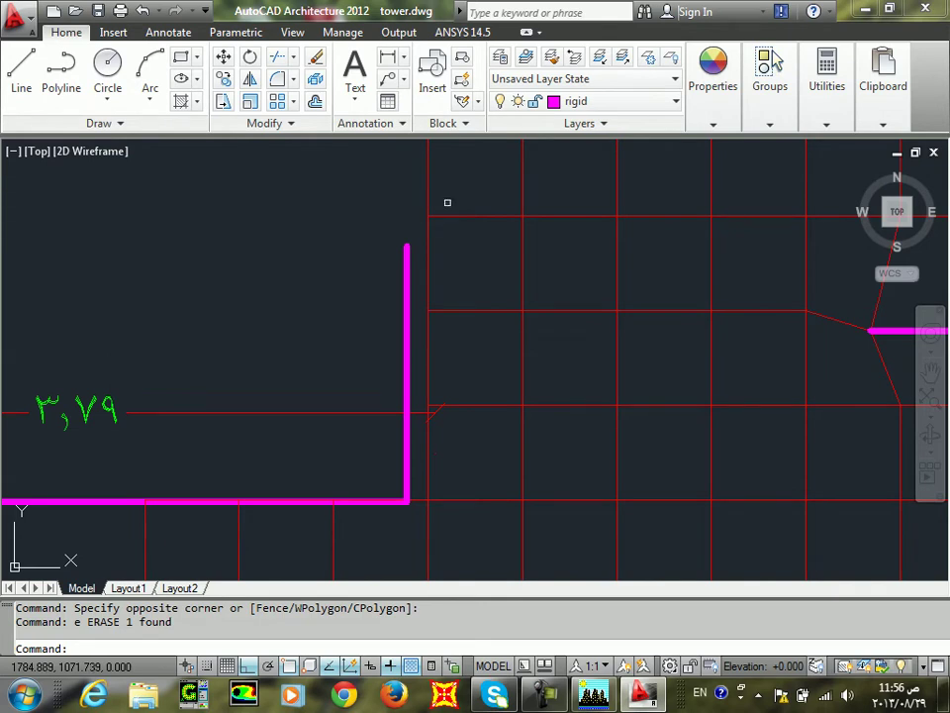
pyautogui.scroll(4, 455, 226)
pyautogui.click(450, 182)
pyautogui.click(343, 234)
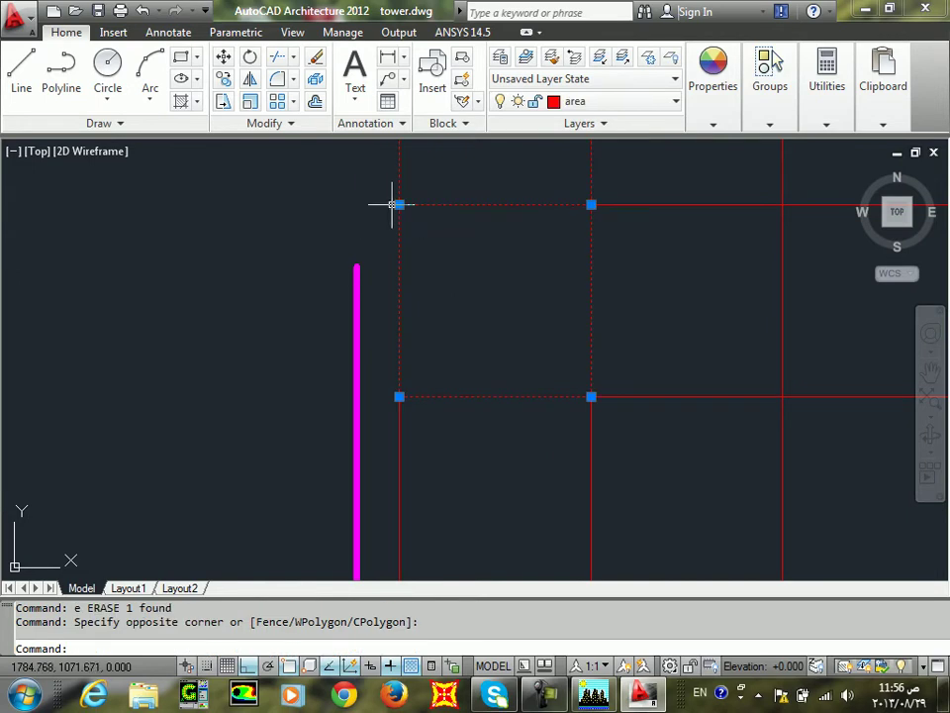
pyautogui.click(398, 204)
pyautogui.click(357, 265)
# Add the faces further down and stretch the next two mesh nodes onto the core's right wall line
pyautogui.click(463, 334)
pyautogui.click(389, 425)
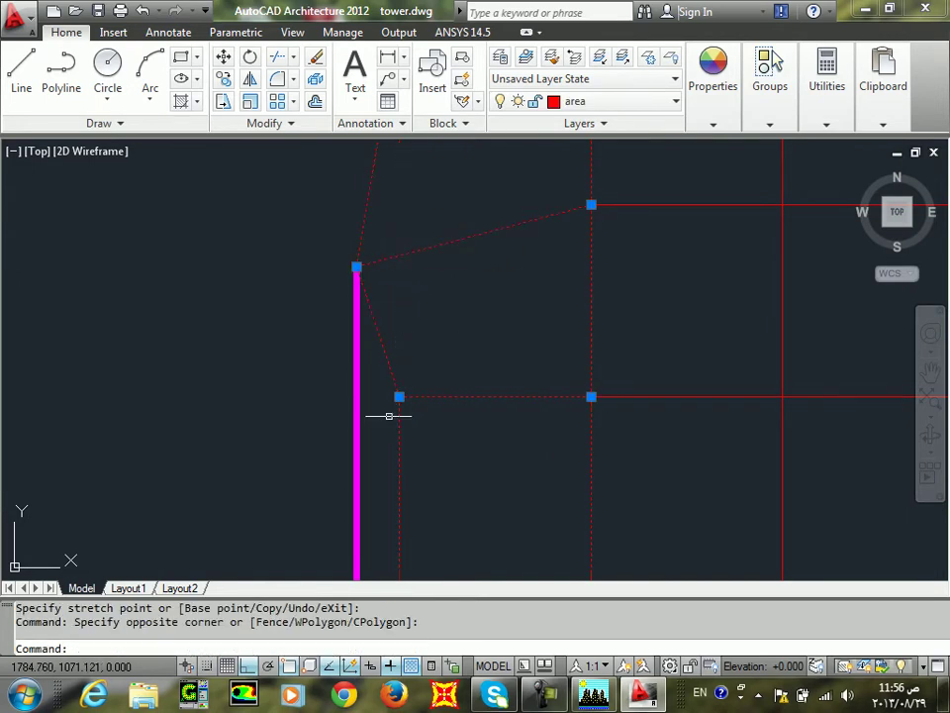
pyautogui.click(399, 396)
pyautogui.click(358, 407)
pyautogui.moveTo(404, 434); pyautogui.dragTo(426, 258, button='middle')
pyautogui.click(447, 325)
pyautogui.click(390, 513)
pyautogui.click(422, 414)
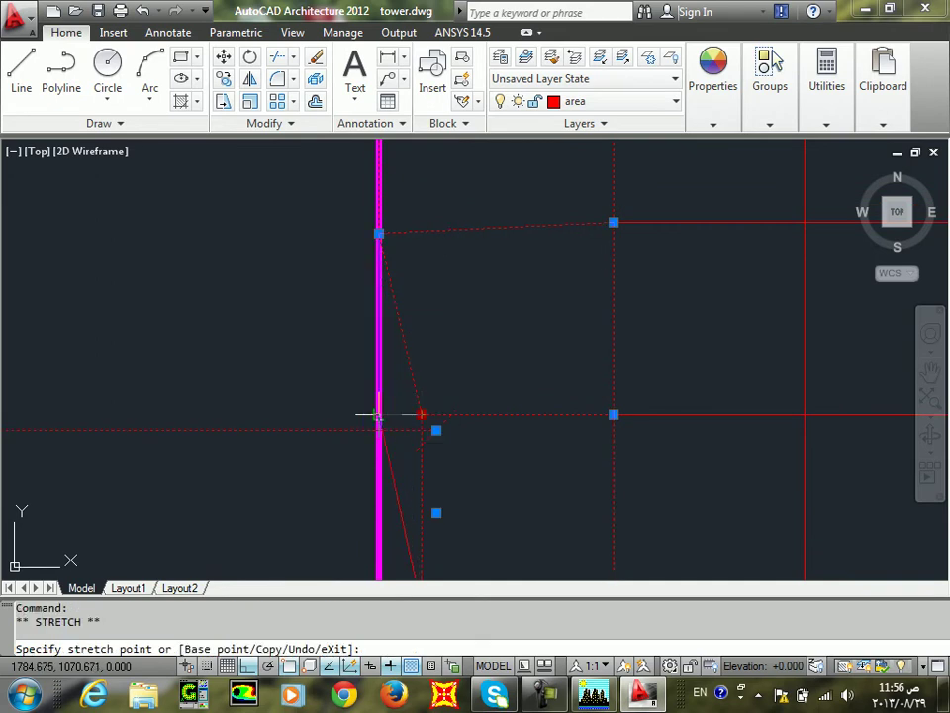
pyautogui.click(380, 414)
# Add the faces around the core's bottom-right corner and stretch their shared node onto the corner where the wall lines meet
pyautogui.scroll(-4, 443, 425)
pyautogui.moveTo(453, 537); pyautogui.dragTo(488, 373, button='middle')
pyautogui.scroll(3, 488, 373)
pyautogui.click(487, 336)
pyautogui.click(437, 406)
pyautogui.click(455, 378)
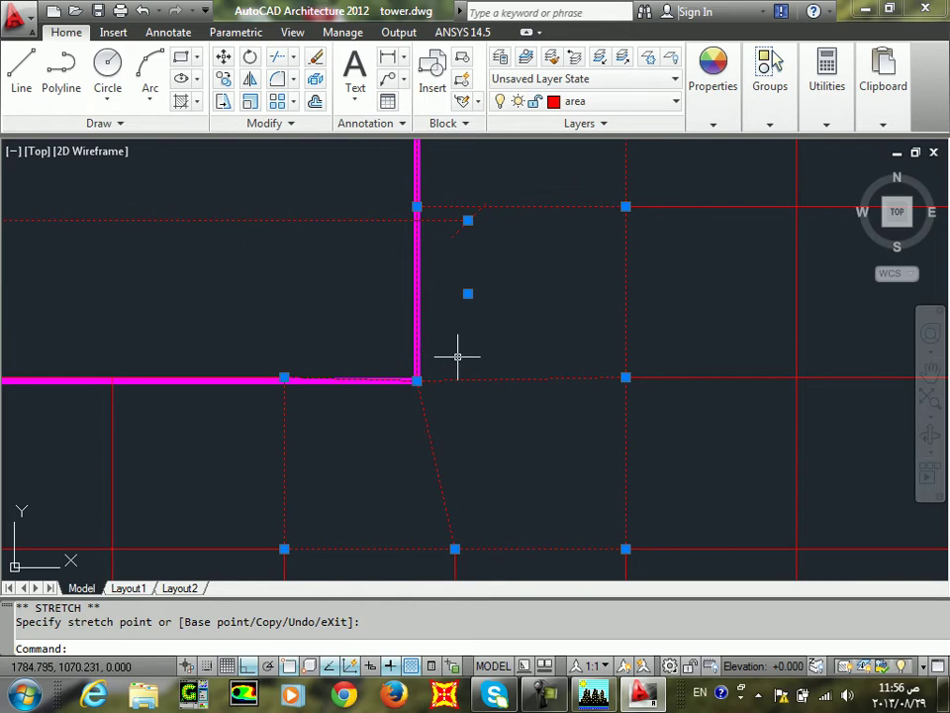
# Add the faces left of that corner and stretch their shared node straight down onto the core's bottom wall line
pyautogui.scroll(-3, 475, 359)
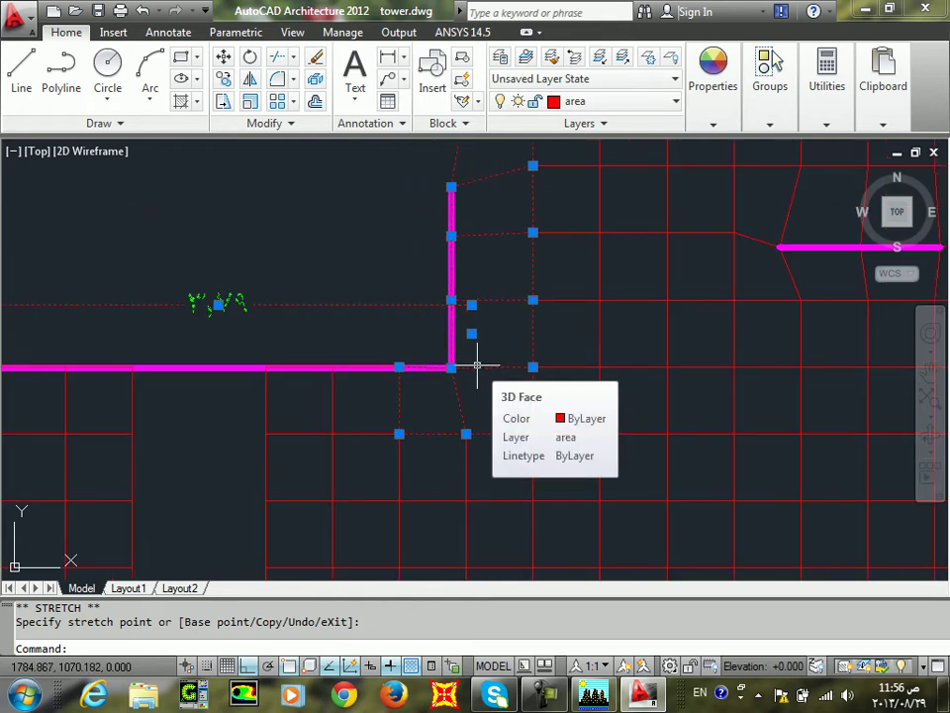
pyautogui.scroll(5, 425, 401)
pyautogui.click(408, 261)
pyautogui.click(329, 351)
pyautogui.click(379, 295)
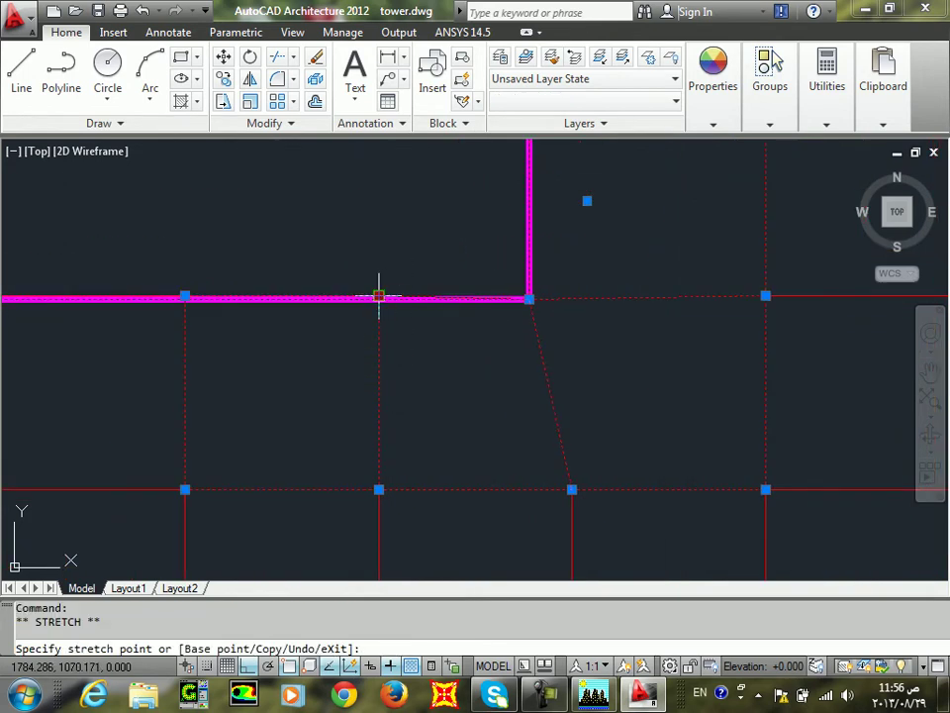
pyautogui.click(379, 297)
# Turn off the lineweight display and stretch the second node left of the corner down onto the core's bottom wall line
pyautogui.moveTo(230, 293); pyautogui.dragTo(486, 314, button='middle')
pyautogui.click(390, 666)
pyautogui.scroll(5, 355, 303)
pyautogui.click(386, 284)
pyautogui.click(251, 426)
pyautogui.click(343, 336)
pyautogui.click(343, 350)
# Add the face at the right side of the opening below the core and stretch its upper node onto the bottom wall line
pyautogui.scroll(-3, 332, 376)
pyautogui.moveTo(243, 351); pyautogui.dragTo(486, 361, button='middle')
pyautogui.click(347, 317)
pyautogui.click(214, 435)
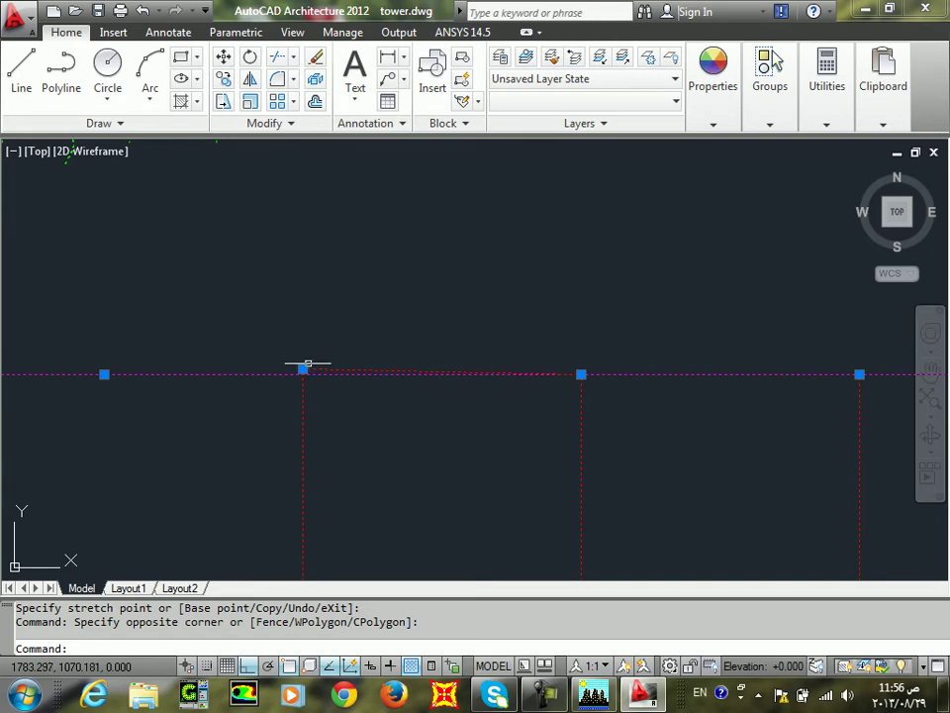
pyautogui.click(302, 369)
# Add the face at the left side of the opening below the core and stretch its upper node onto the bottom wall line
pyautogui.scroll(-4, 318, 376)
pyautogui.moveTo(318, 375); pyautogui.dragTo(636, 422, button='middle')
pyautogui.scroll(5, 537, 421)
pyautogui.click(601, 291)
pyautogui.click(509, 448)
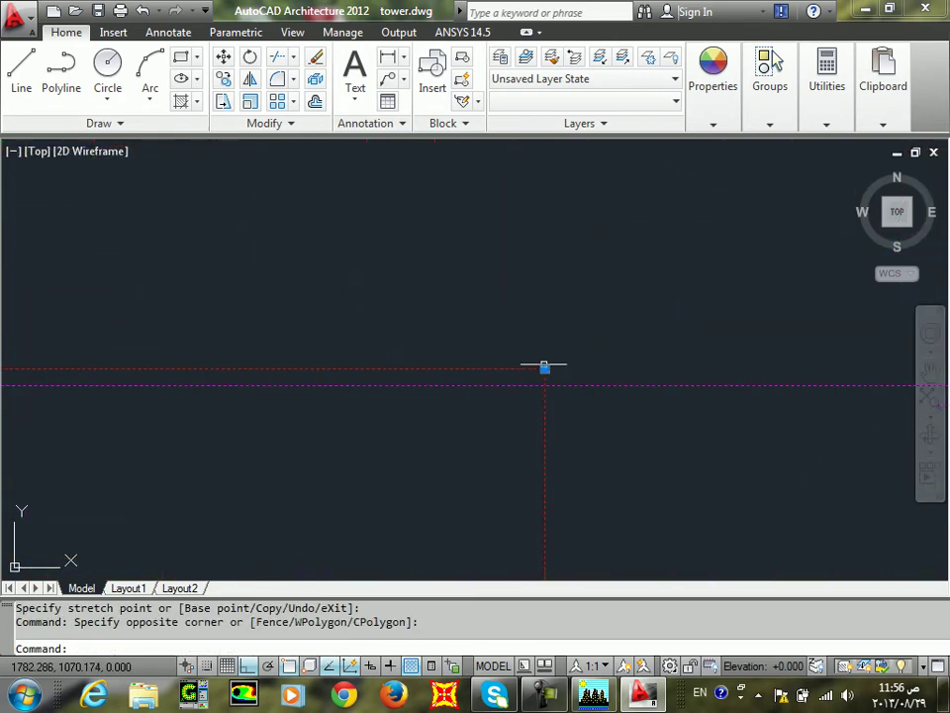
pyautogui.click(545, 369)
pyautogui.click(545, 386)
# Add the faces around the last node before the core's bottom-left corner and stretch it onto the bottom wall line
pyautogui.scroll(-4, 476, 364)
pyautogui.moveTo(295, 353); pyautogui.dragTo(622, 362, button='middle')
pyautogui.click(534, 328)
pyautogui.click(452, 433)
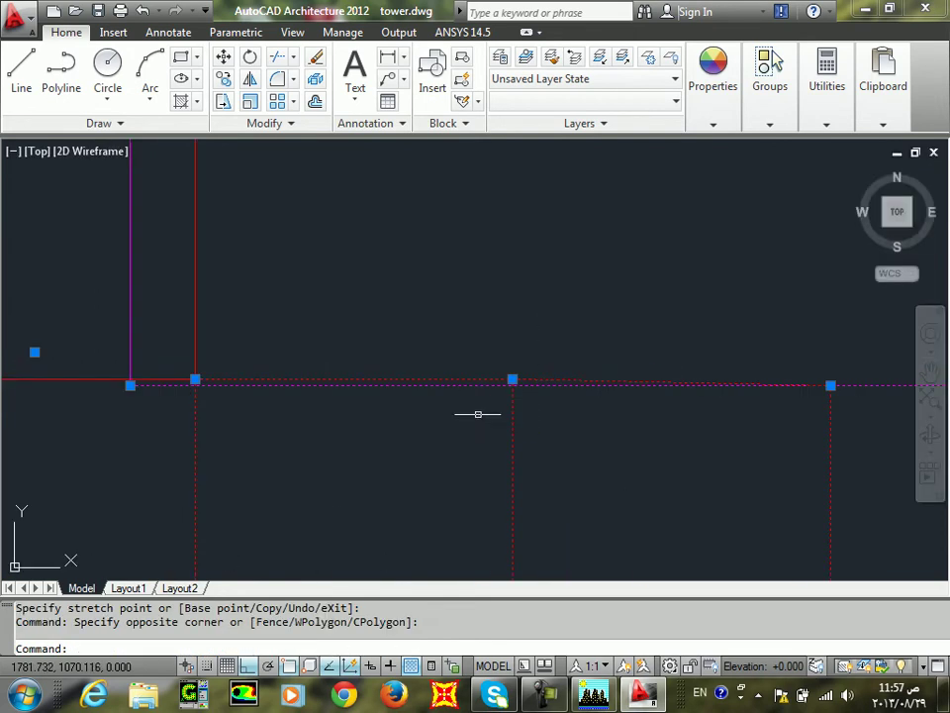
pyautogui.scroll(8, 505, 388)
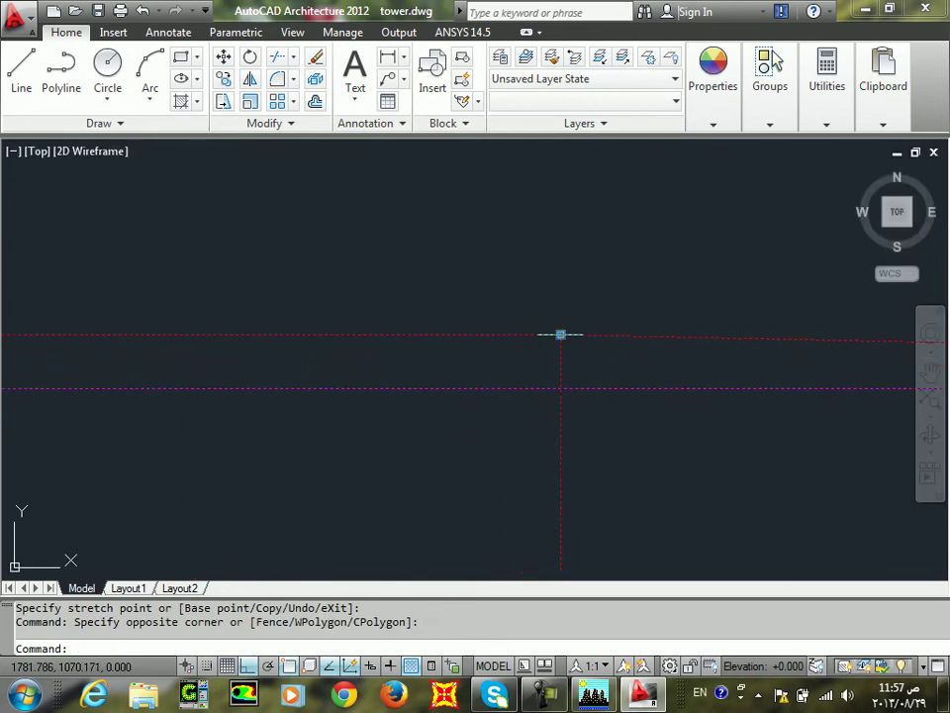
pyautogui.click(562, 334)
pyautogui.scroll(-3, 561, 381)
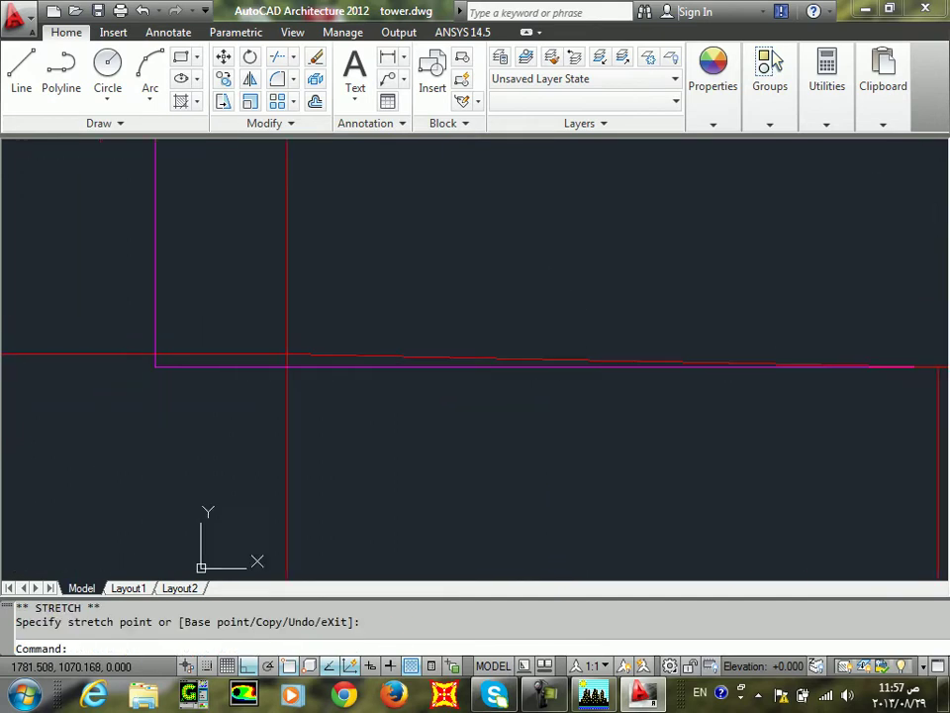
# Add the faces around the core's bottom-left corner and stretch their shared node onto the corner of the wall lines
pyautogui.moveTo(227, 327); pyautogui.dragTo(373, 326, button='middle')
pyautogui.click(369, 277)
pyautogui.click(213, 452)
pyautogui.click(302, 354)
pyautogui.click(170, 365)
# Add the faces above that corner and stretch their shared node horizontally onto the core's left wall line
pyautogui.scroll(-4, 261, 299)
pyautogui.moveTo(261, 300); pyautogui.dragTo(261, 487, button='middle')
pyautogui.click(319, 300)
pyautogui.click(245, 383)
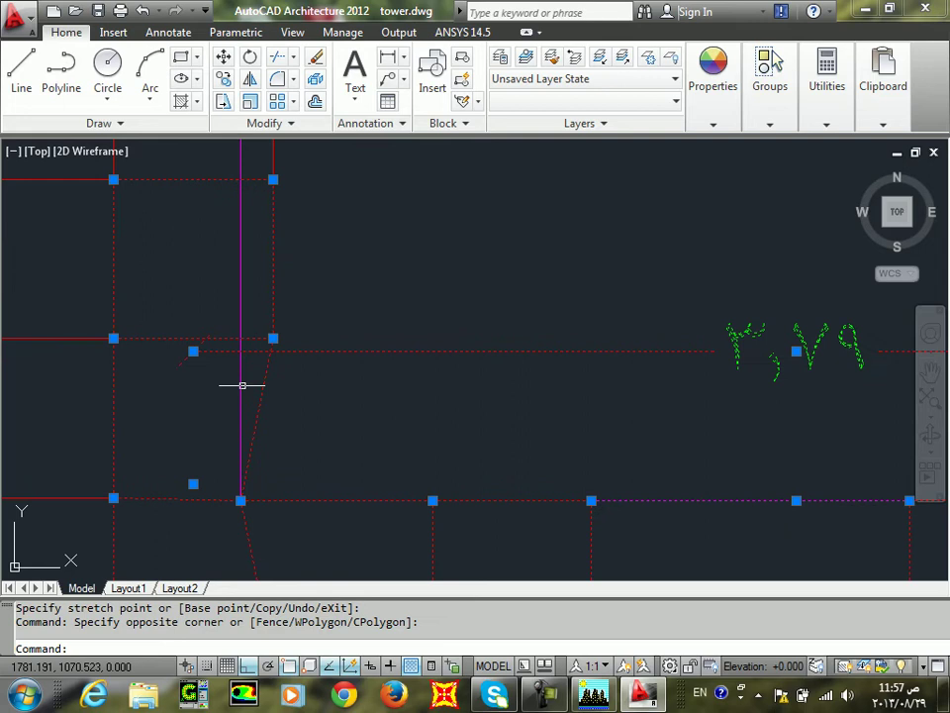
pyautogui.click(273, 338)
pyautogui.click(241, 337)
# Add the faces further up and stretch the next two nodes onto the core's left wall line and its top endpoint
pyautogui.scroll(-2, 327, 287)
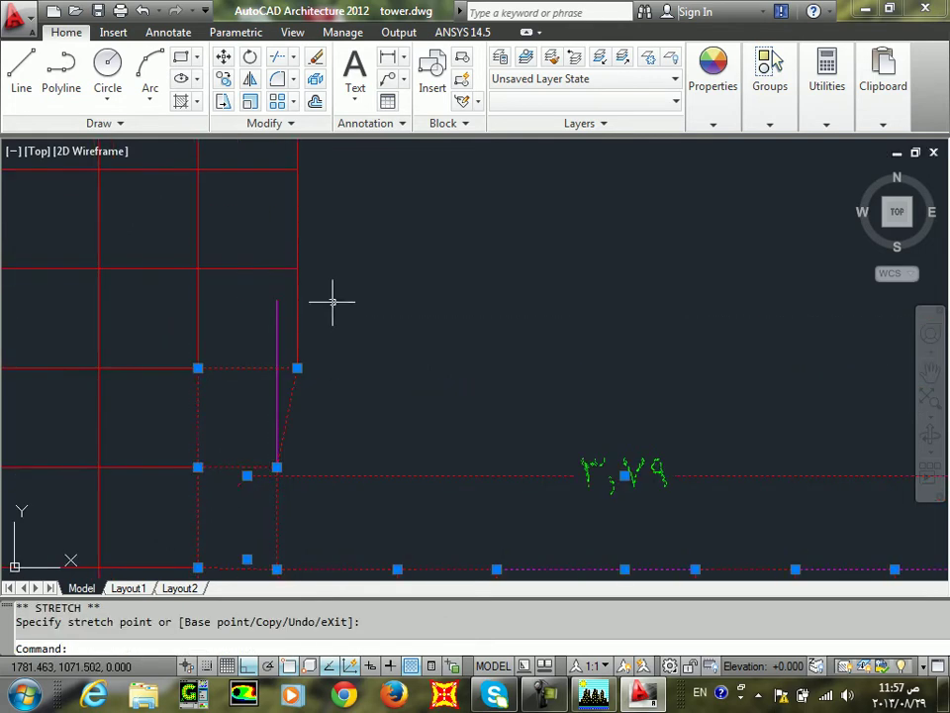
pyautogui.click(228, 287)
pyautogui.click(297, 367)
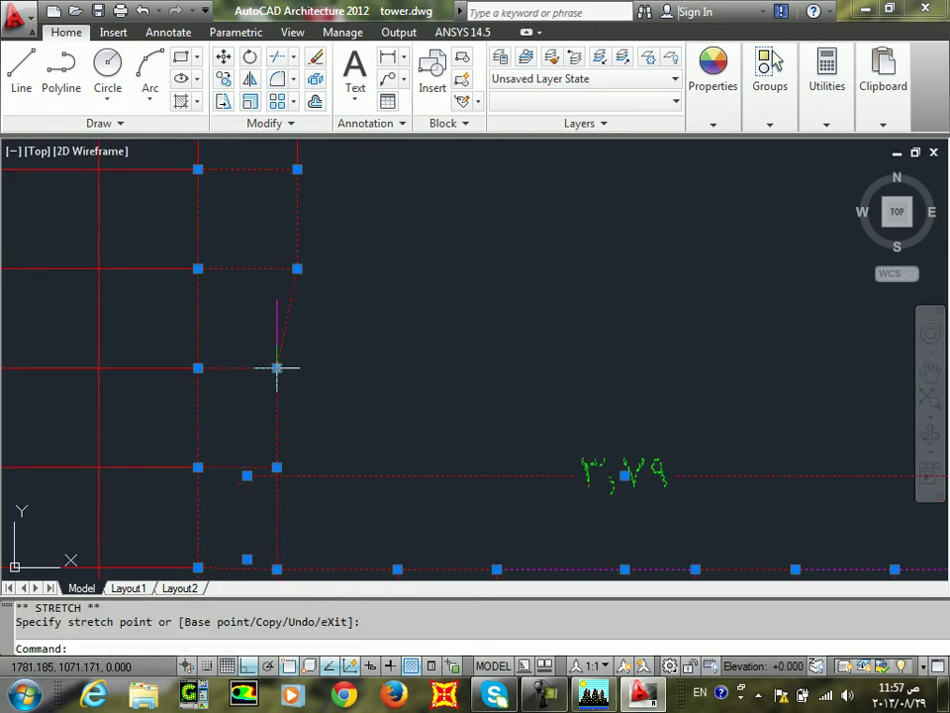
pyautogui.click(276, 298)
pyautogui.scroll(-3, 304, 358)
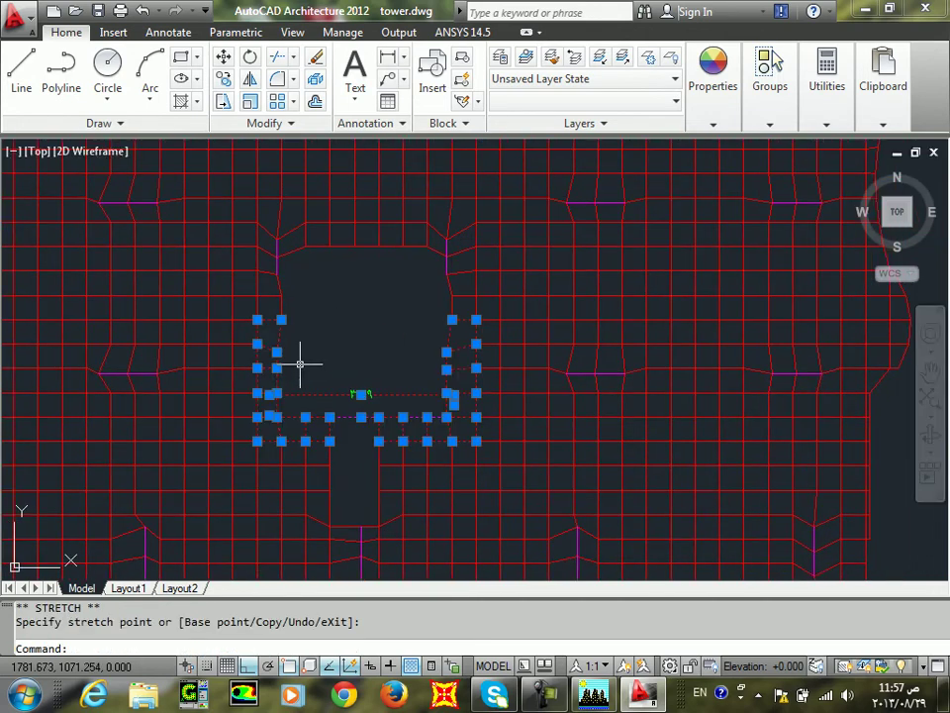
# Clear the selection and restore the plan's hidden layers with LAYUNISO
pyautogui.press('Escape')
pyautogui.scroll(-5, 318, 360)
pyautogui.scroll(3, 426, 362)
pyautogui.moveTo(450, 351); pyautogui.dragTo(545, 361, button='middle')
pyautogui.write('layuniso')
pyautogui.press('Return')
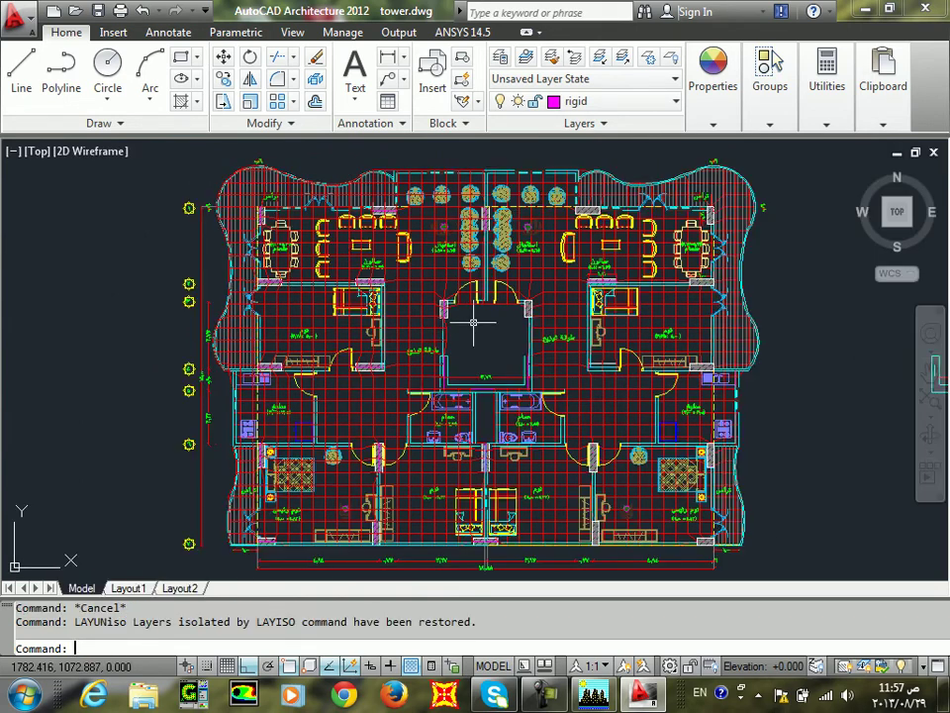
# Turn the lineweight display back on and inspect the rigid line in the column at the core's upper right
pyautogui.moveTo(474, 322); pyautogui.dragTo(409, 303, button='middle')
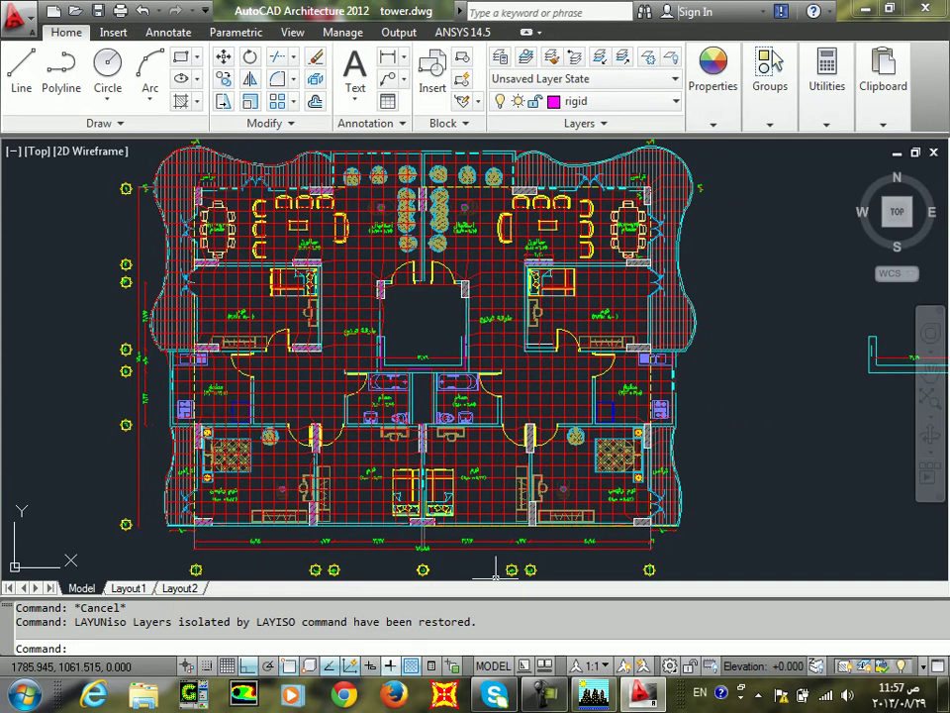
pyautogui.click(390, 667)
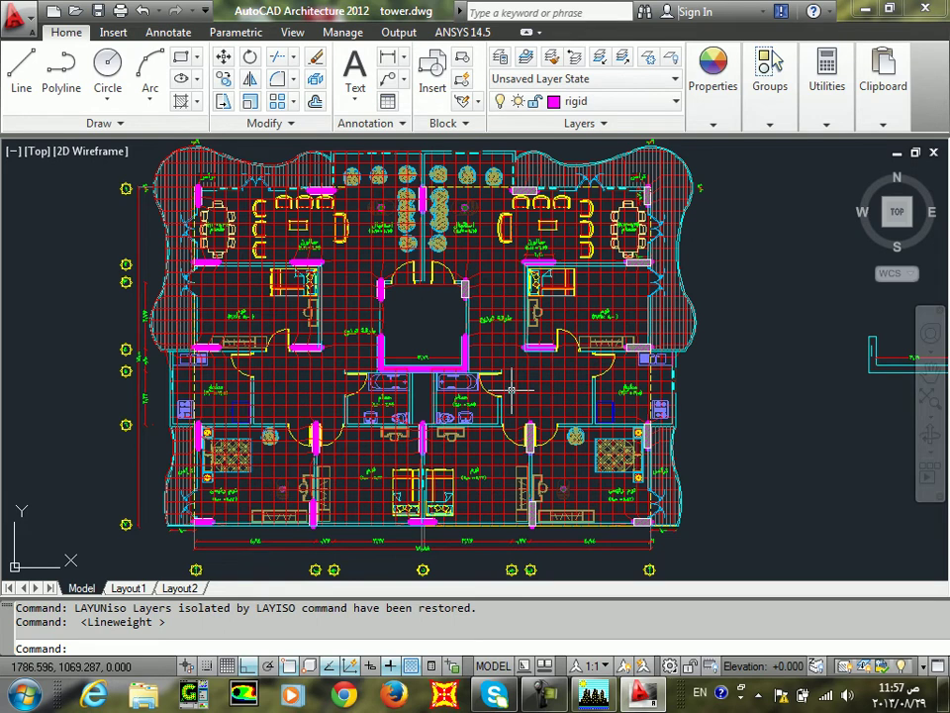
pyautogui.scroll(8, 472, 293)
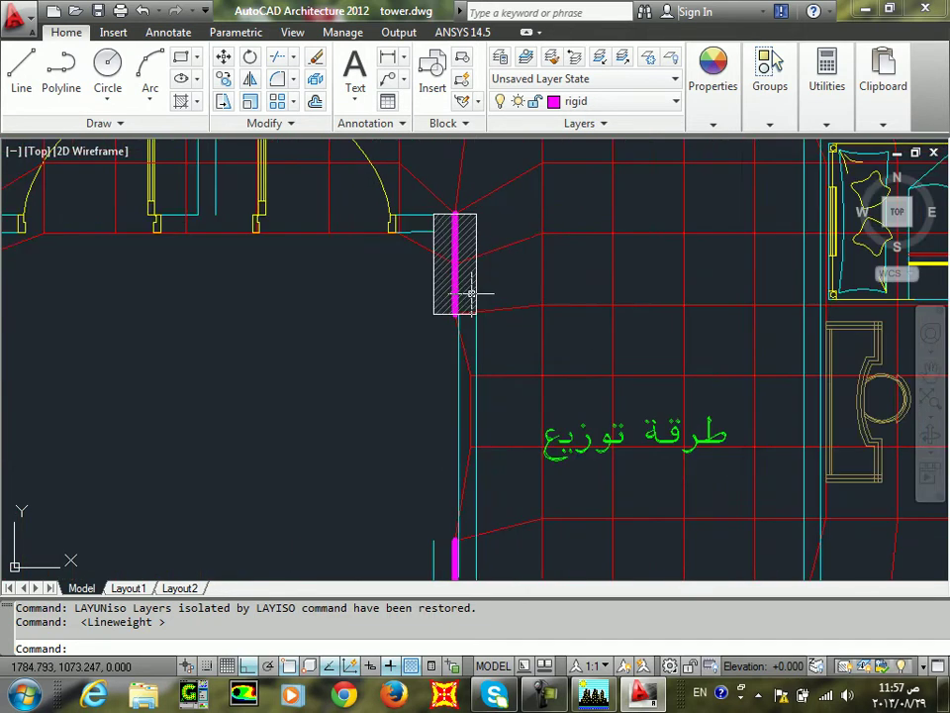